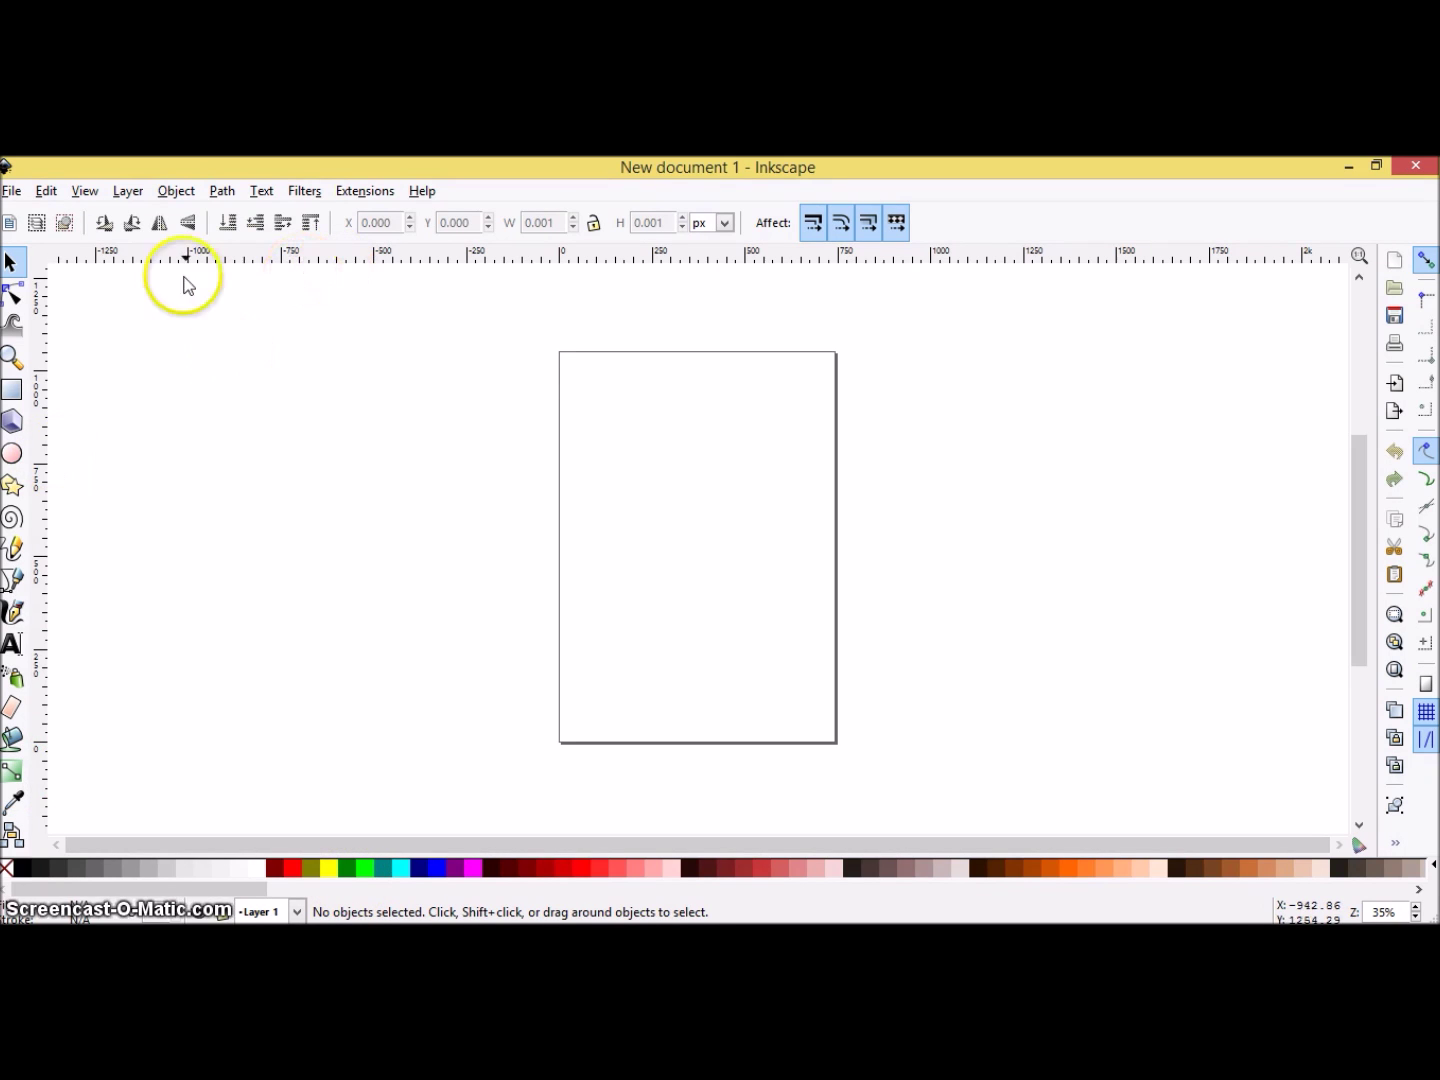
- Open the File menu on the blank new document to begin opening an existing file
click(12, 191)
- Open pumpkin.jpg from the Desktop as an embedded image
click(48, 240)
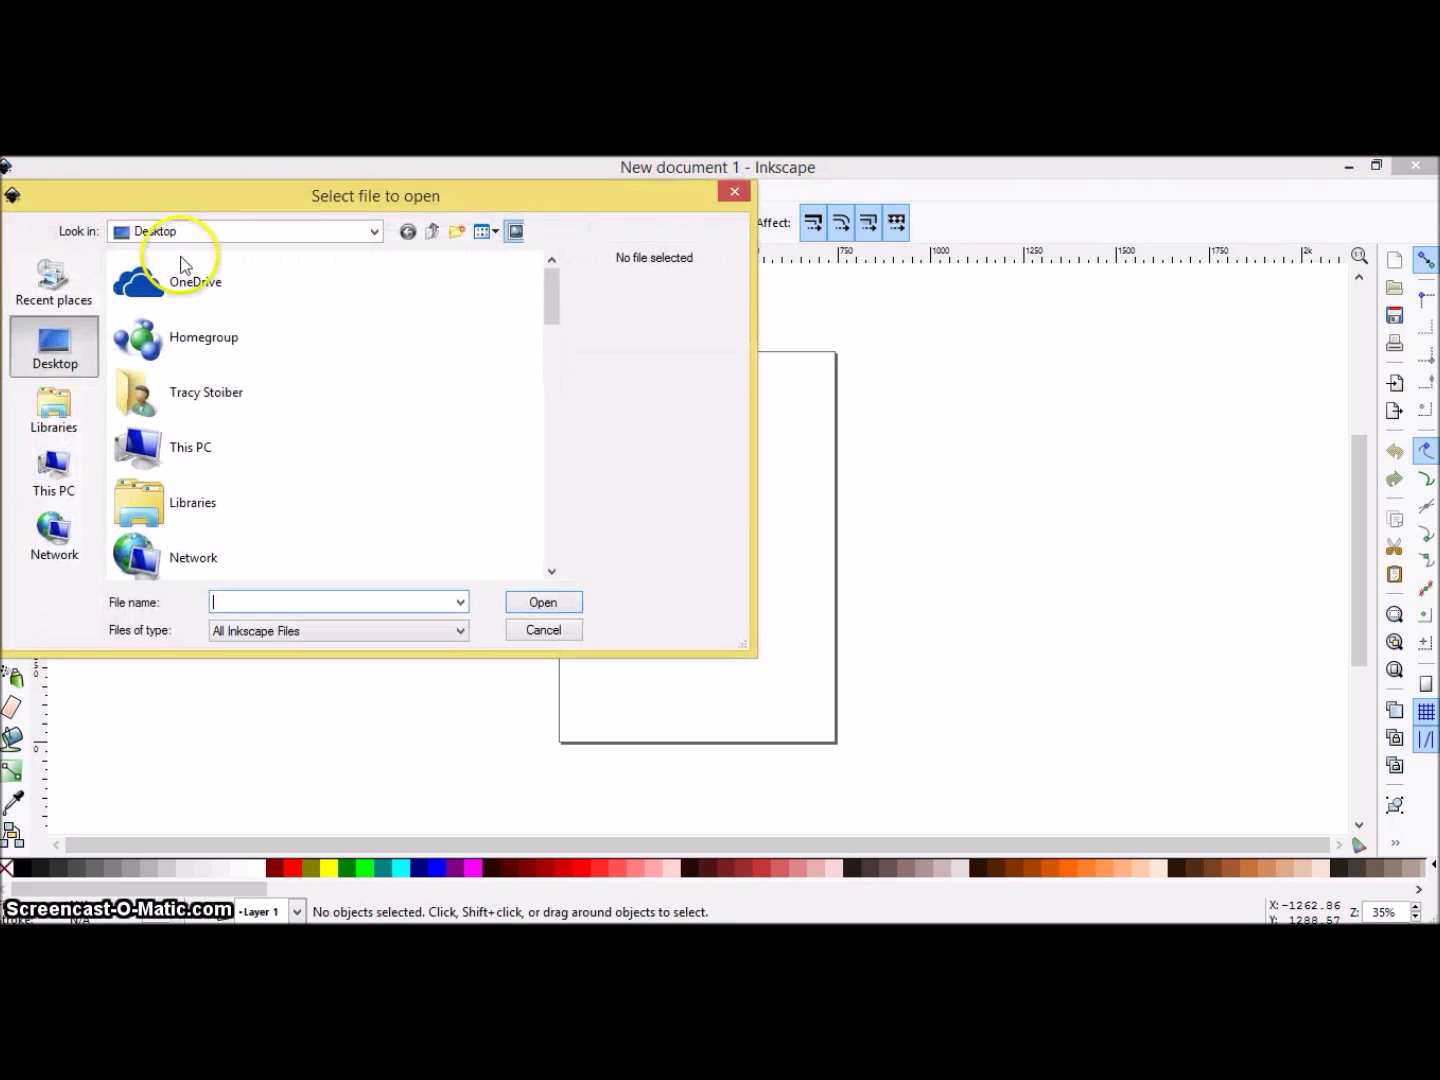
drag(550, 305, 556, 545)
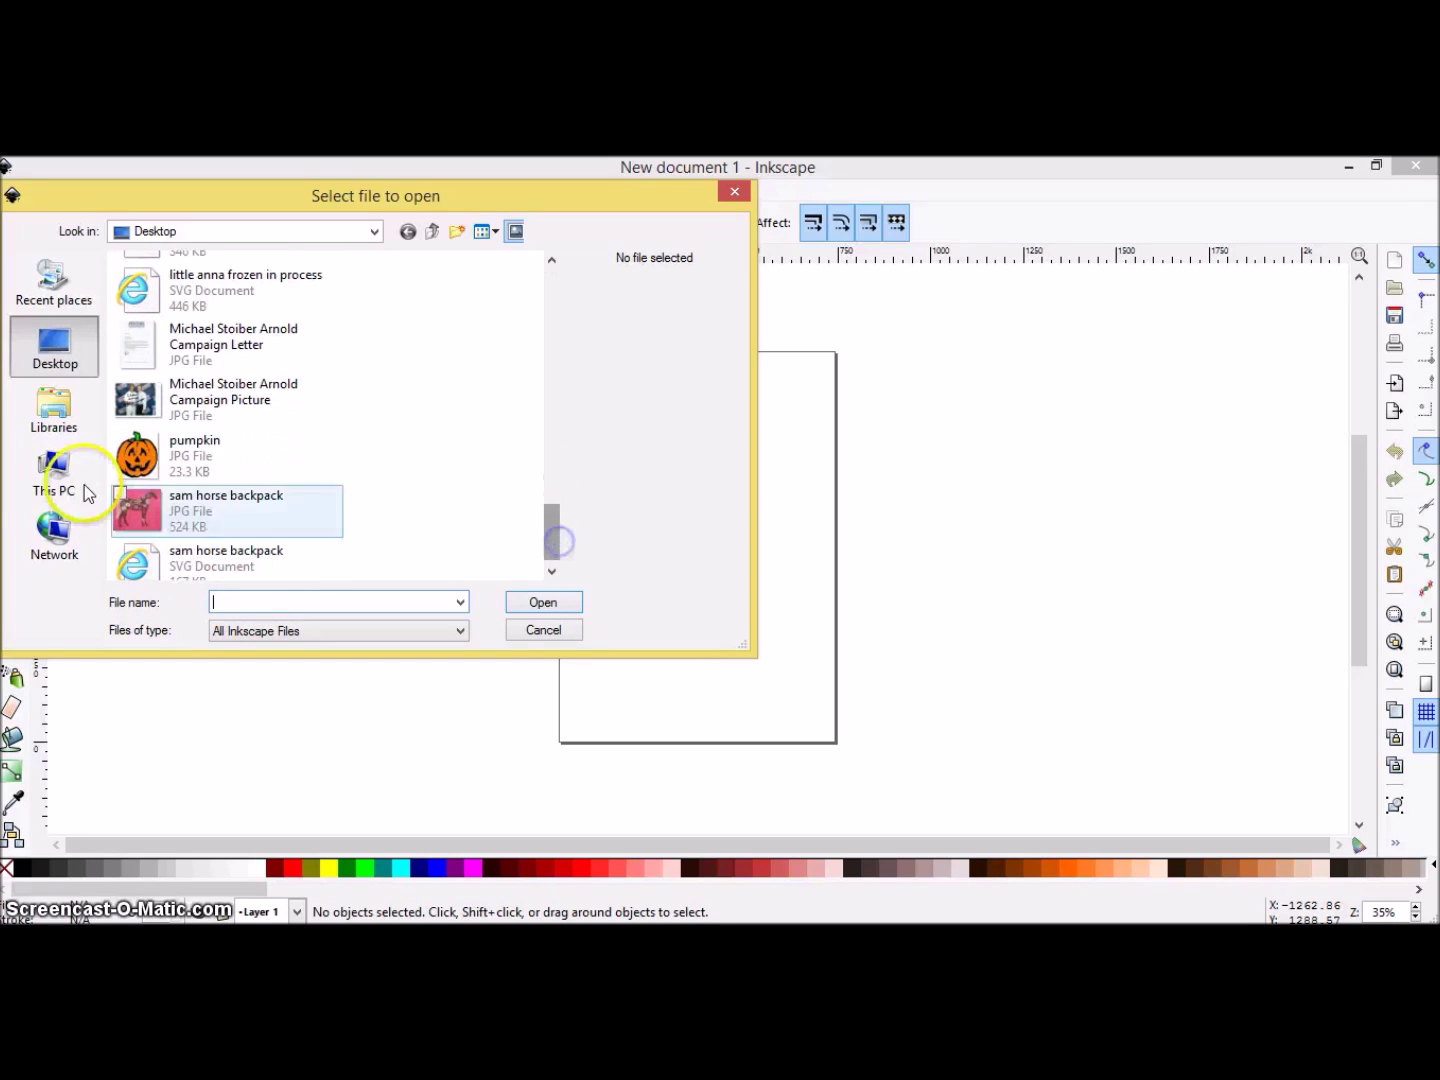
click(118, 465)
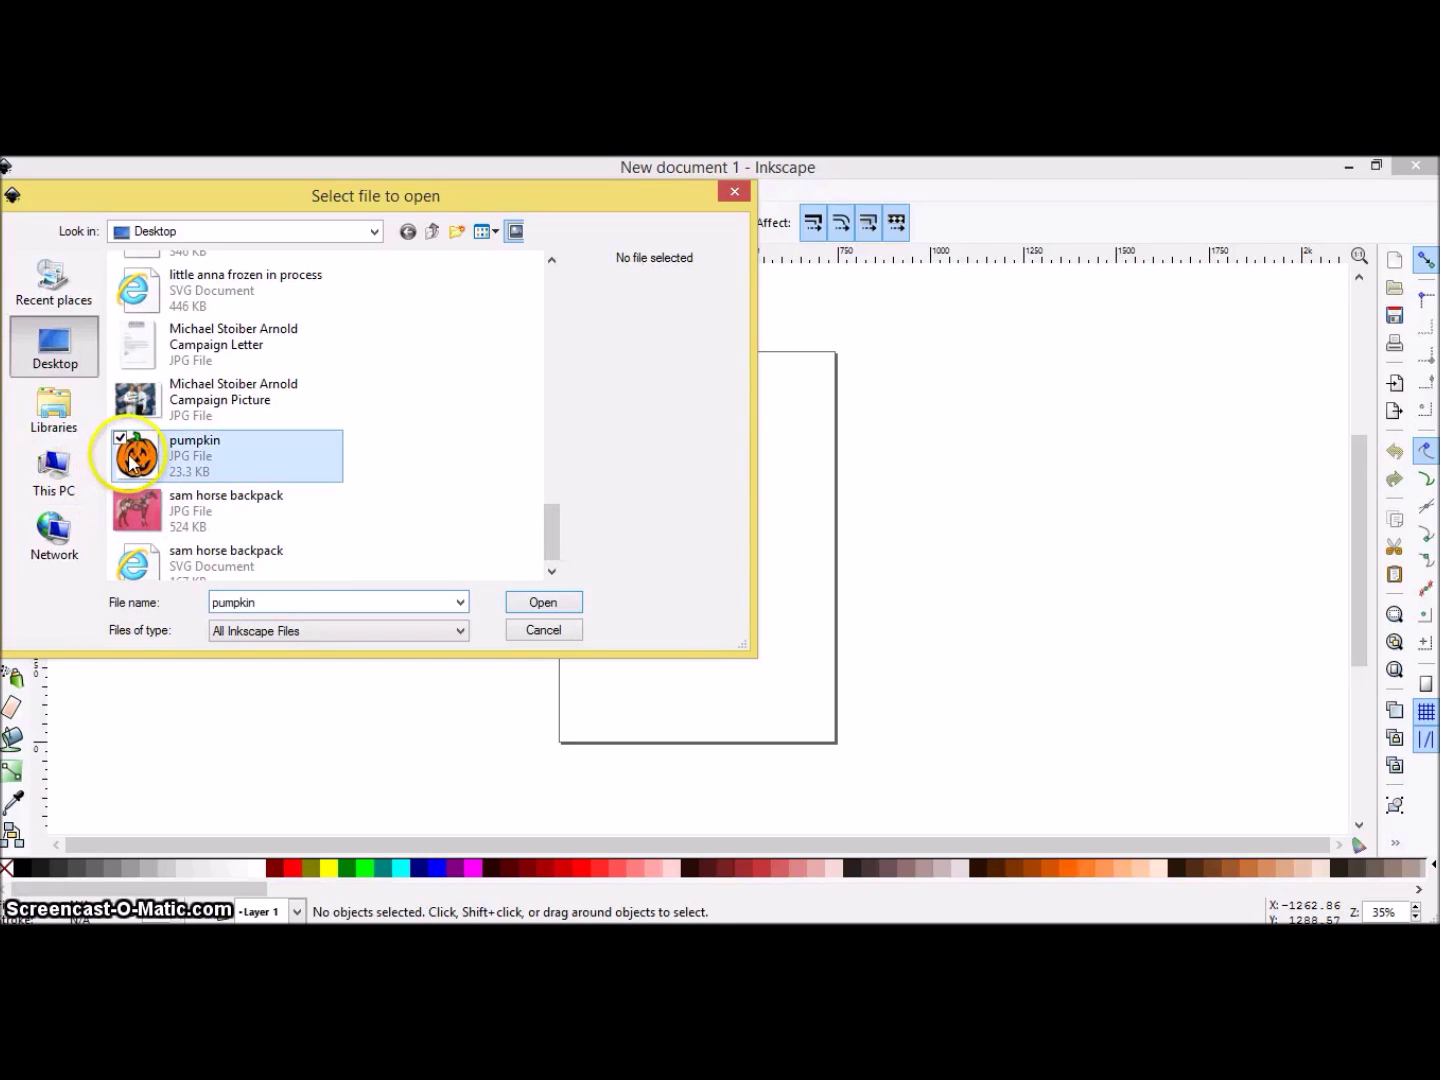
click(530, 598)
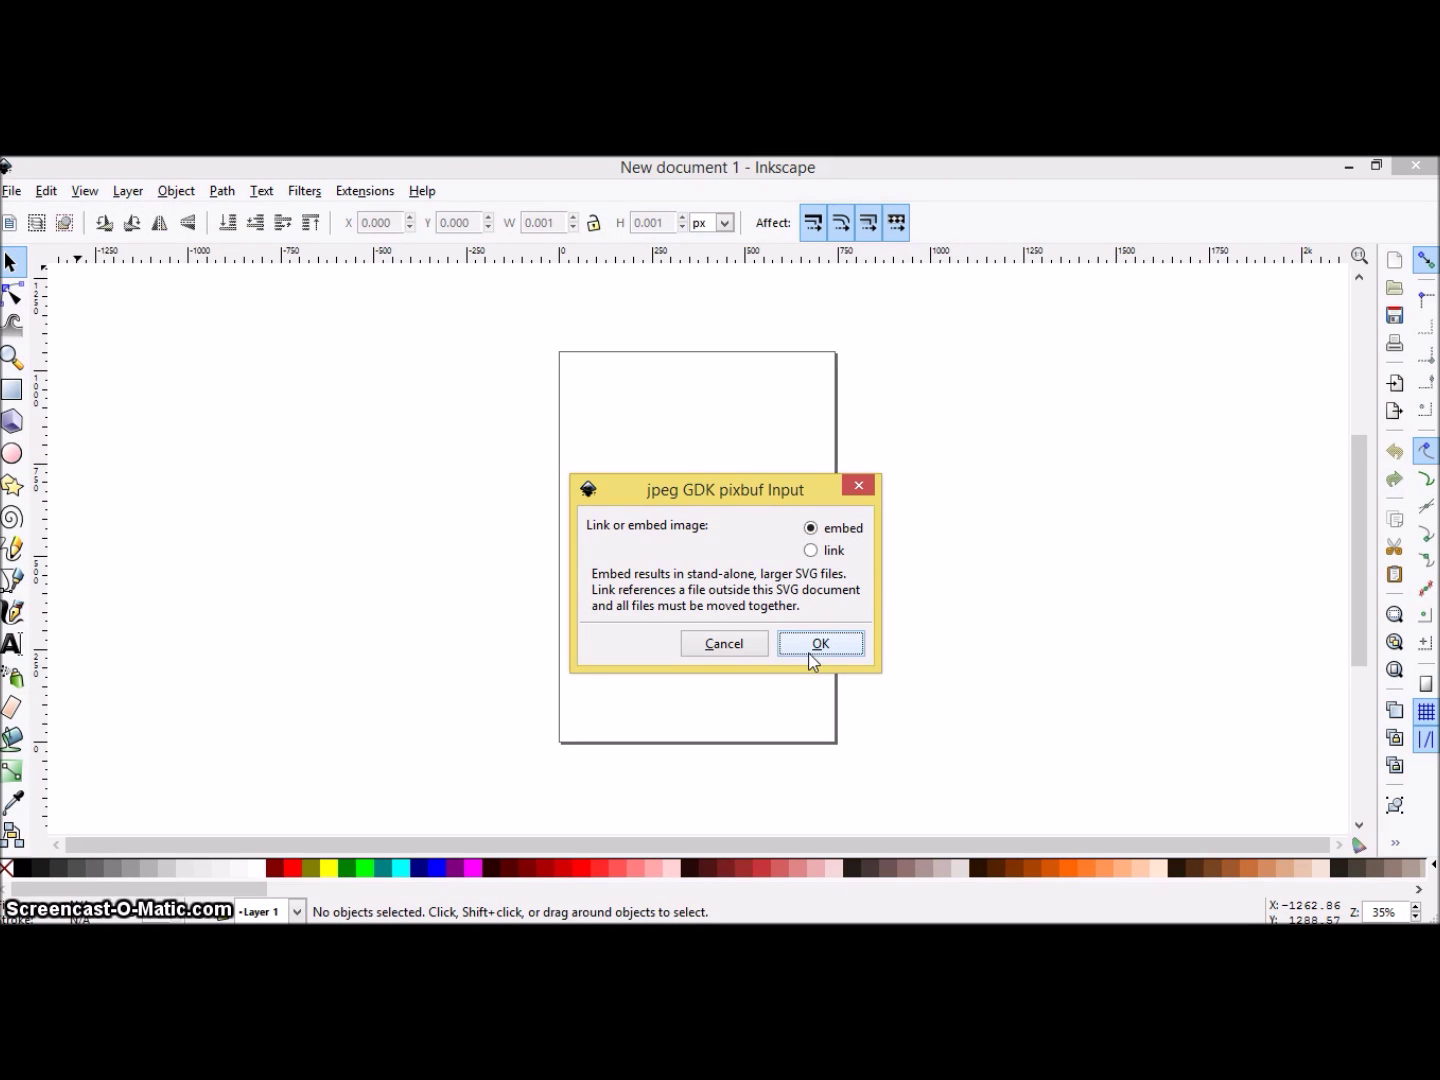
click(812, 645)
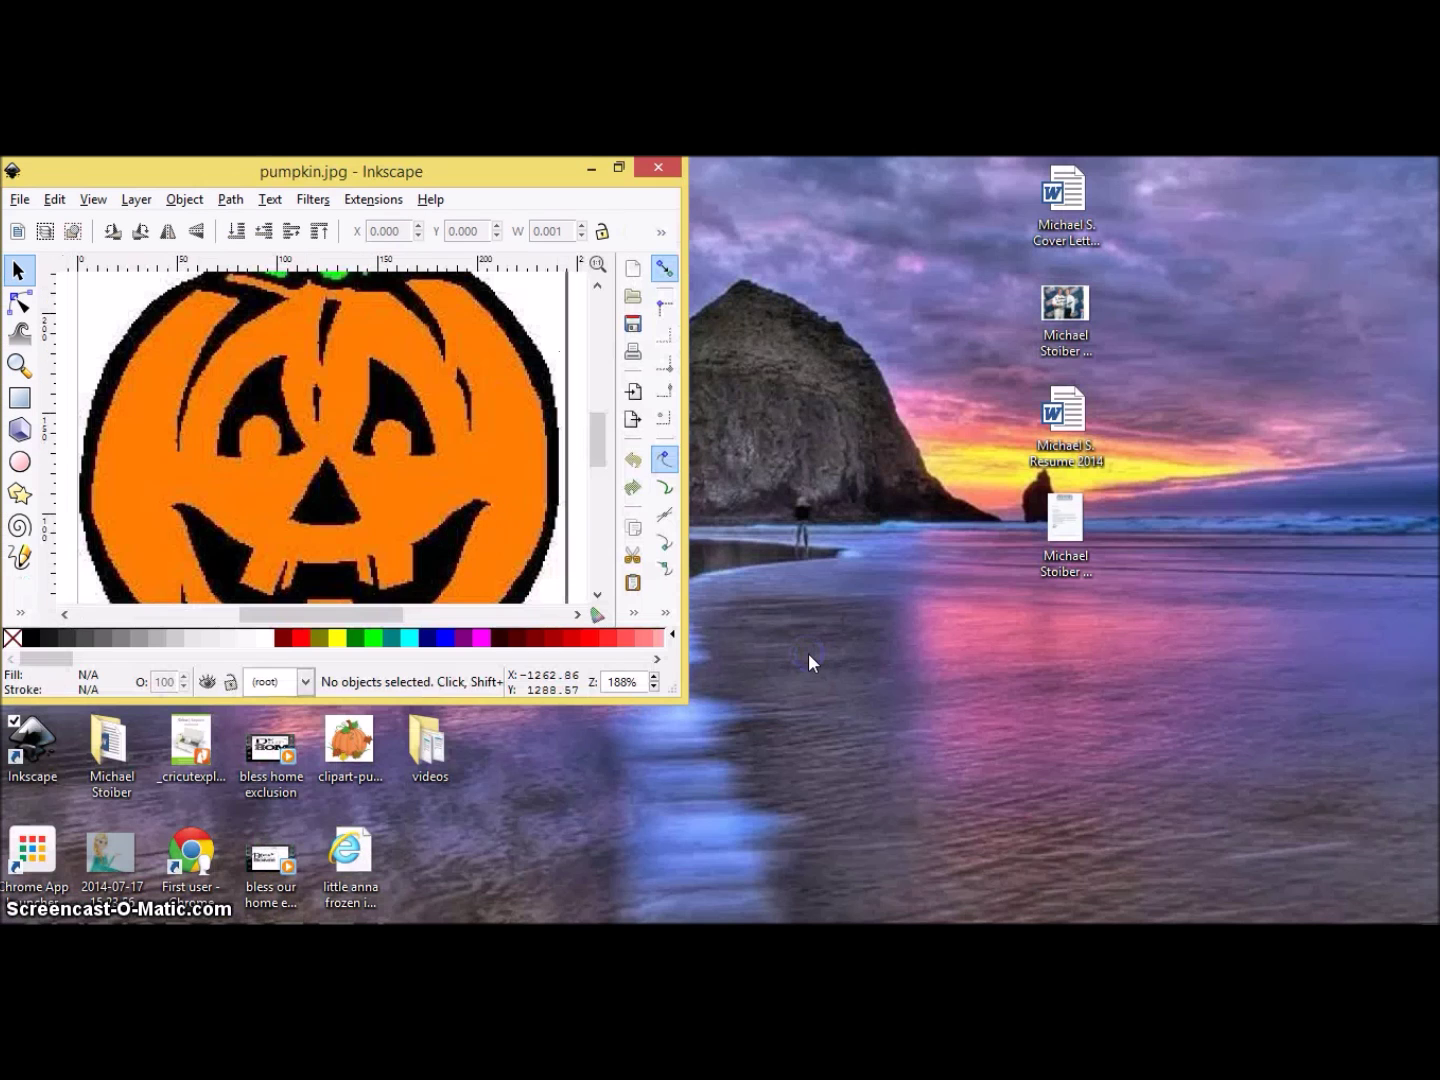
- Maximize the document window and select the pumpkin image
click(622, 171)
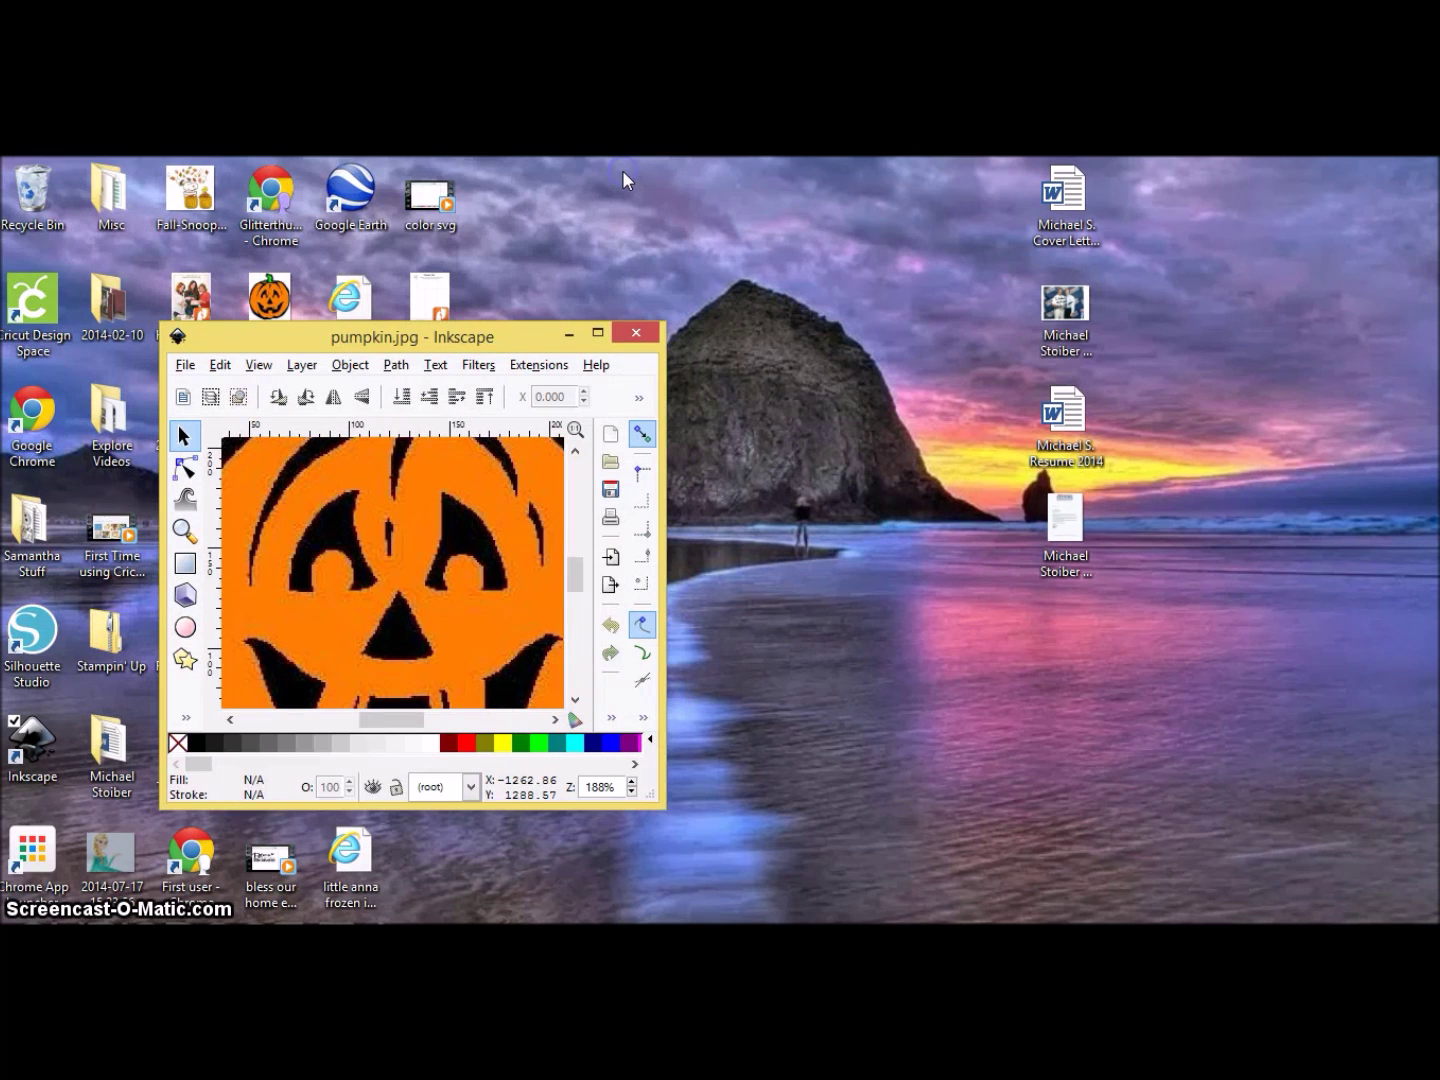
click(598, 333)
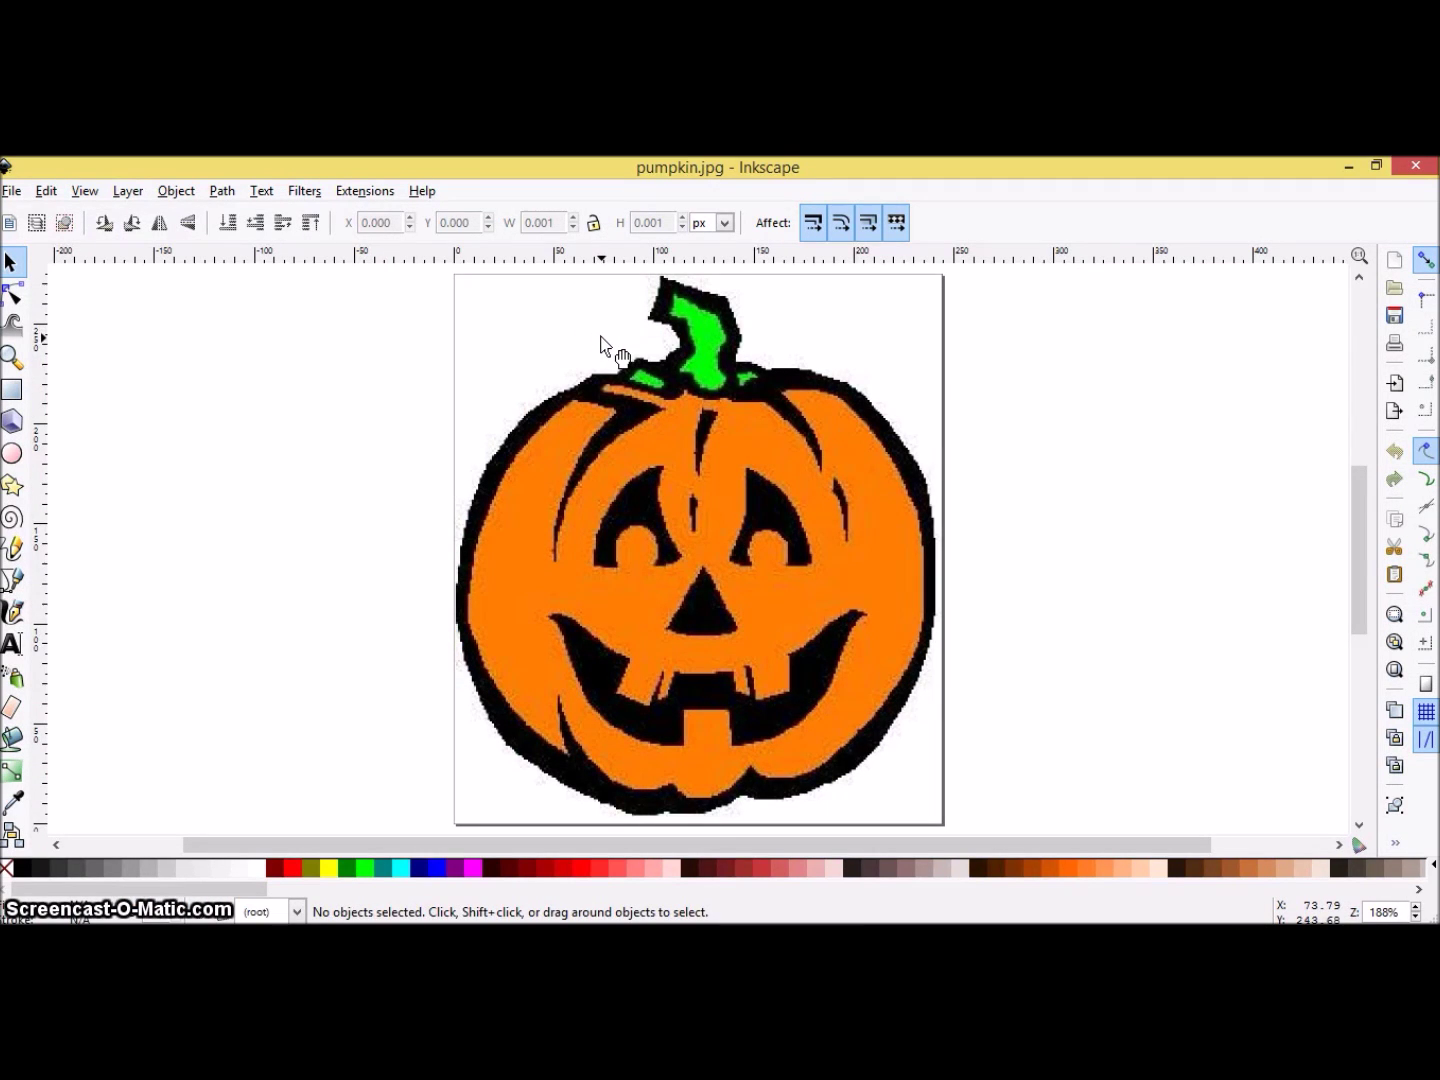
click(607, 340)
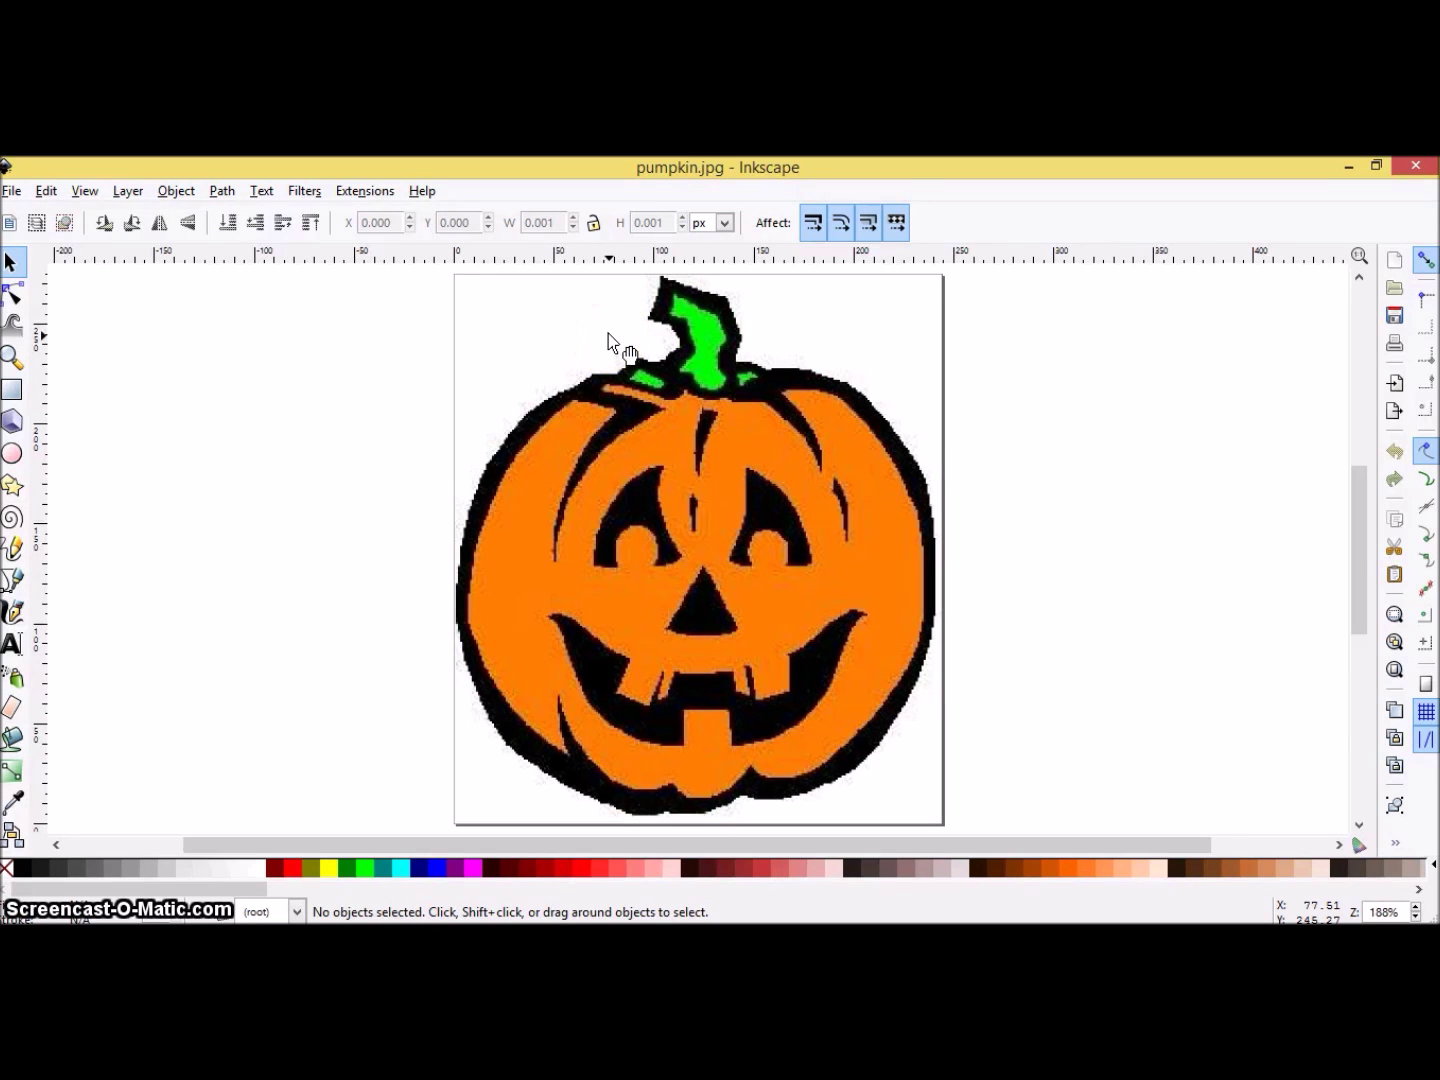
click(572, 328)
- Set Trace Bitmap to Colors with 4 scans, previewing 3 and 4 scans
click(211, 188)
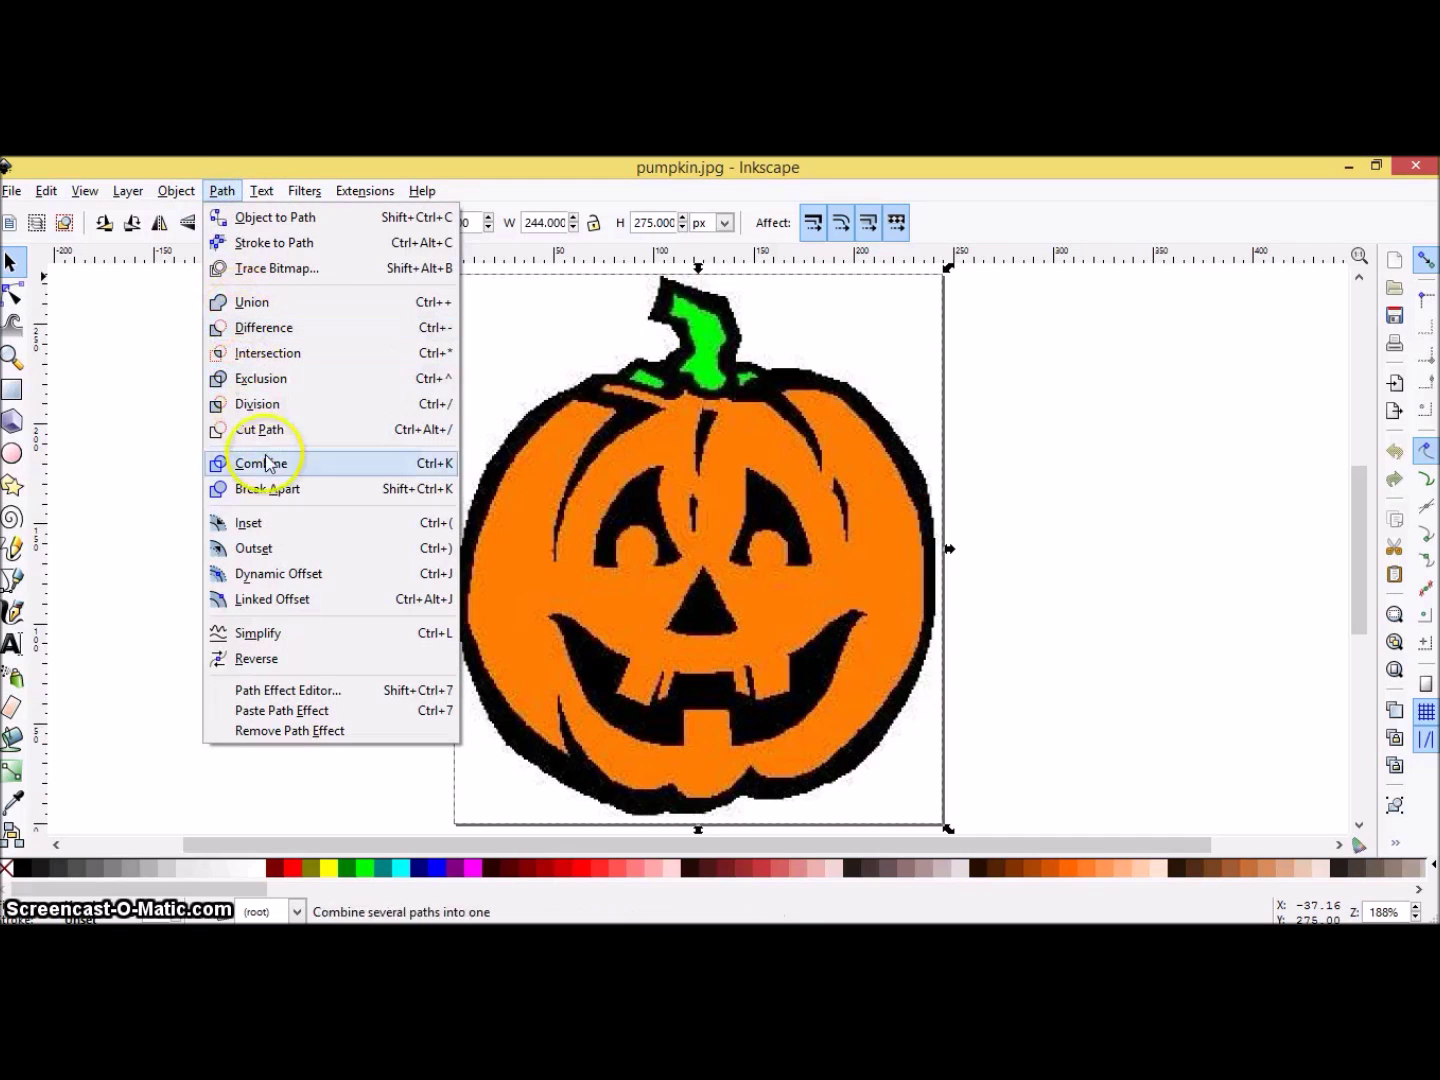
click(277, 280)
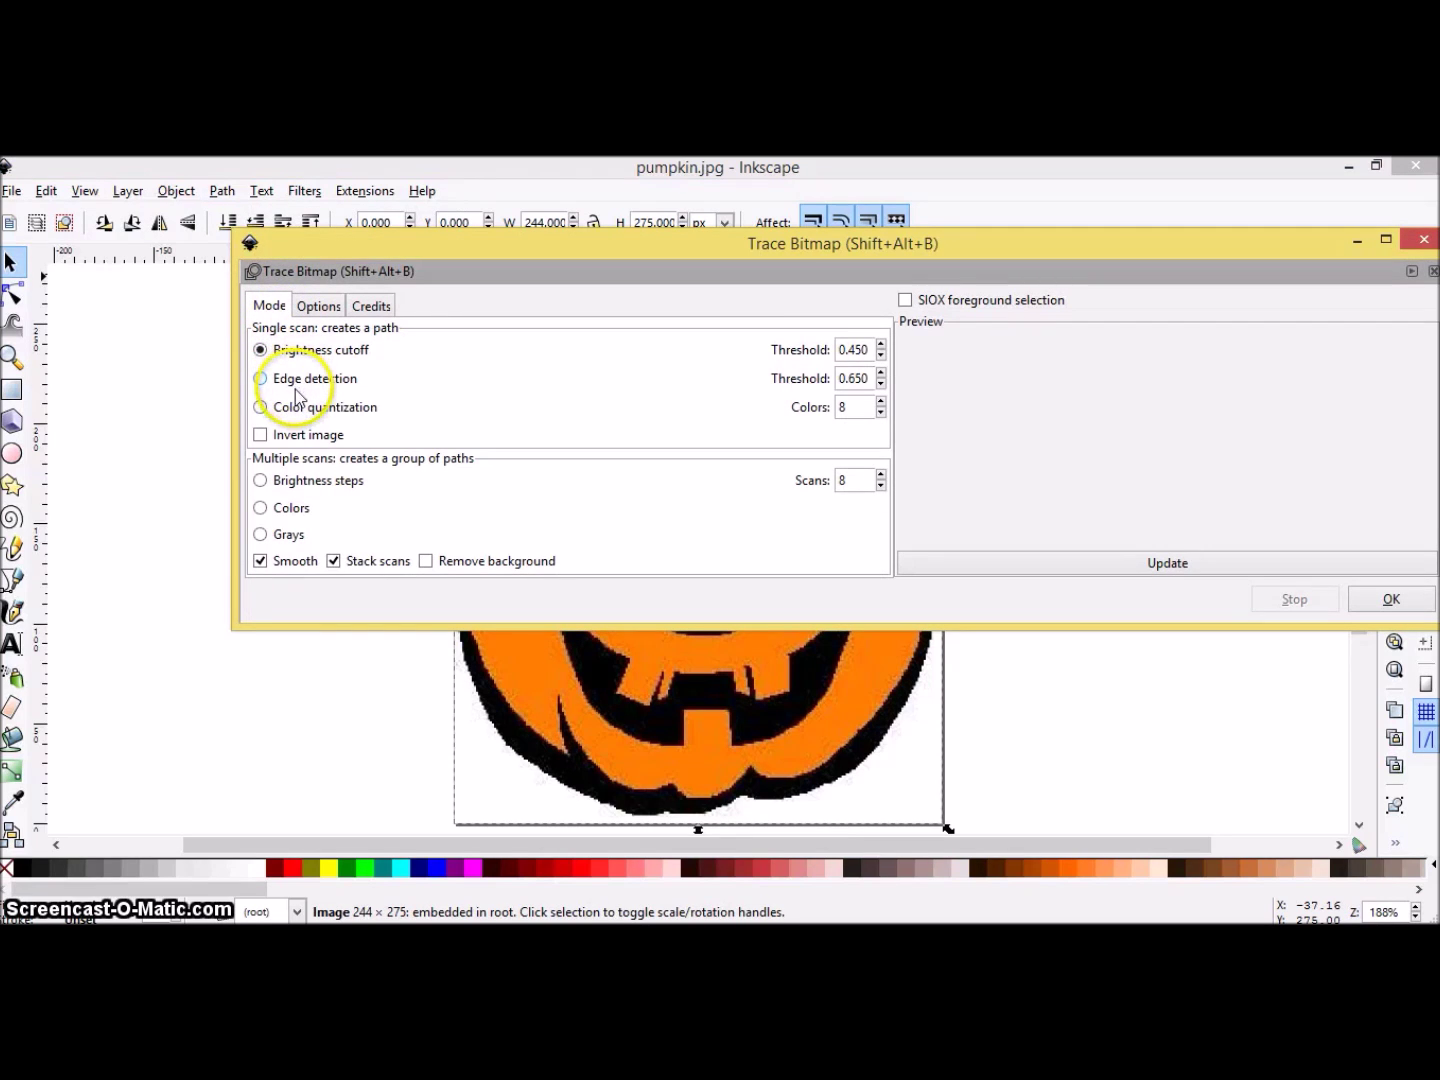
click(260, 507)
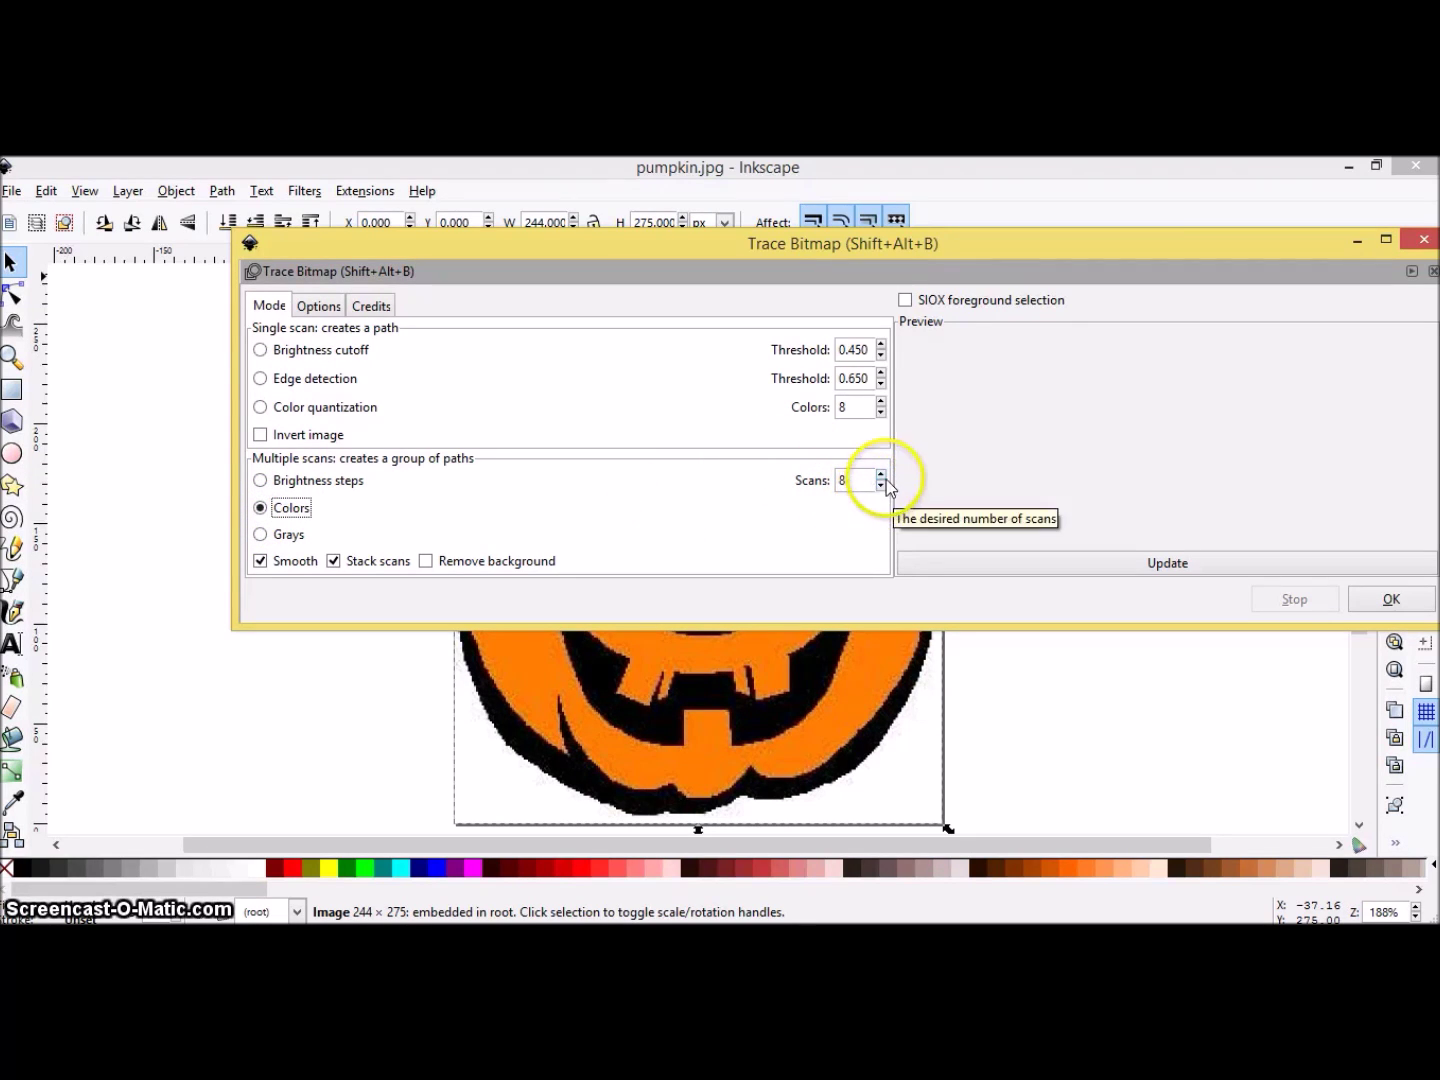
click(880, 487)
click(880, 487)
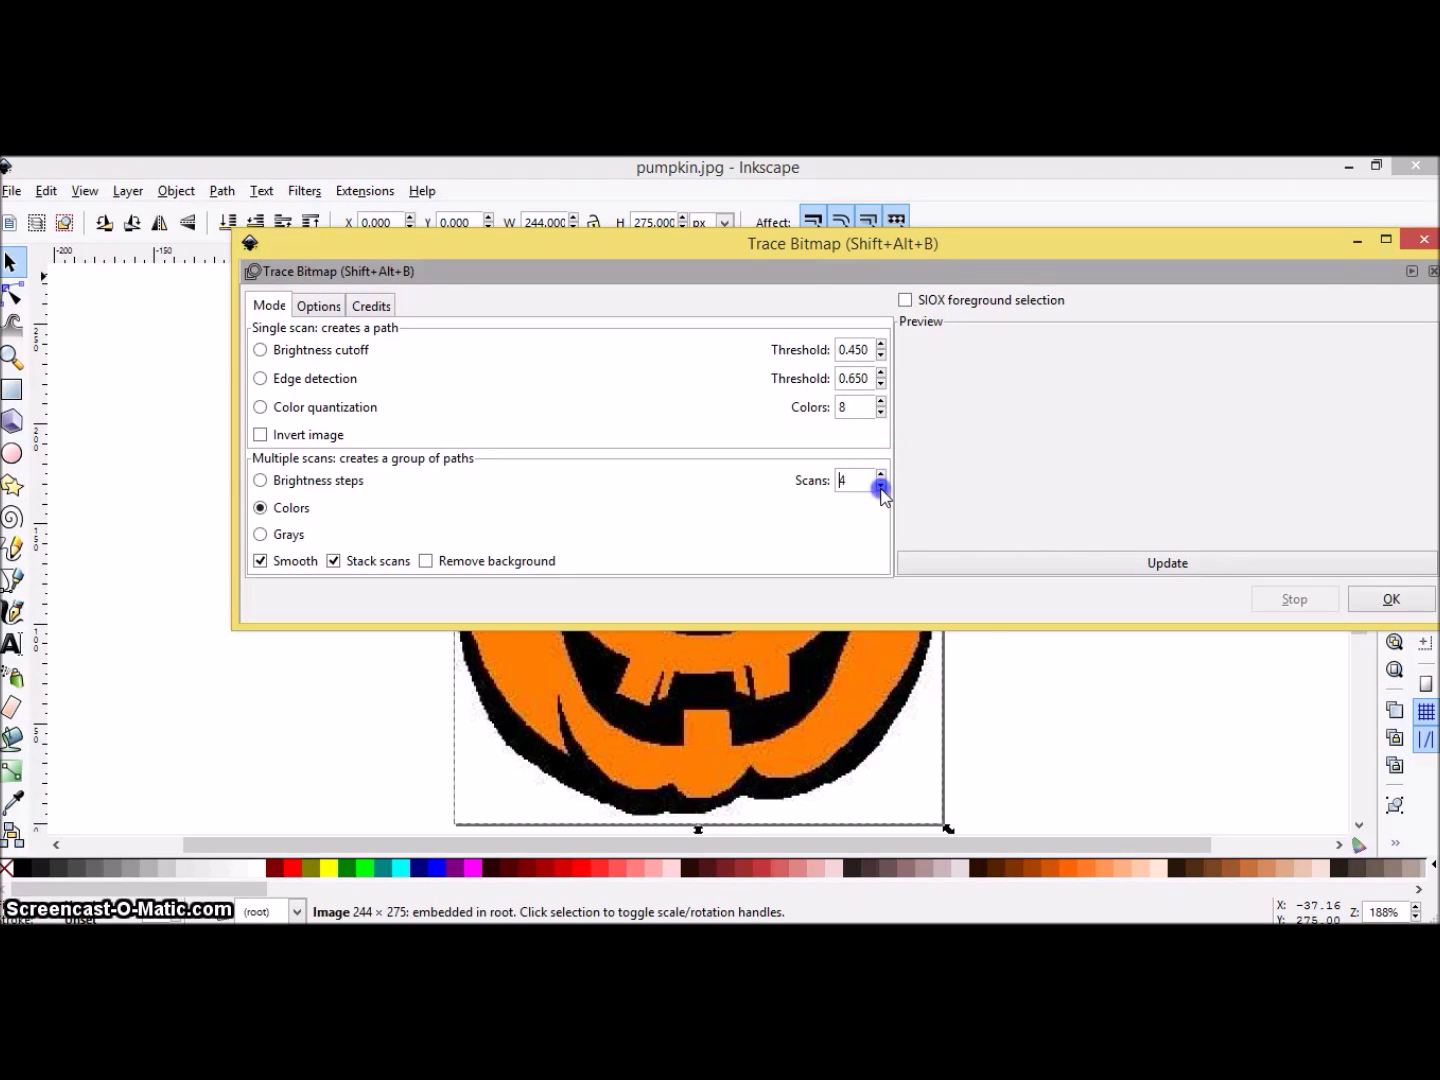
click(1146, 565)
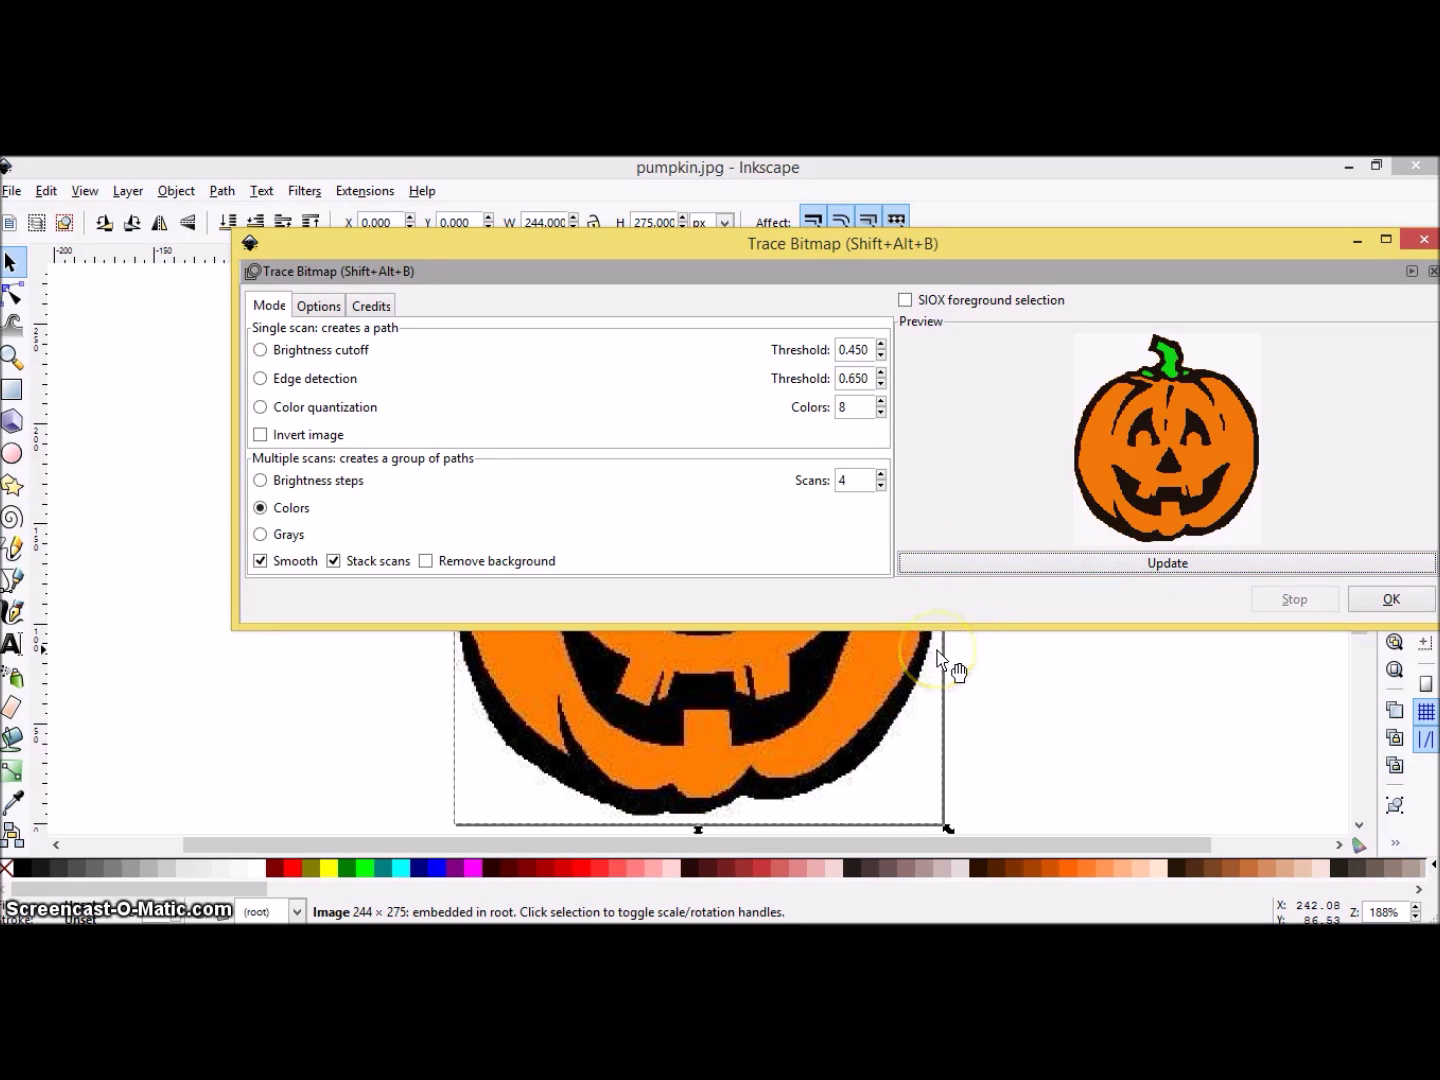
click(880, 487)
click(1006, 568)
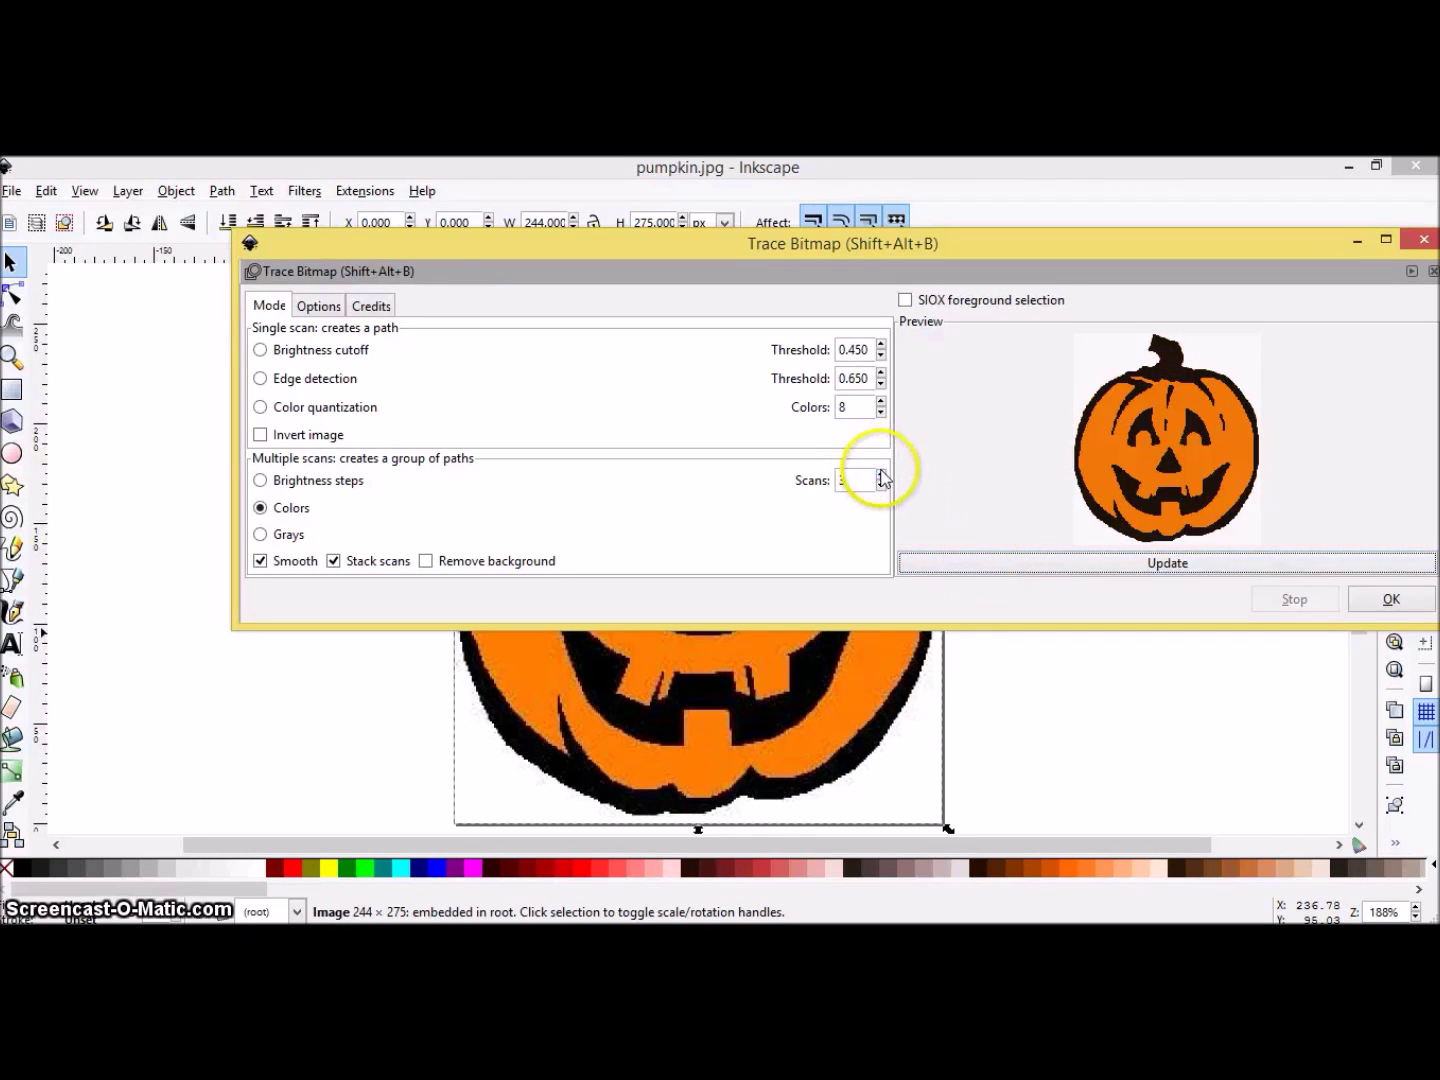
click(880, 474)
click(980, 566)
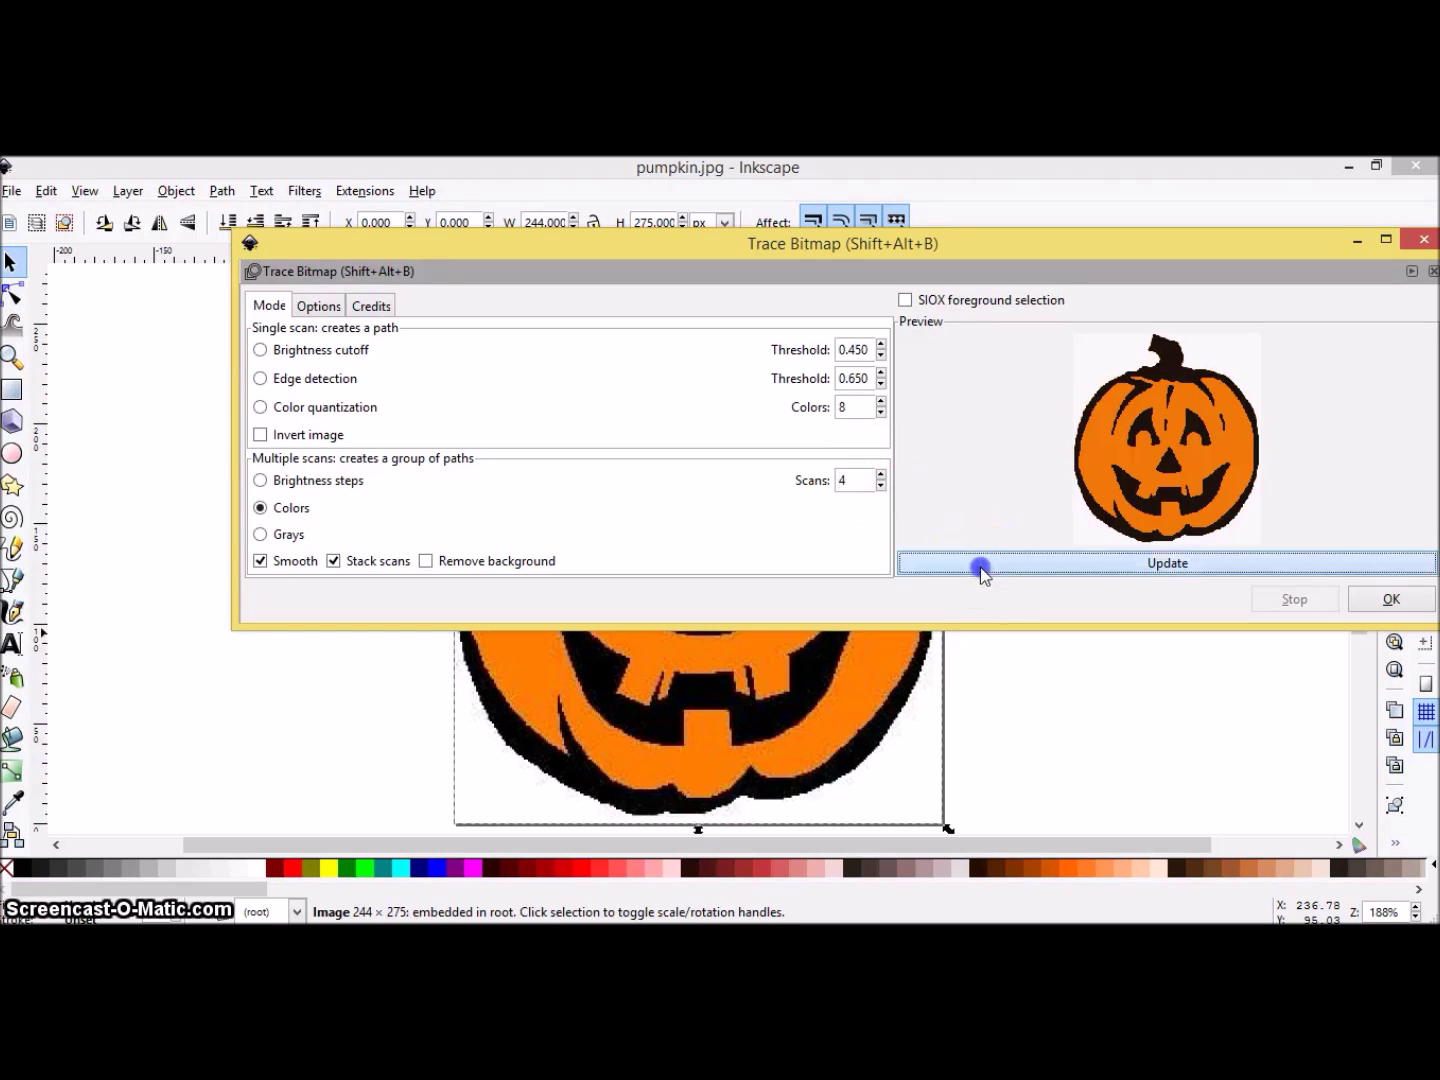
- Run the trace, close the dialog, and drag the traced pumpkin to the right
click(1405, 609)
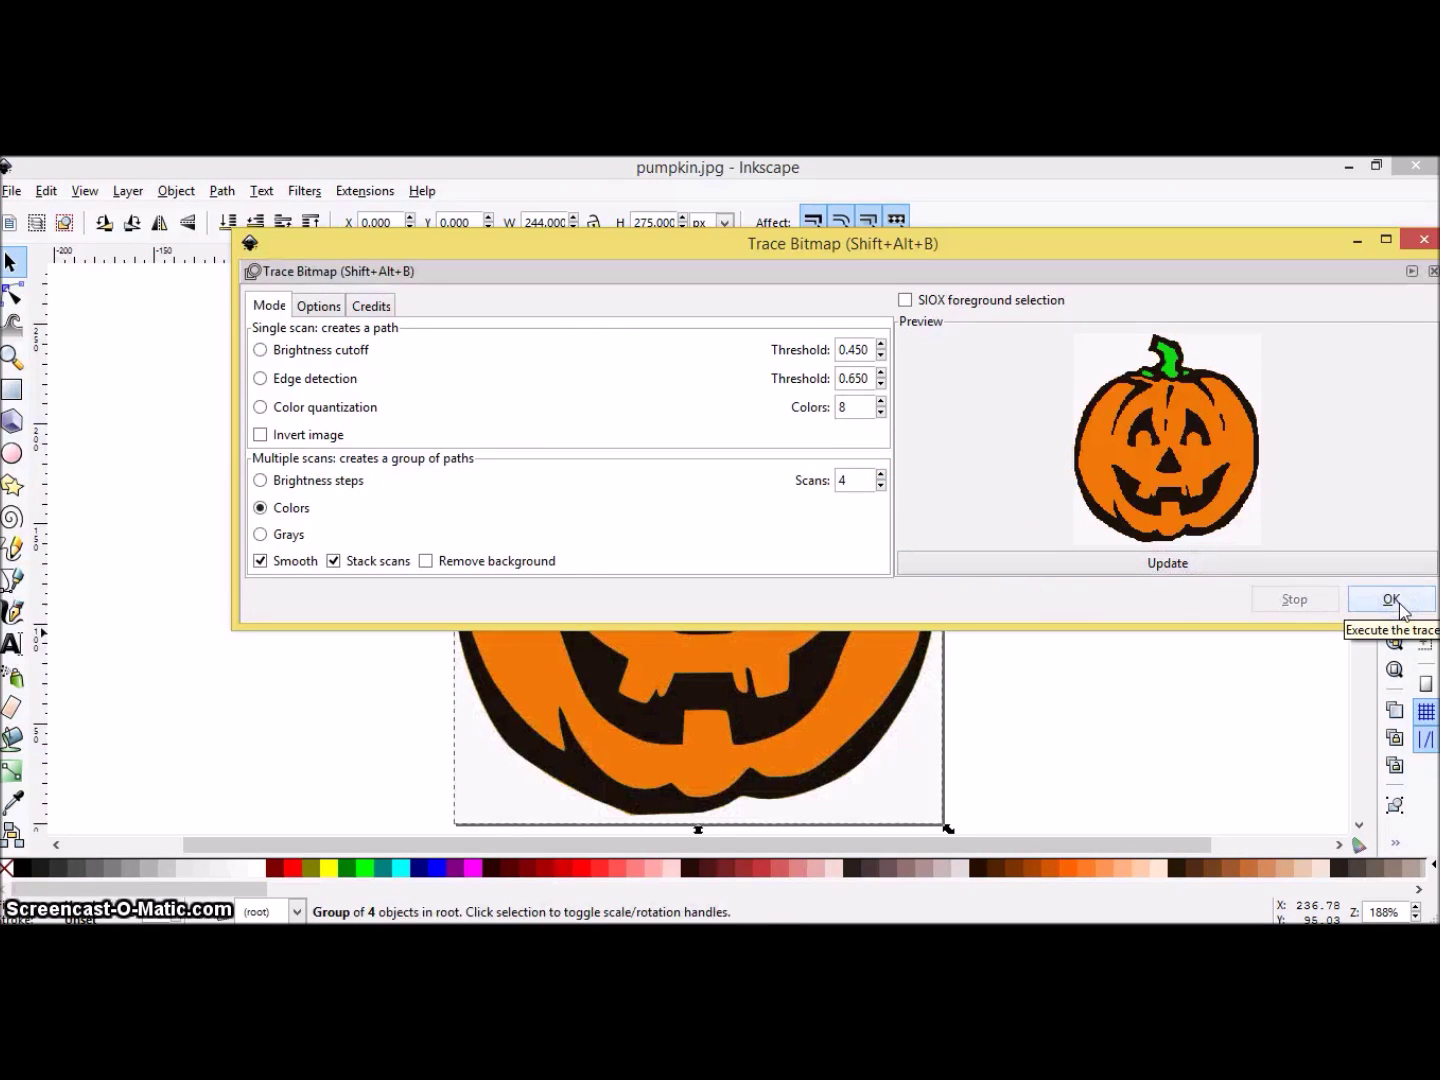
click(1426, 242)
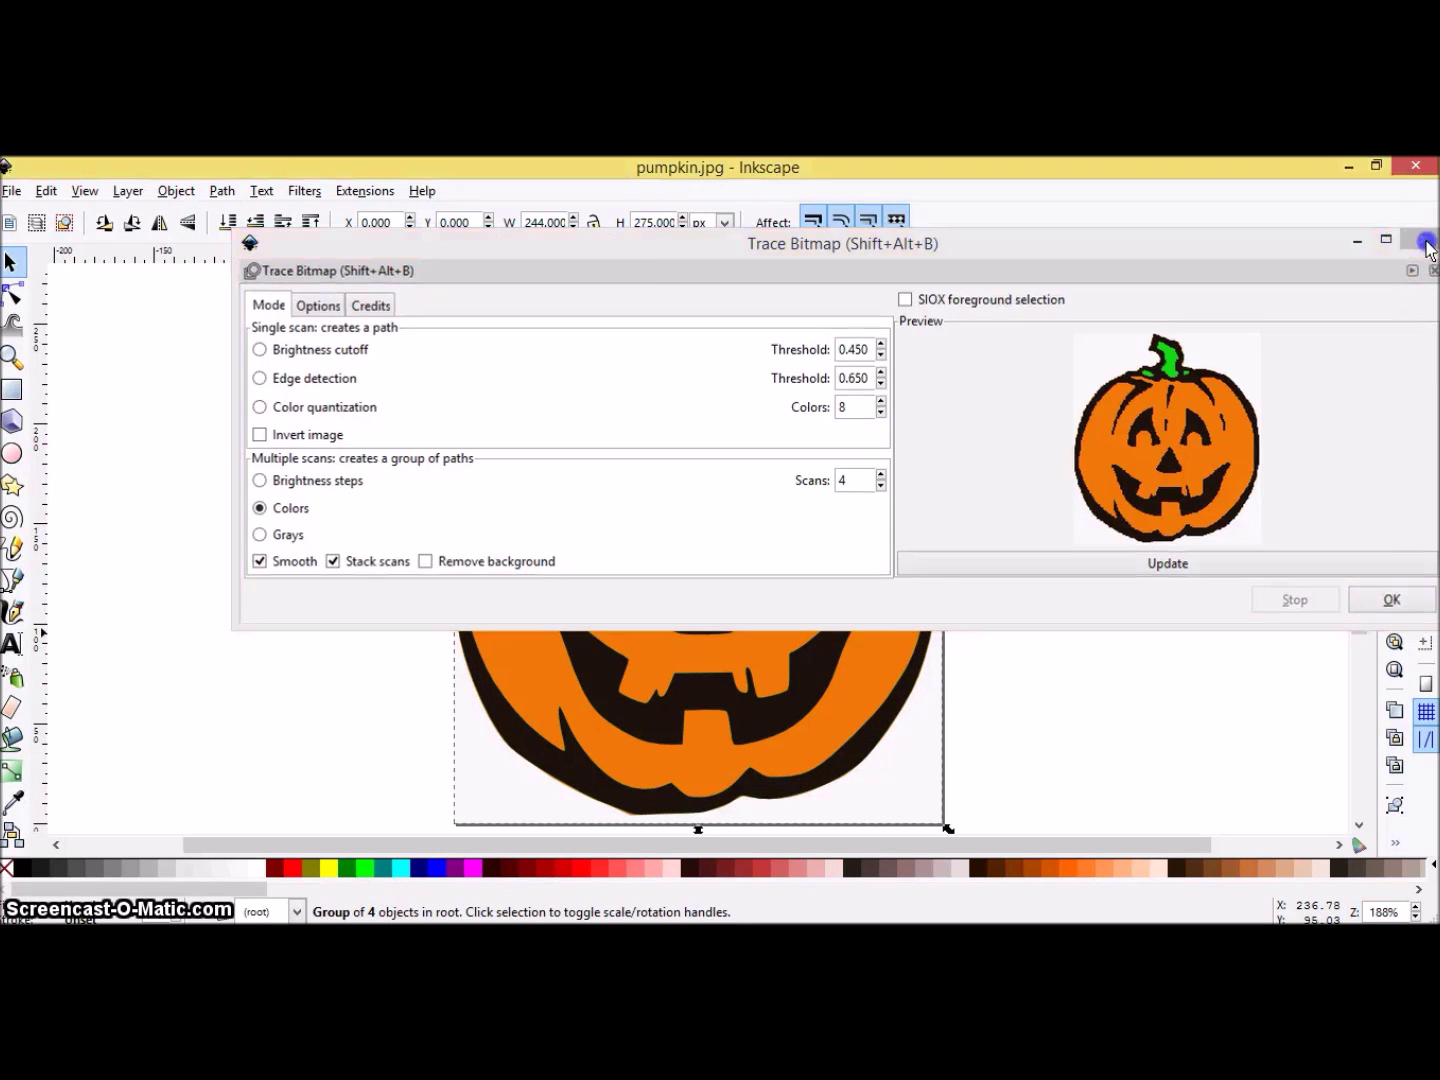
drag(778, 558, 1289, 555)
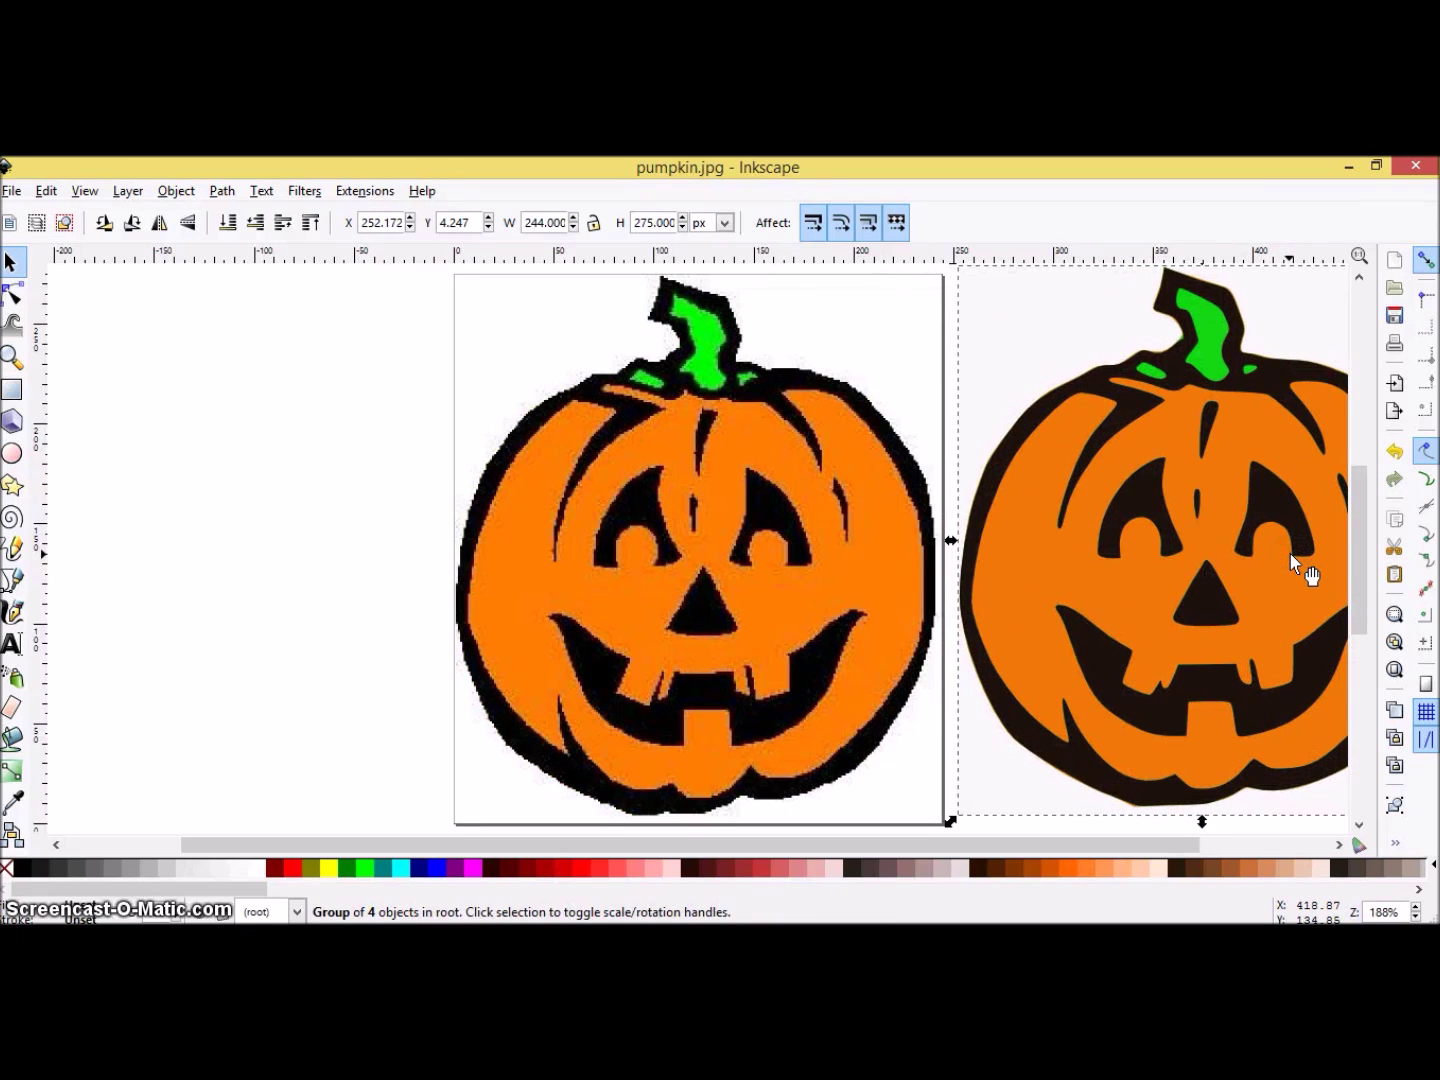
- Select the original pumpkin bitmap and try Path > Break Apart on it
click(646, 576)
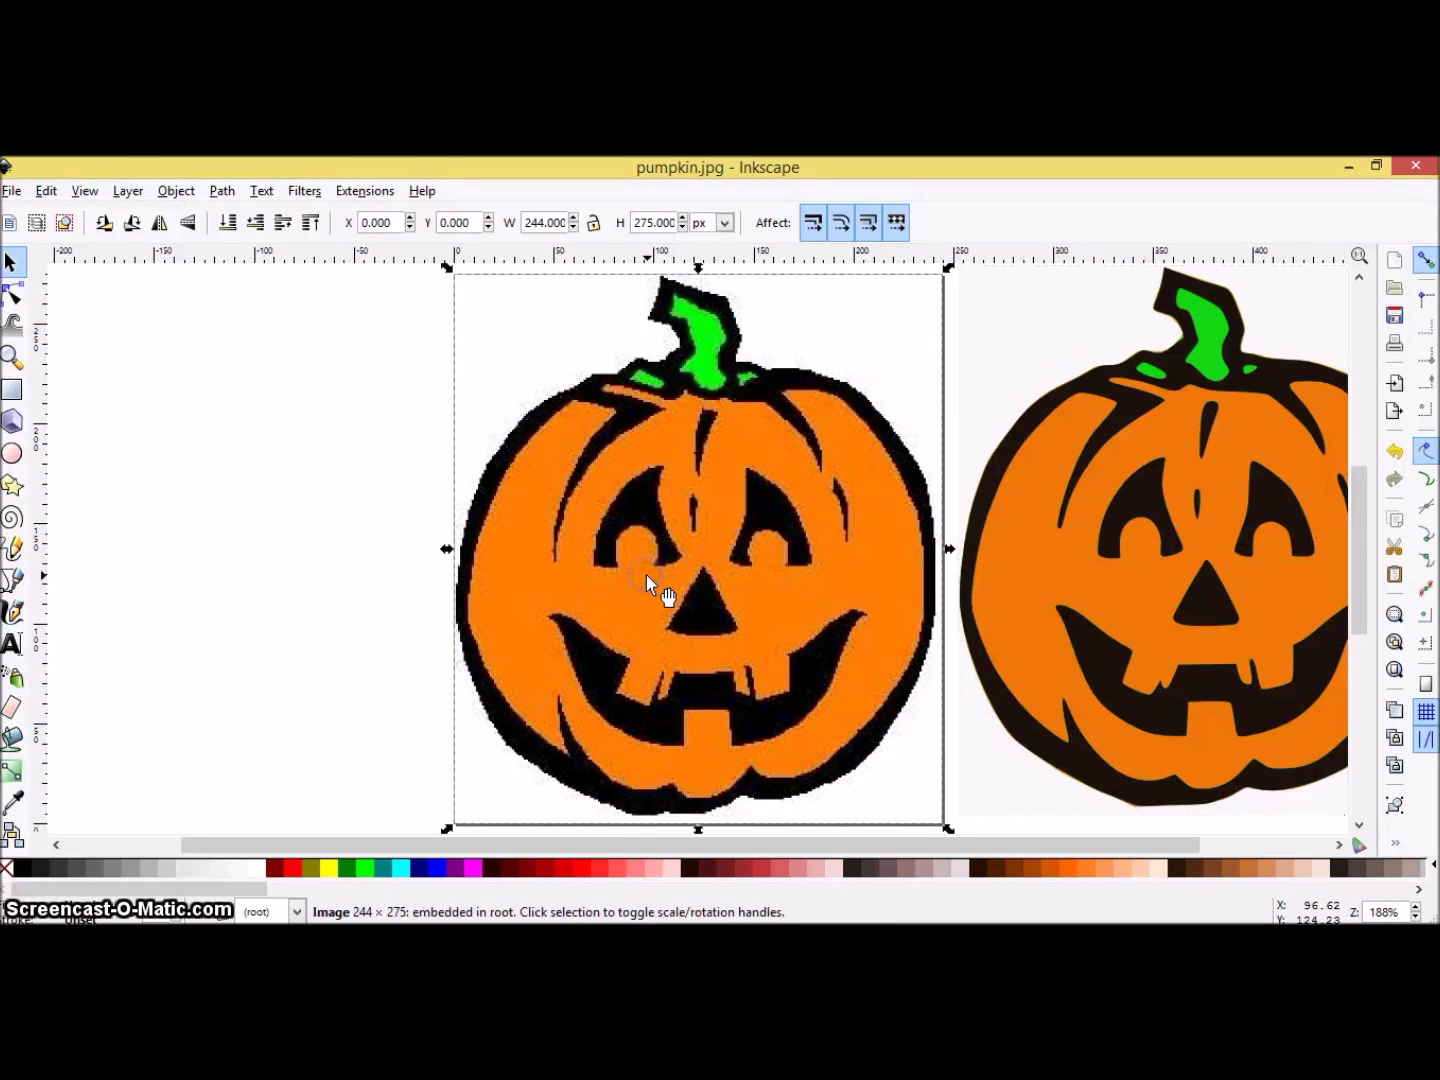
right_click(646, 576)
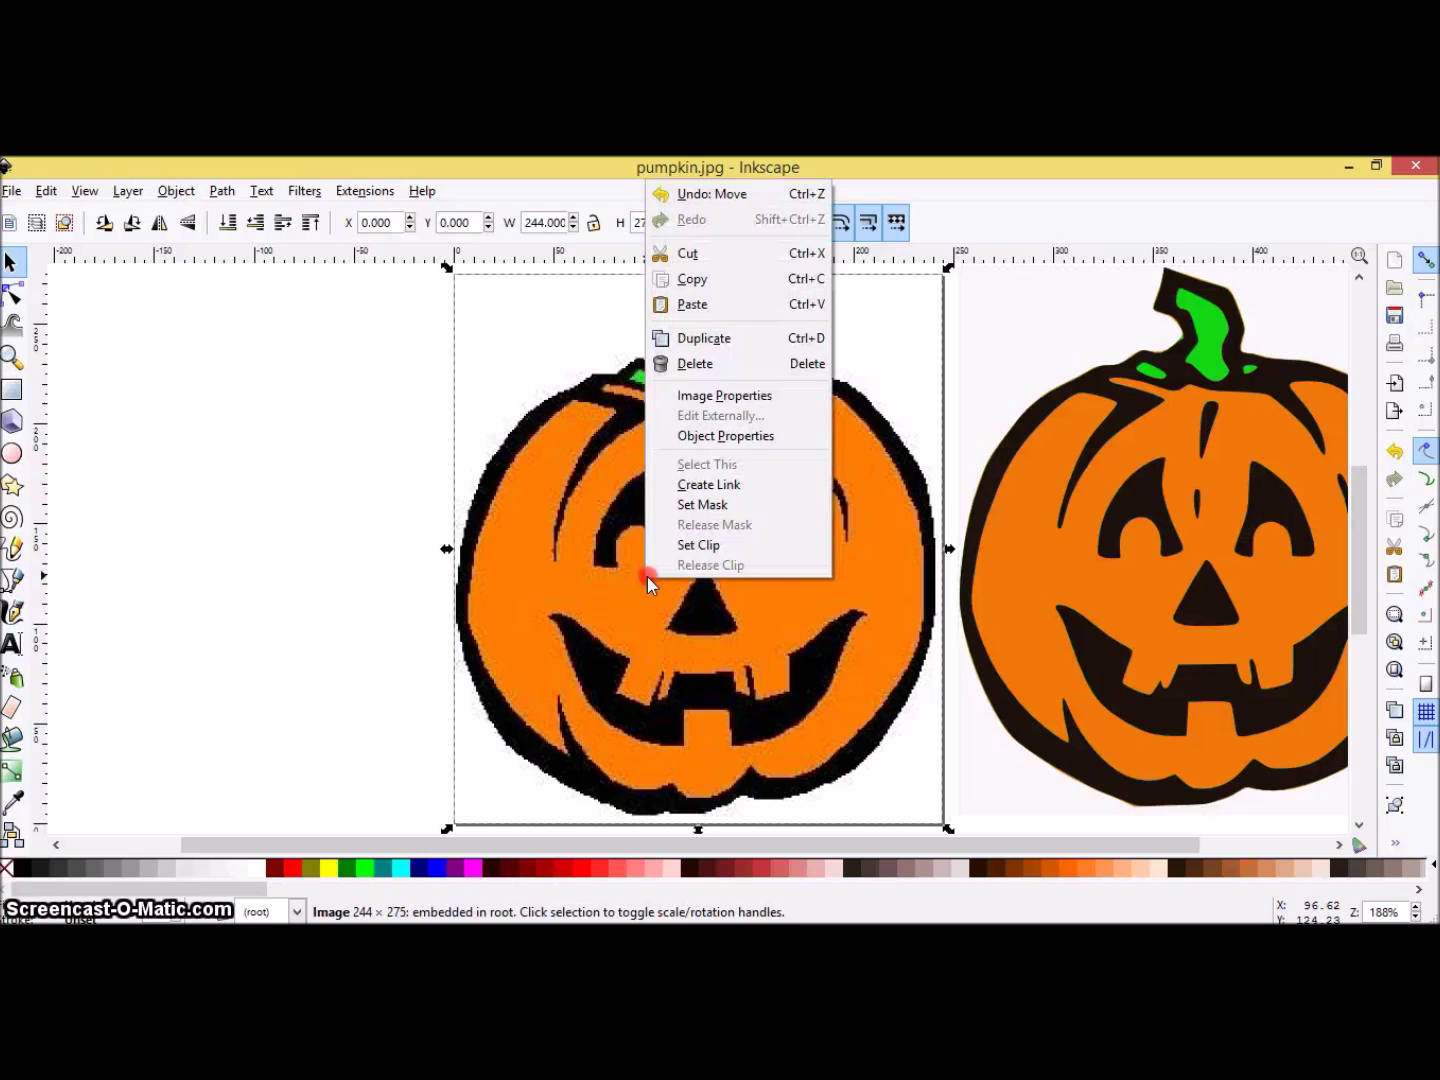
click(222, 193)
click(224, 195)
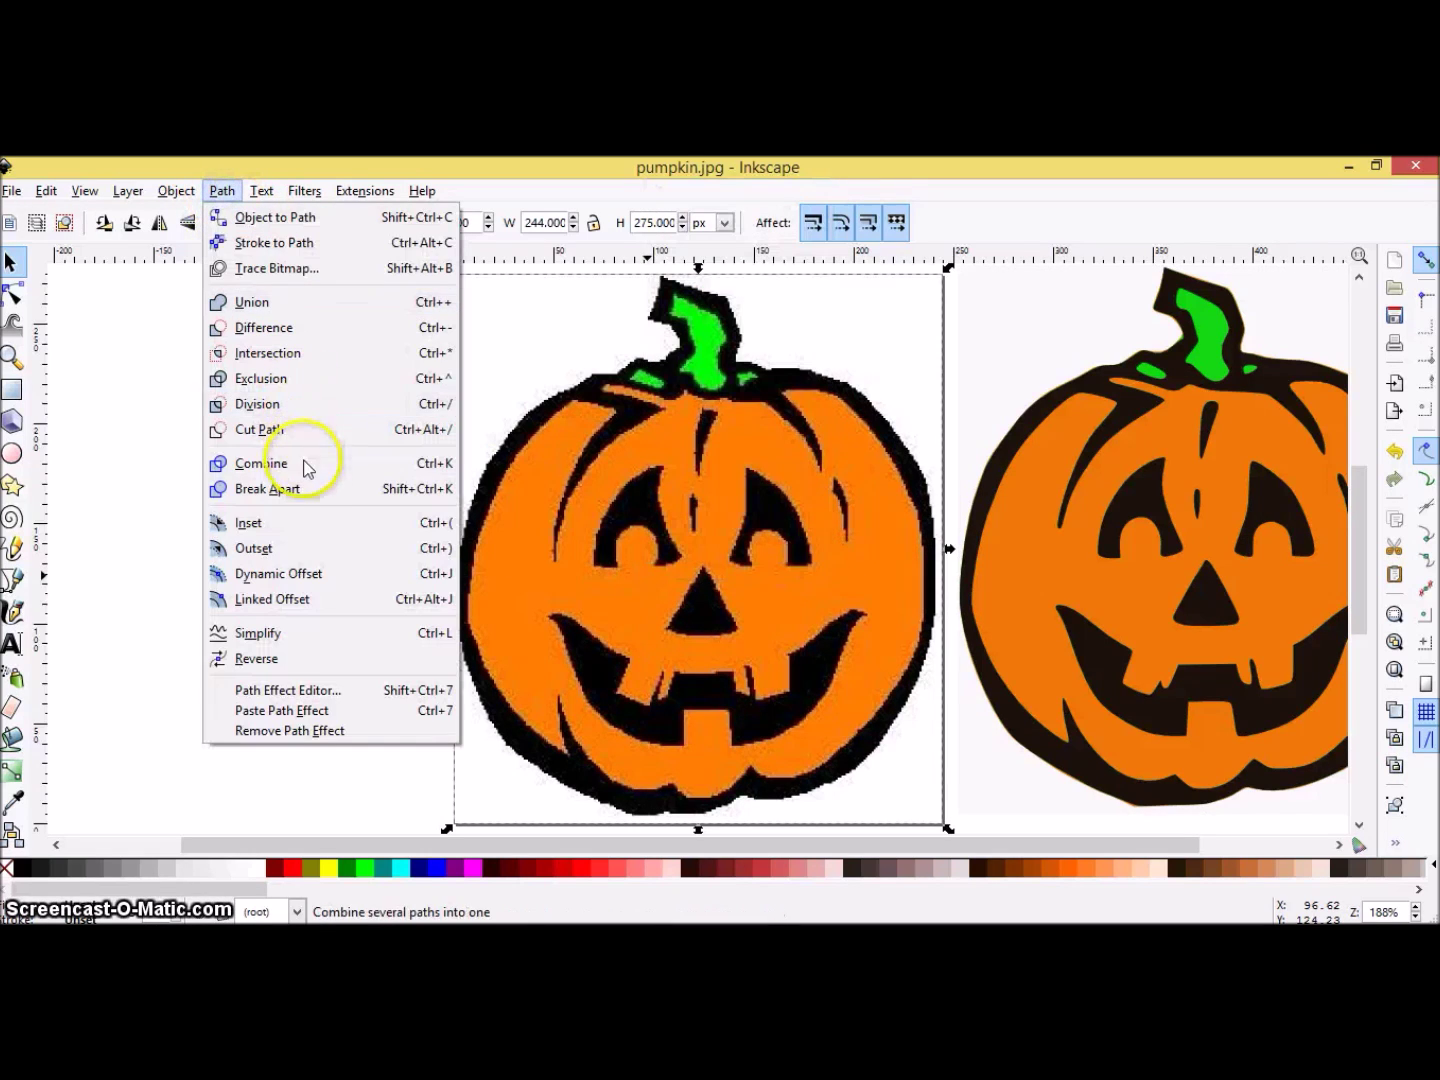
click(306, 483)
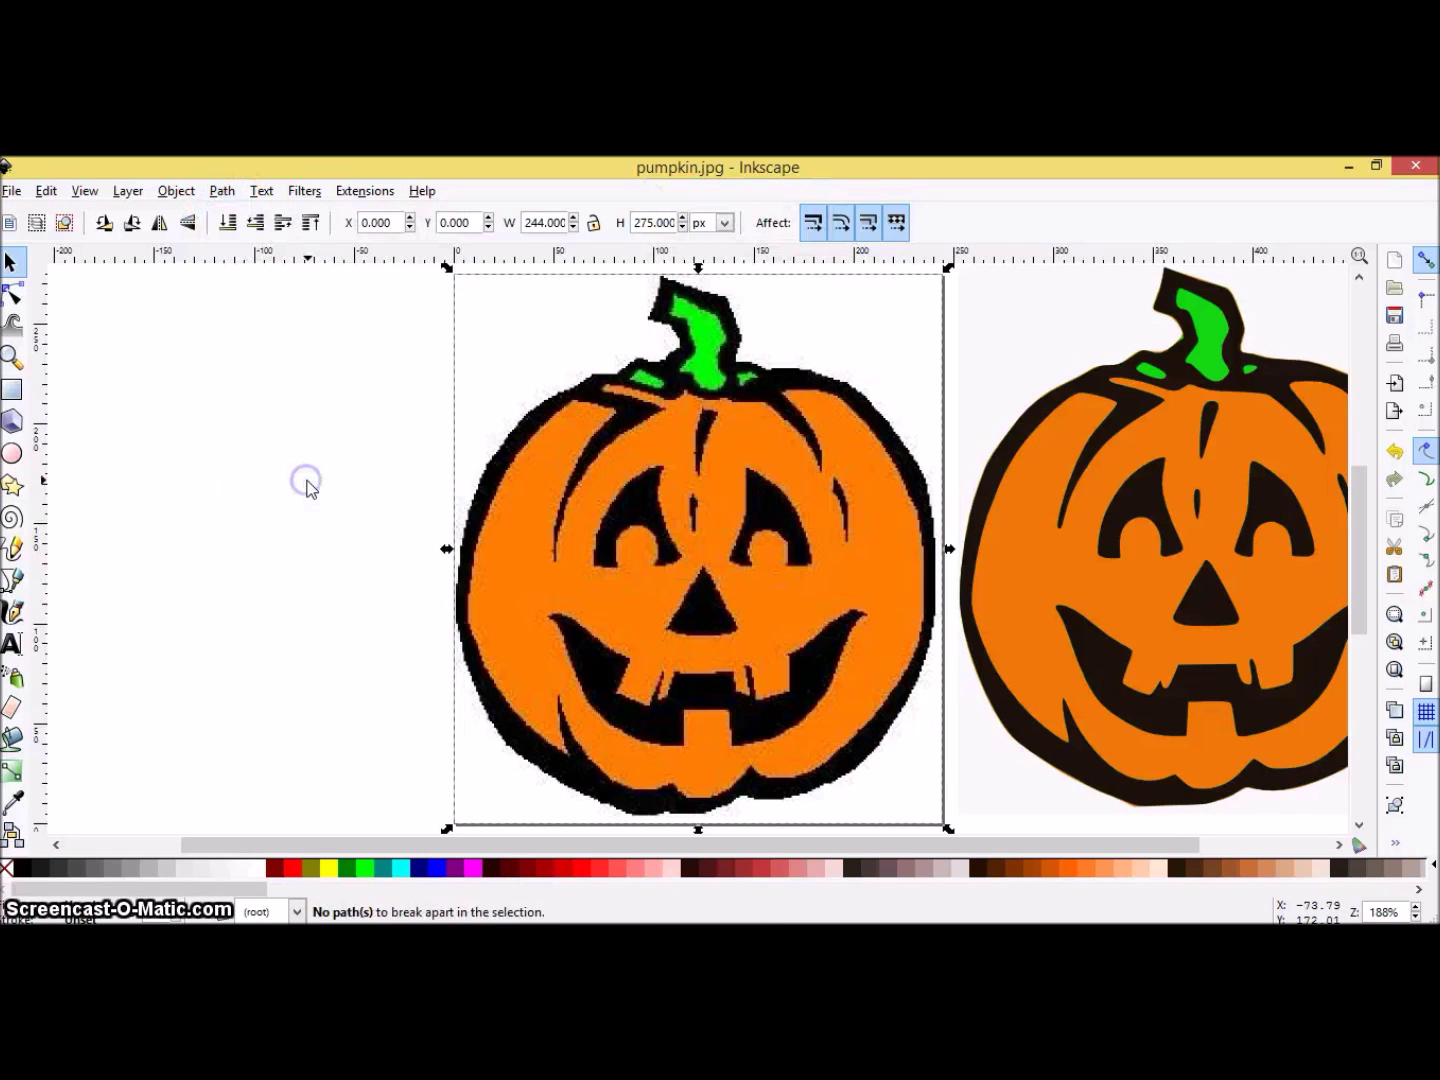
- Delete the original bitmap and drag the traced pumpkin left onto the page
right_click(730, 487)
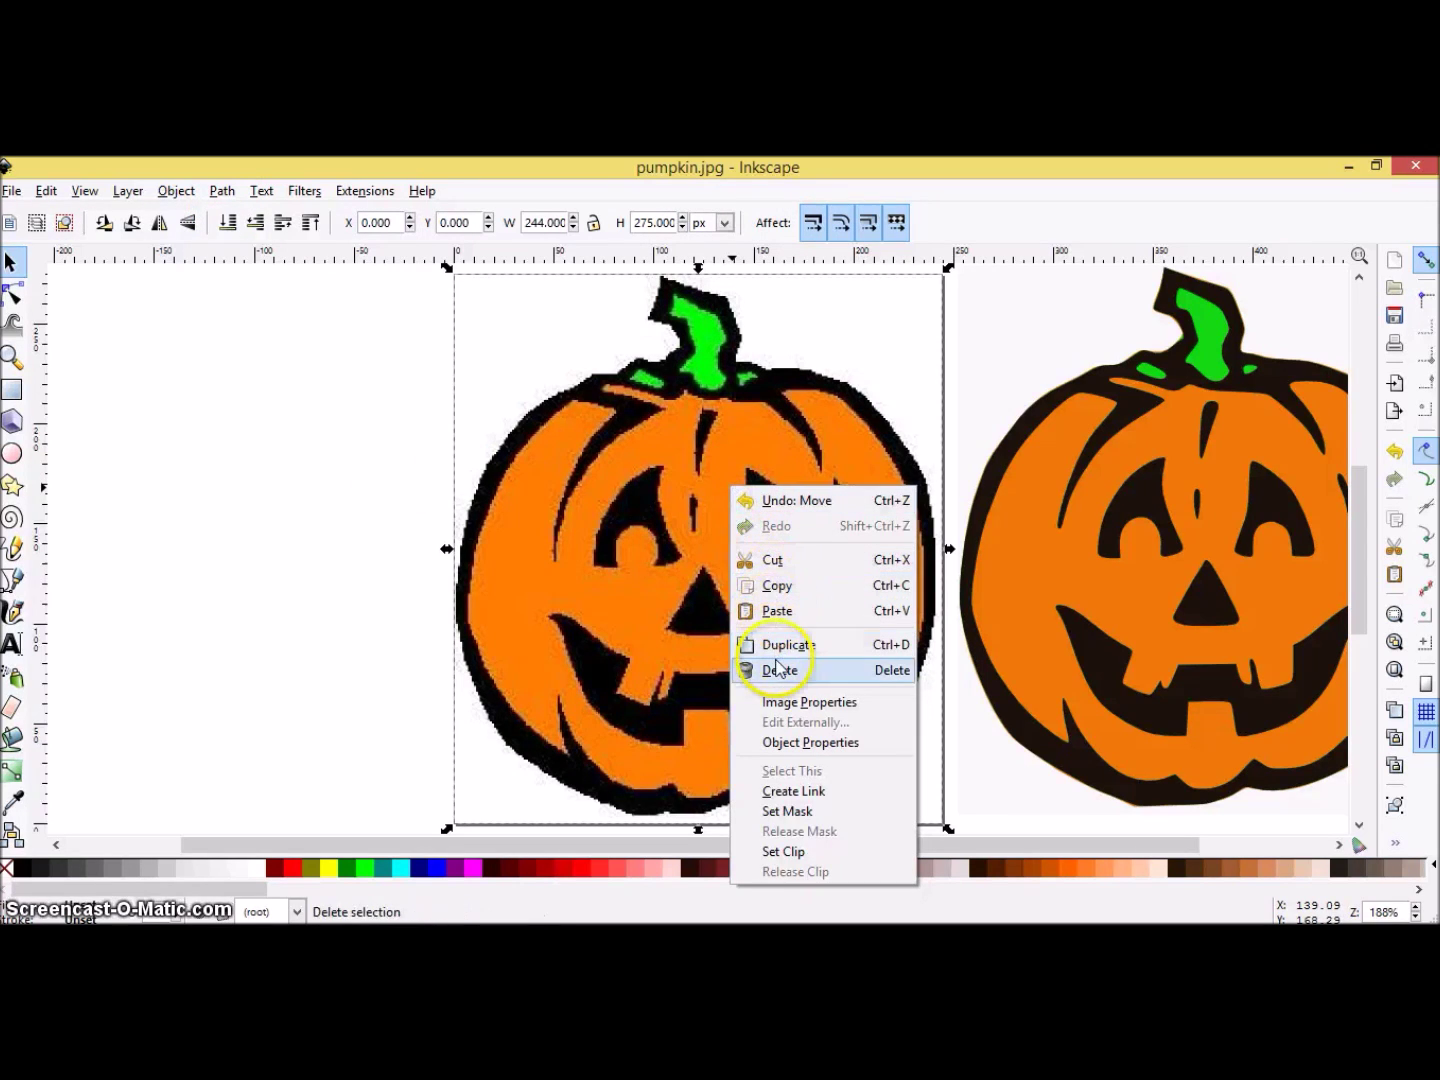
click(779, 668)
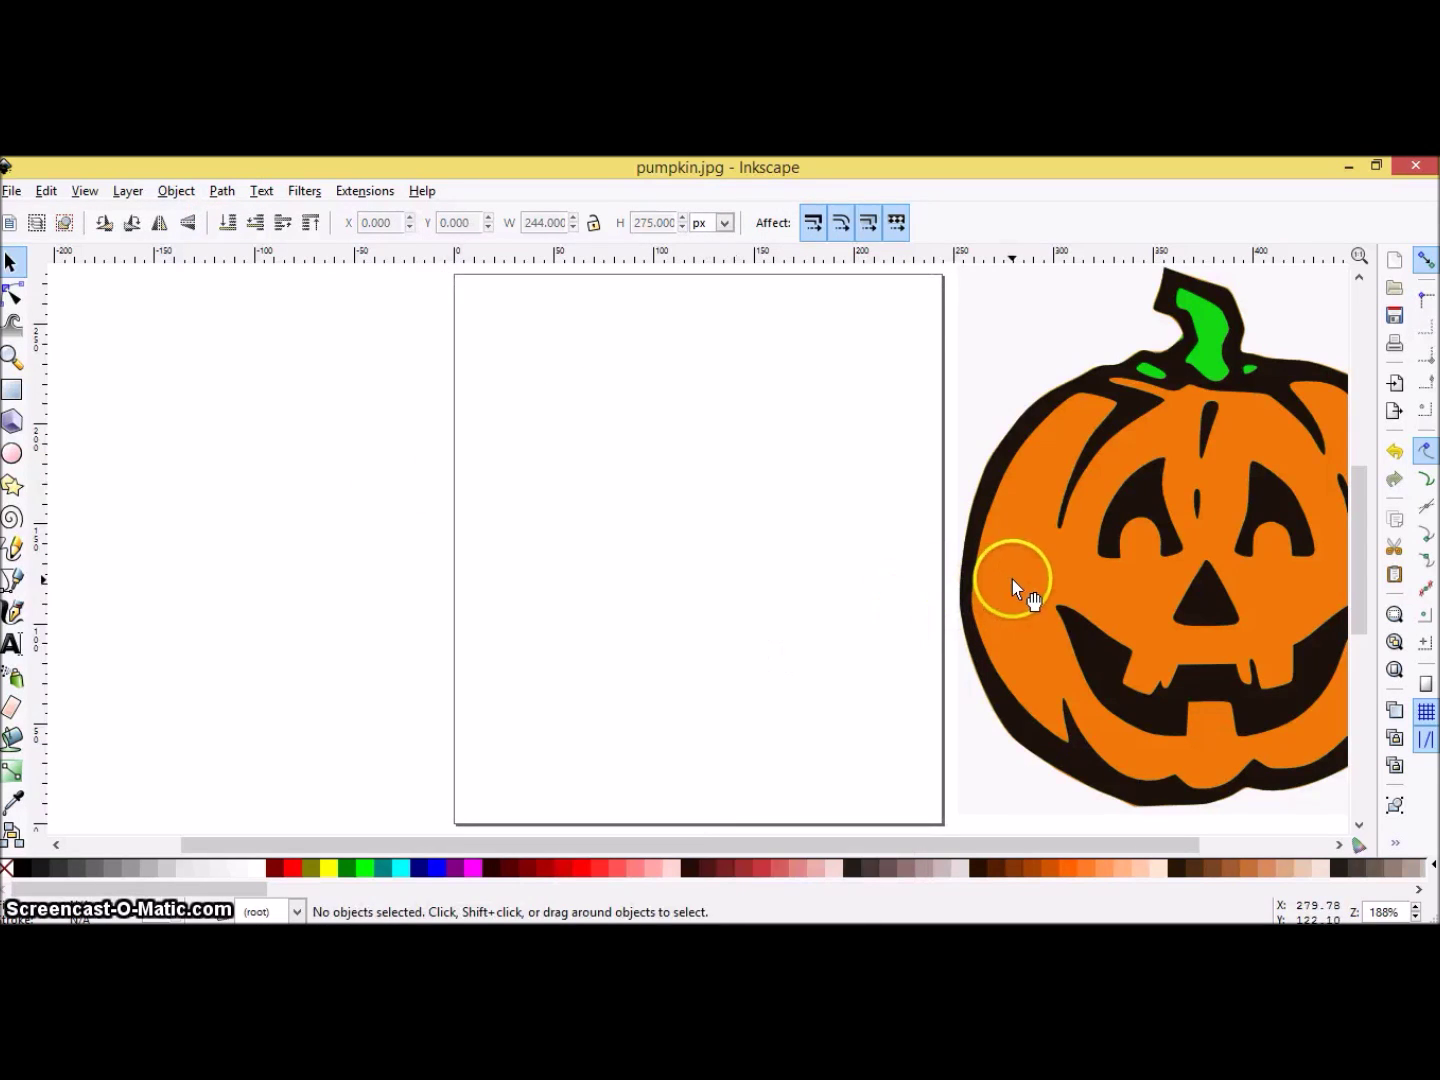
drag(1012, 580, 531, 578)
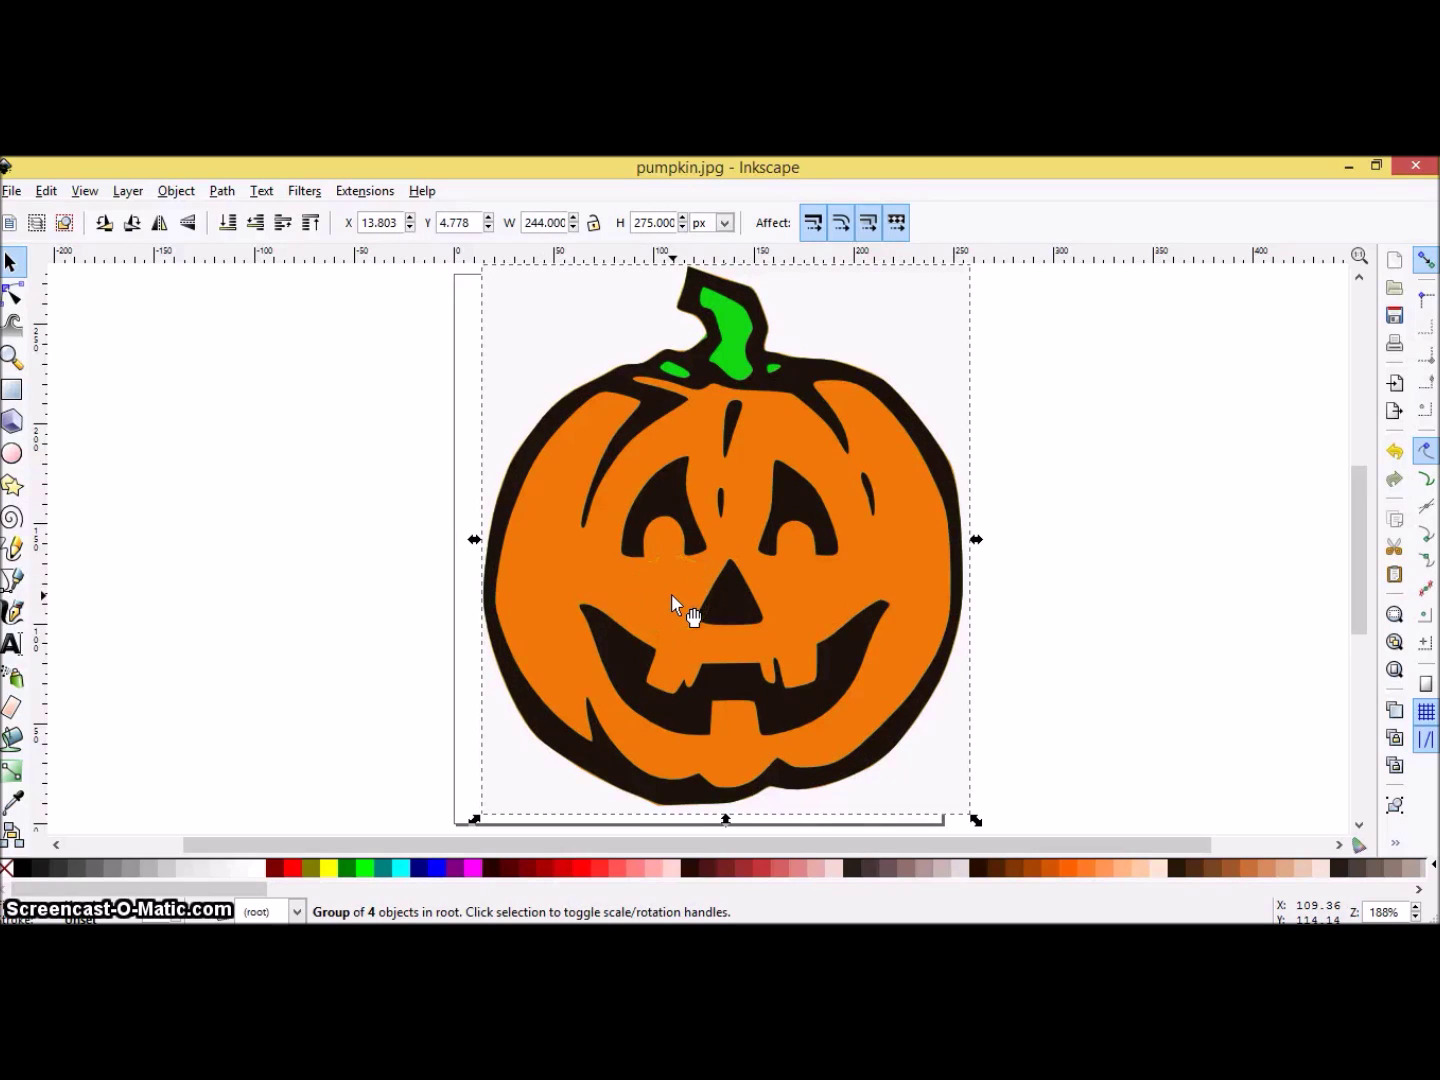
- Try Break Apart on the traced pumpkin group twice, nudging and reselecting it
click(222, 190)
click(271, 486)
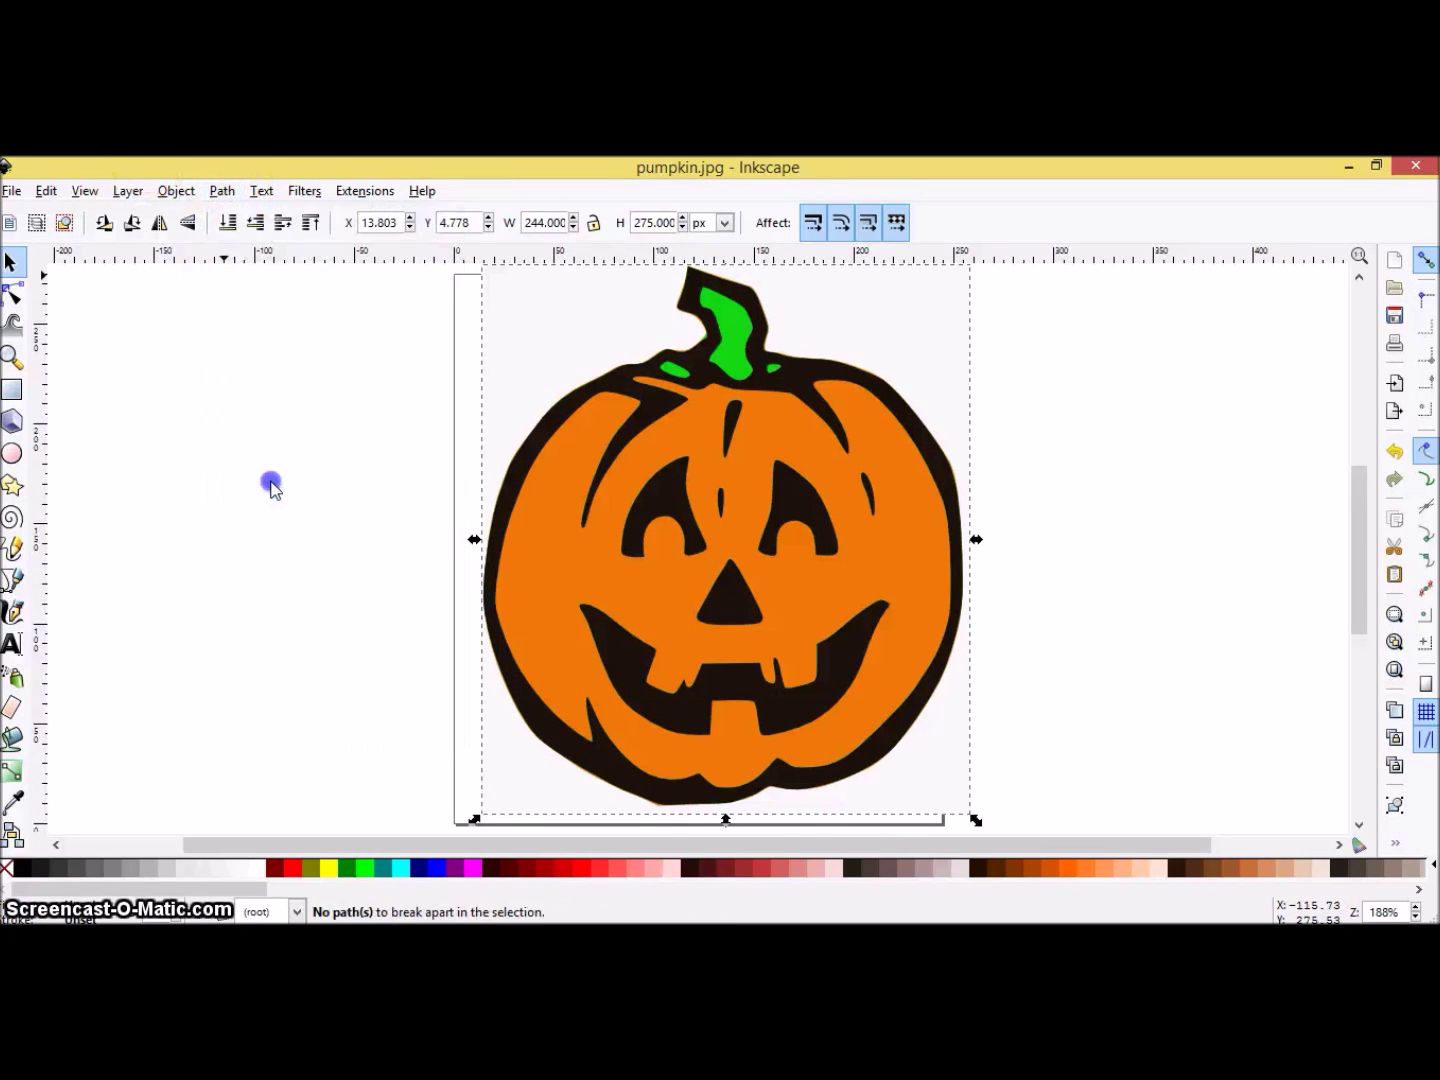
click(548, 528)
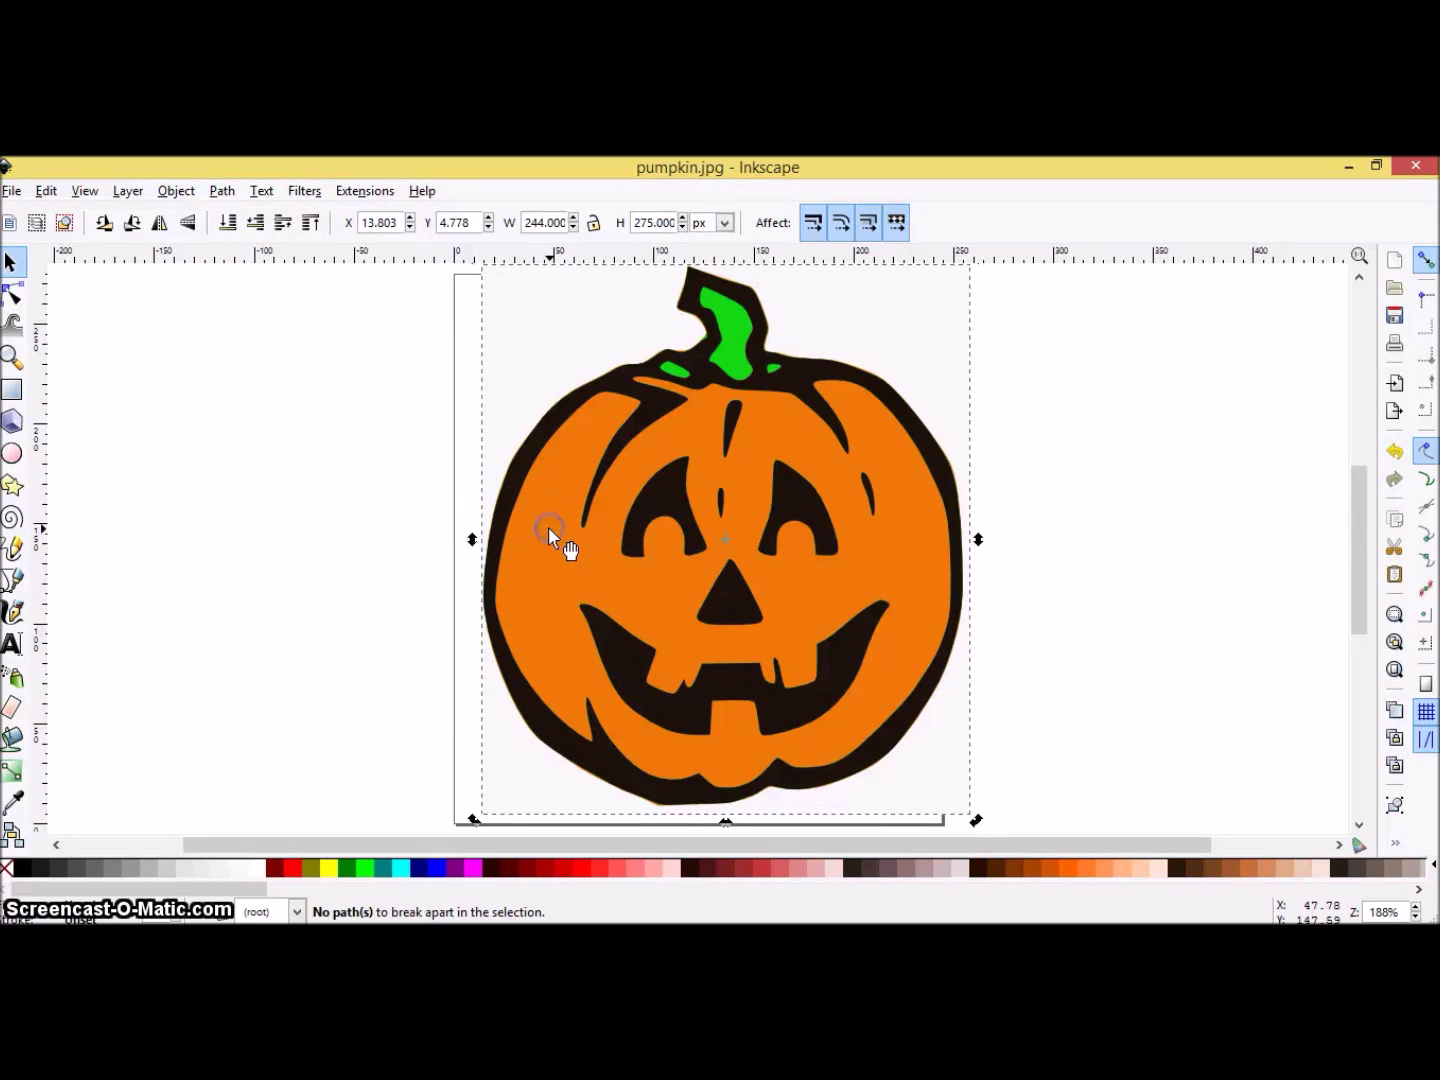
mouse_move(932, 528)
mouse_down()
mouse_move(1090, 530)
mouse_move(886, 528)
mouse_move(907, 528)
mouse_up()
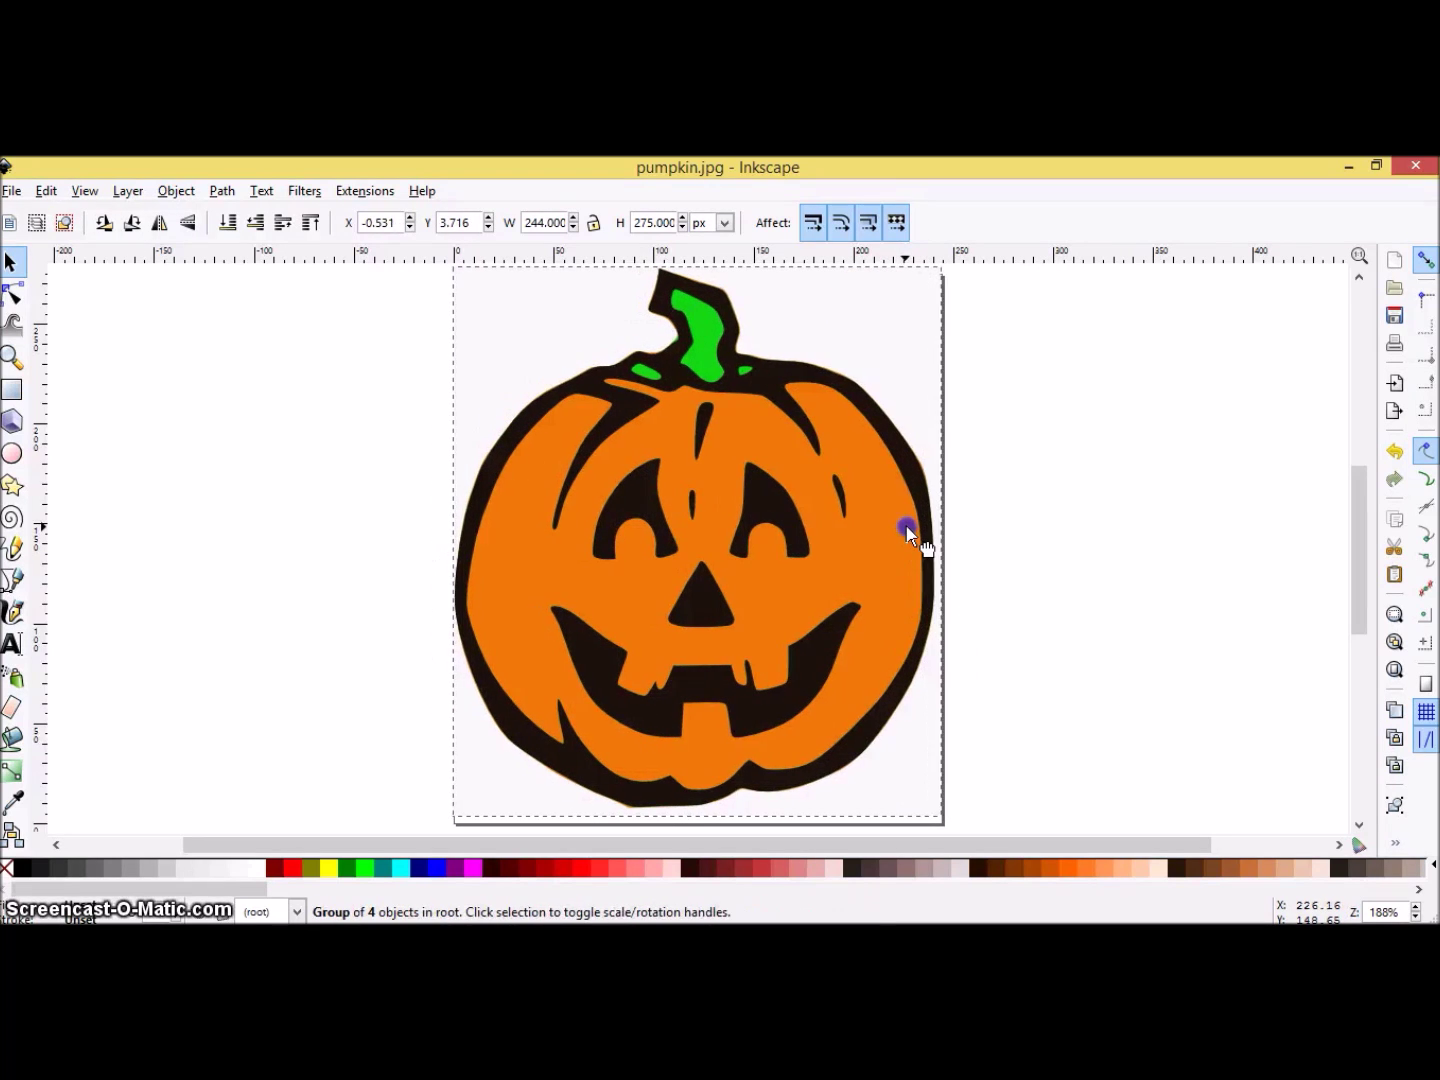
click(1173, 533)
click(688, 505)
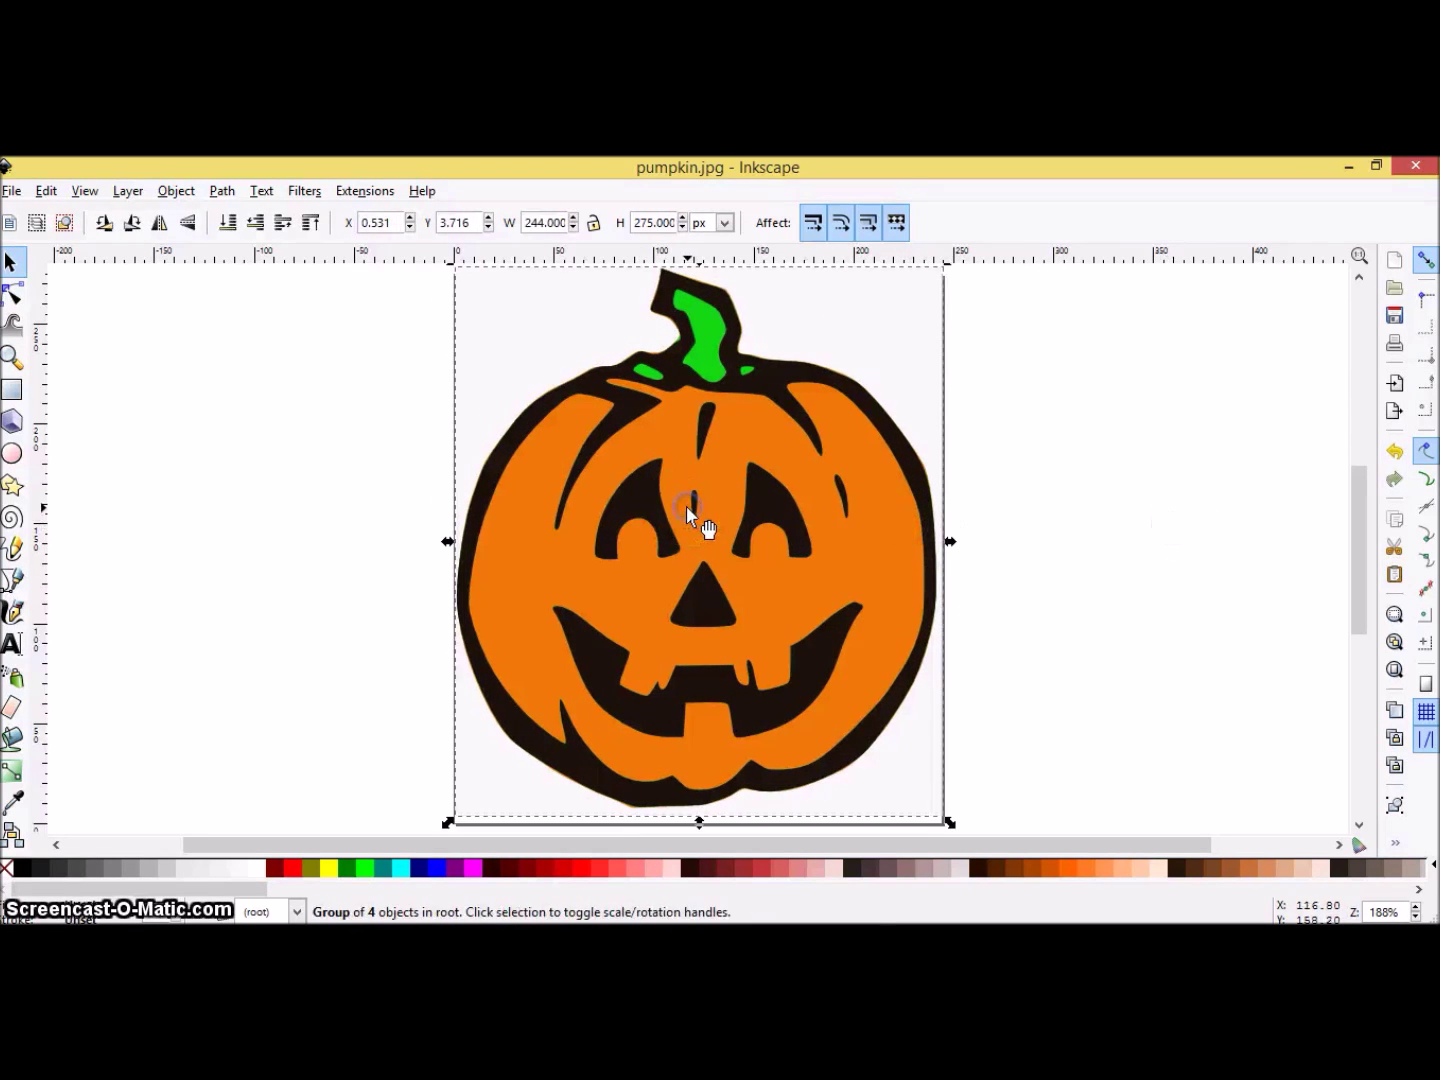
click(221, 190)
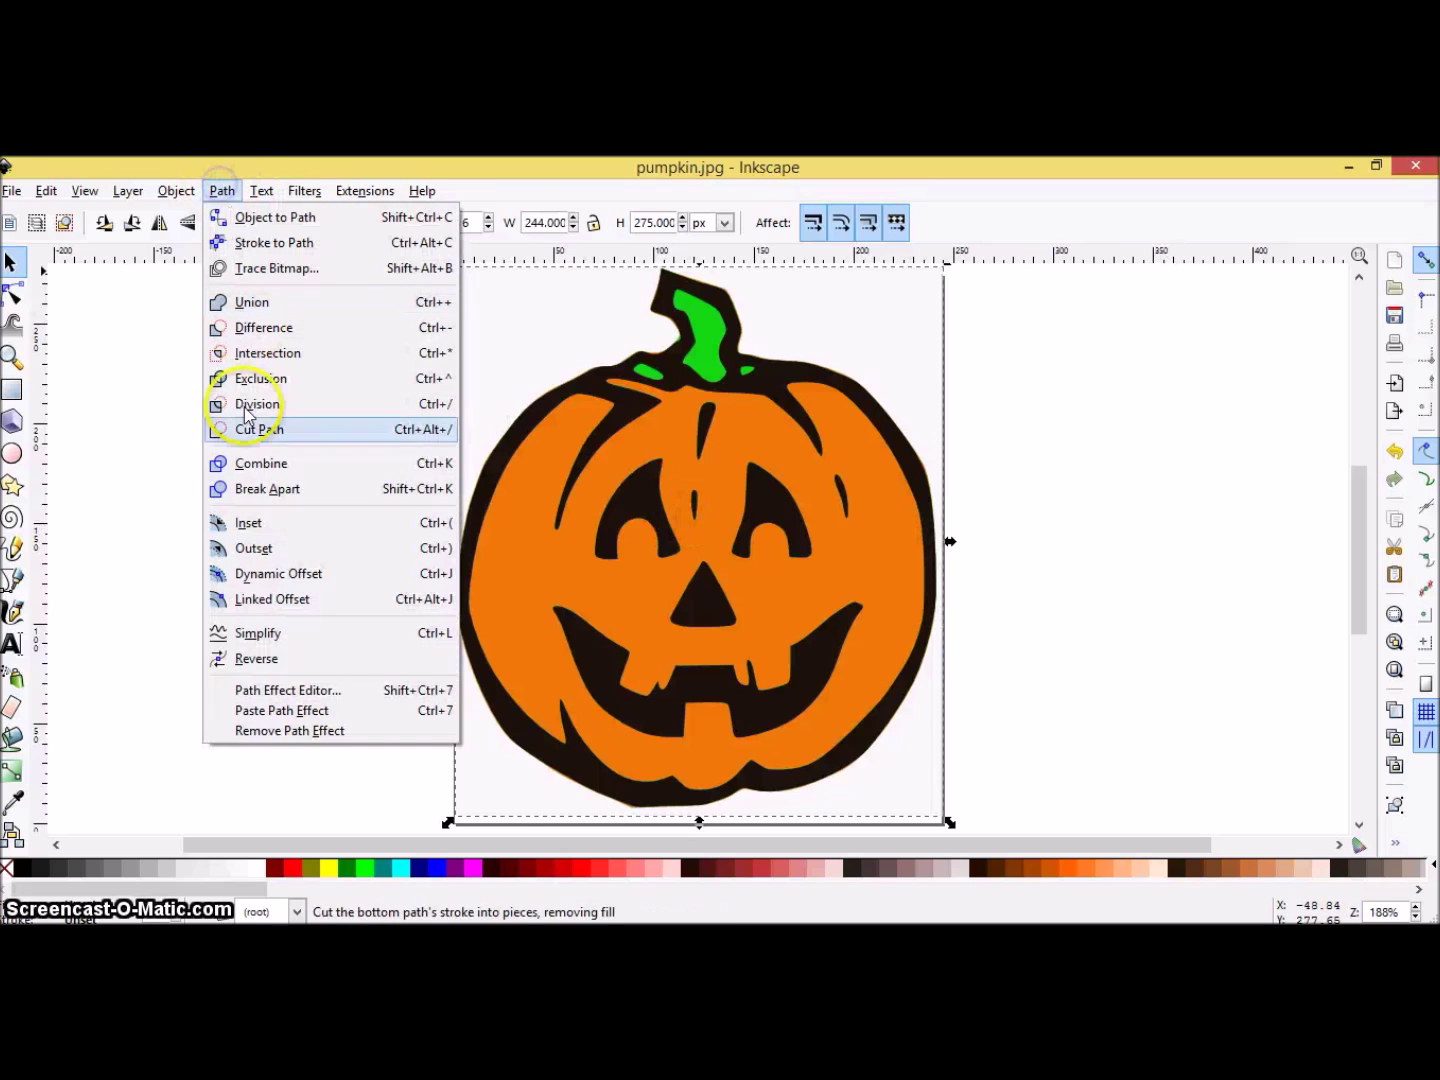
click(268, 488)
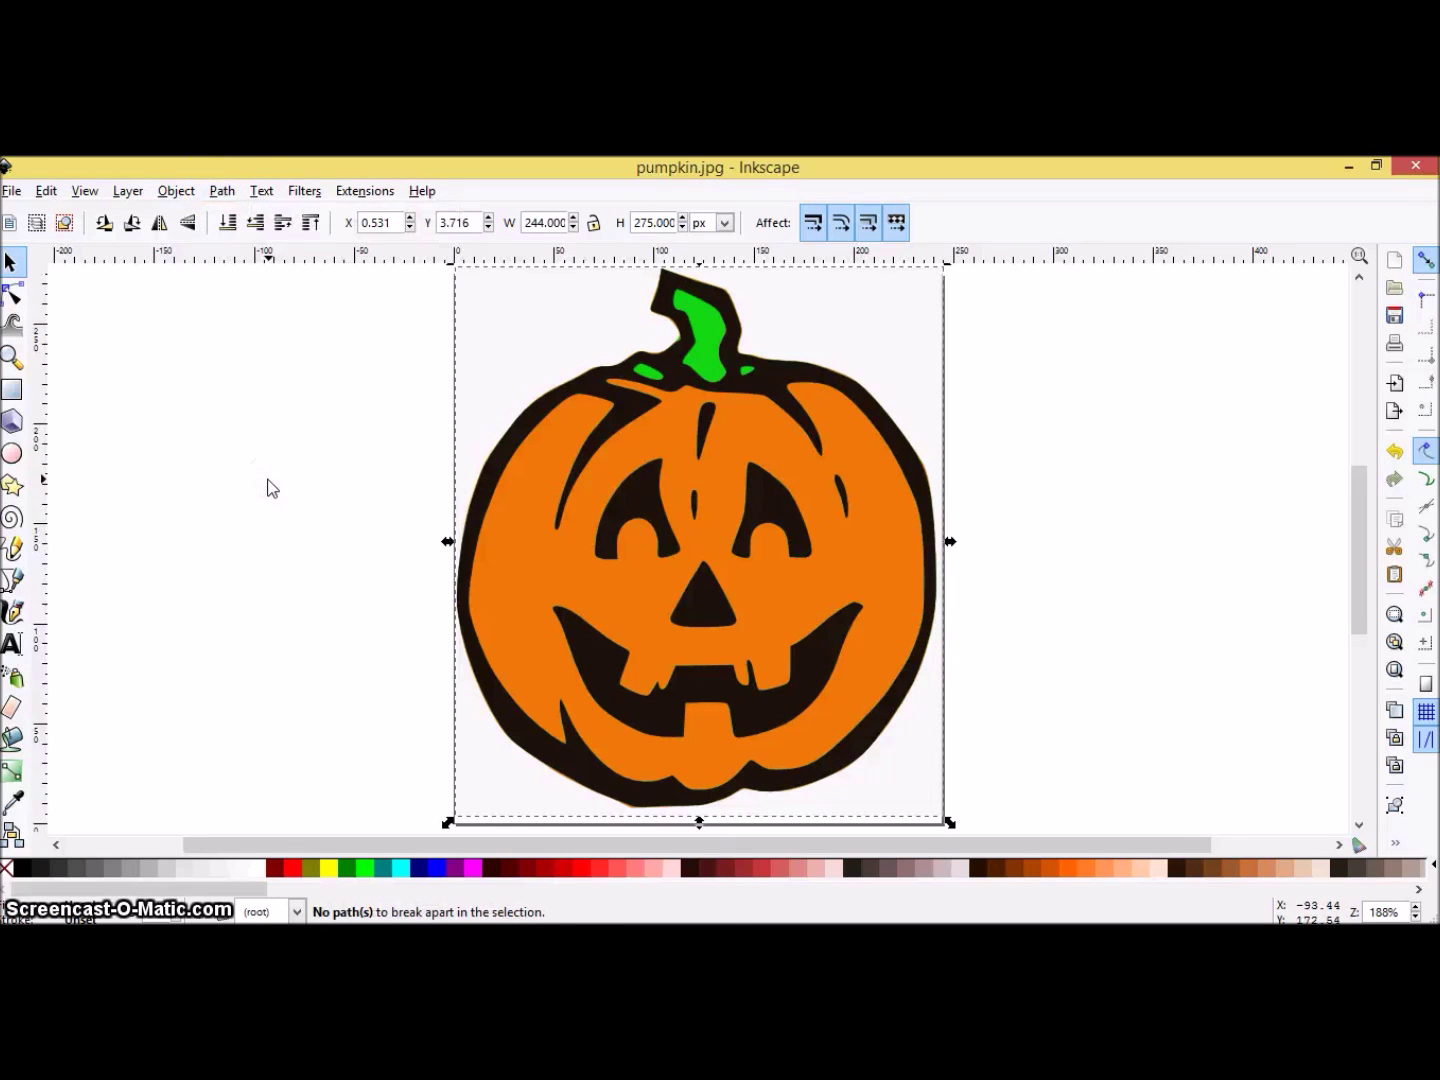
click(567, 500)
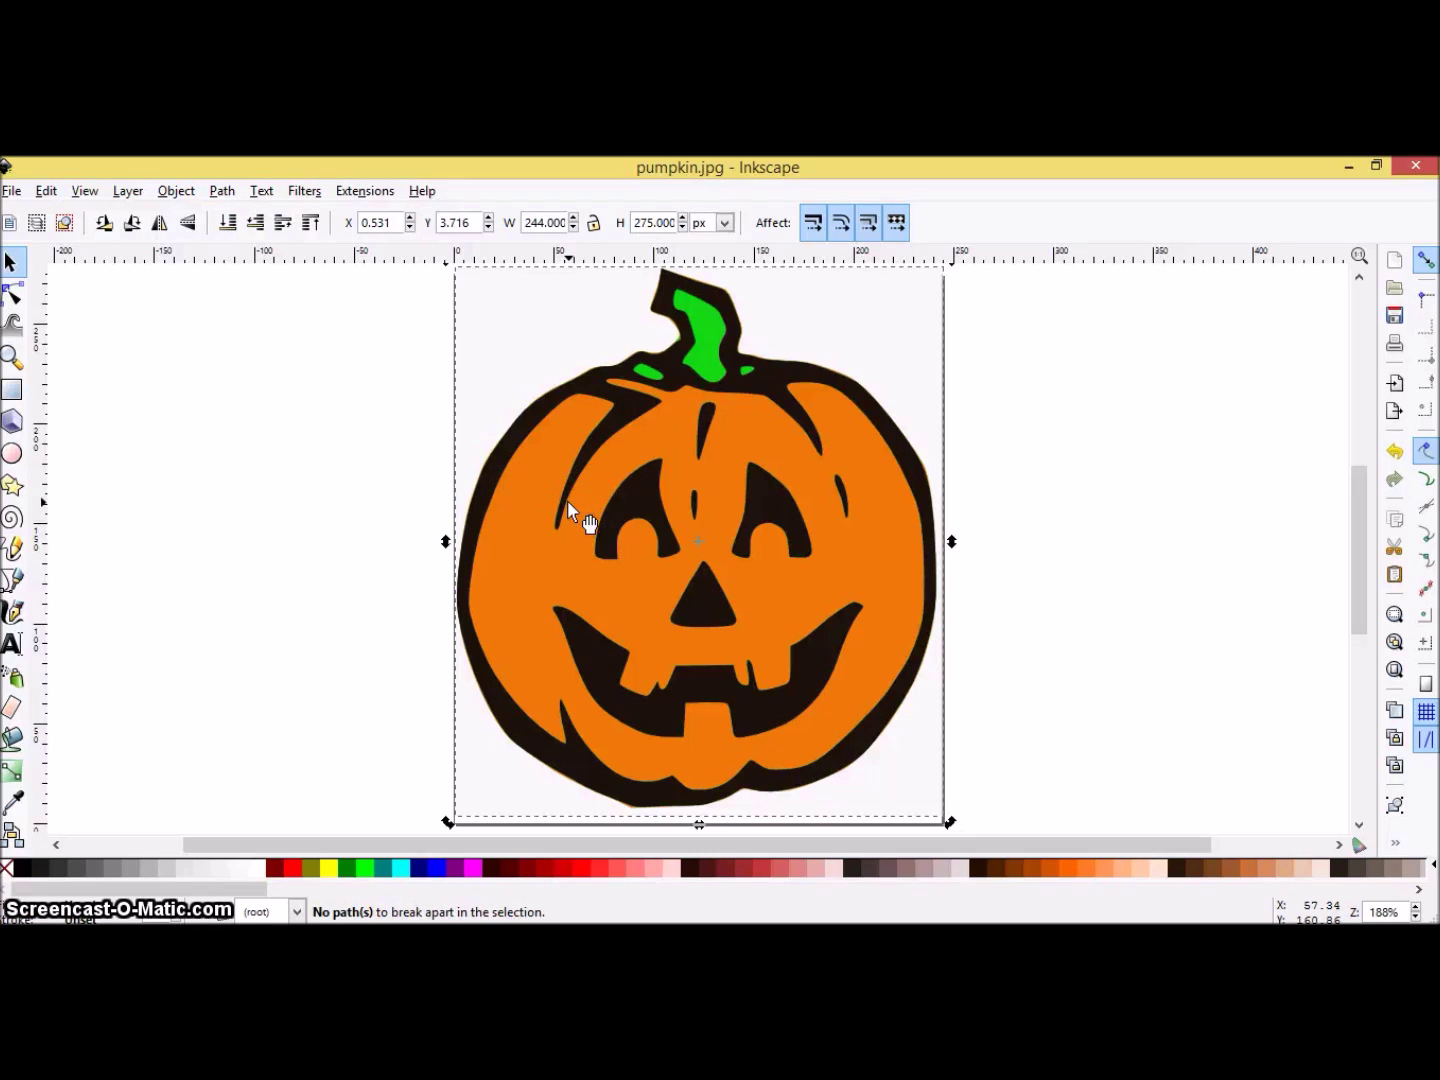
- Save the drawing as pumpkin.svg (Inkscape SVG) on the Desktop and minimize Inkscape
click(12, 192)
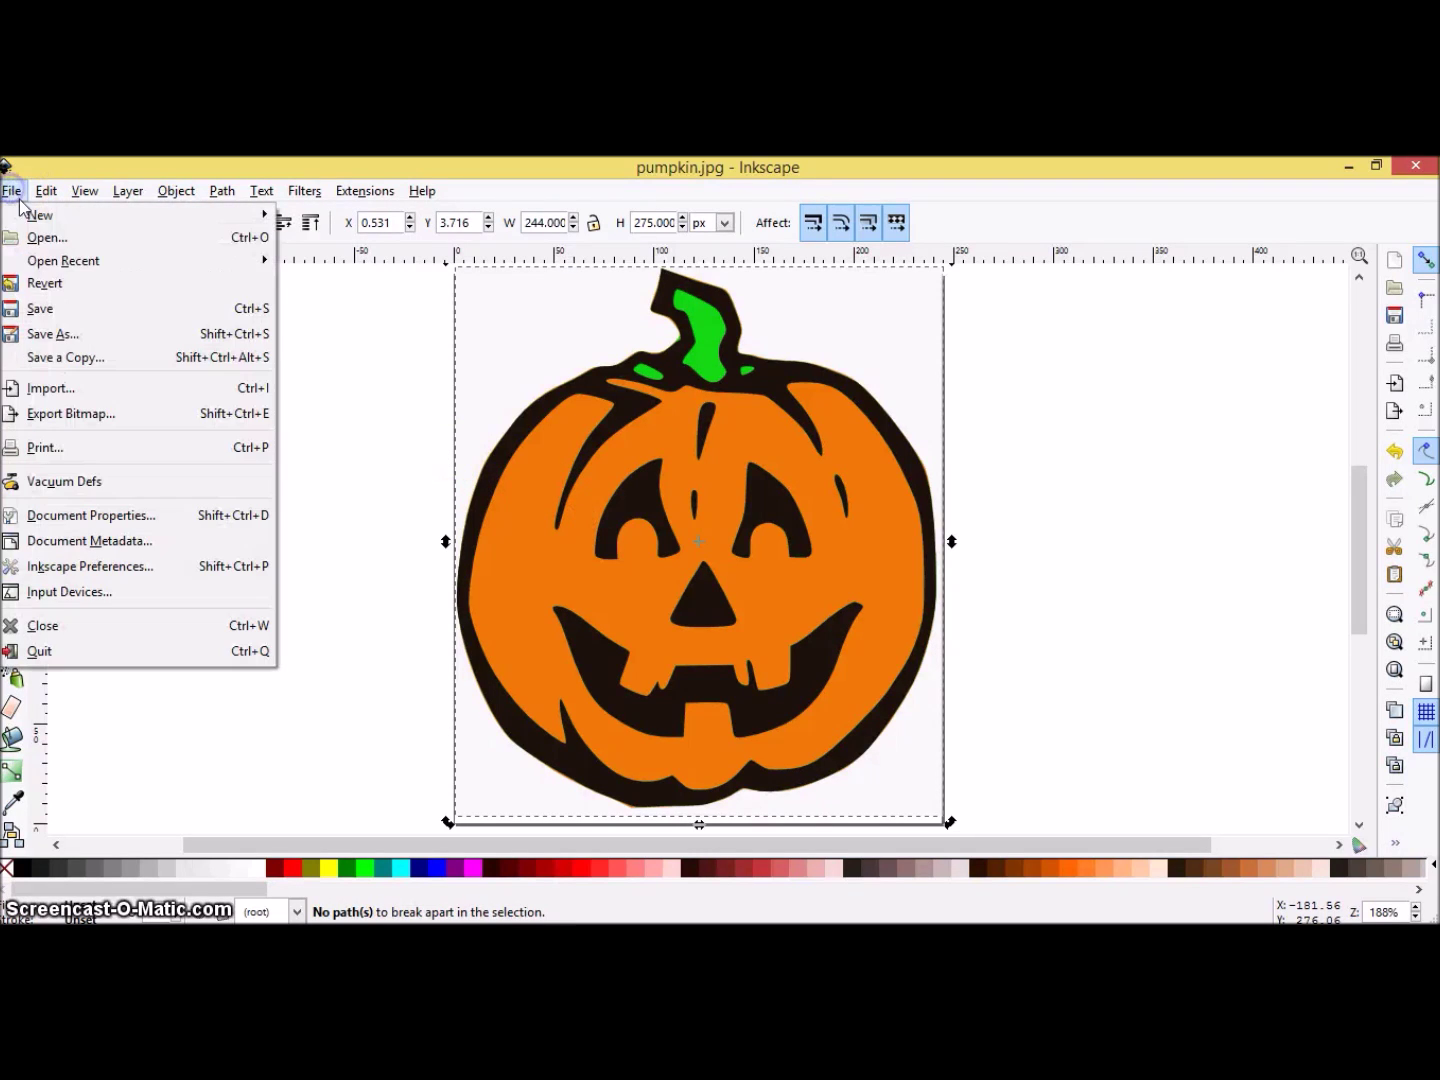
click(106, 333)
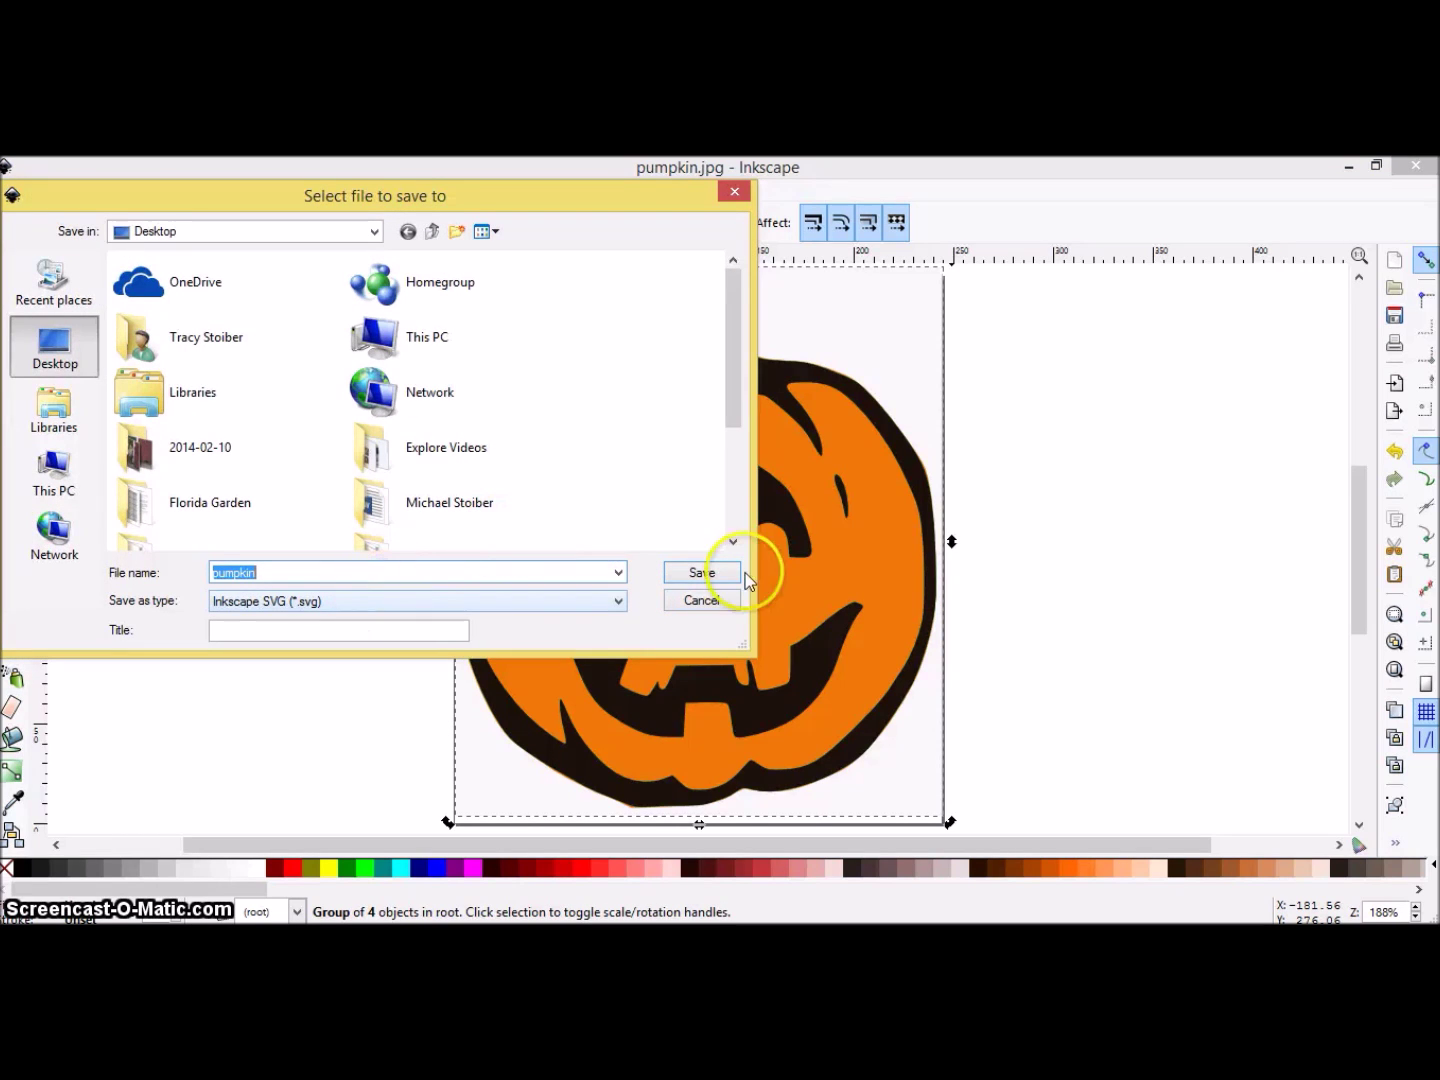
click(737, 574)
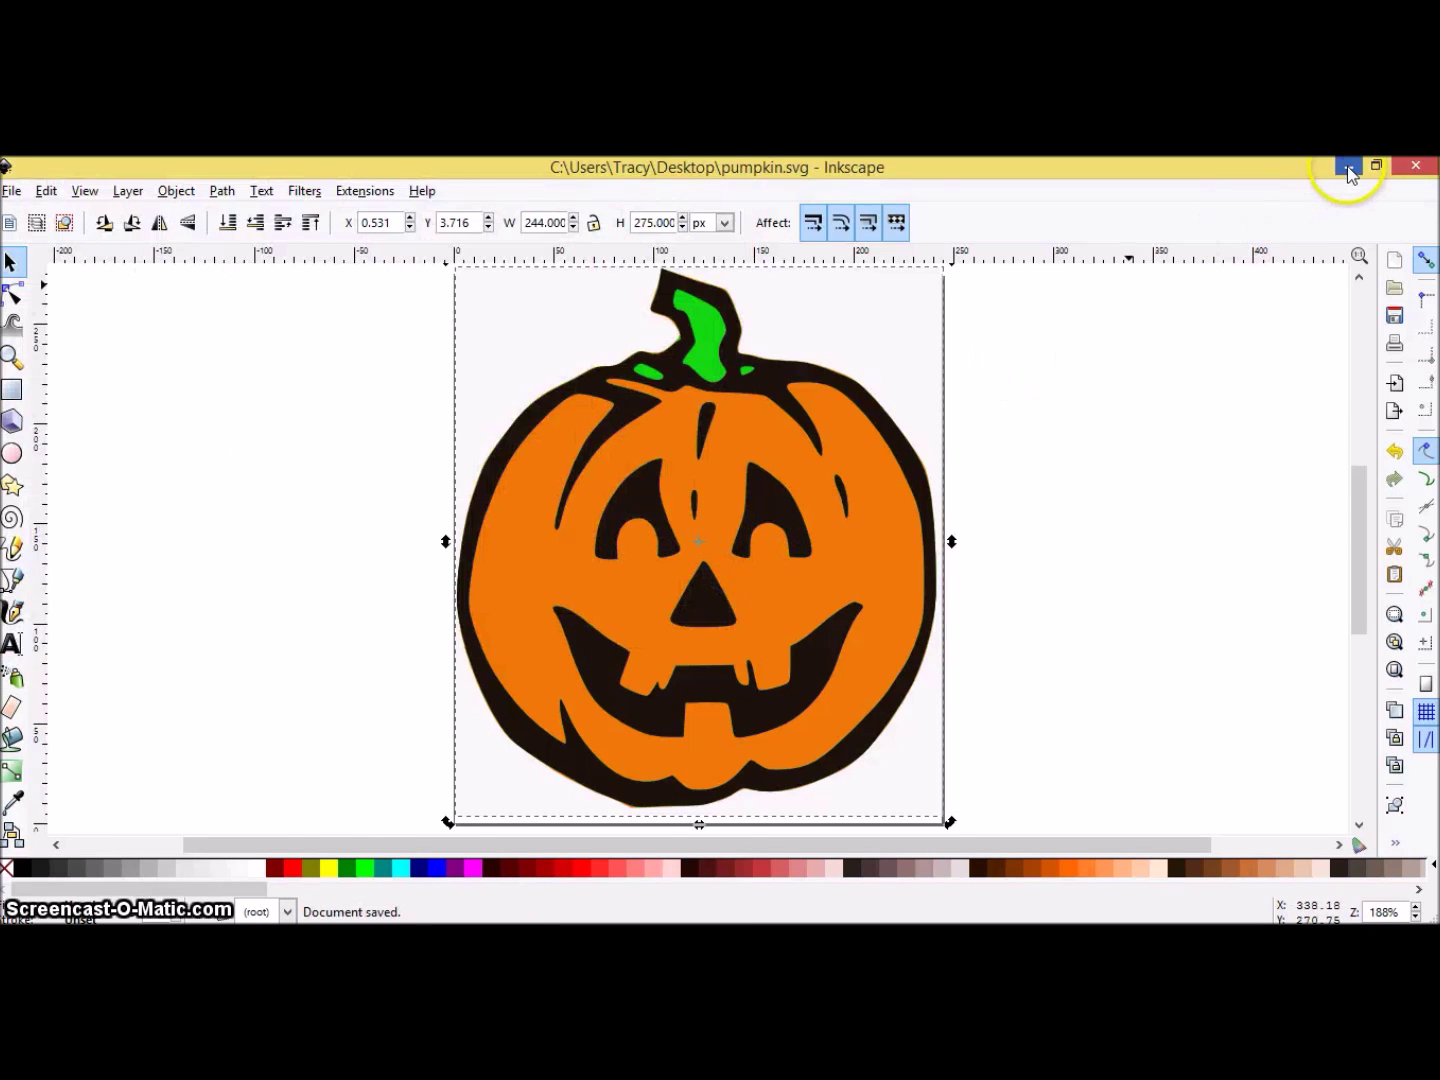
click(1349, 172)
click(52, 310)
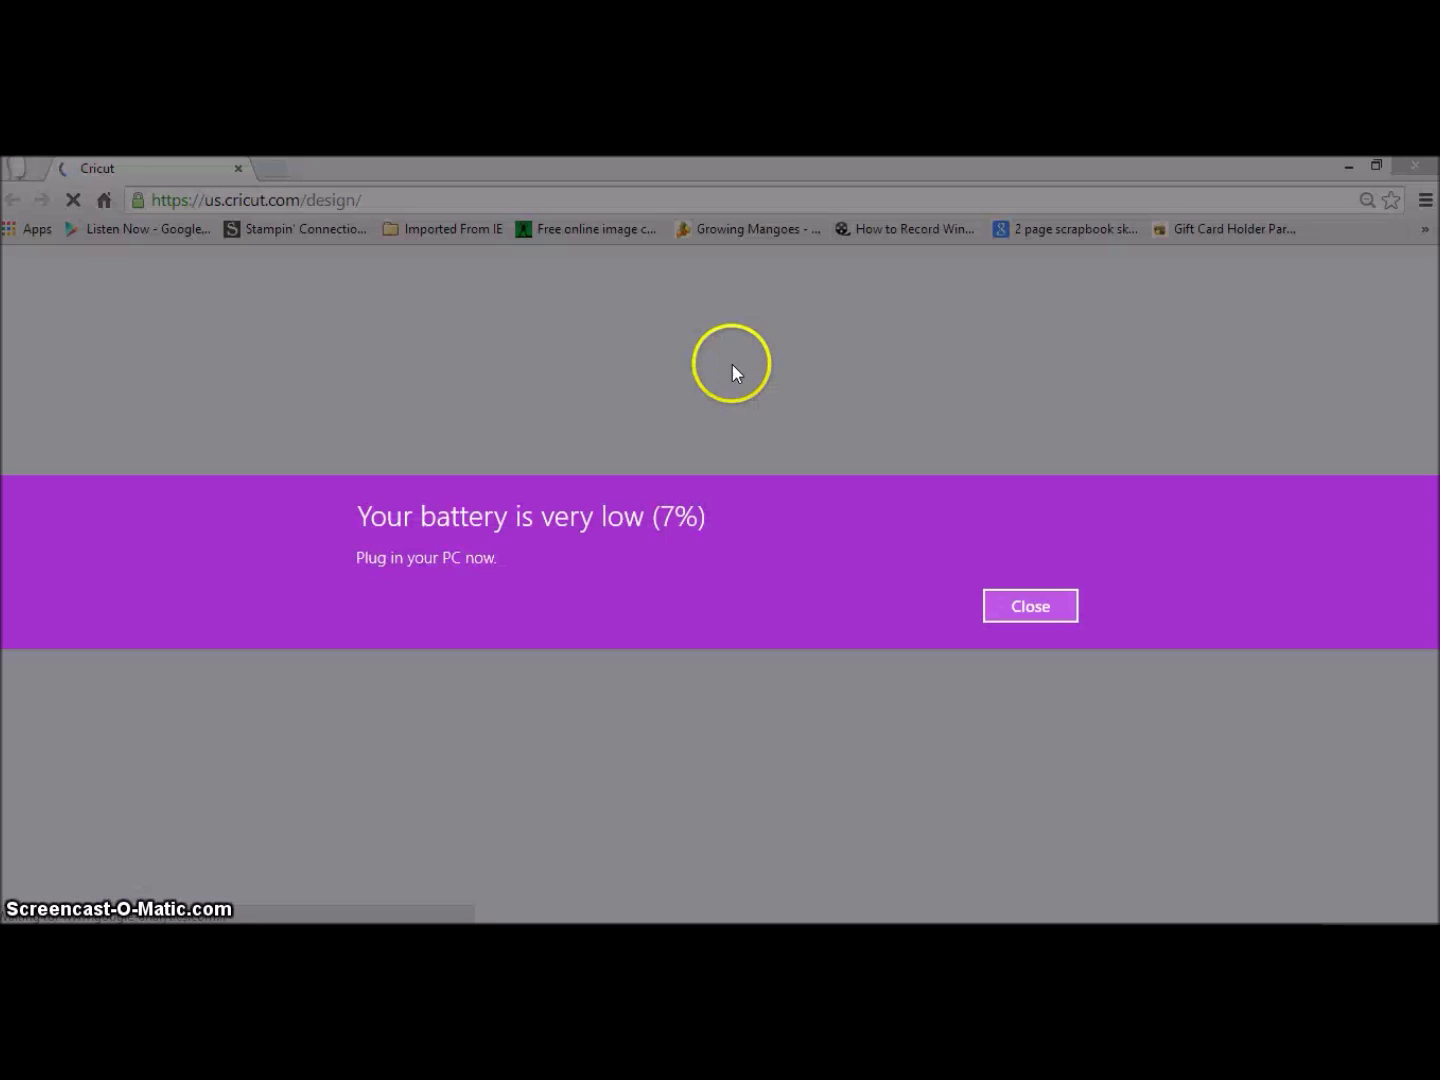
- Dismiss the low-battery banner, log in with the account password, and create a new project
click(1022, 607)
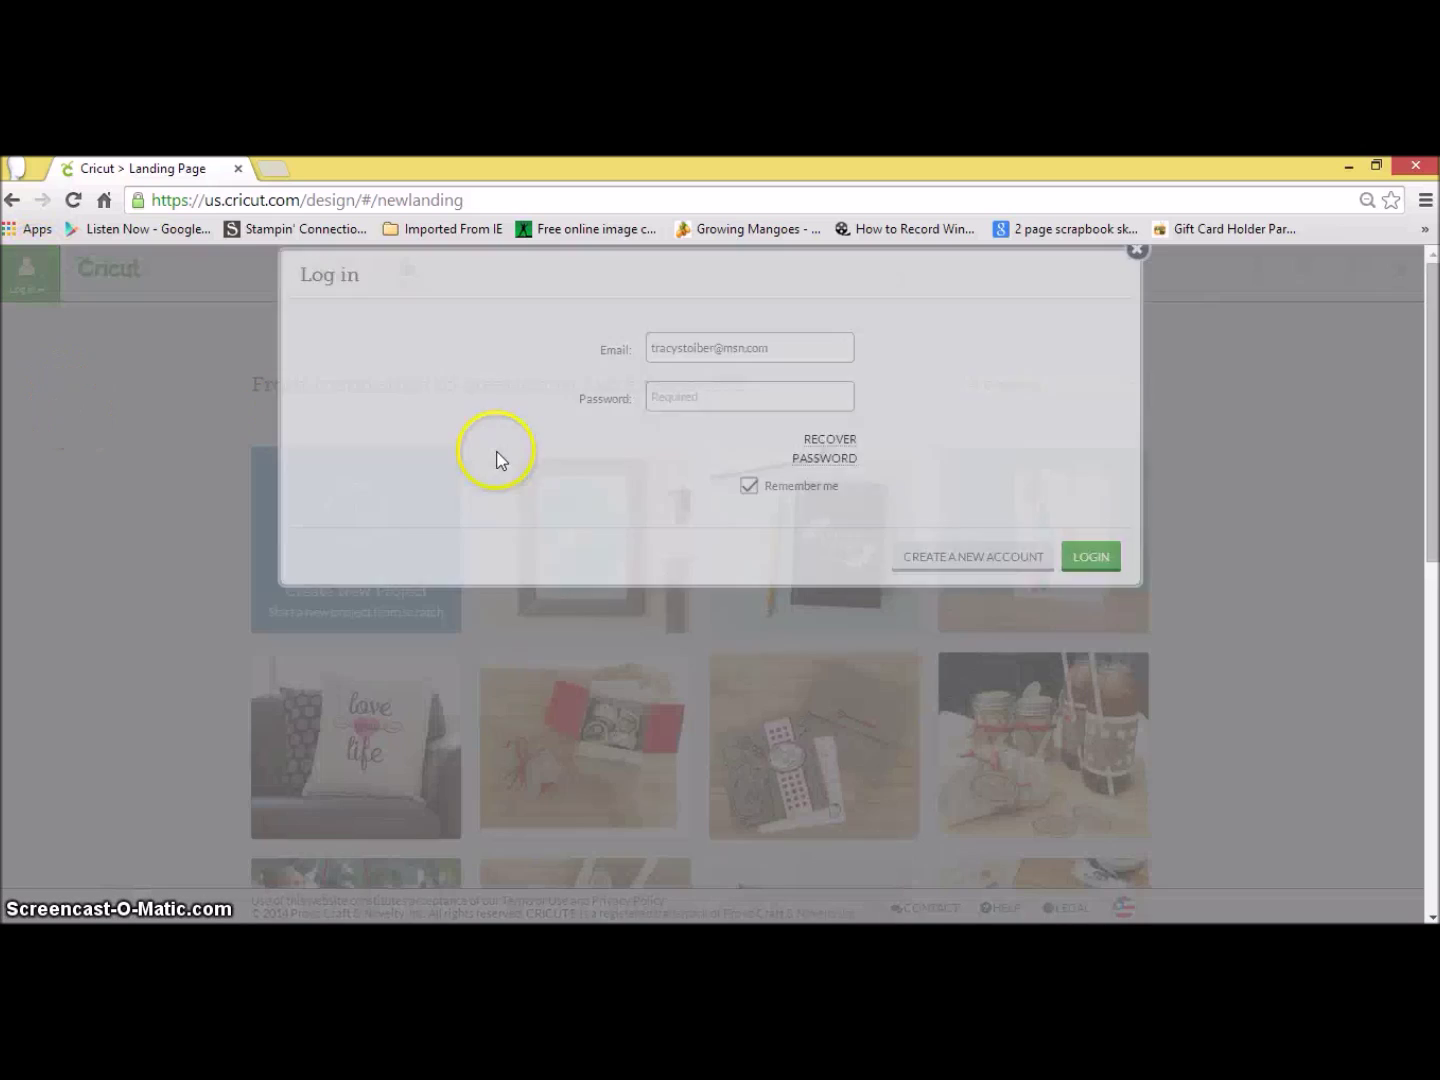
click(782, 441)
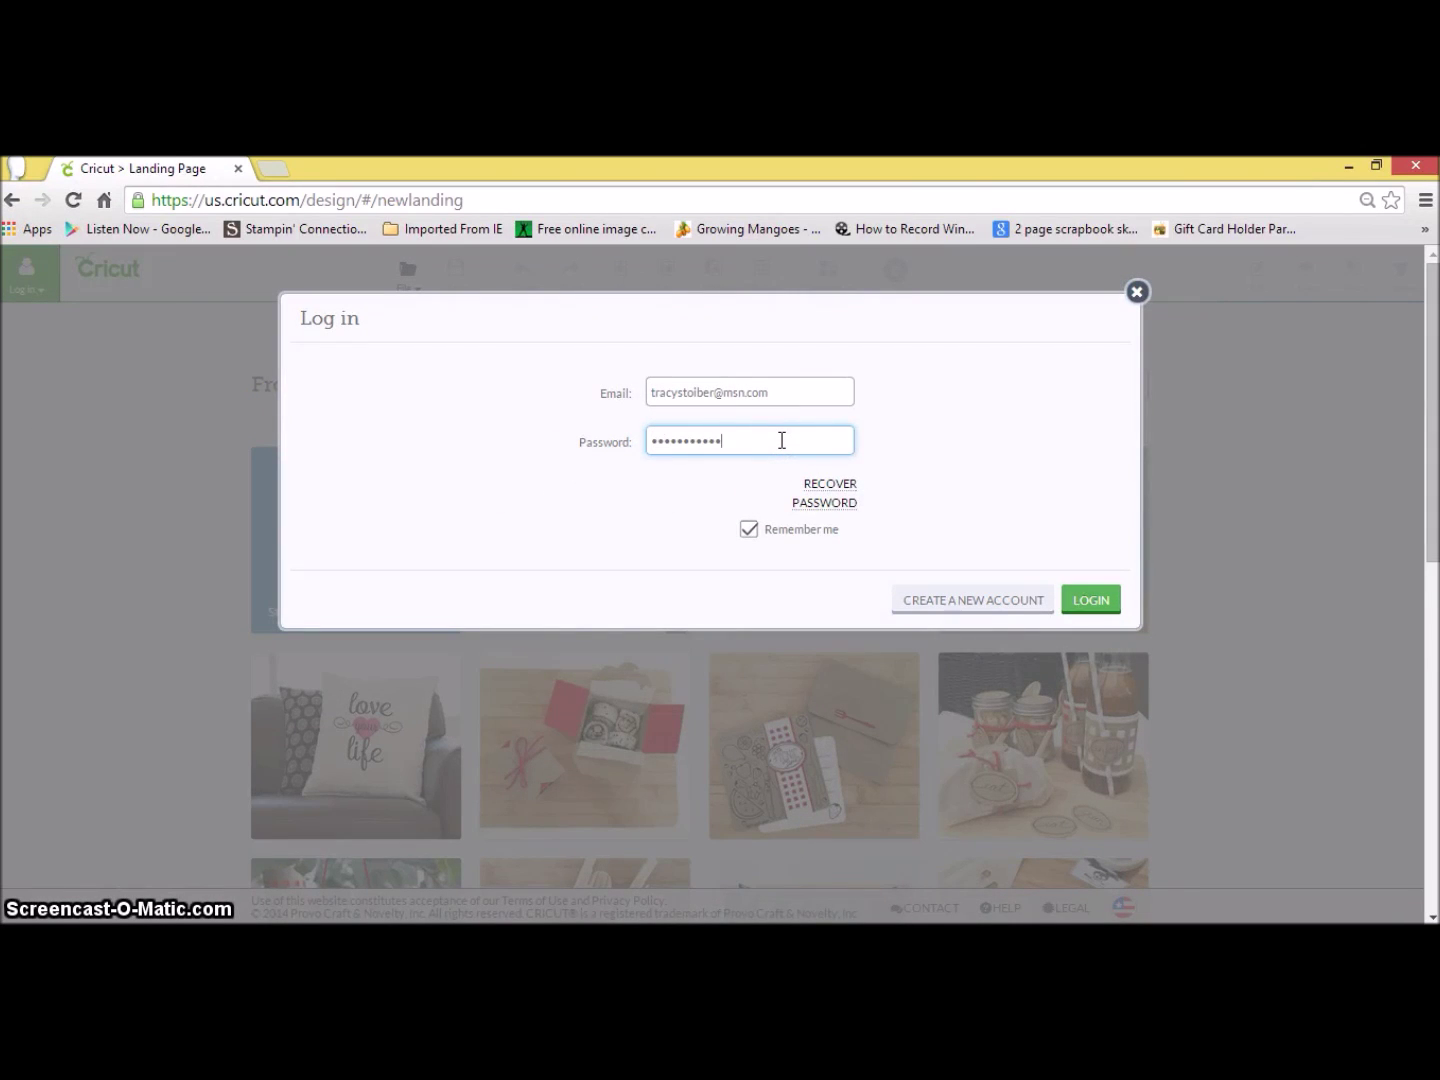
key(Return)
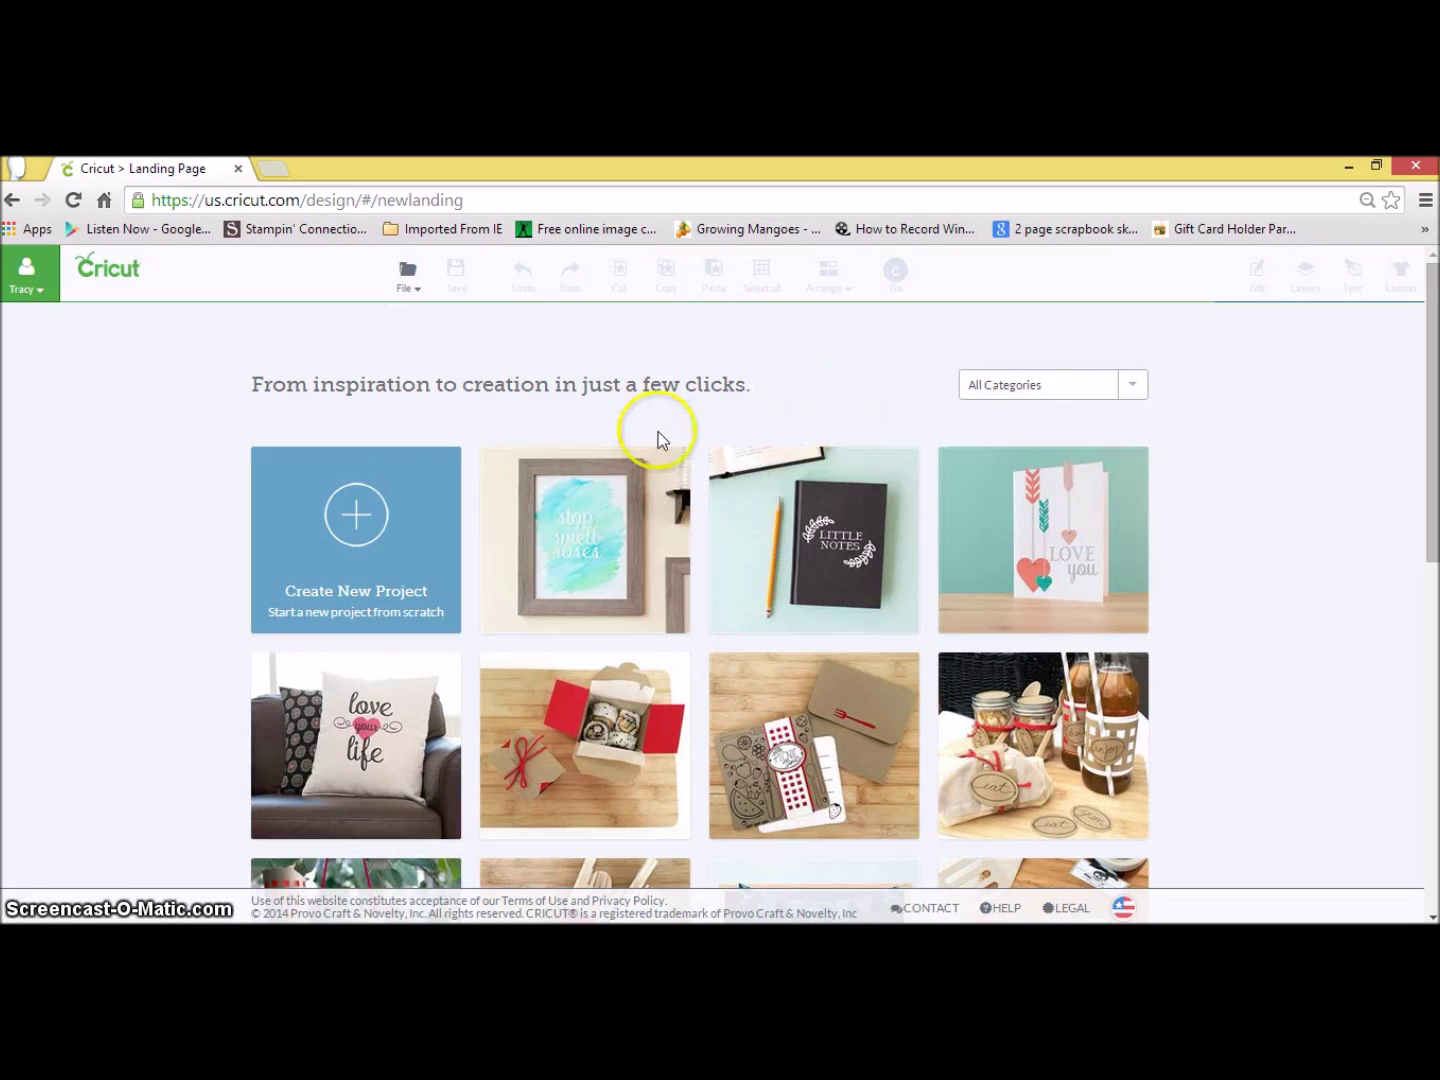
click(362, 538)
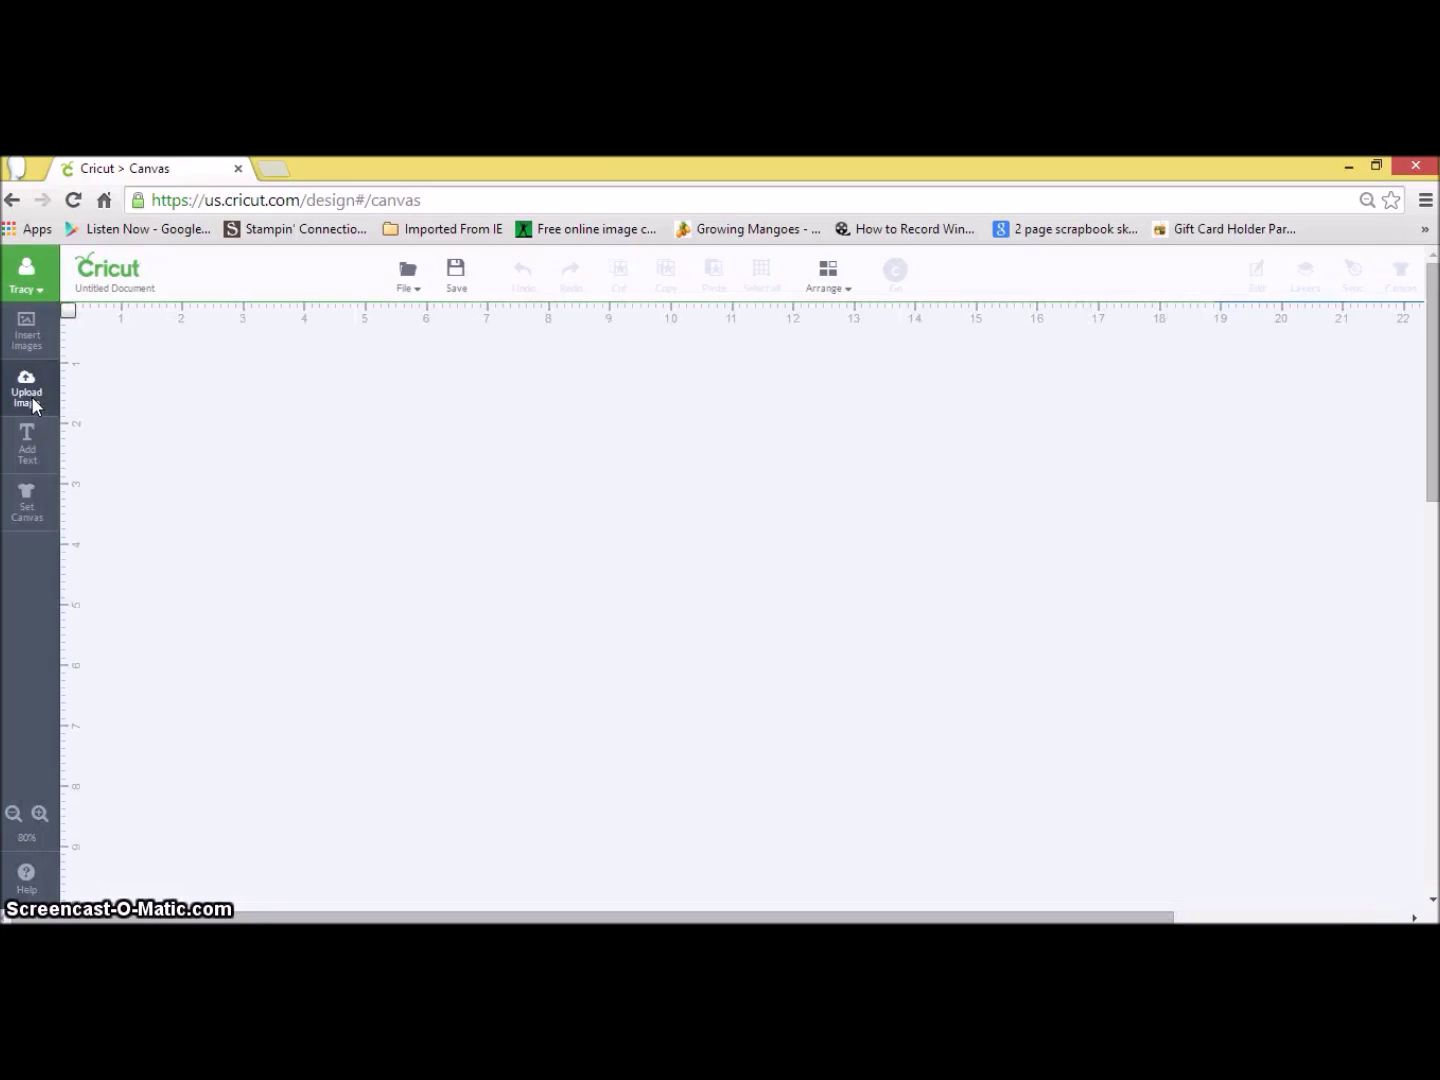
- Choose Vector Upload and open pumpkin.svg from the Desktop
click(469, 443)
click(1031, 583)
click(938, 560)
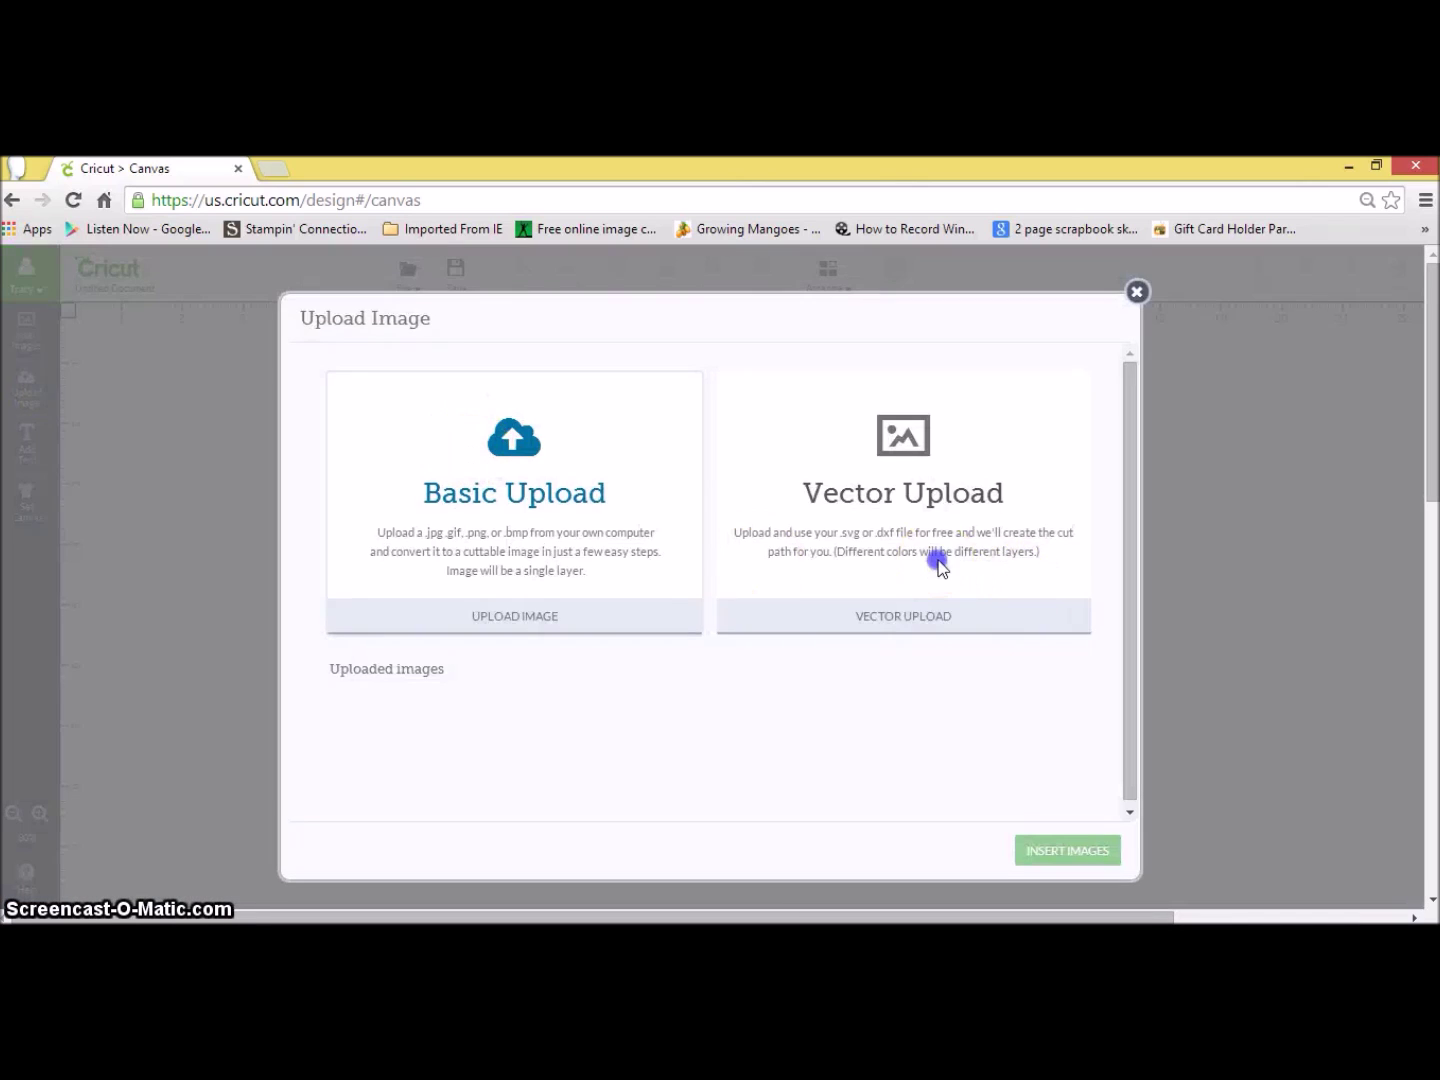
click(533, 491)
click(470, 426)
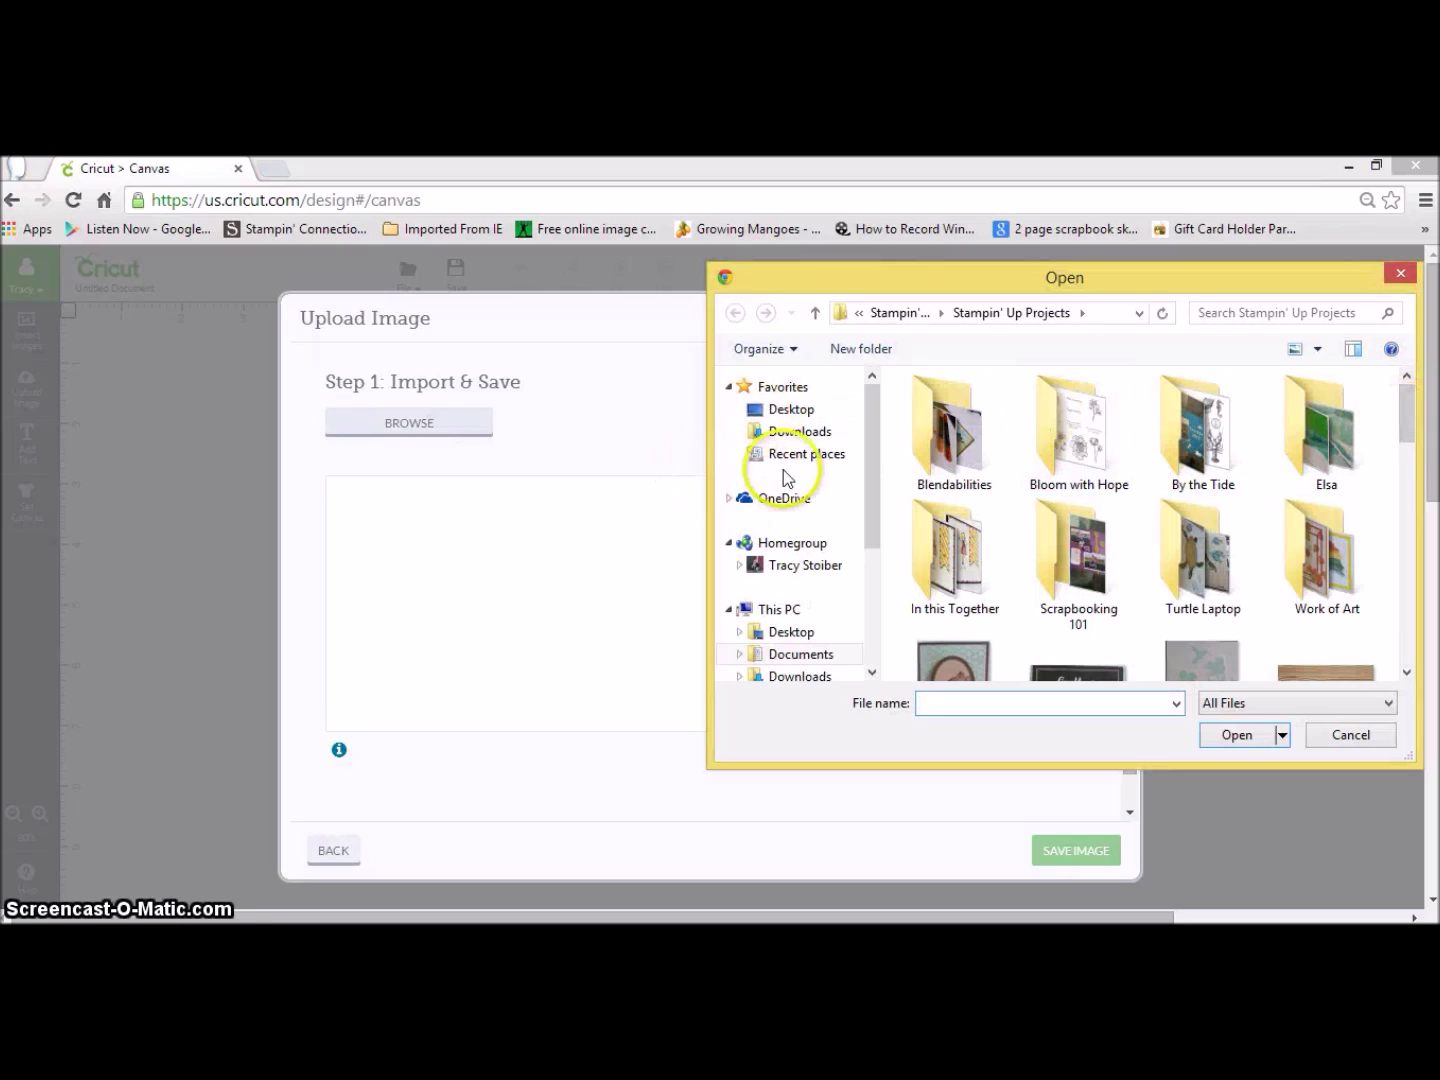
click(790, 409)
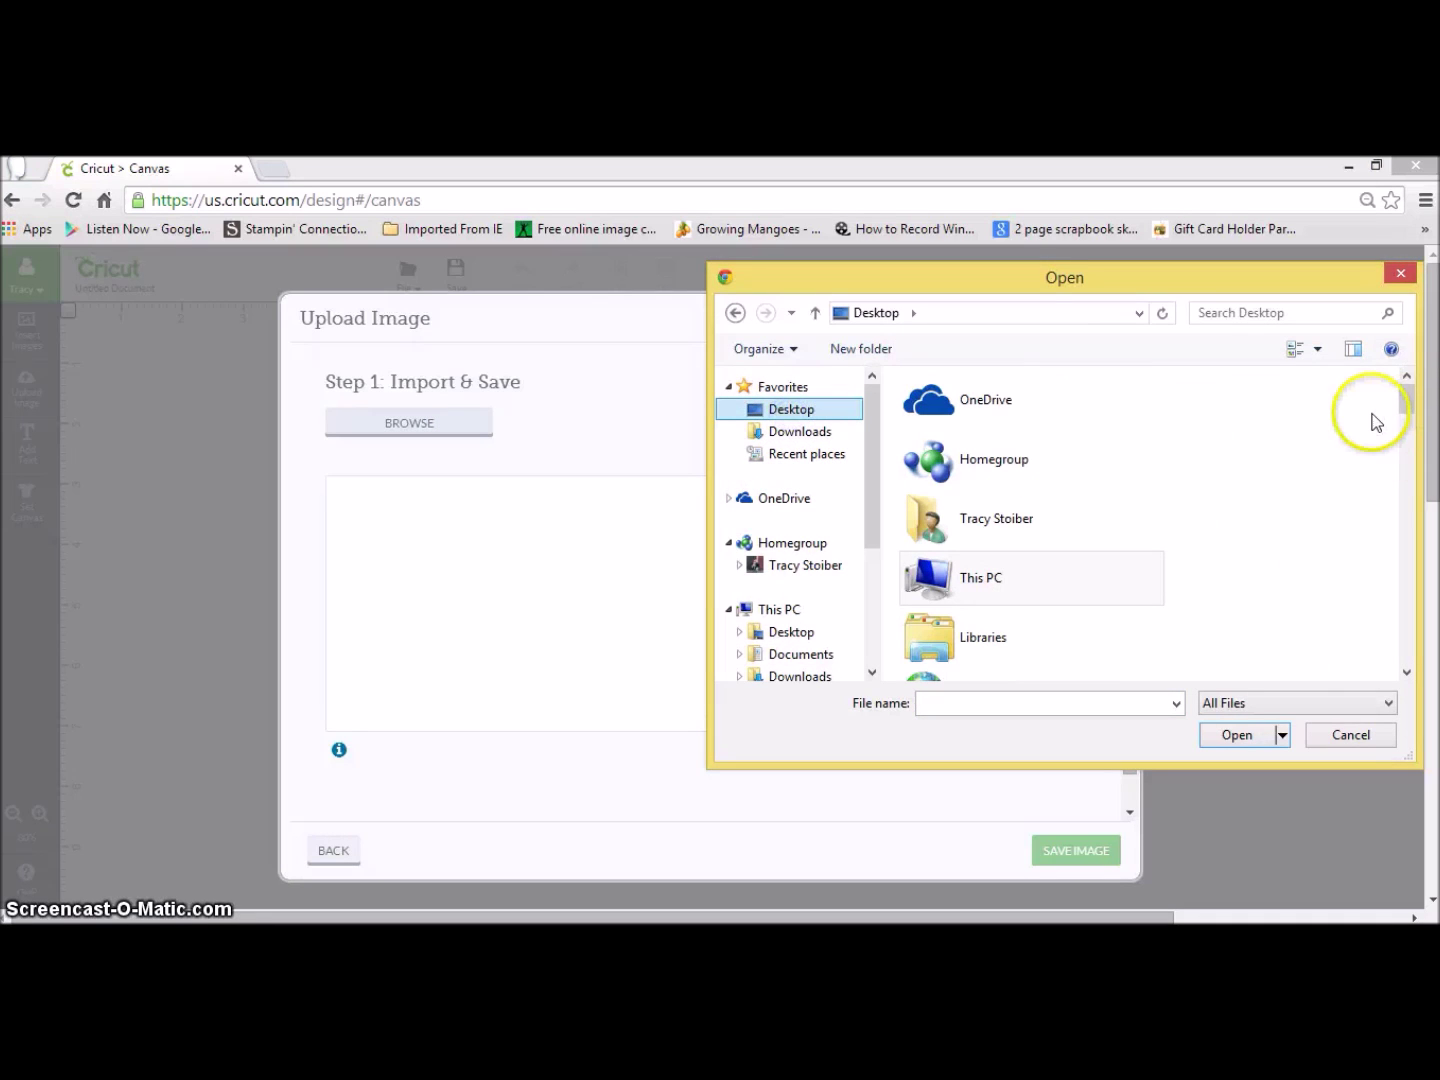
drag(1400, 402, 1416, 457)
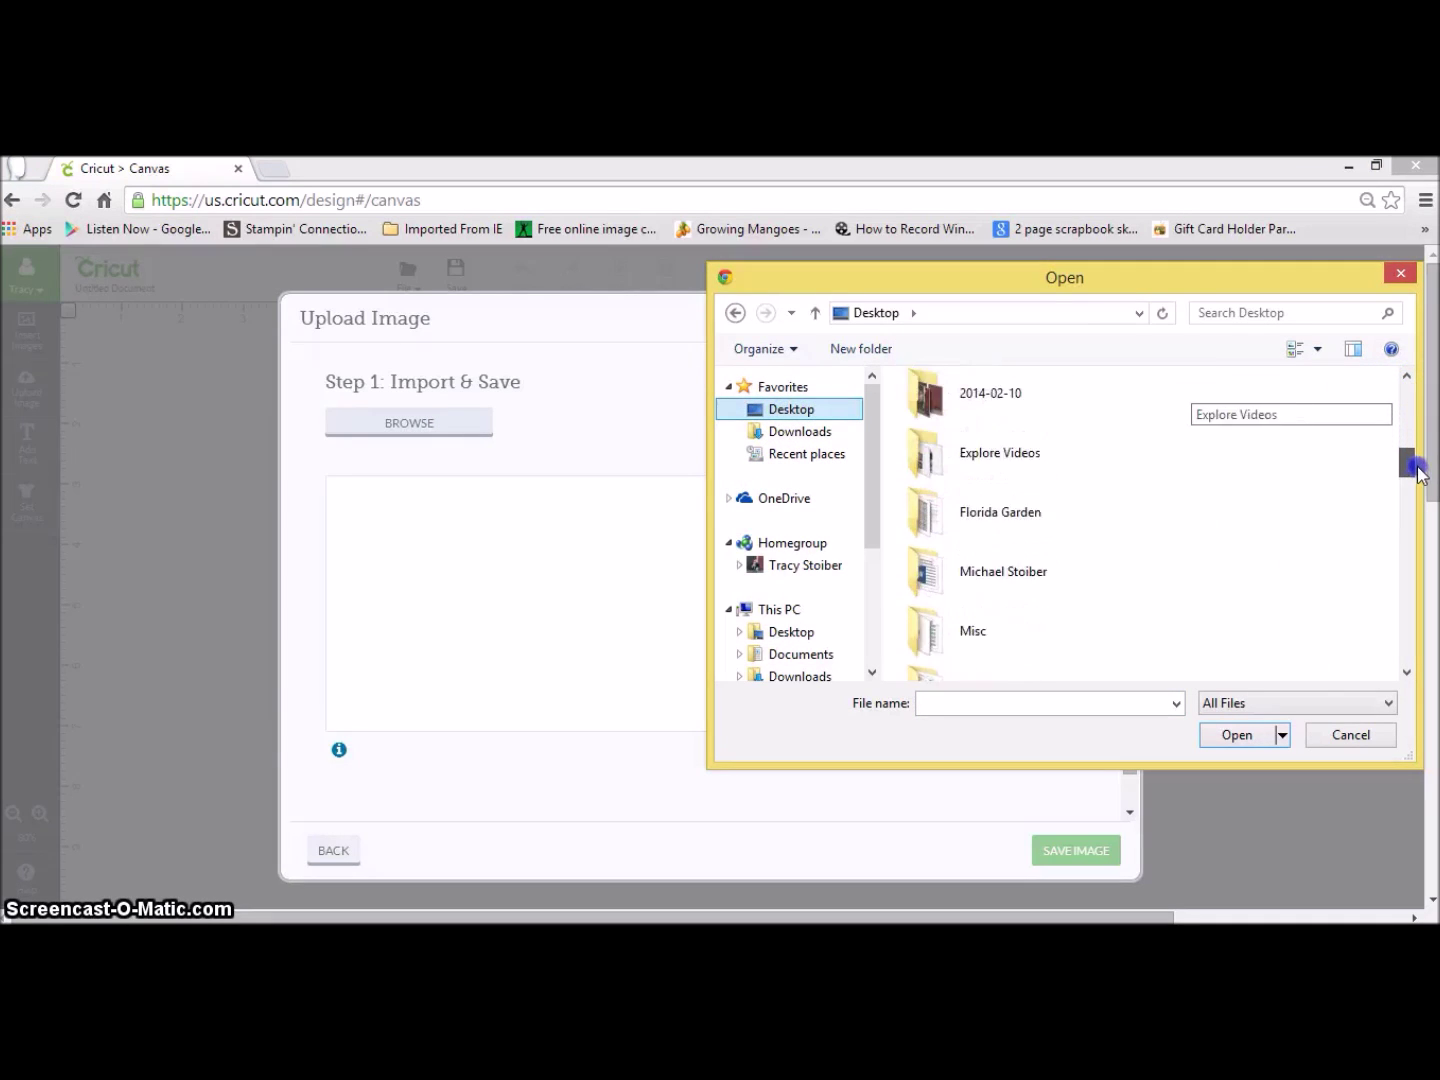
drag(1416, 470, 1405, 643)
click(974, 534)
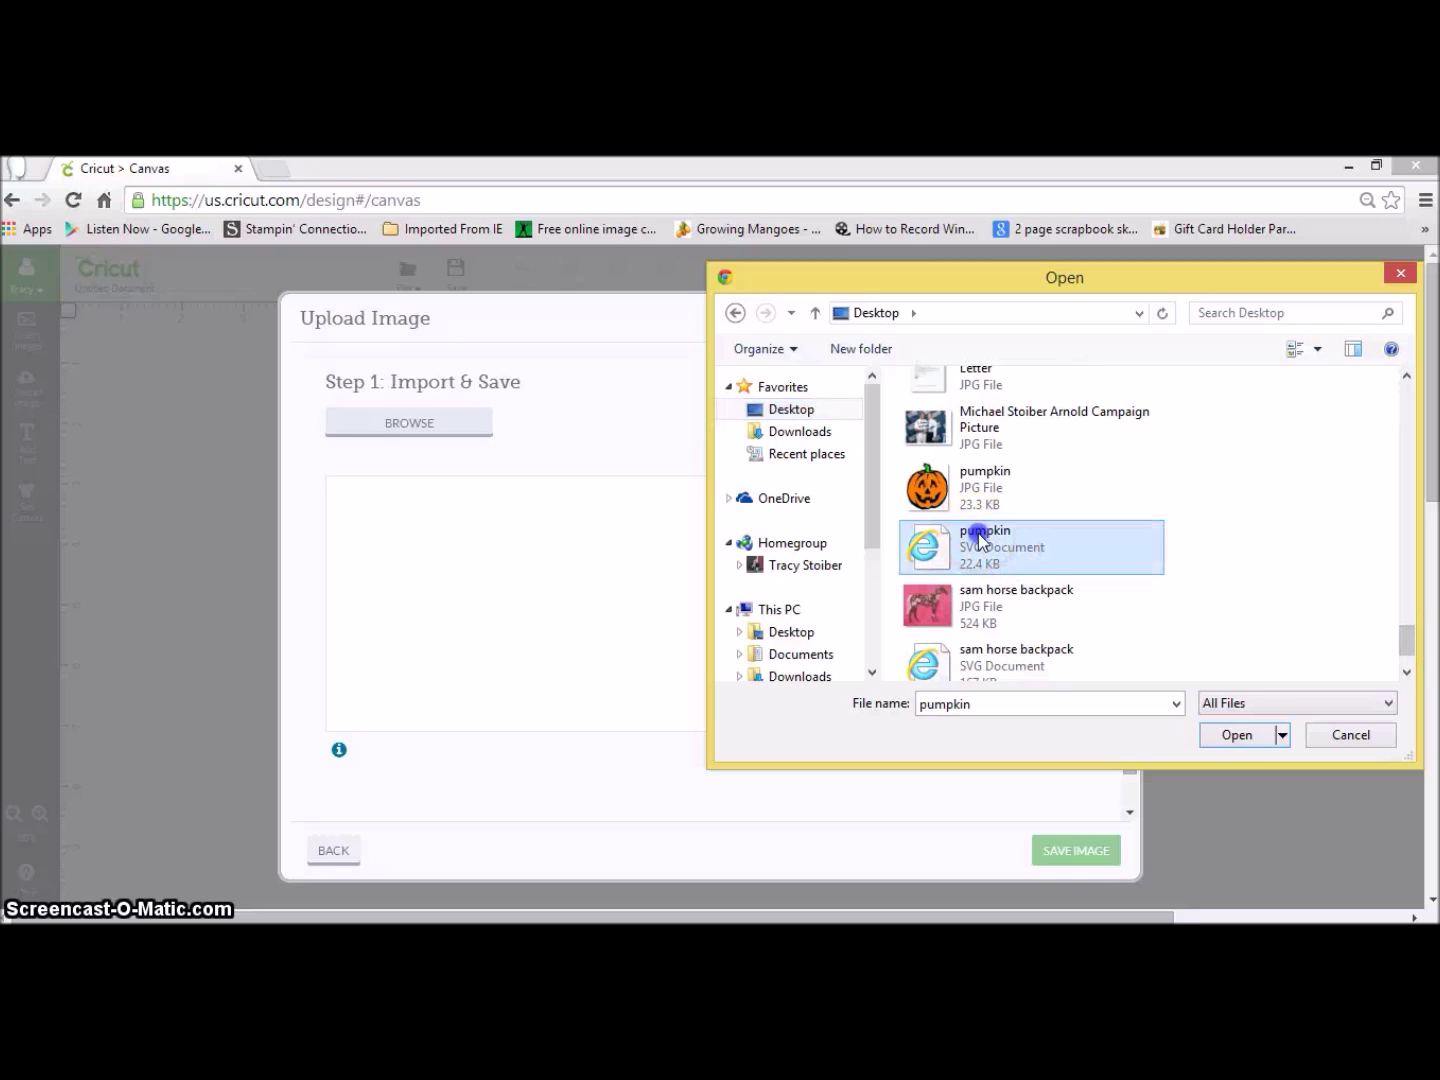
click(1238, 735)
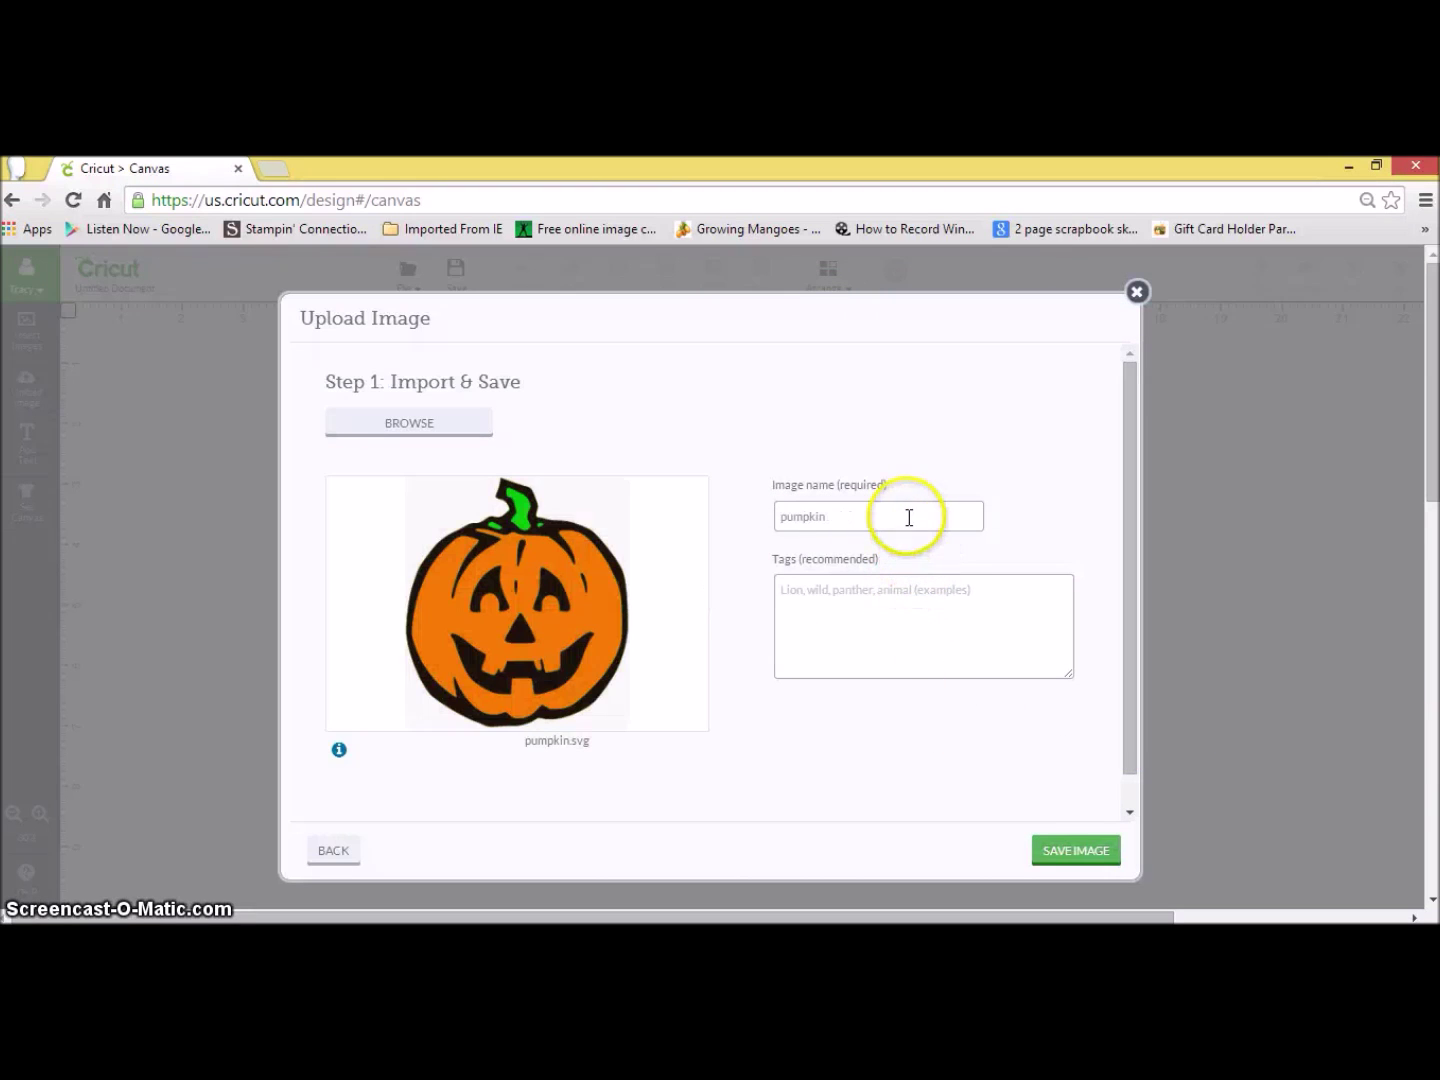
- Tag the upload 'Halloween pumpkin', save it, and select it in uploaded images
double_click(909, 517)
click(886, 589)
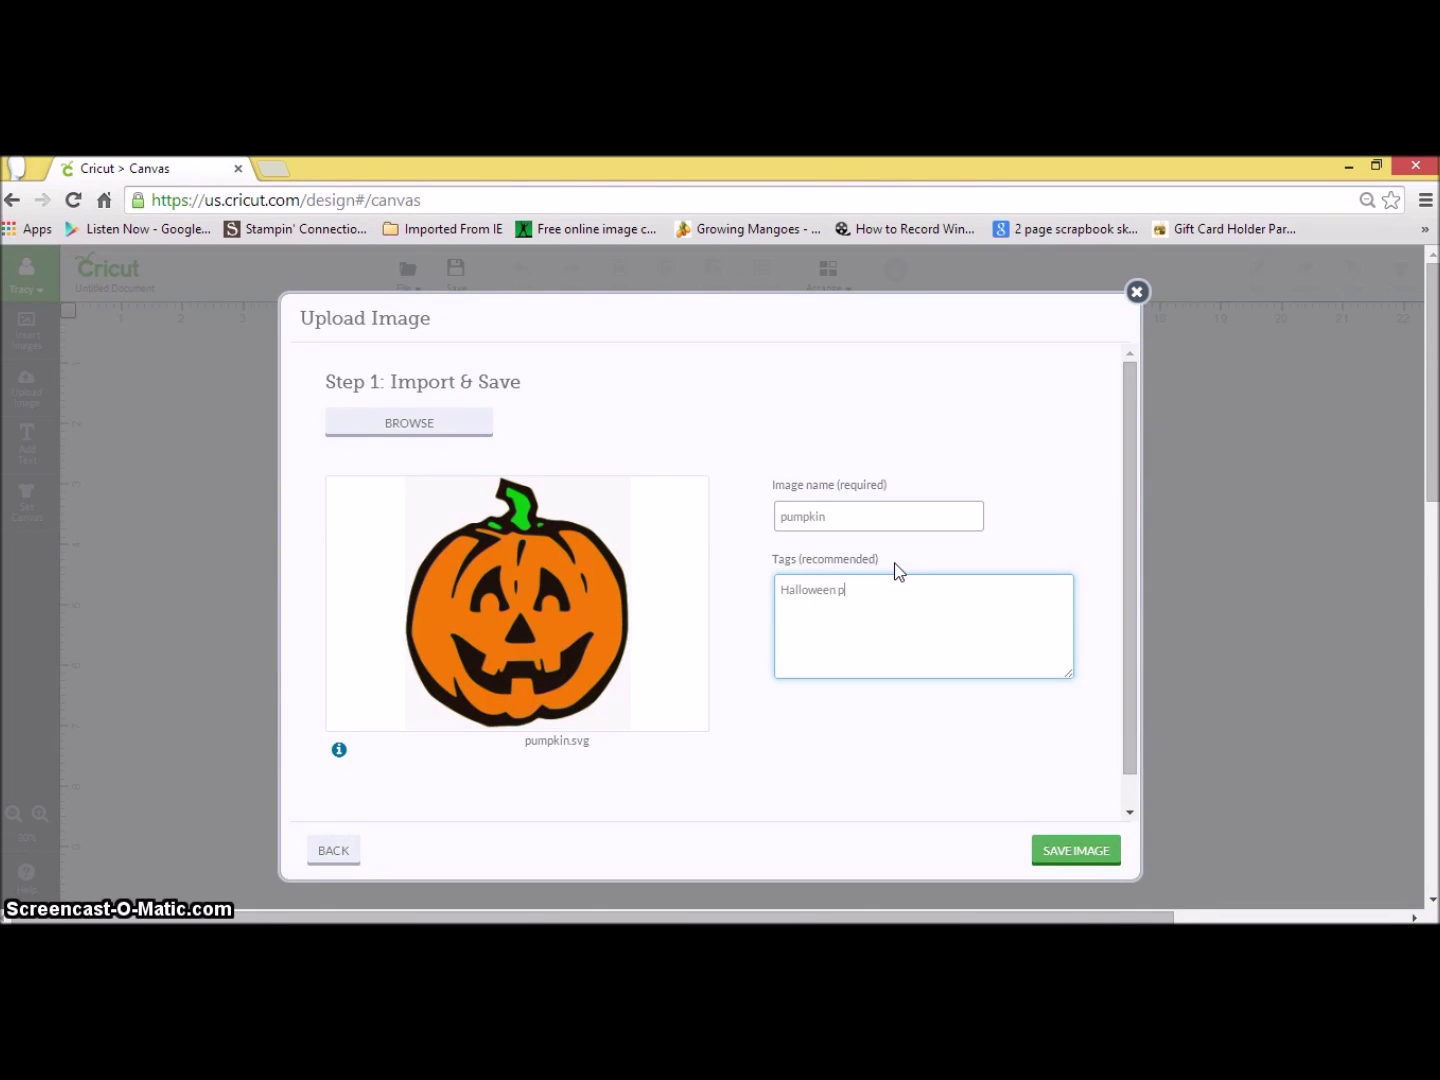
text(Halloween pumpkin)
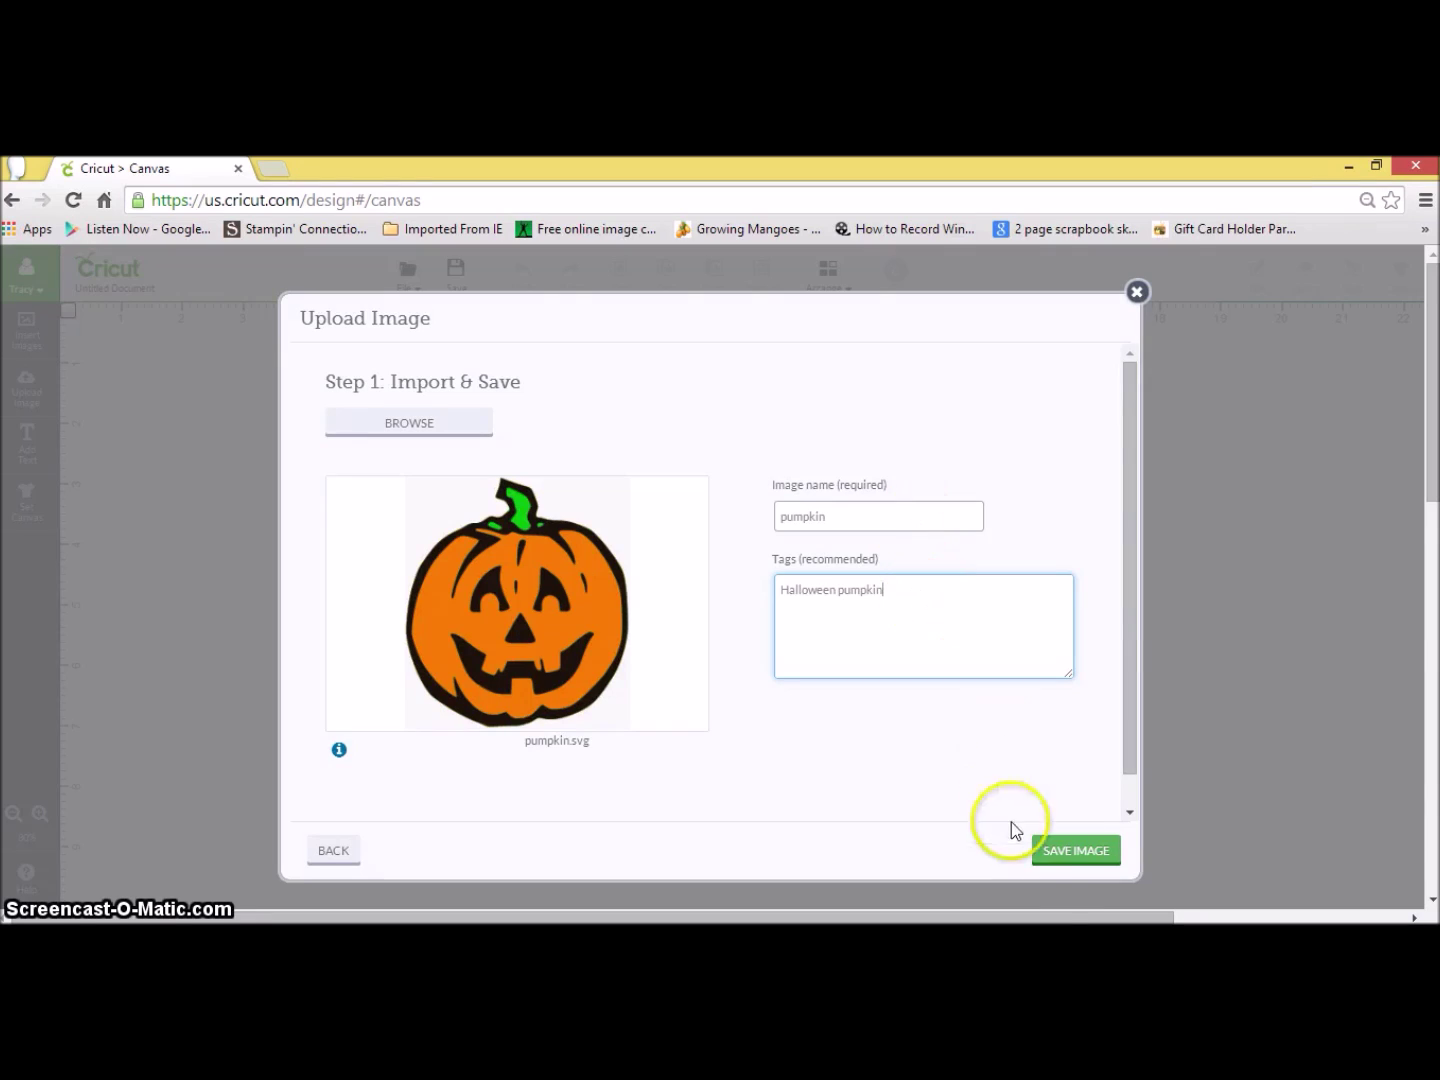
click(1070, 851)
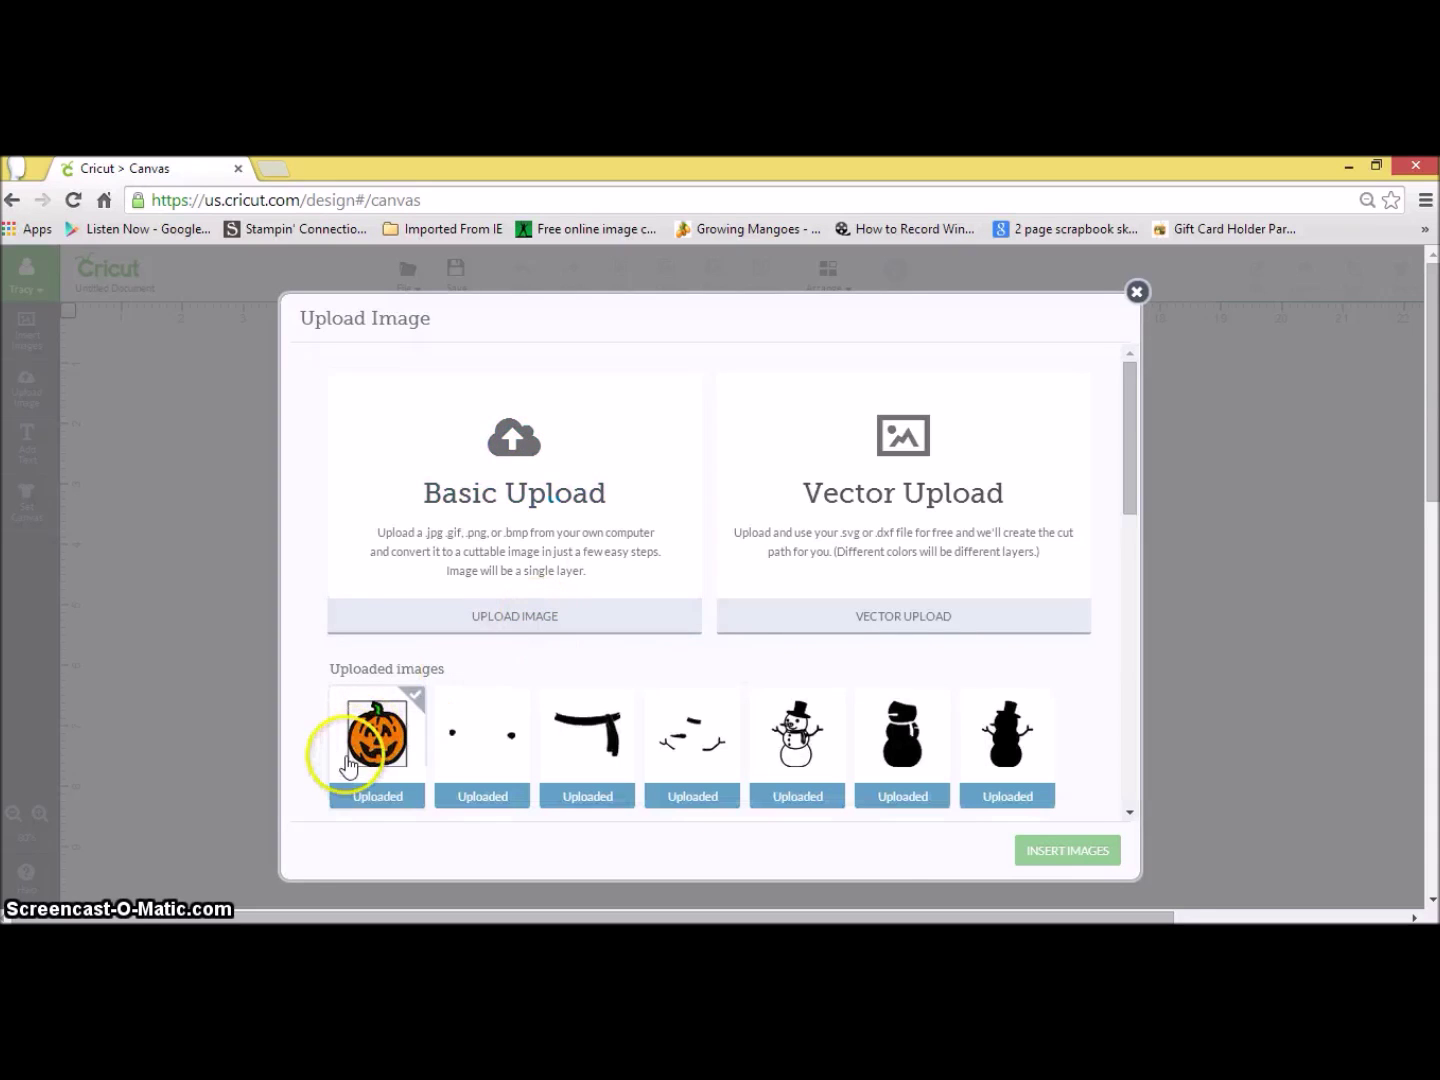
click(355, 745)
- Insert the pumpkin, enlarge it to 3.95 × 4.45 in, and hide the white layer
click(1085, 851)
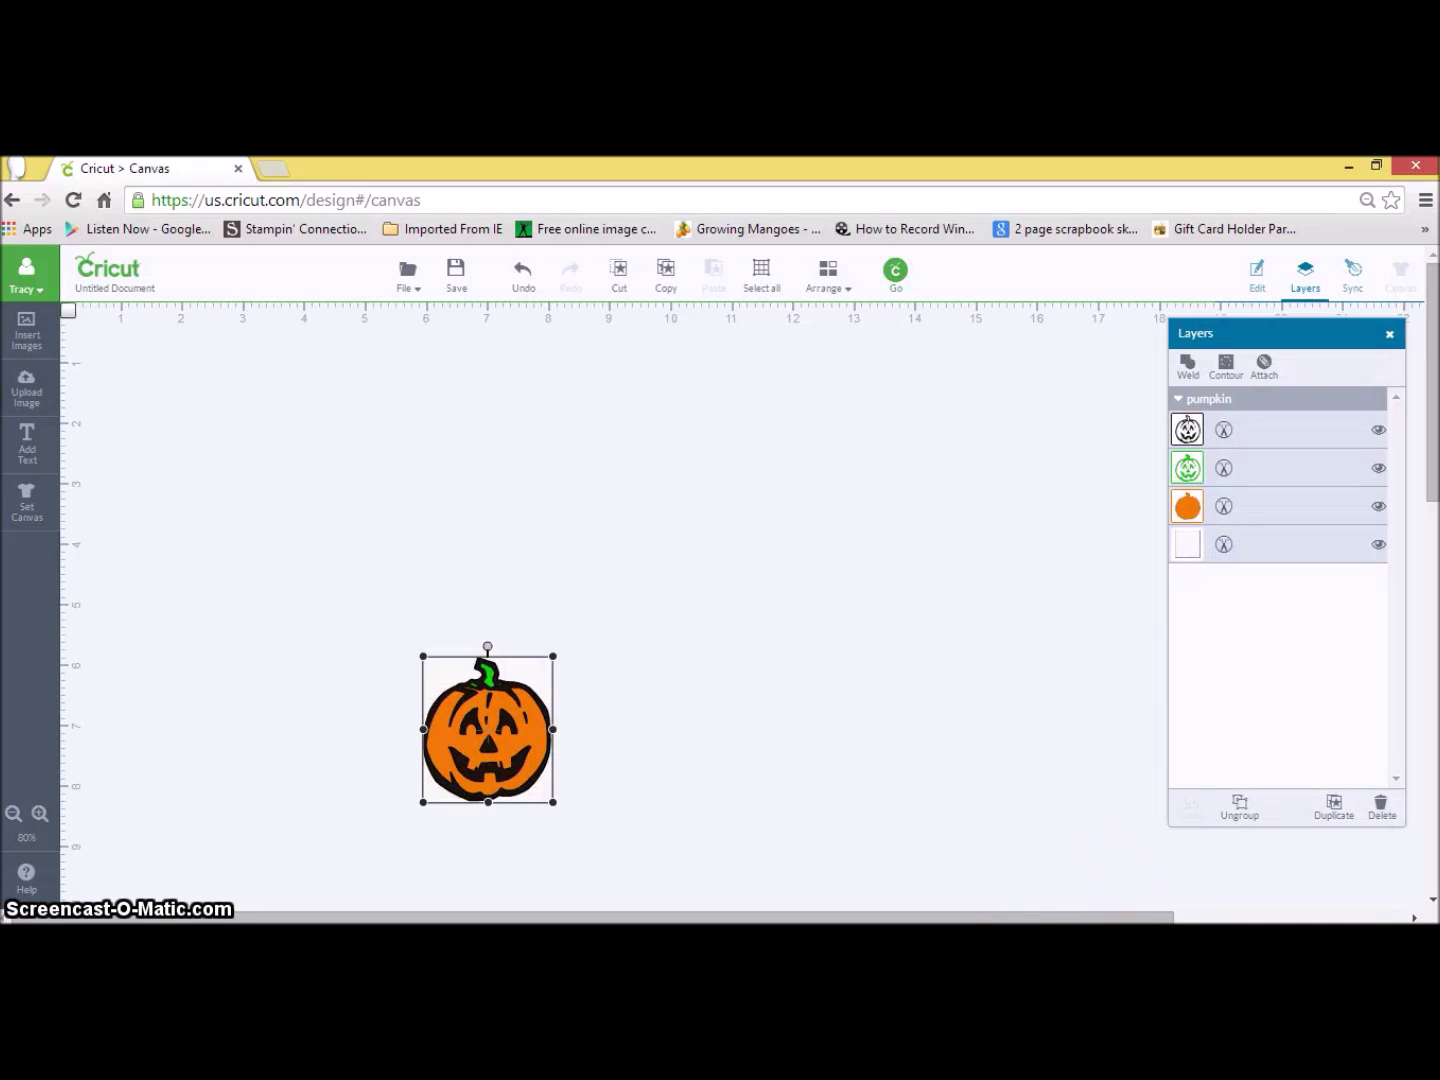
drag(553, 656, 916, 389)
click(1183, 550)
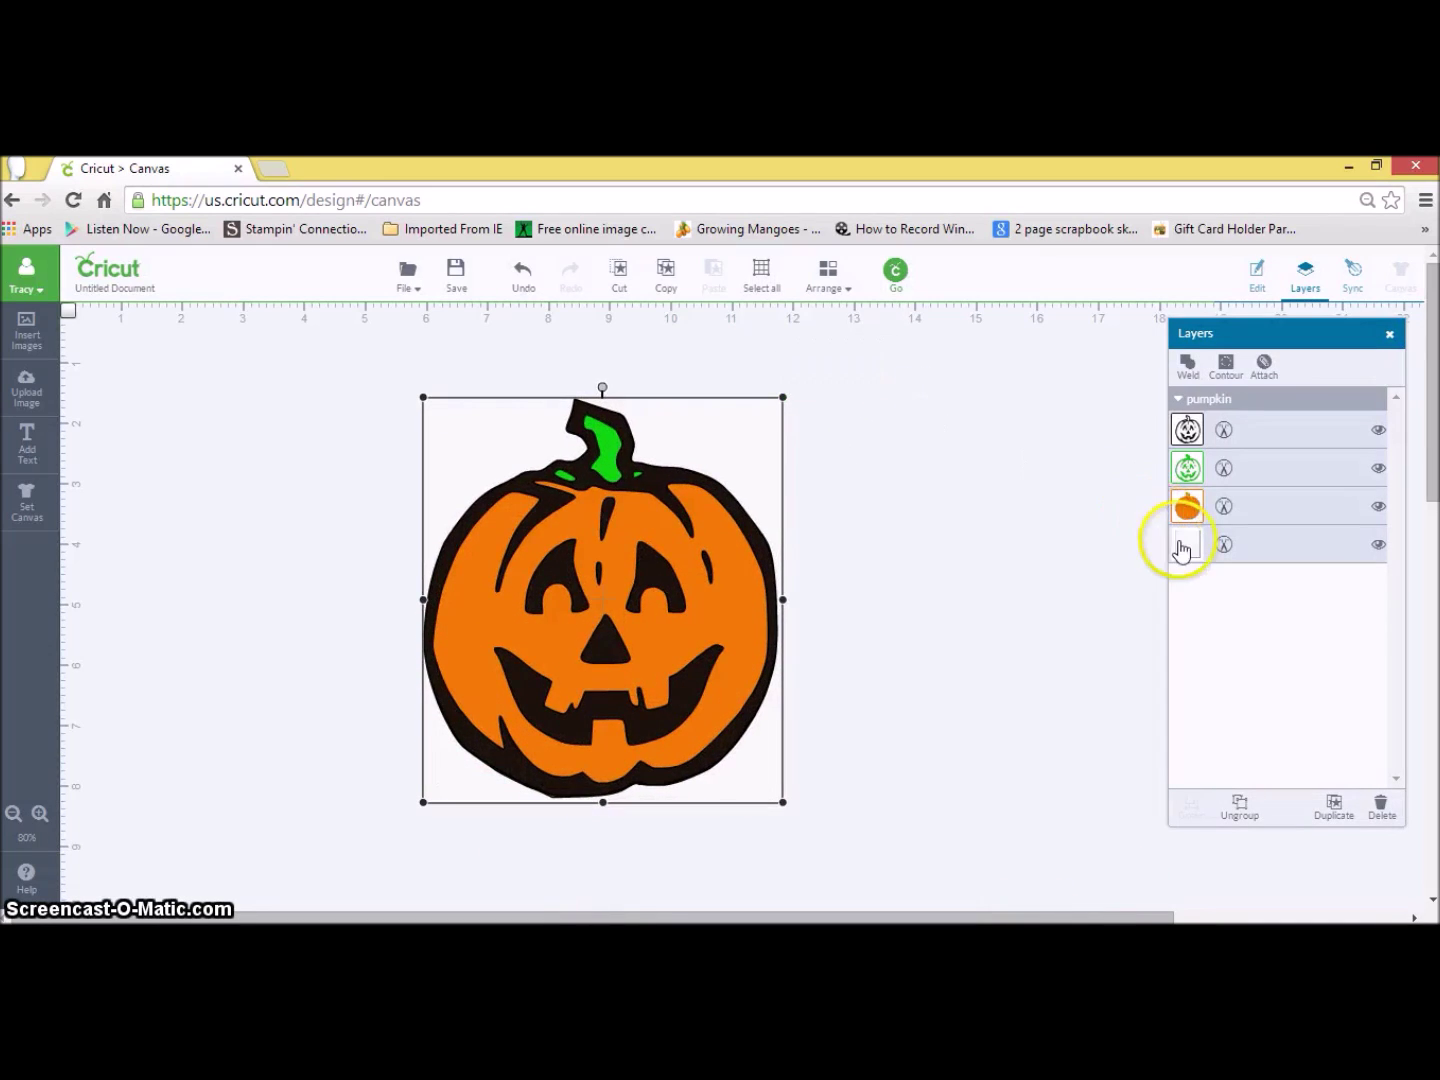
click(1190, 552)
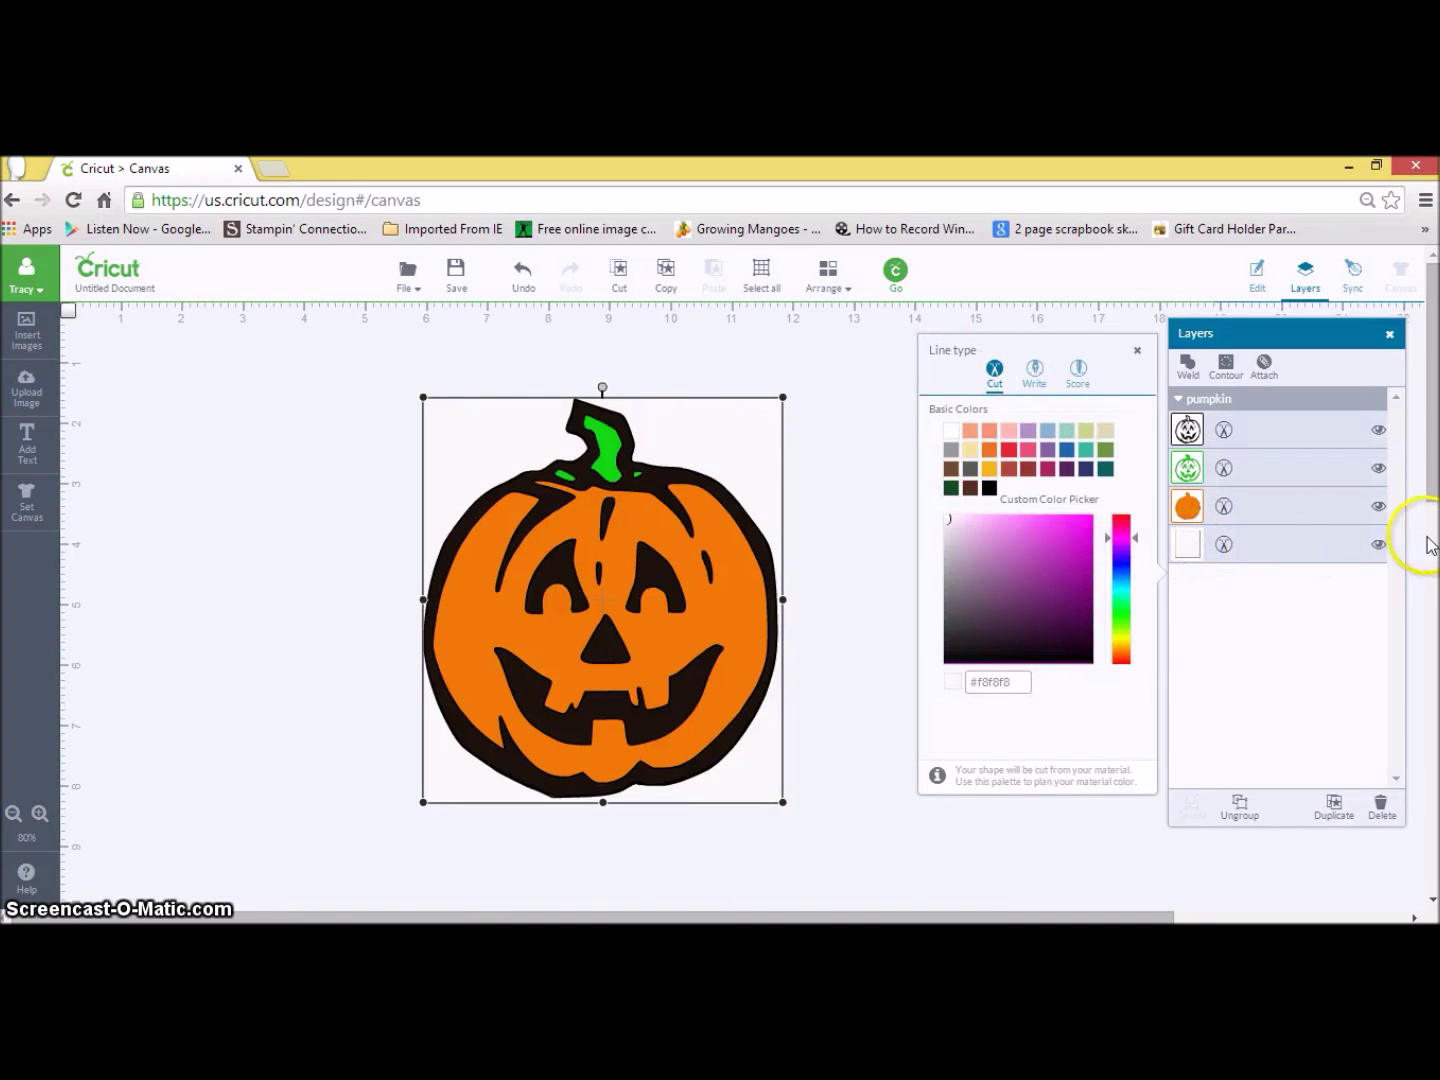
click(1377, 545)
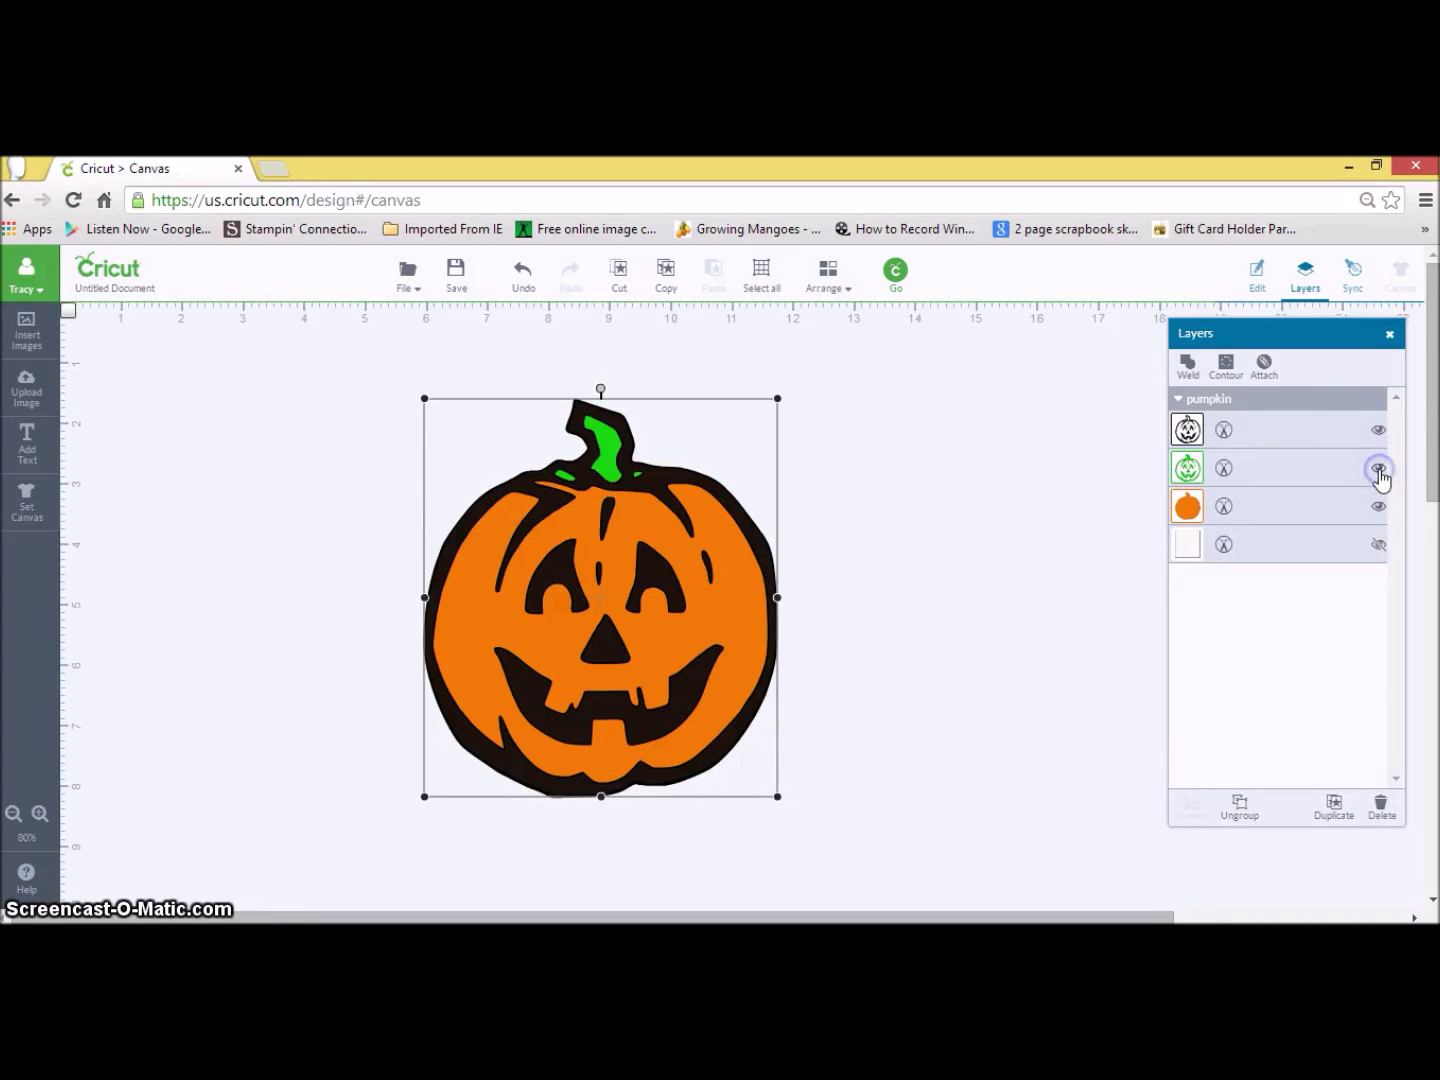
- Toggle the black outline layer off and back on, then nudge the pumpkin slightly
click(1378, 432)
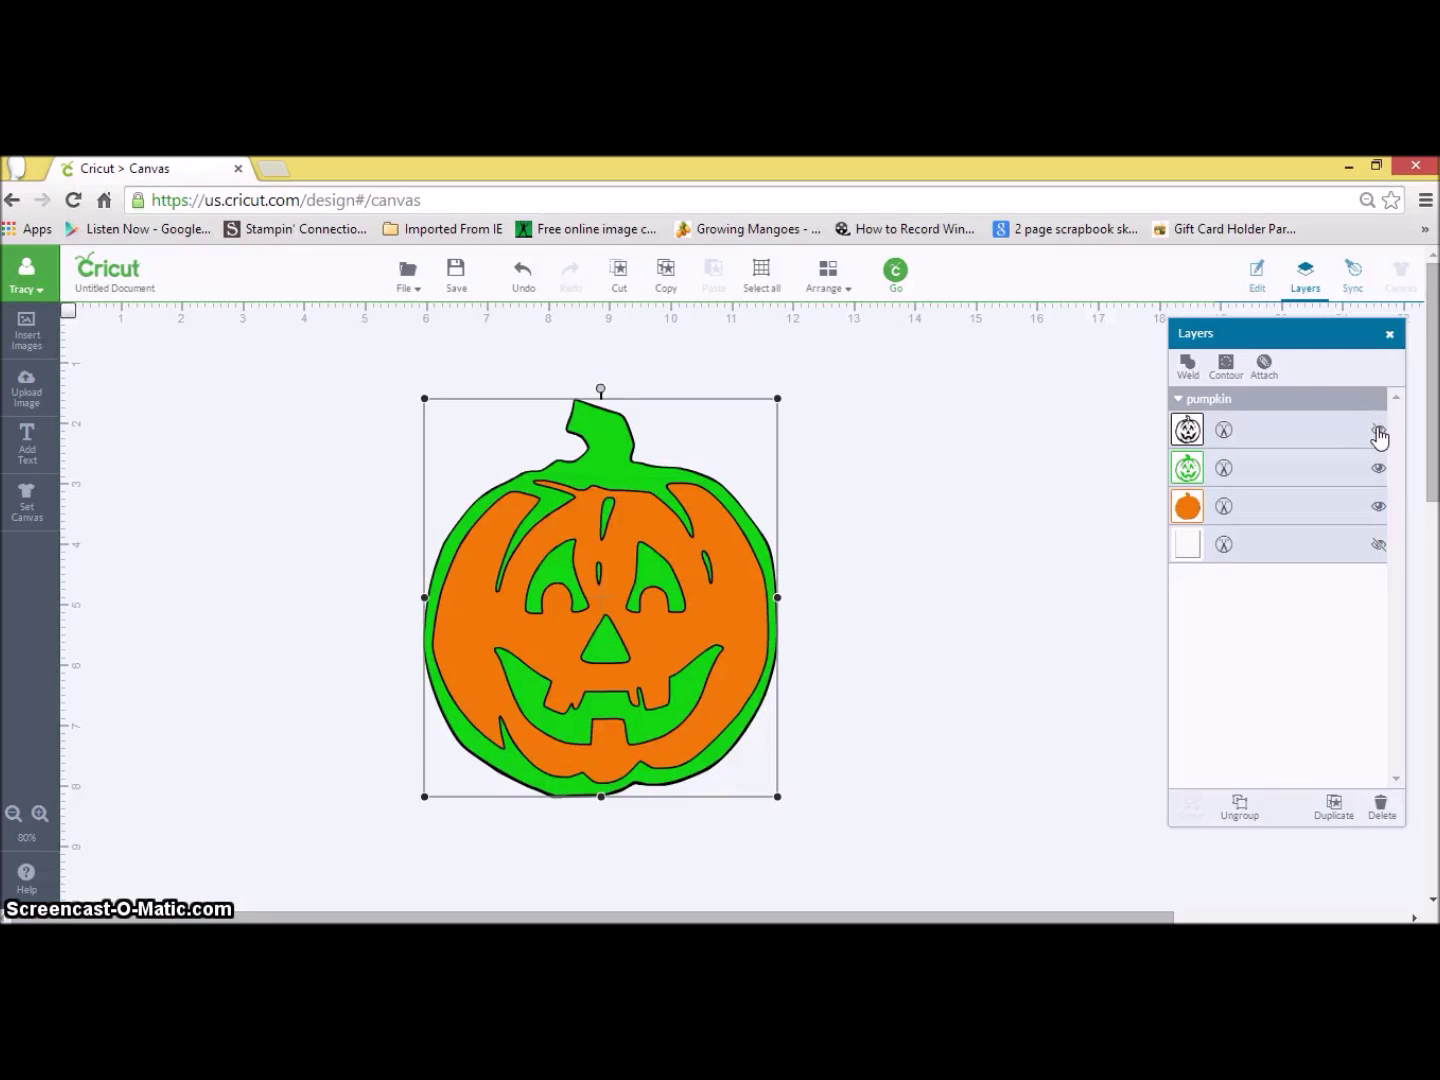
click(1378, 432)
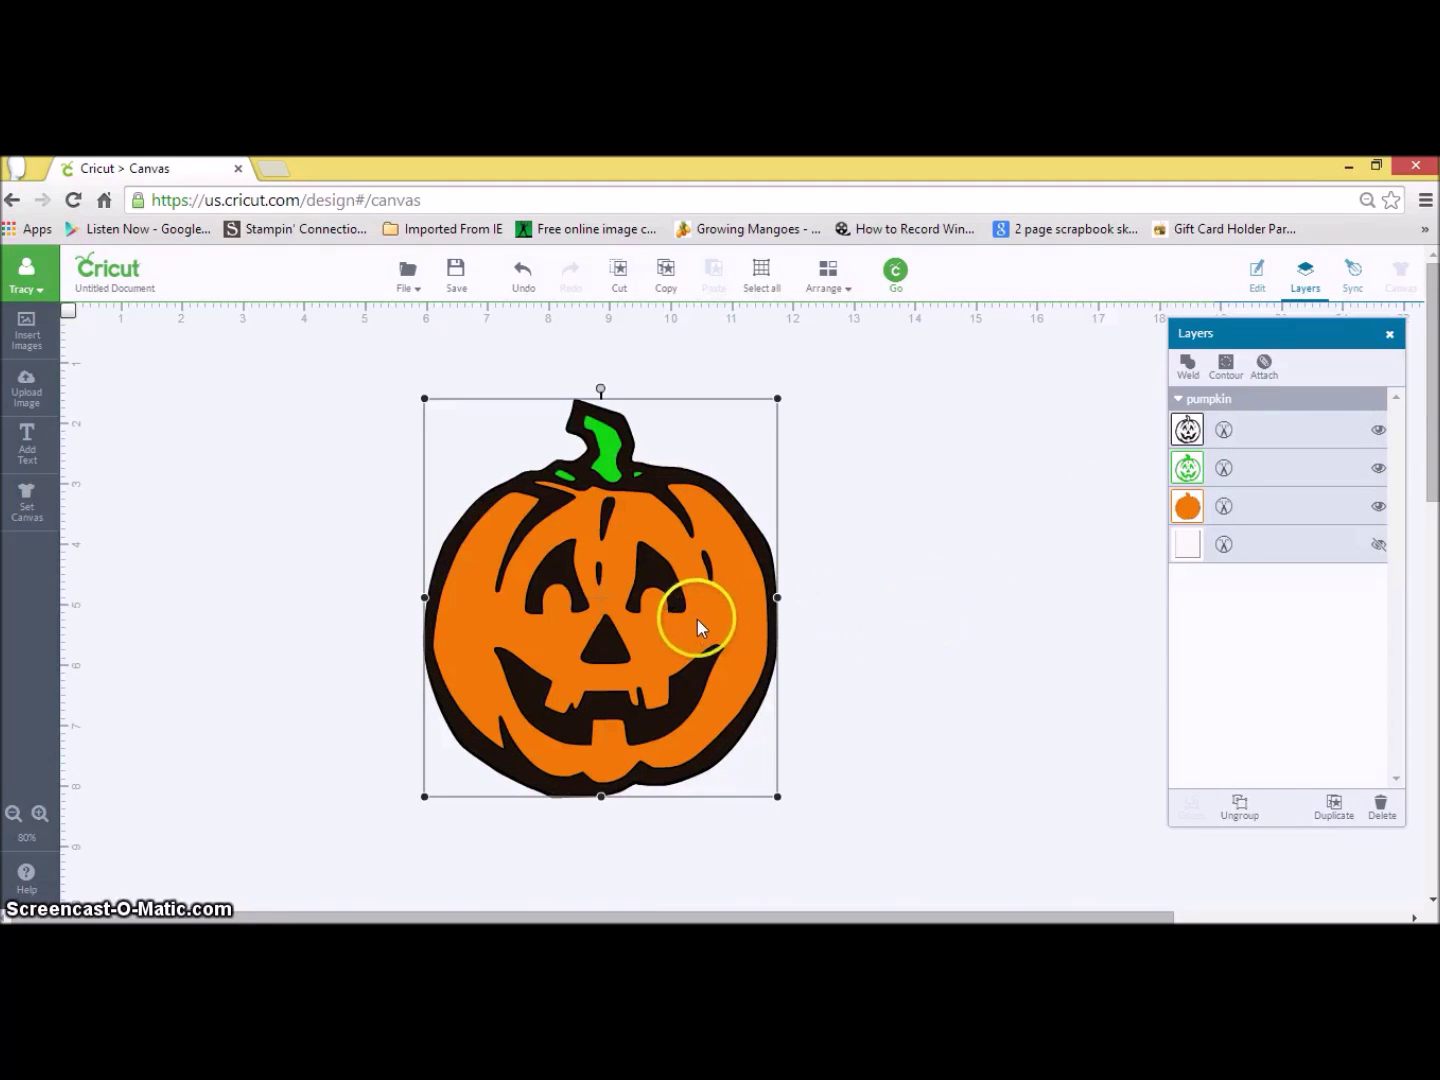
mouse_move(698, 621)
mouse_down()
mouse_move(758, 618)
mouse_move(713, 627)
mouse_up()
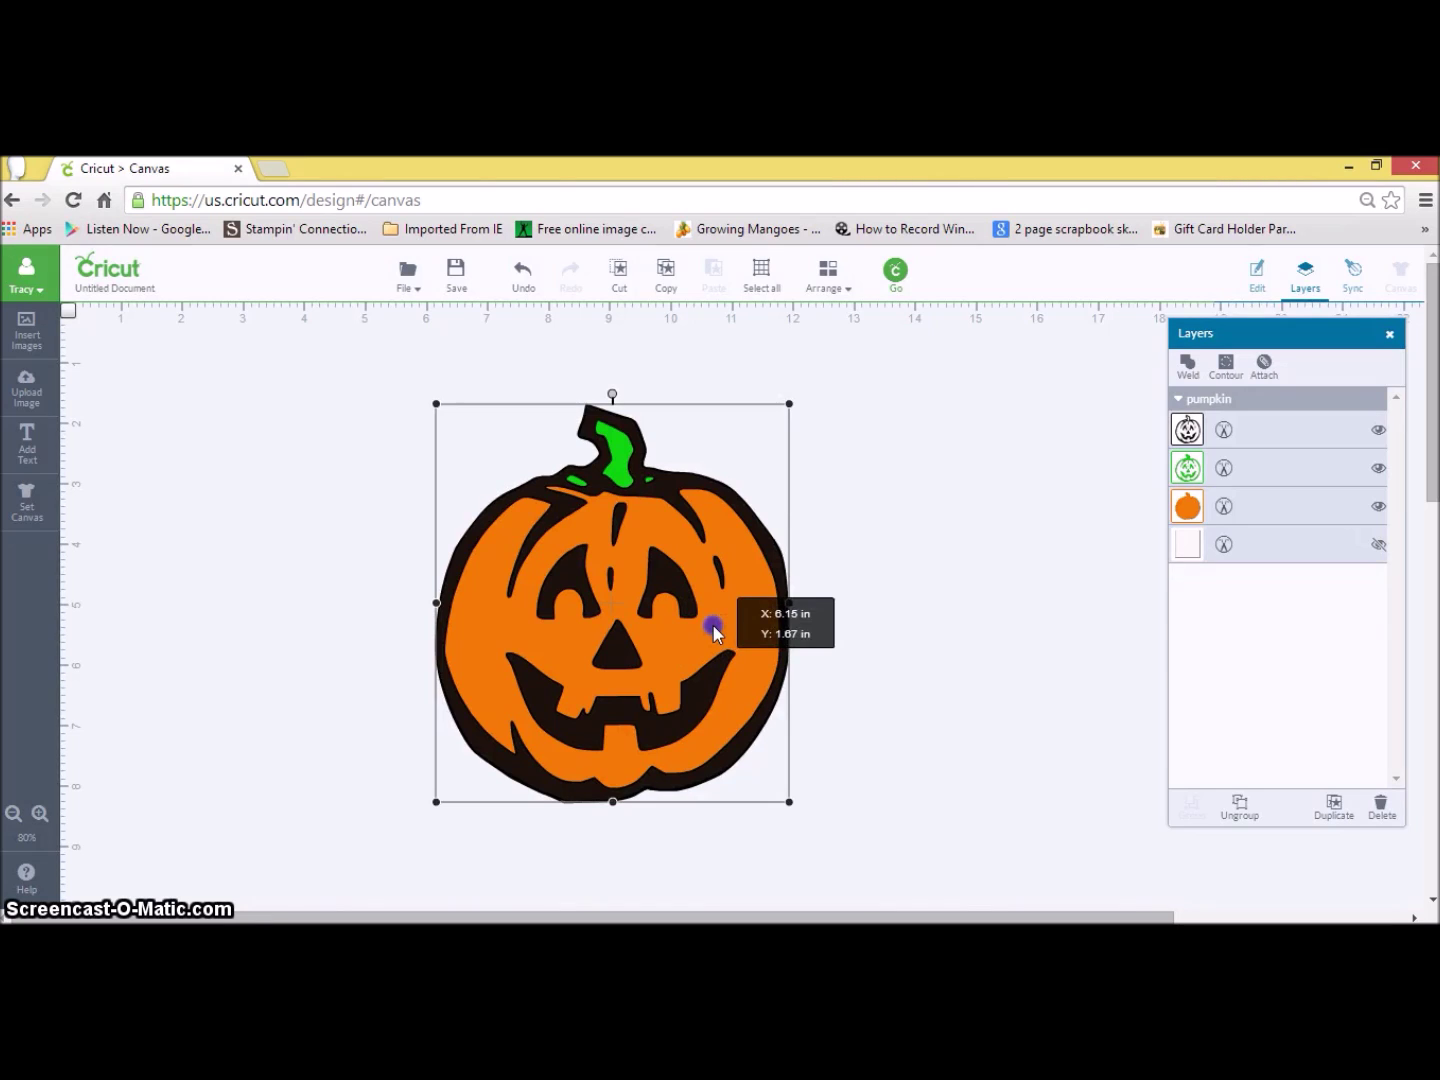
- Back in Inkscape, delete the old traced pumpkin from pumpkin.svg
click(418, 803)
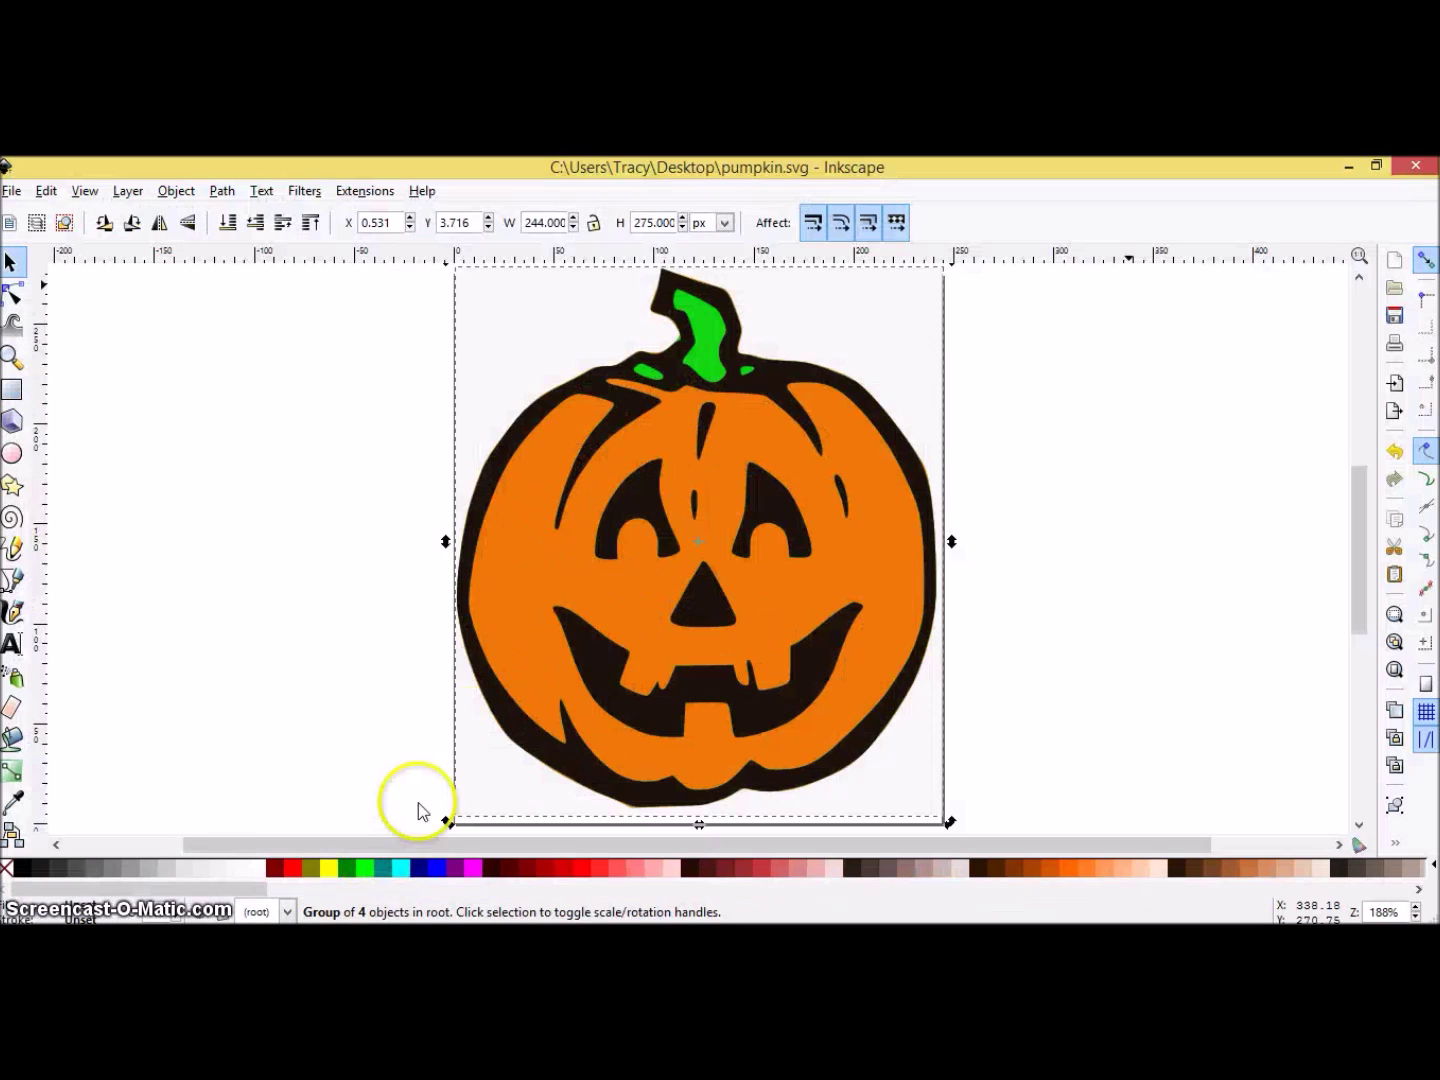
right_click(500, 686)
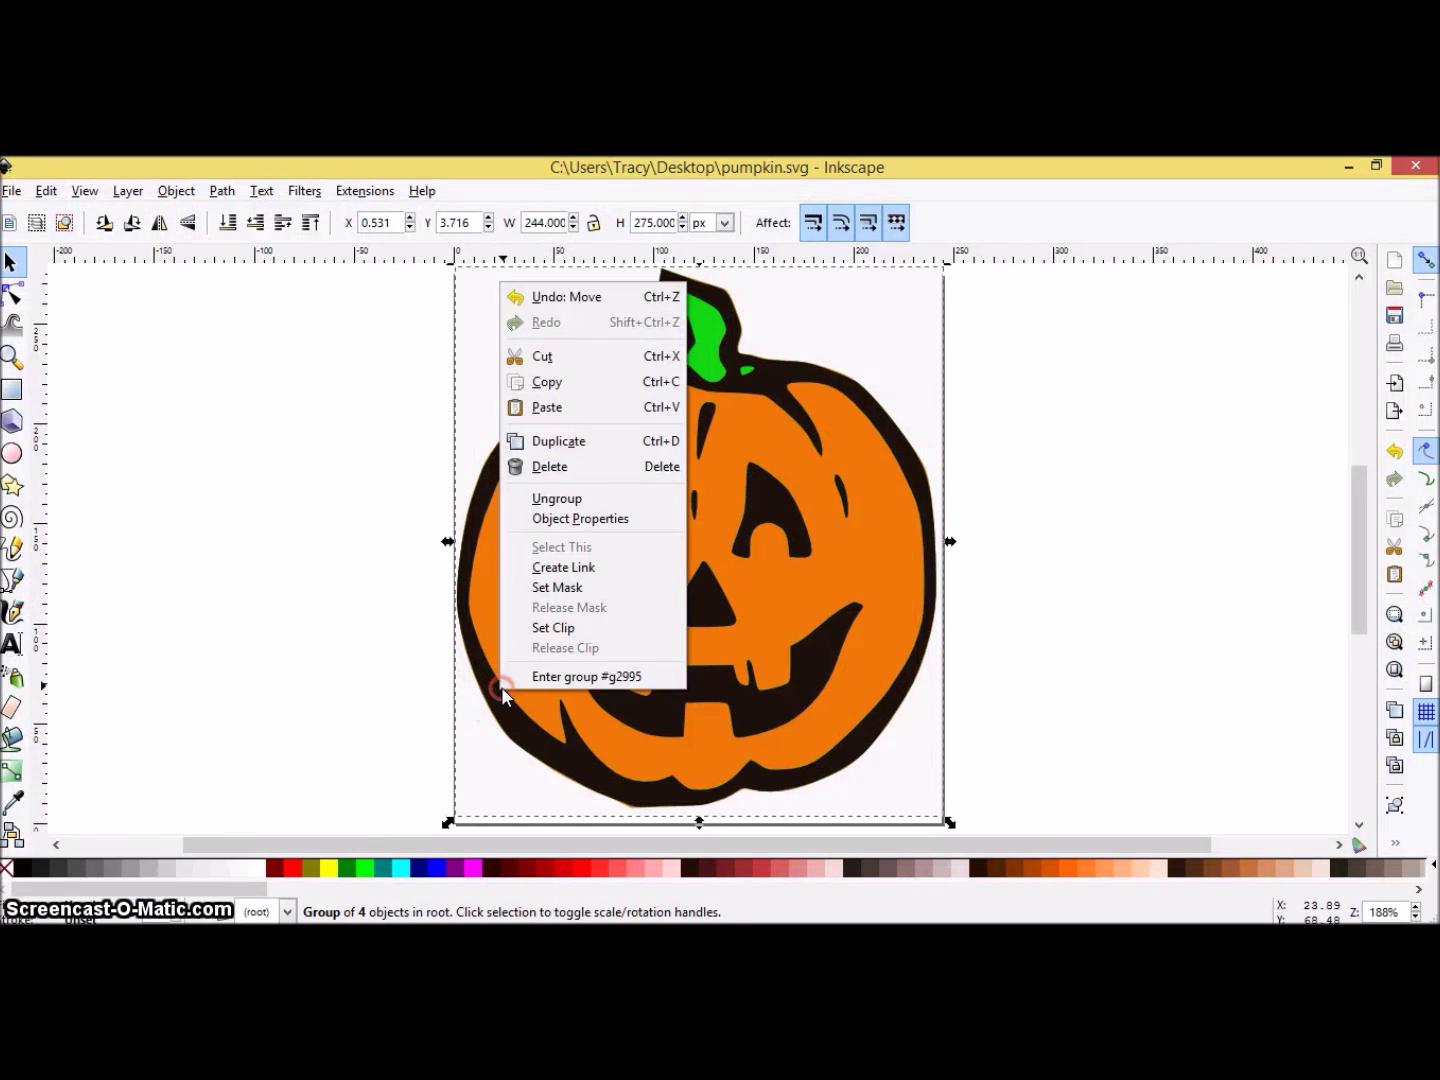
click(622, 467)
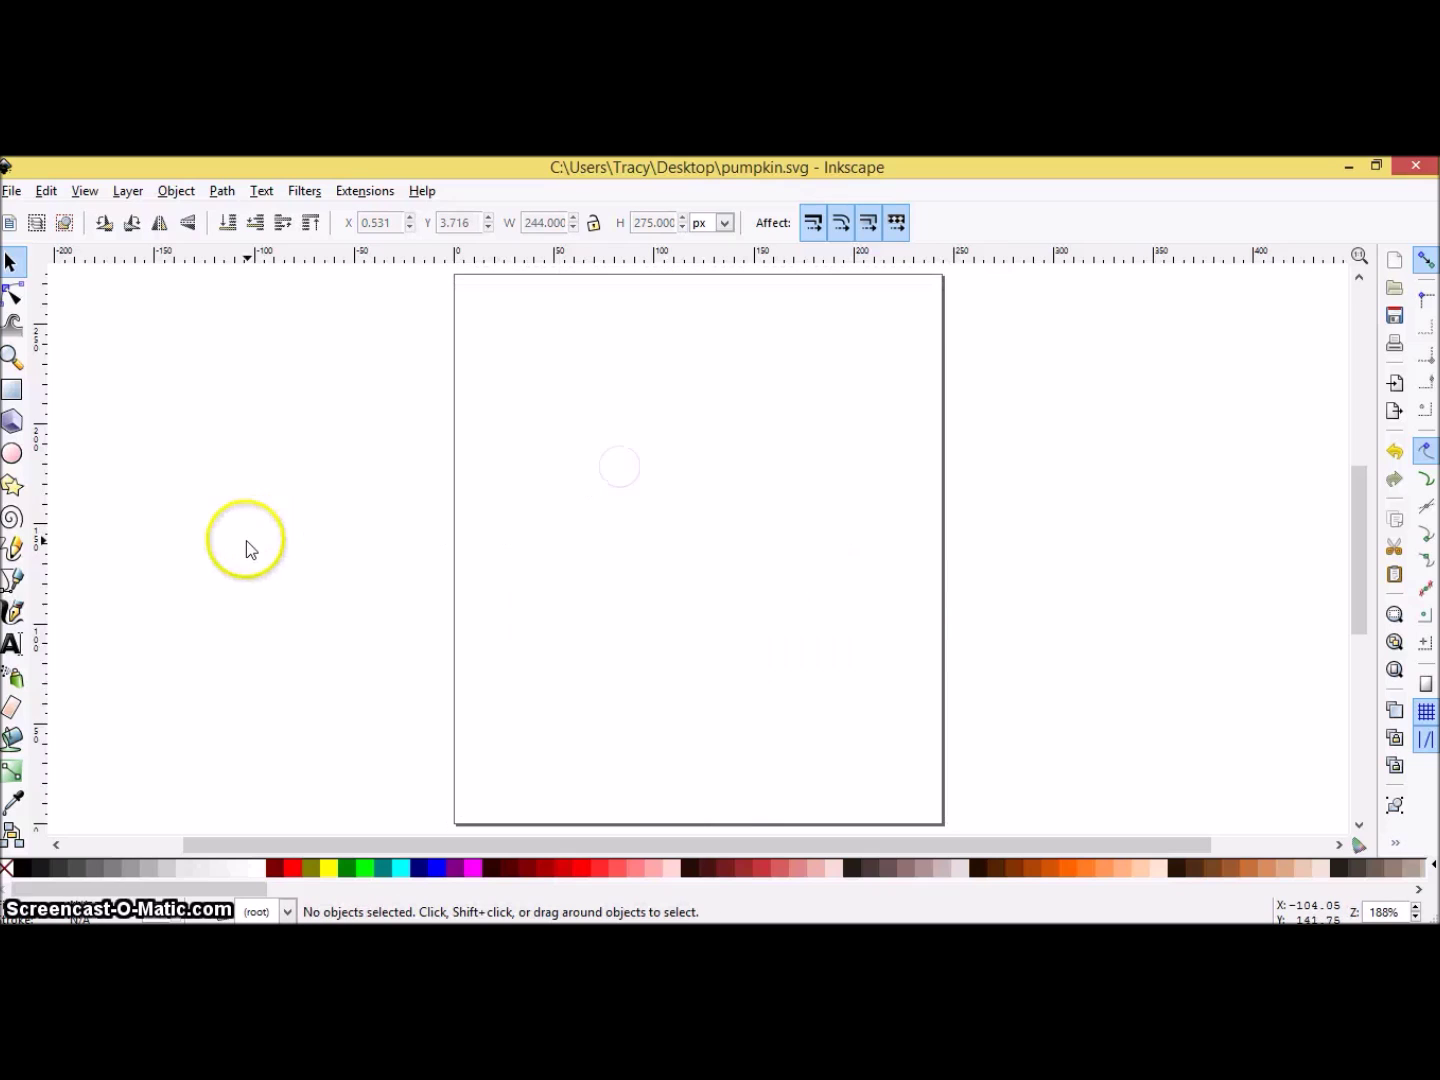
- Open clipart-pumpkin.gif as an embedded image and maximize its window
click(10, 192)
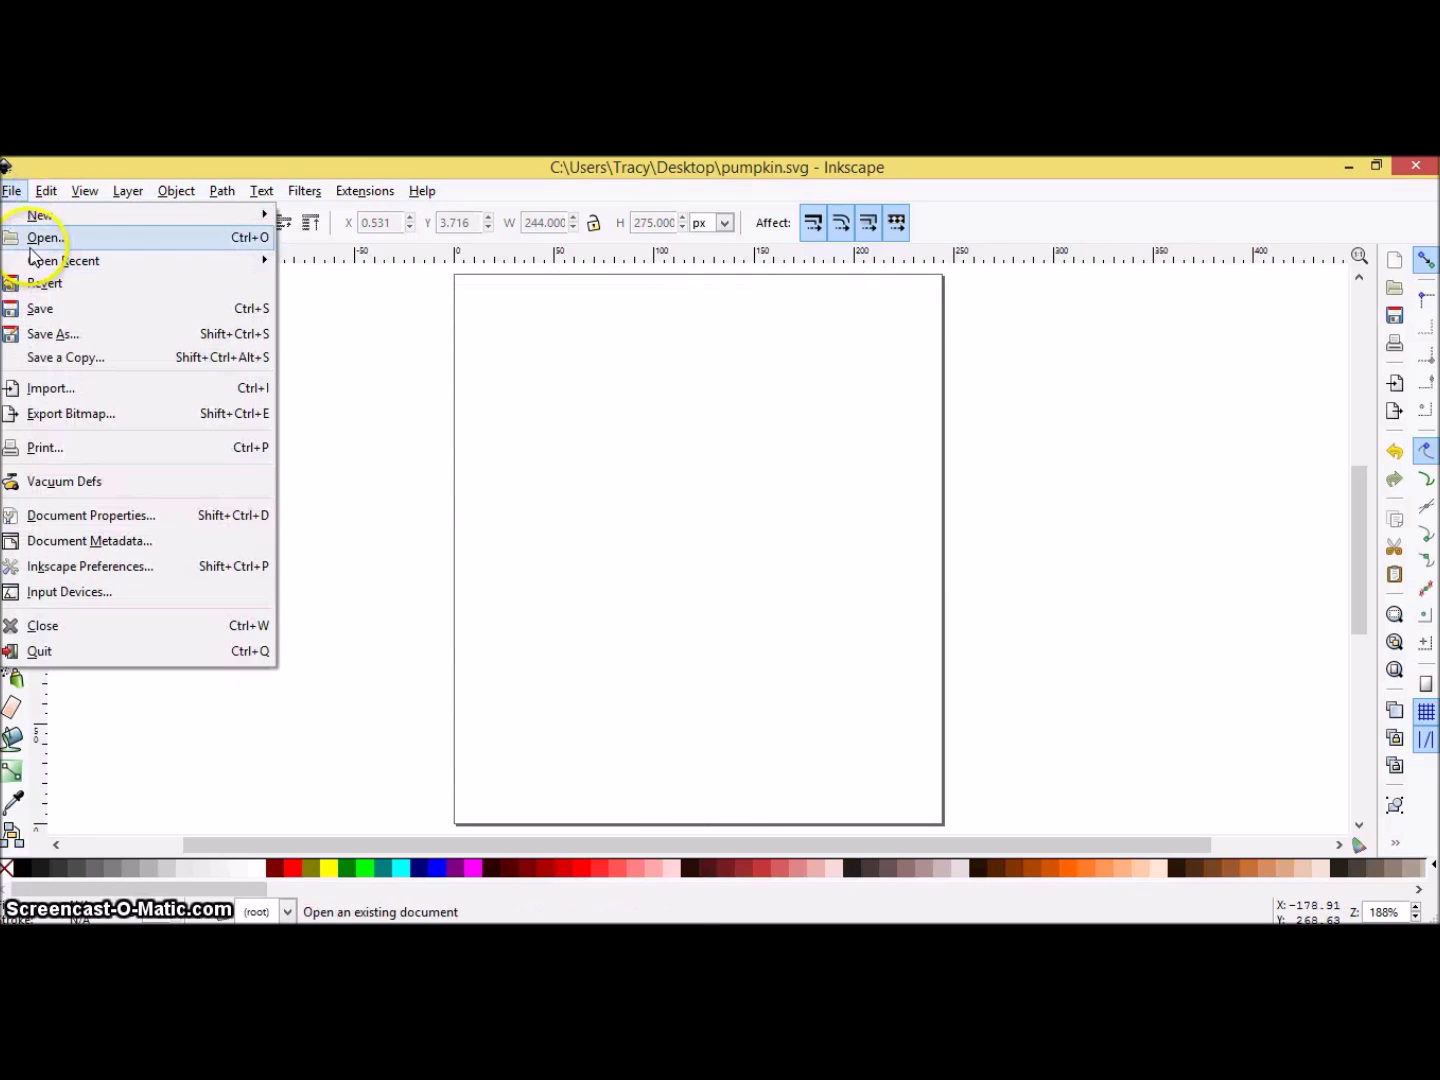
click(45, 235)
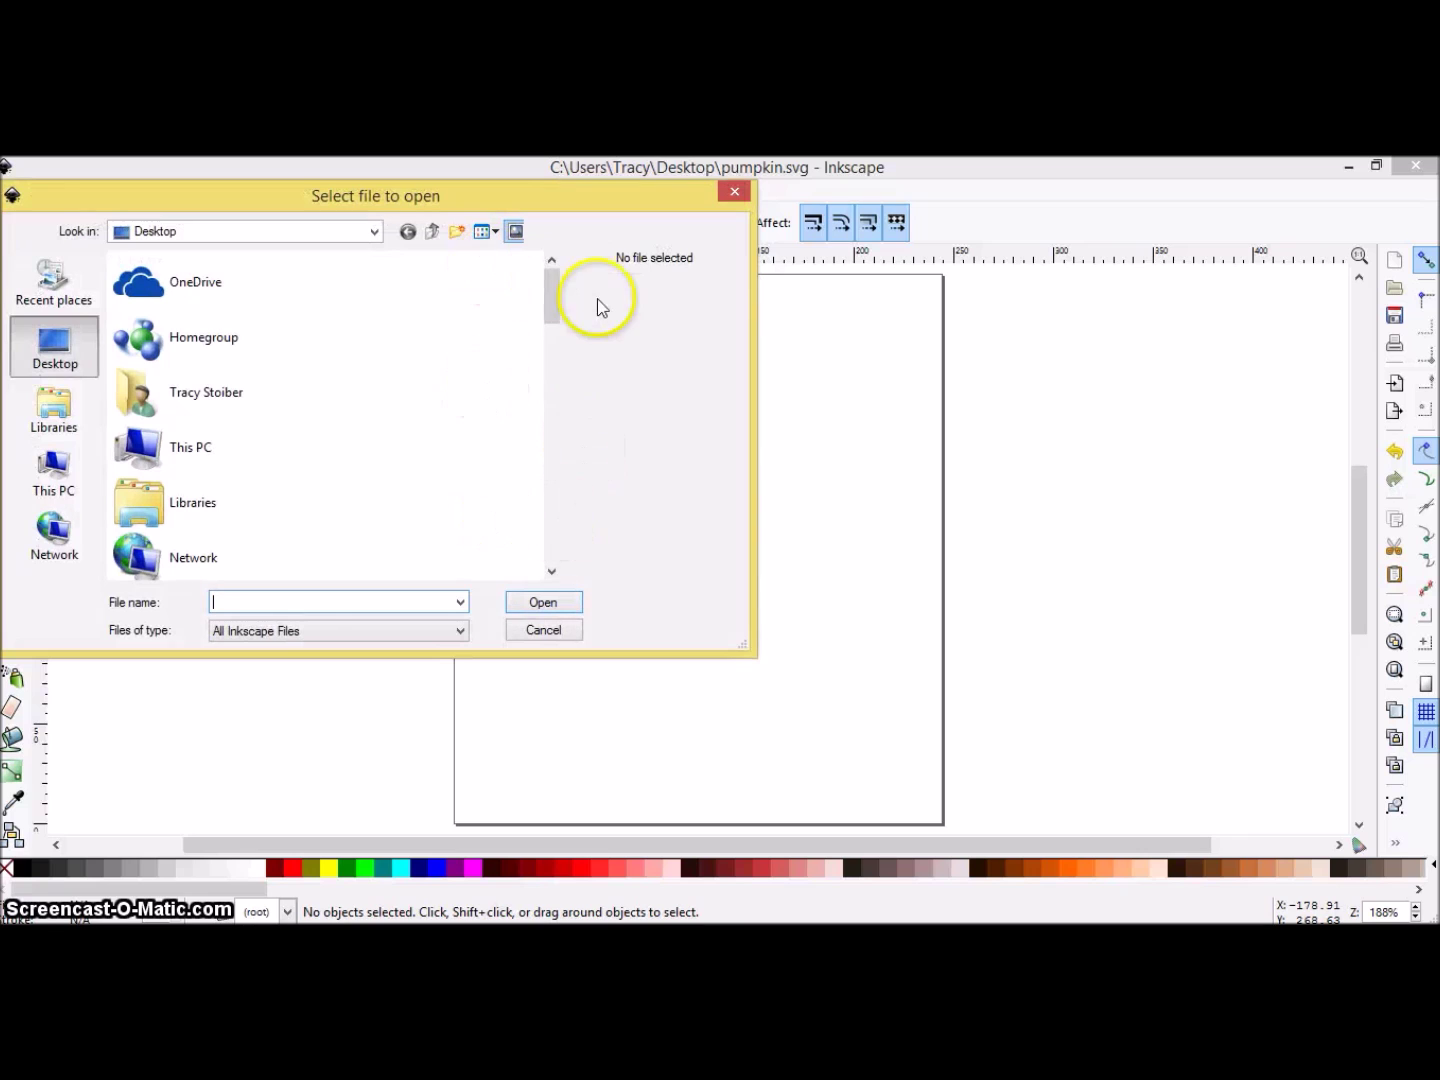
drag(546, 309, 550, 462)
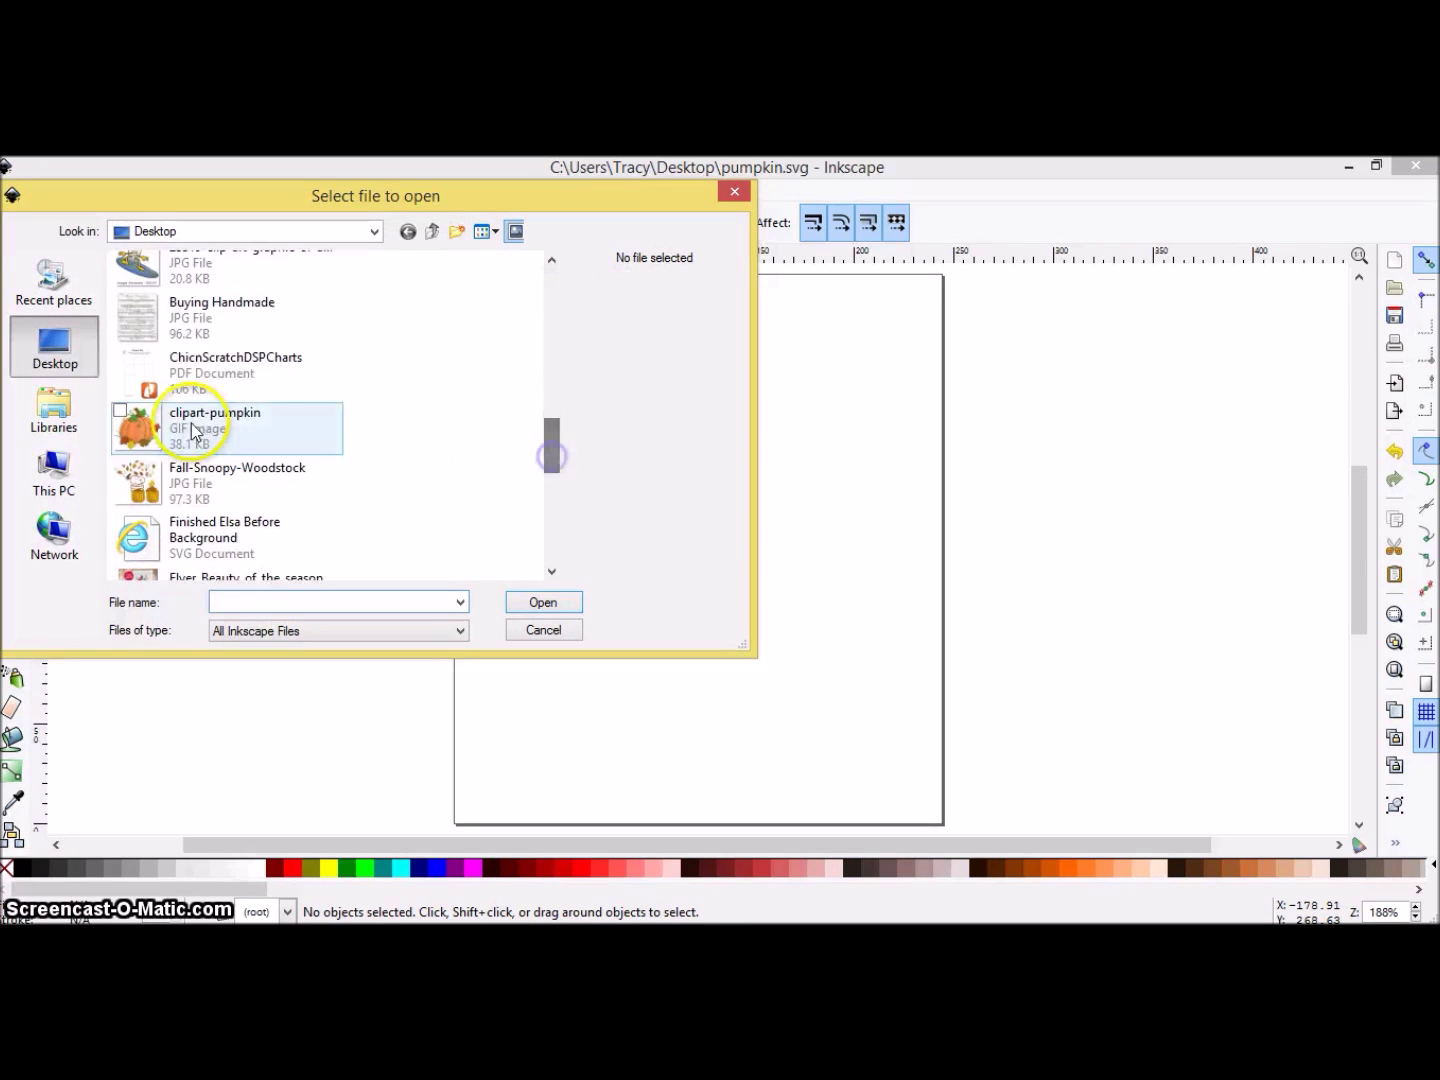
click(165, 430)
click(545, 600)
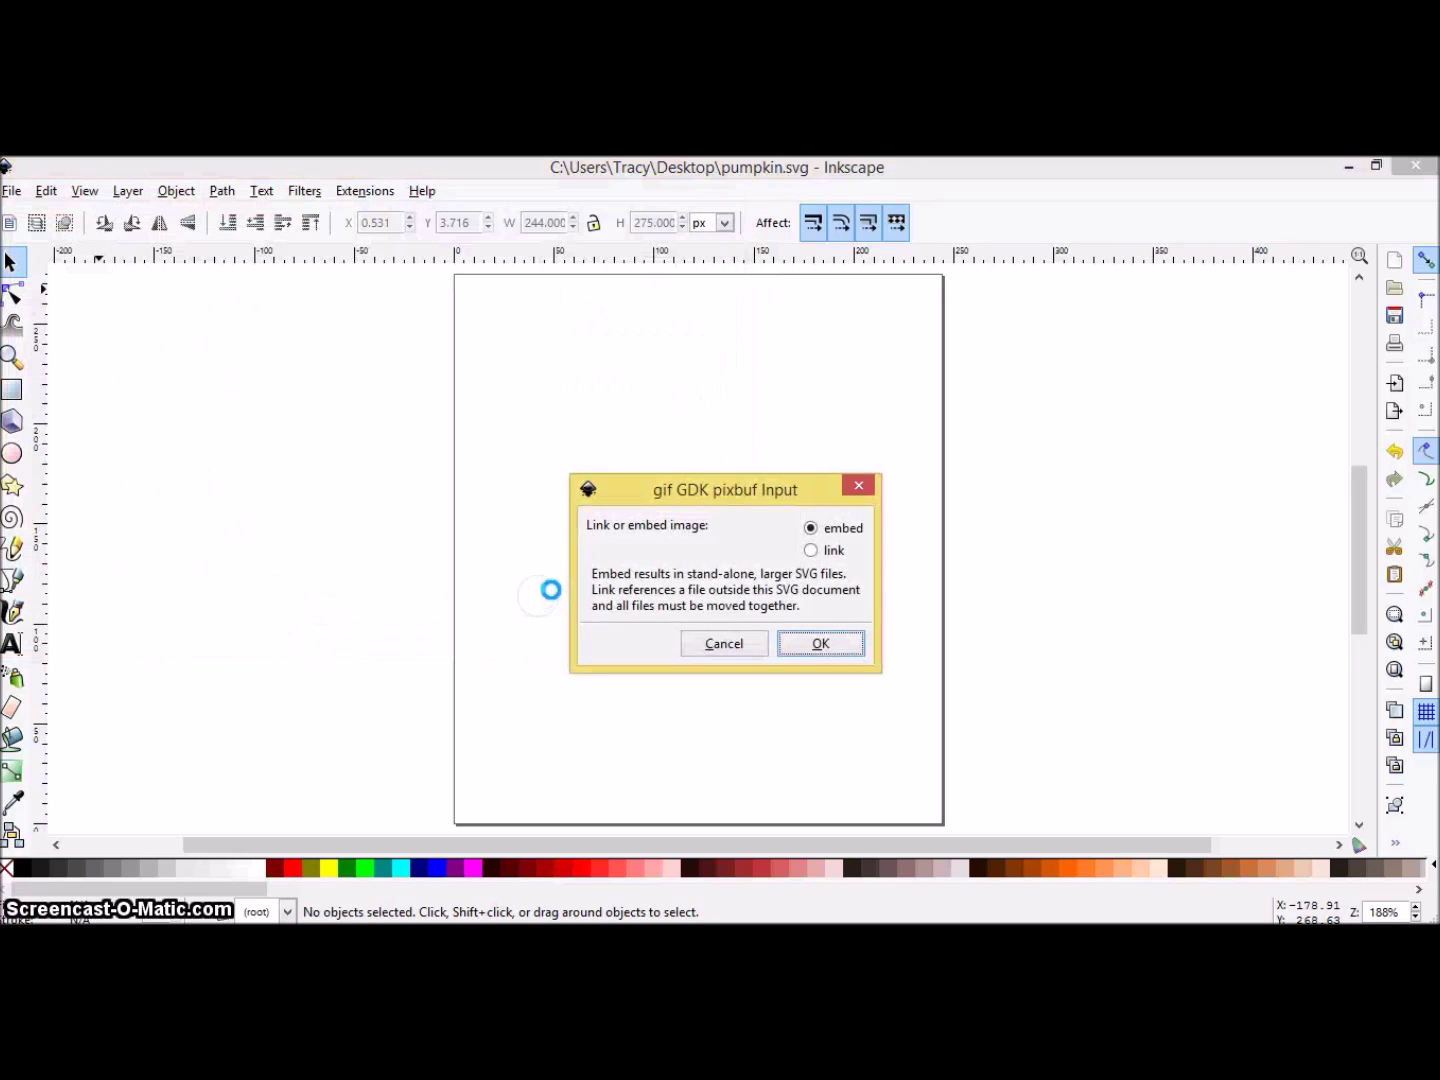
click(820, 645)
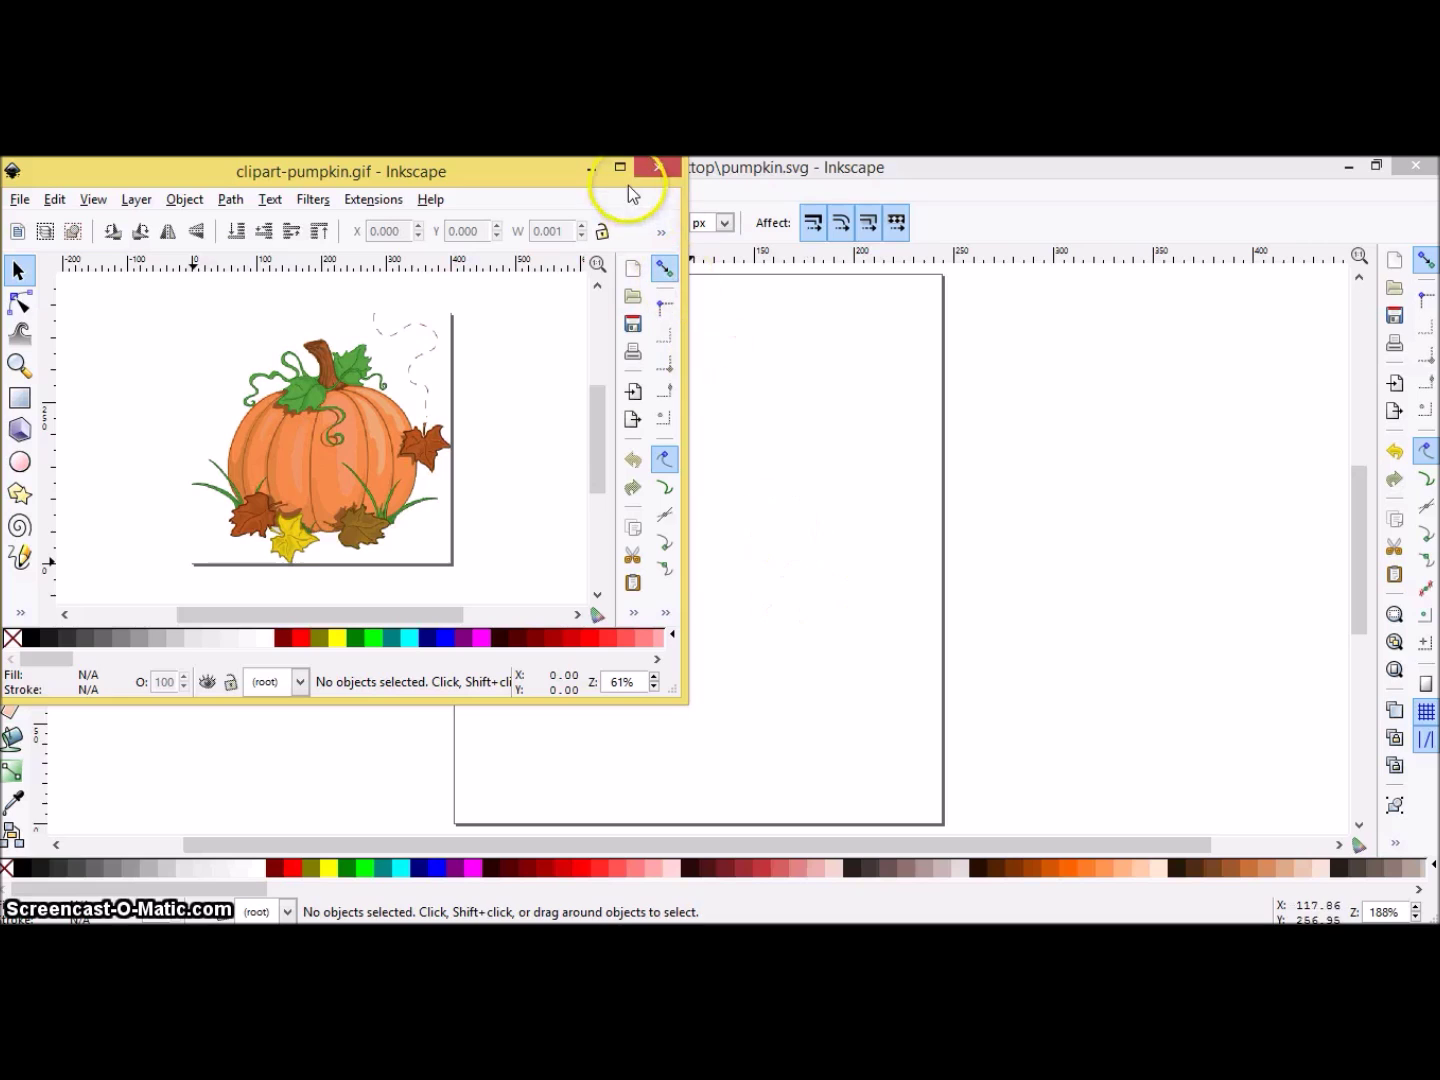
click(628, 184)
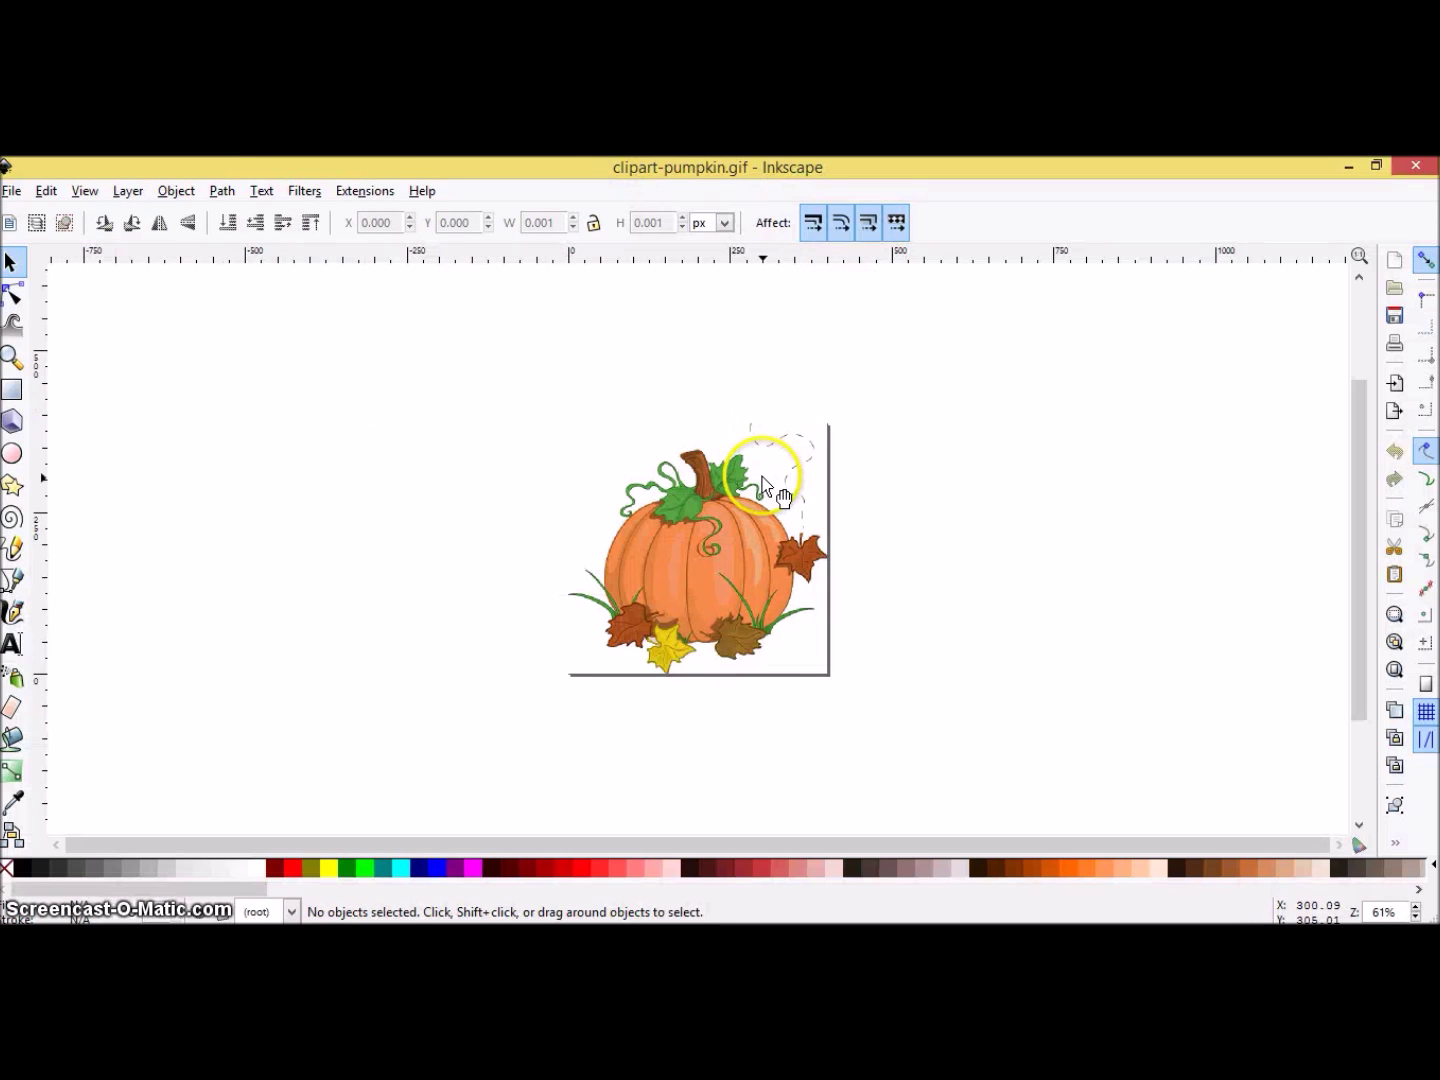
- Enlarge the clipart pumpkin image, then undo both scalings back to 400 × 387 px
click(764, 478)
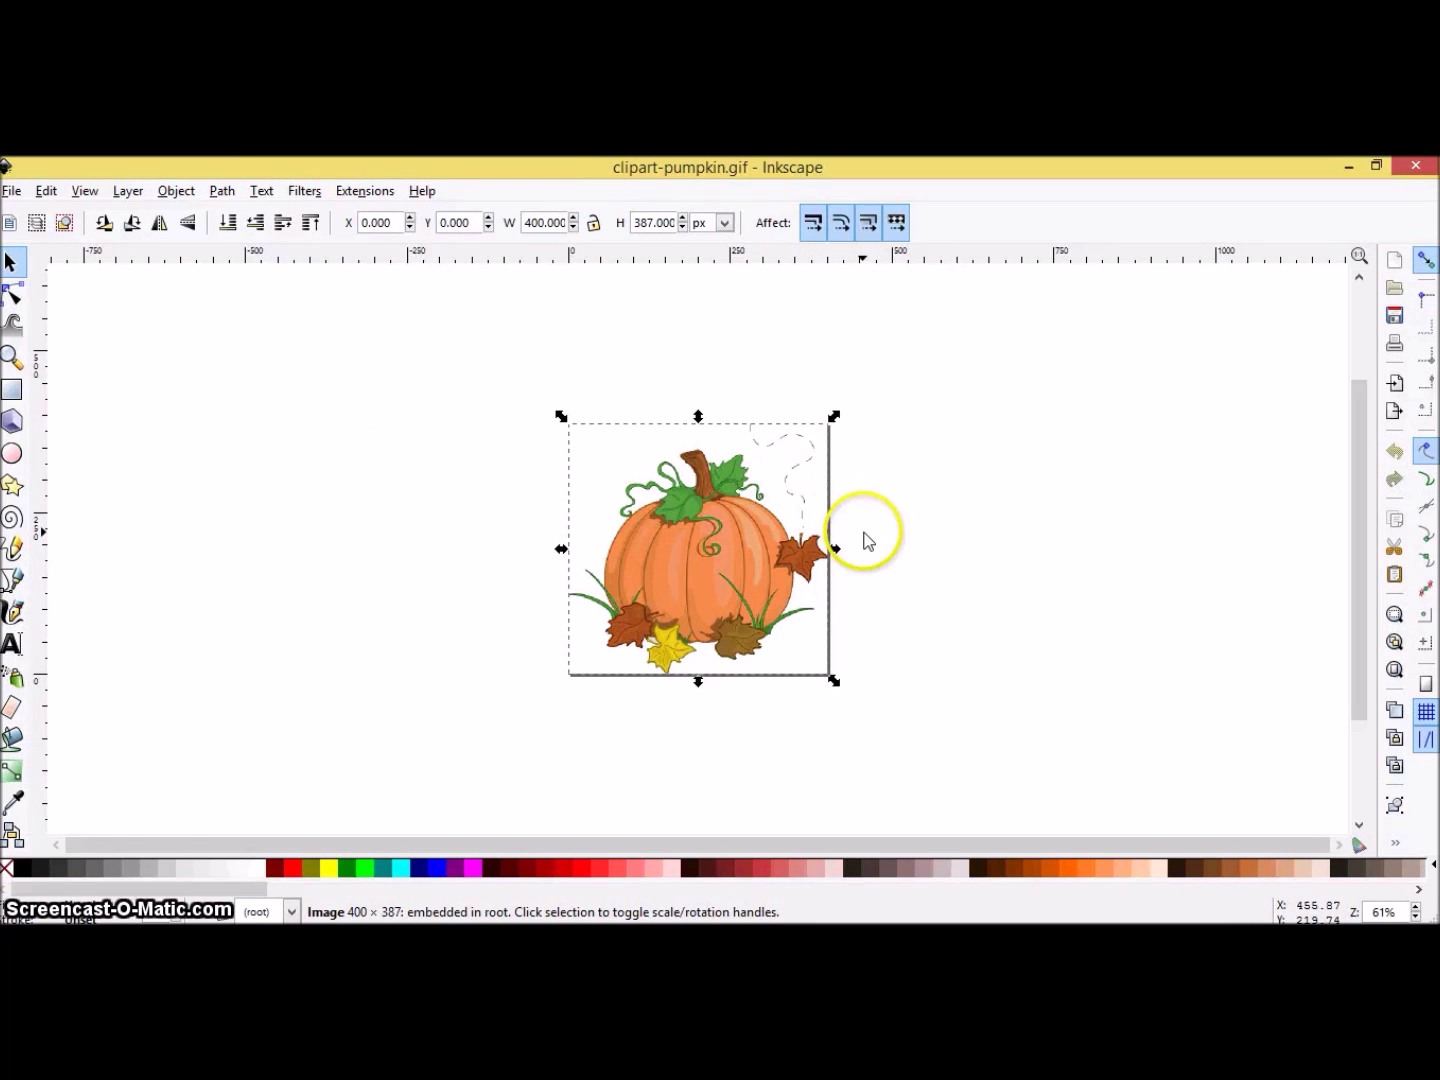
drag(836, 420, 1148, 258)
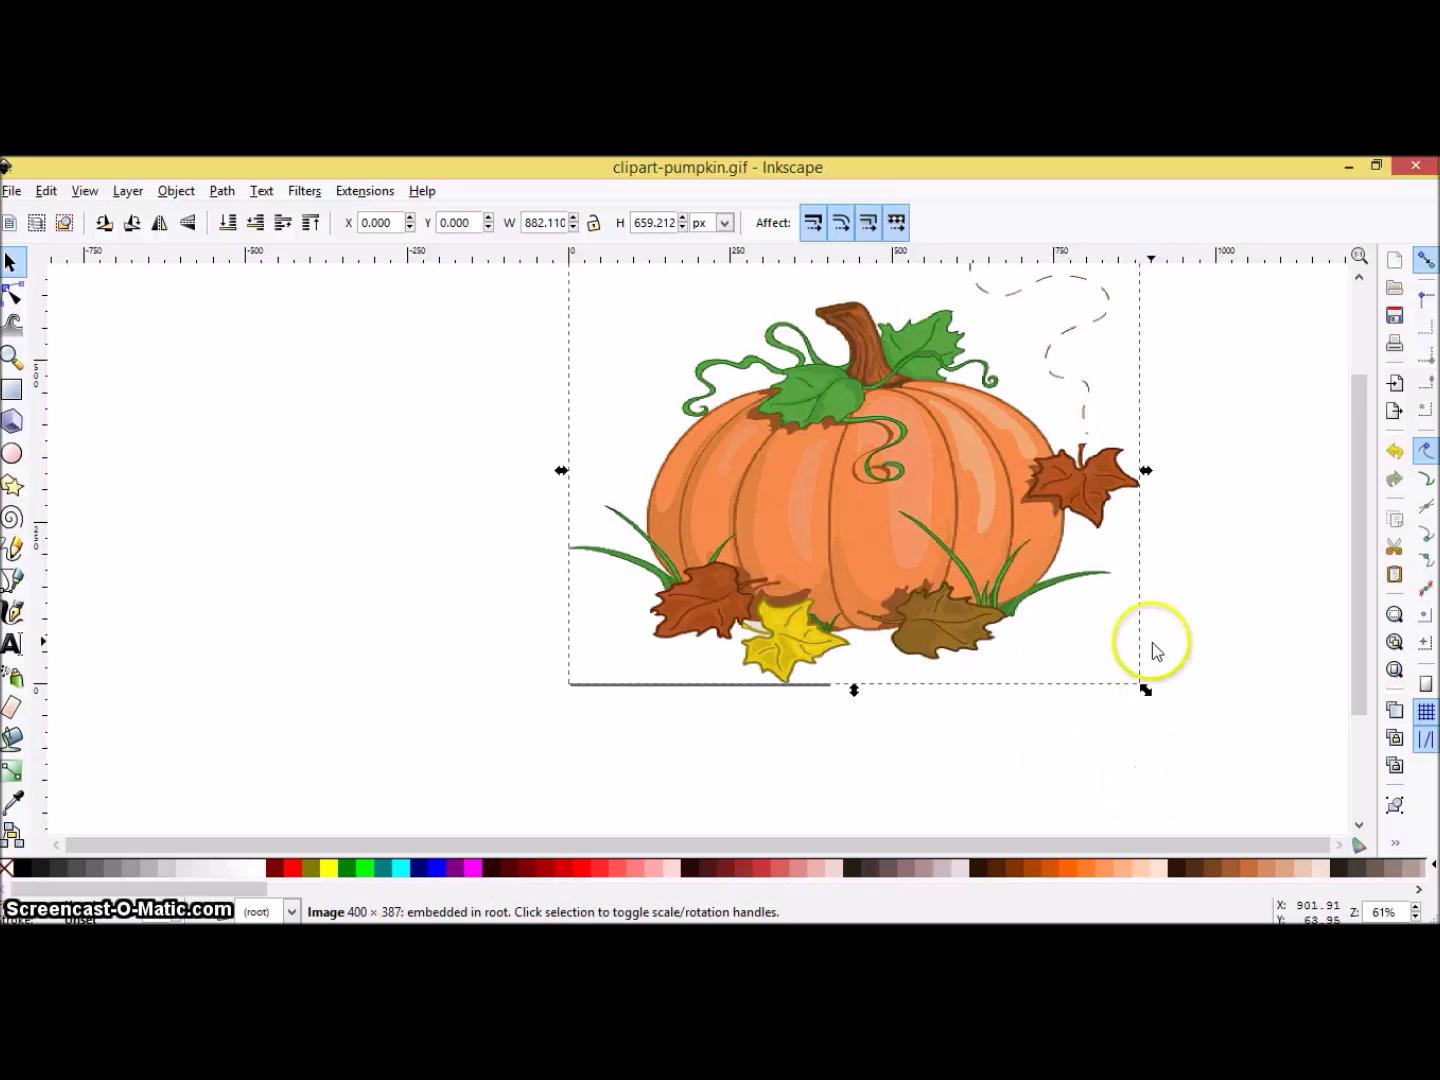
drag(1141, 685, 1238, 814)
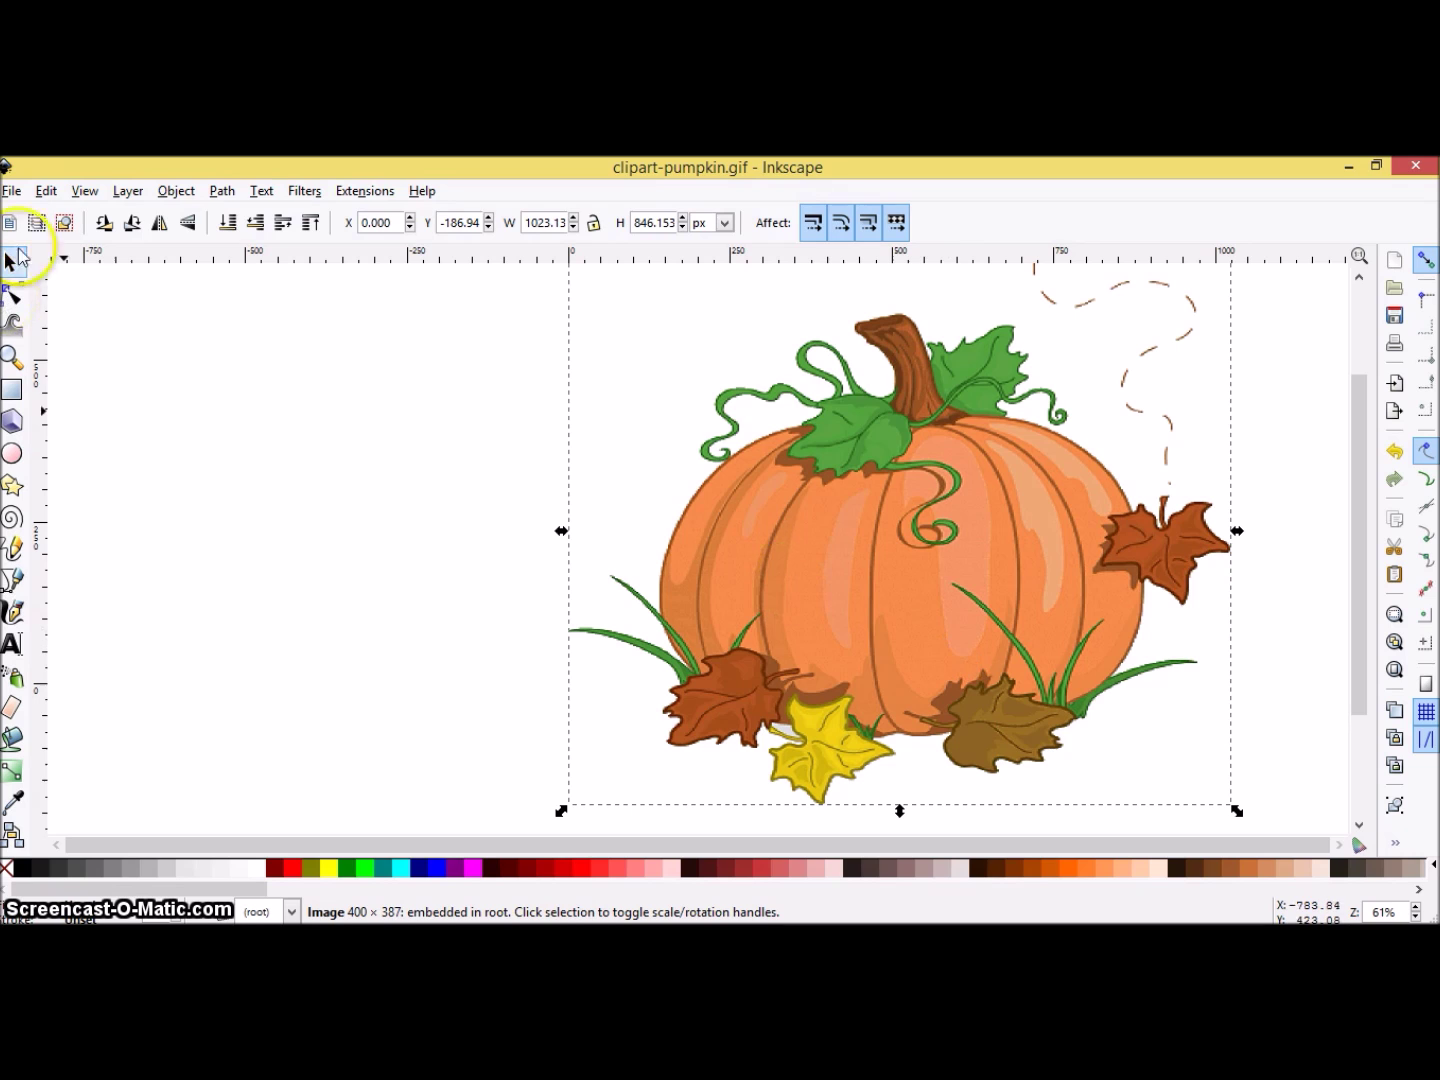
click(50, 191)
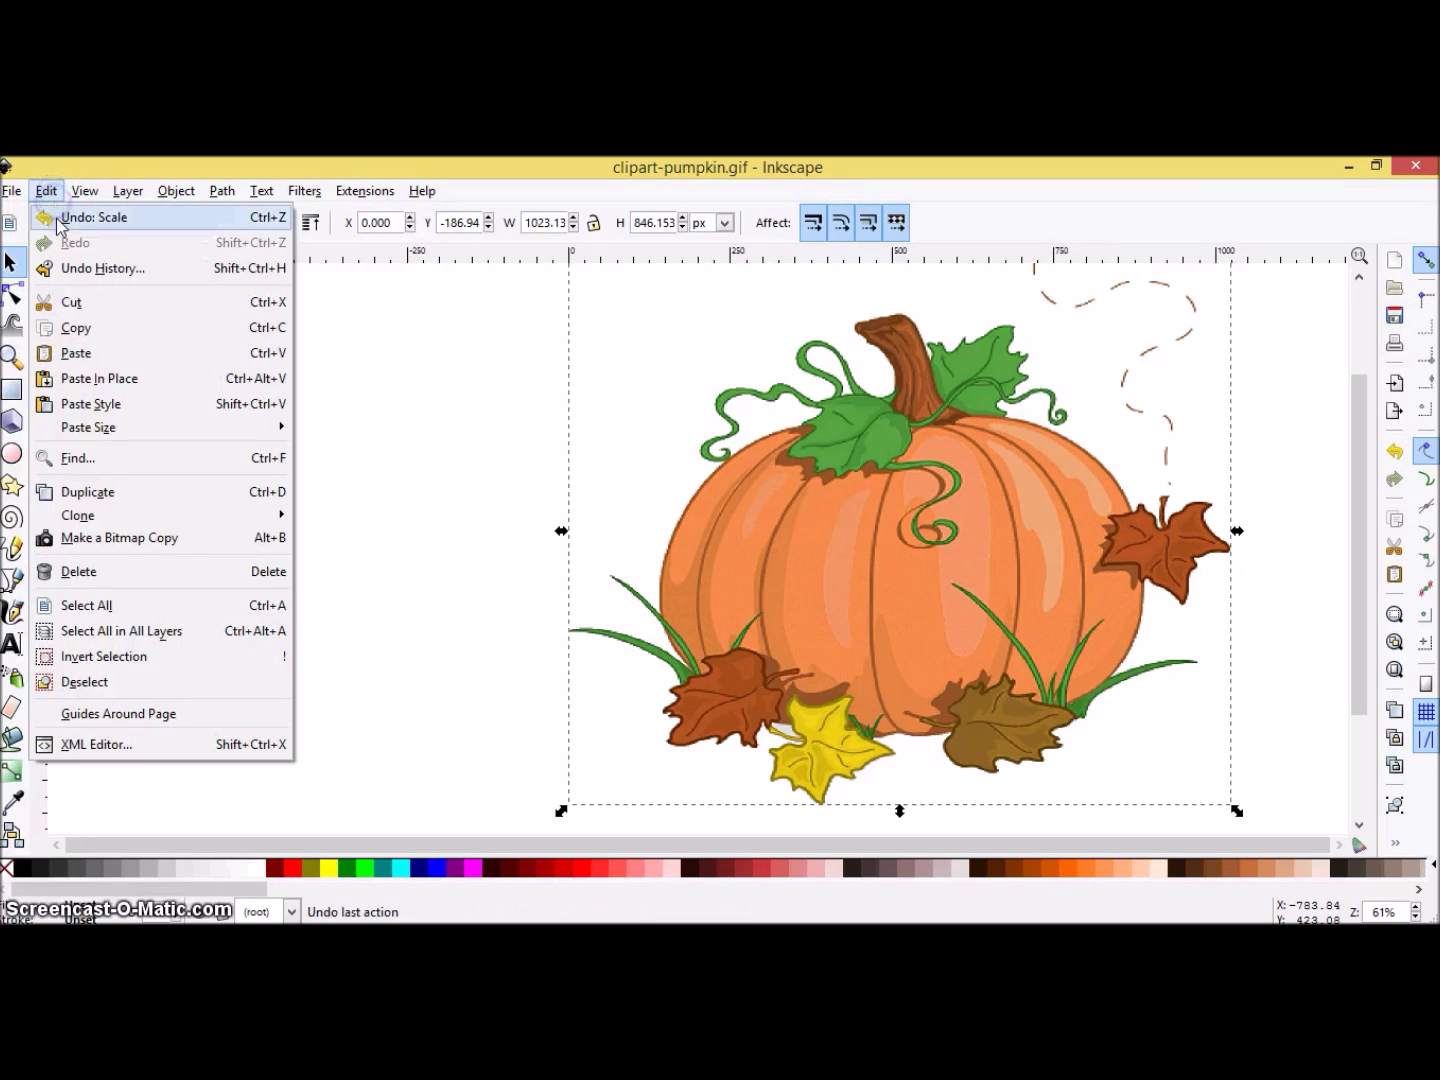
click(58, 217)
click(47, 191)
click(58, 217)
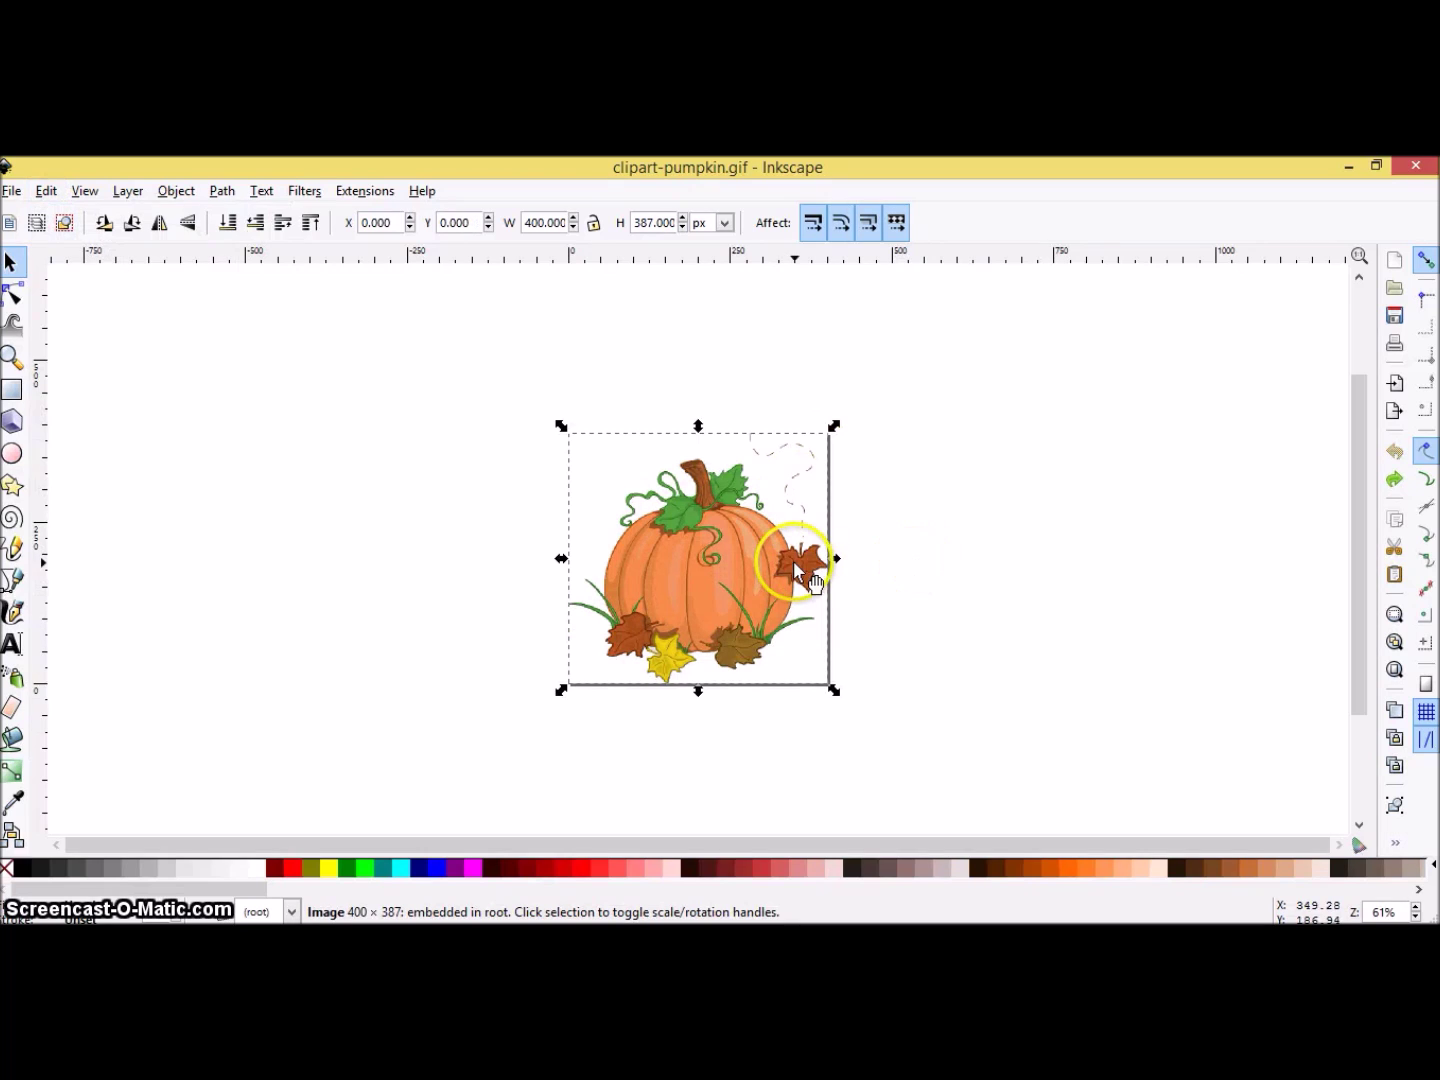
- Zoom in twice on the pumpkin and reselect the image
click(12, 357)
click(13, 224)
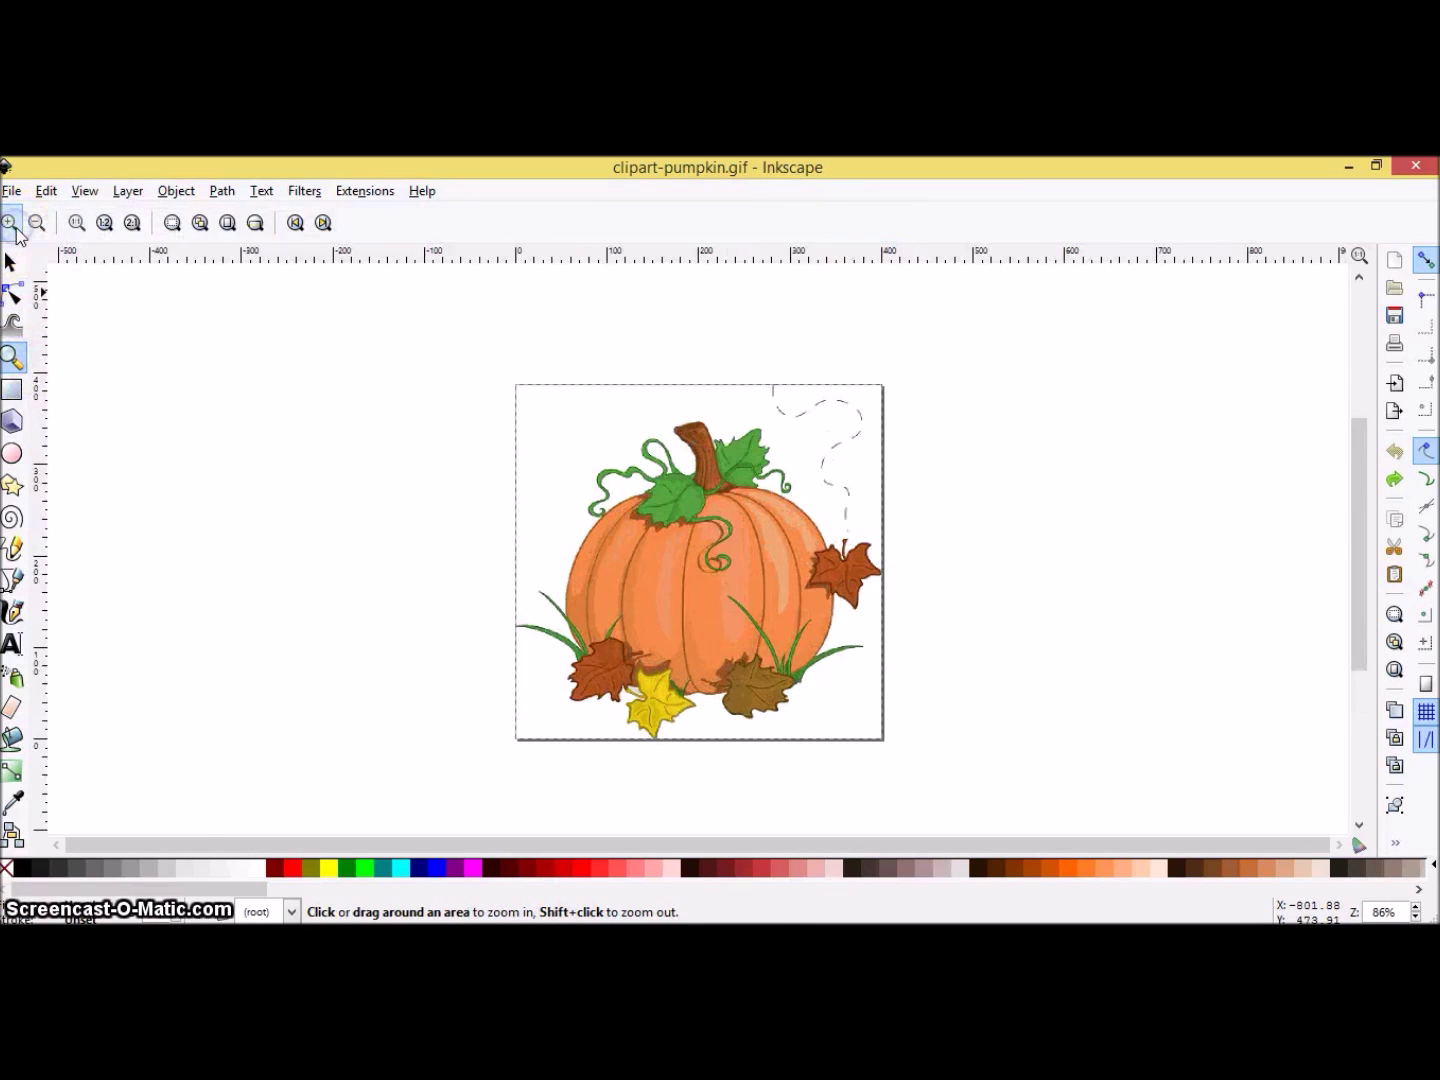
click(13, 224)
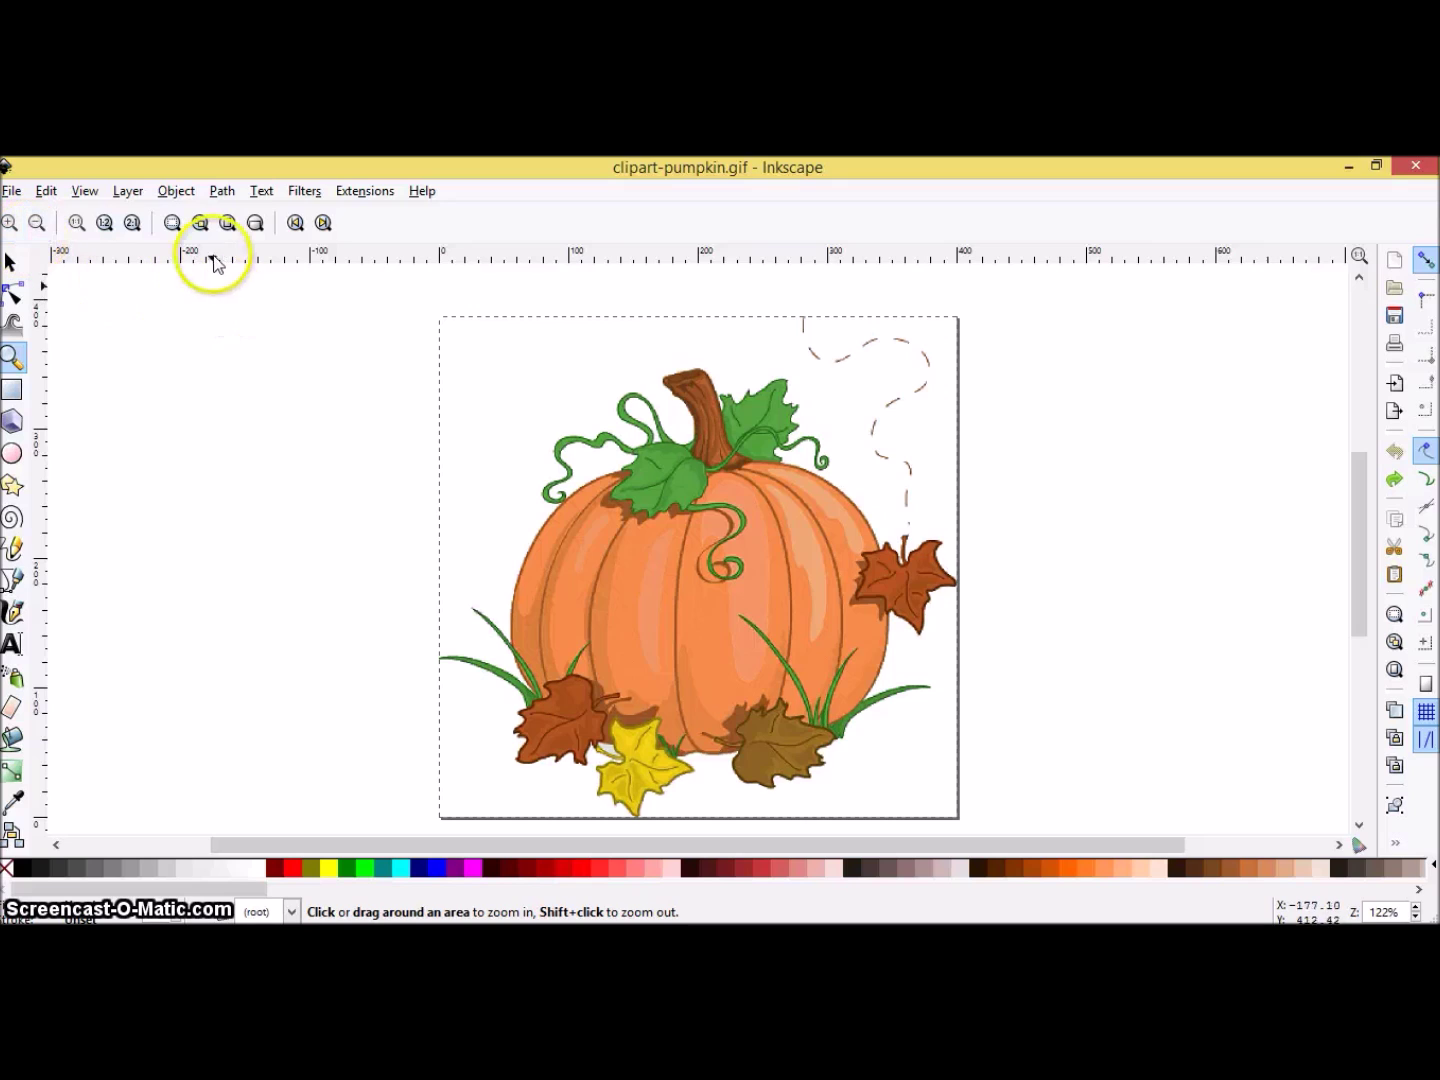
click(10, 262)
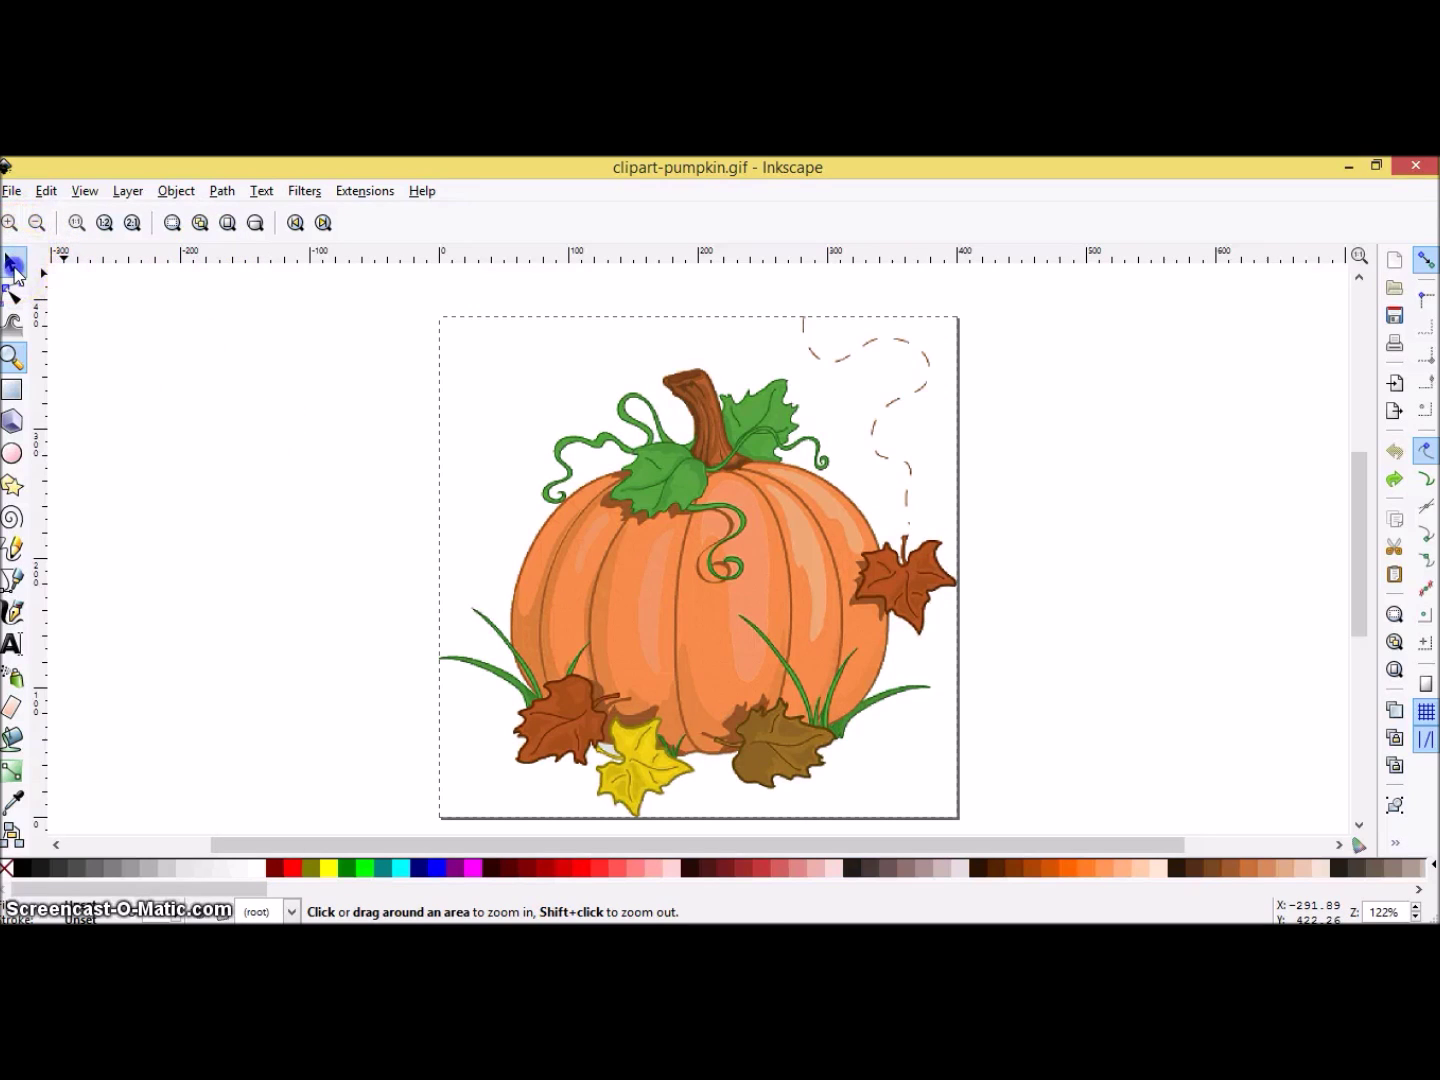
click(672, 374)
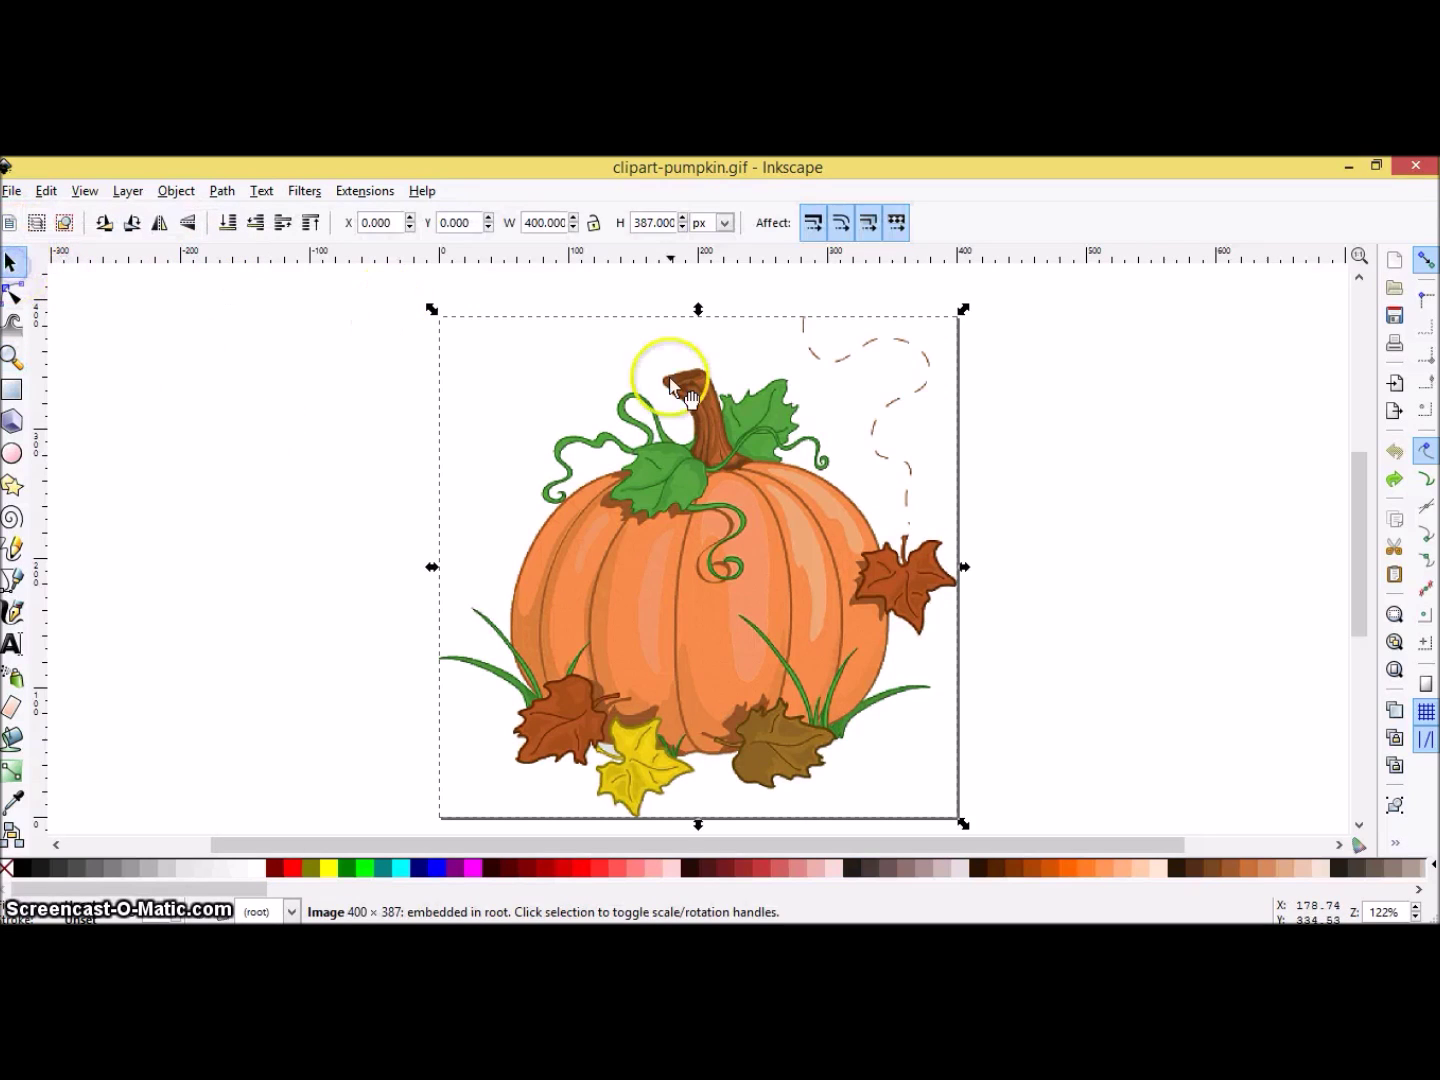
- Open Trace Bitmap for the pumpkin, preview a multi-scan Grays trace, then switch to Colors
click(224, 191)
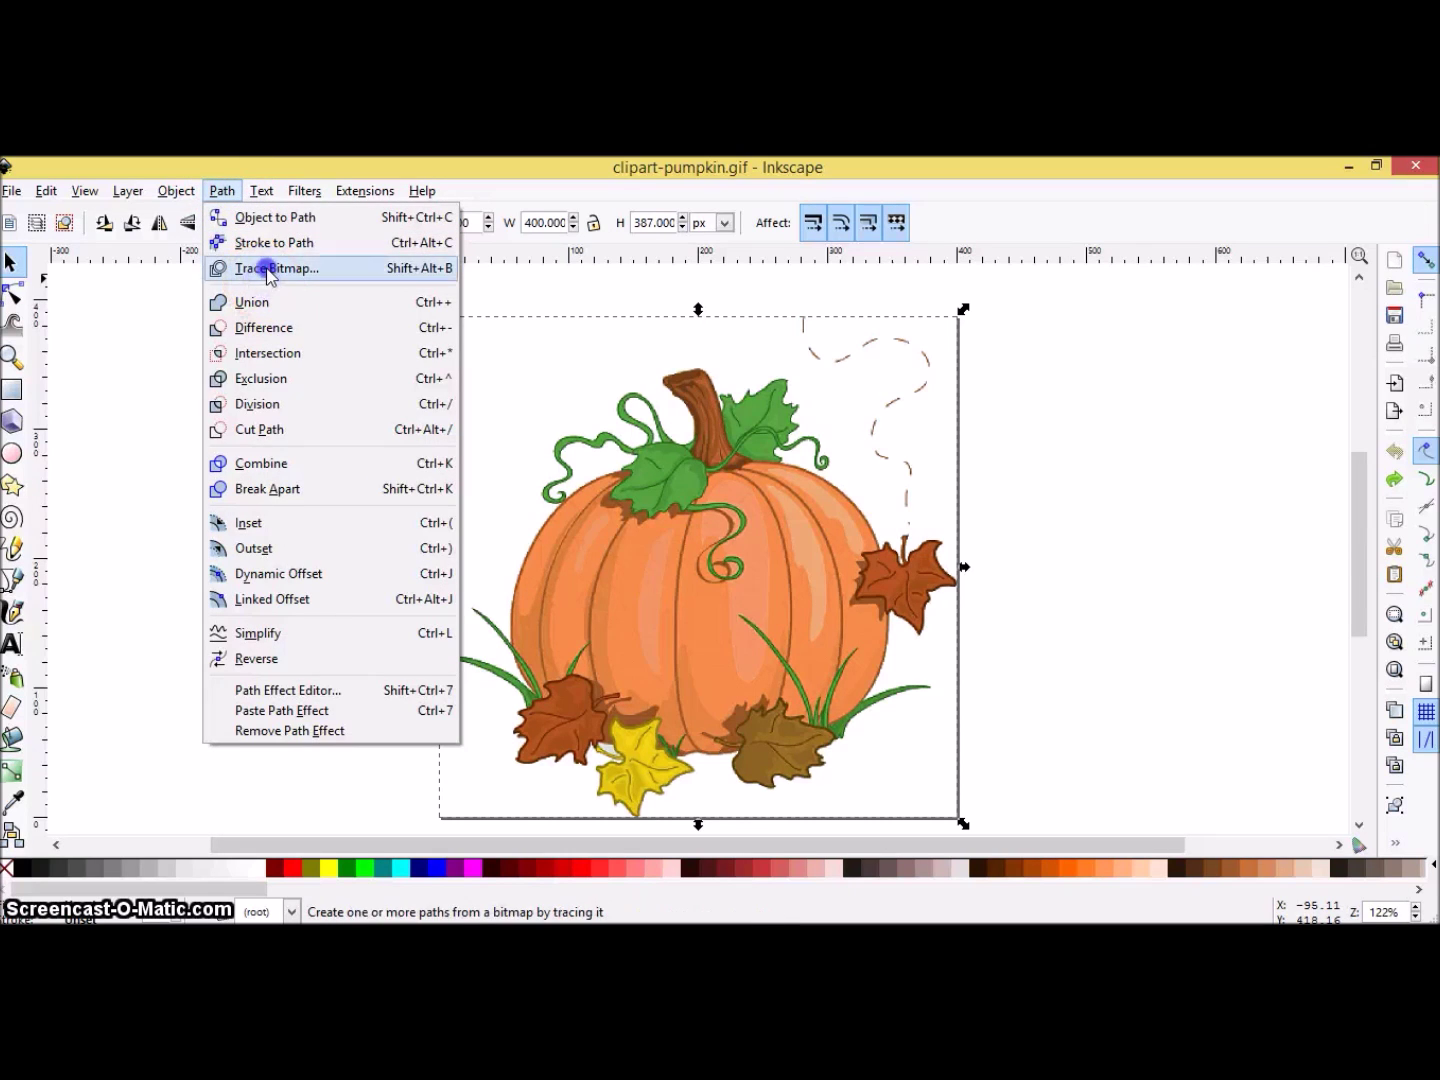
click(270, 268)
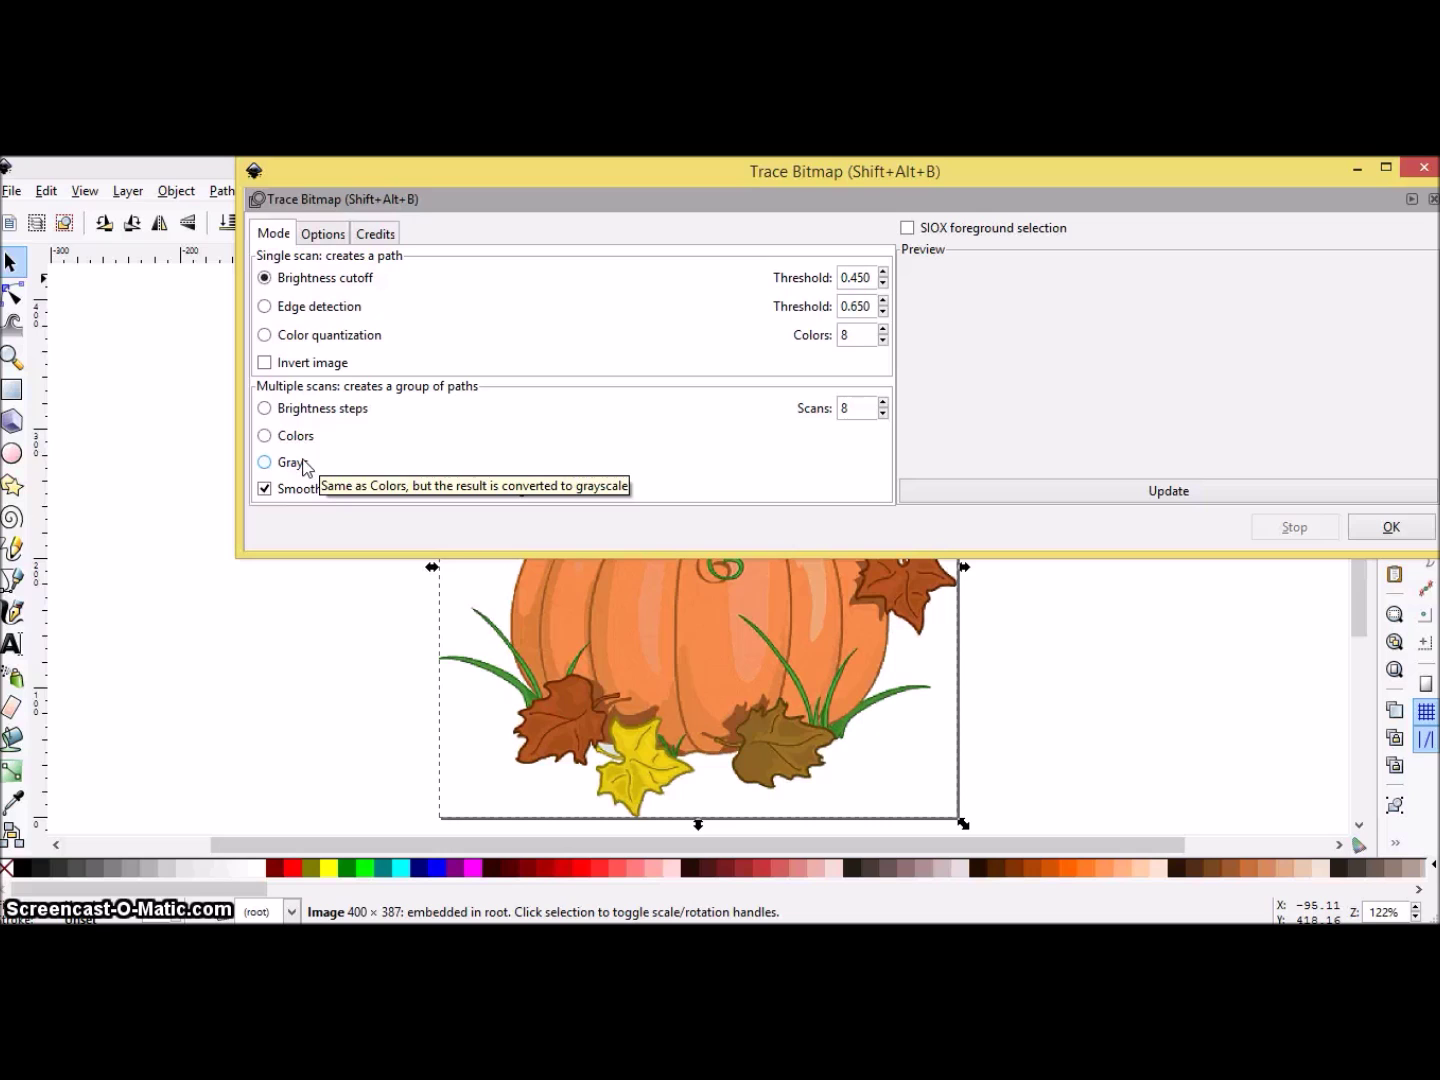
click(271, 438)
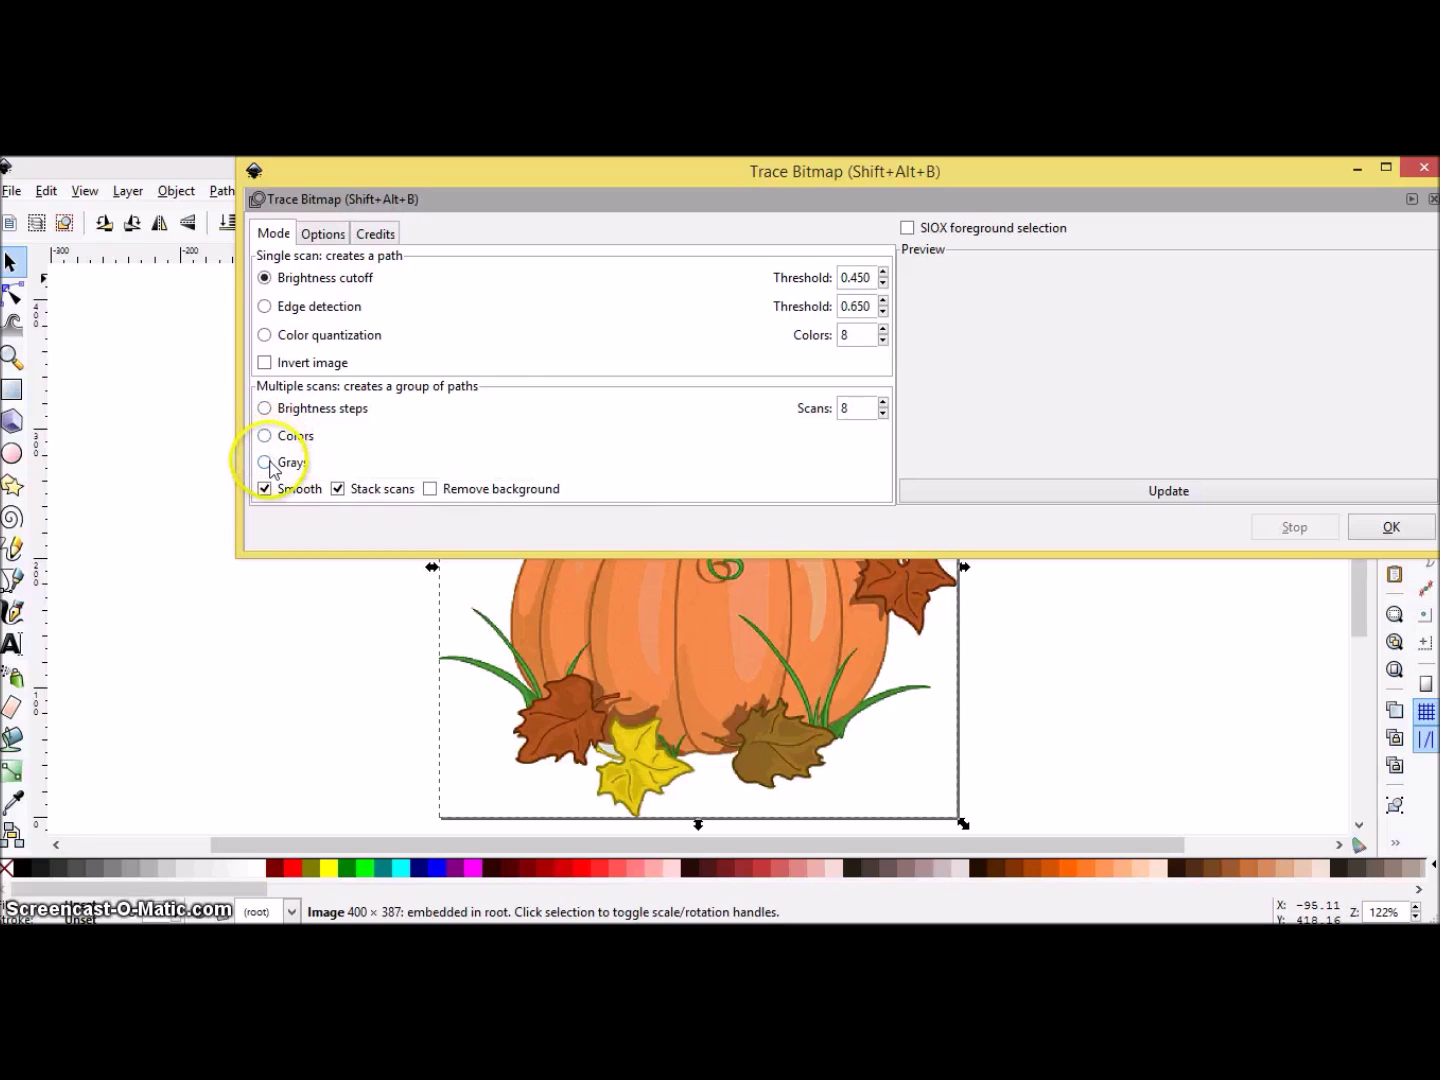
click(268, 462)
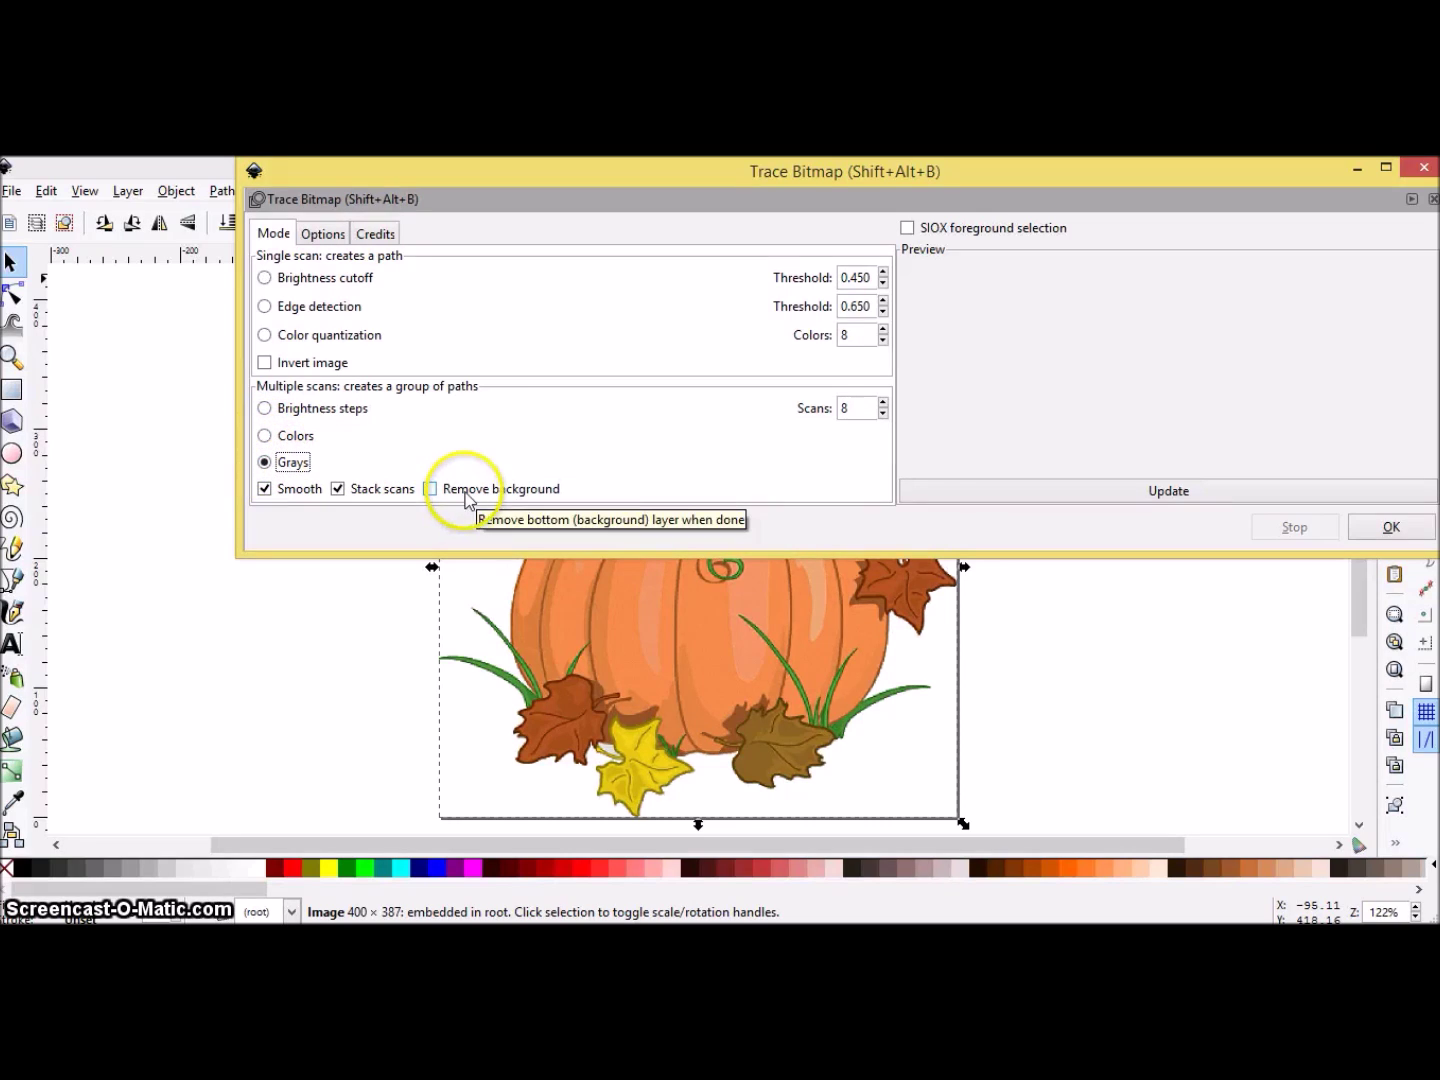
click(1085, 488)
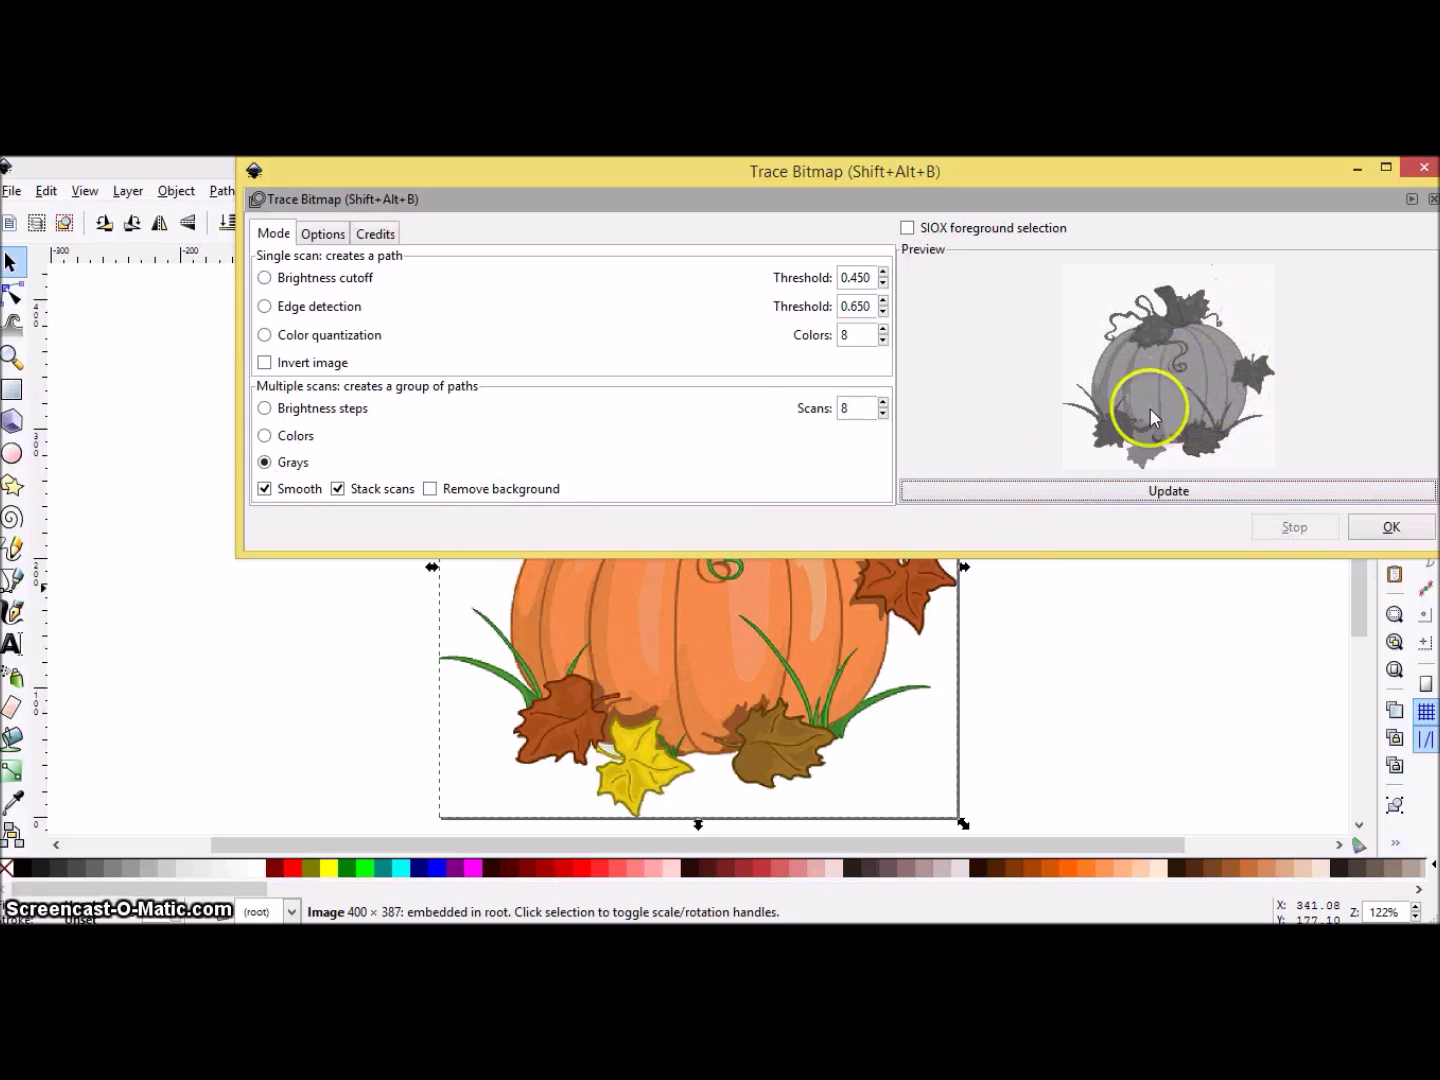
click(266, 435)
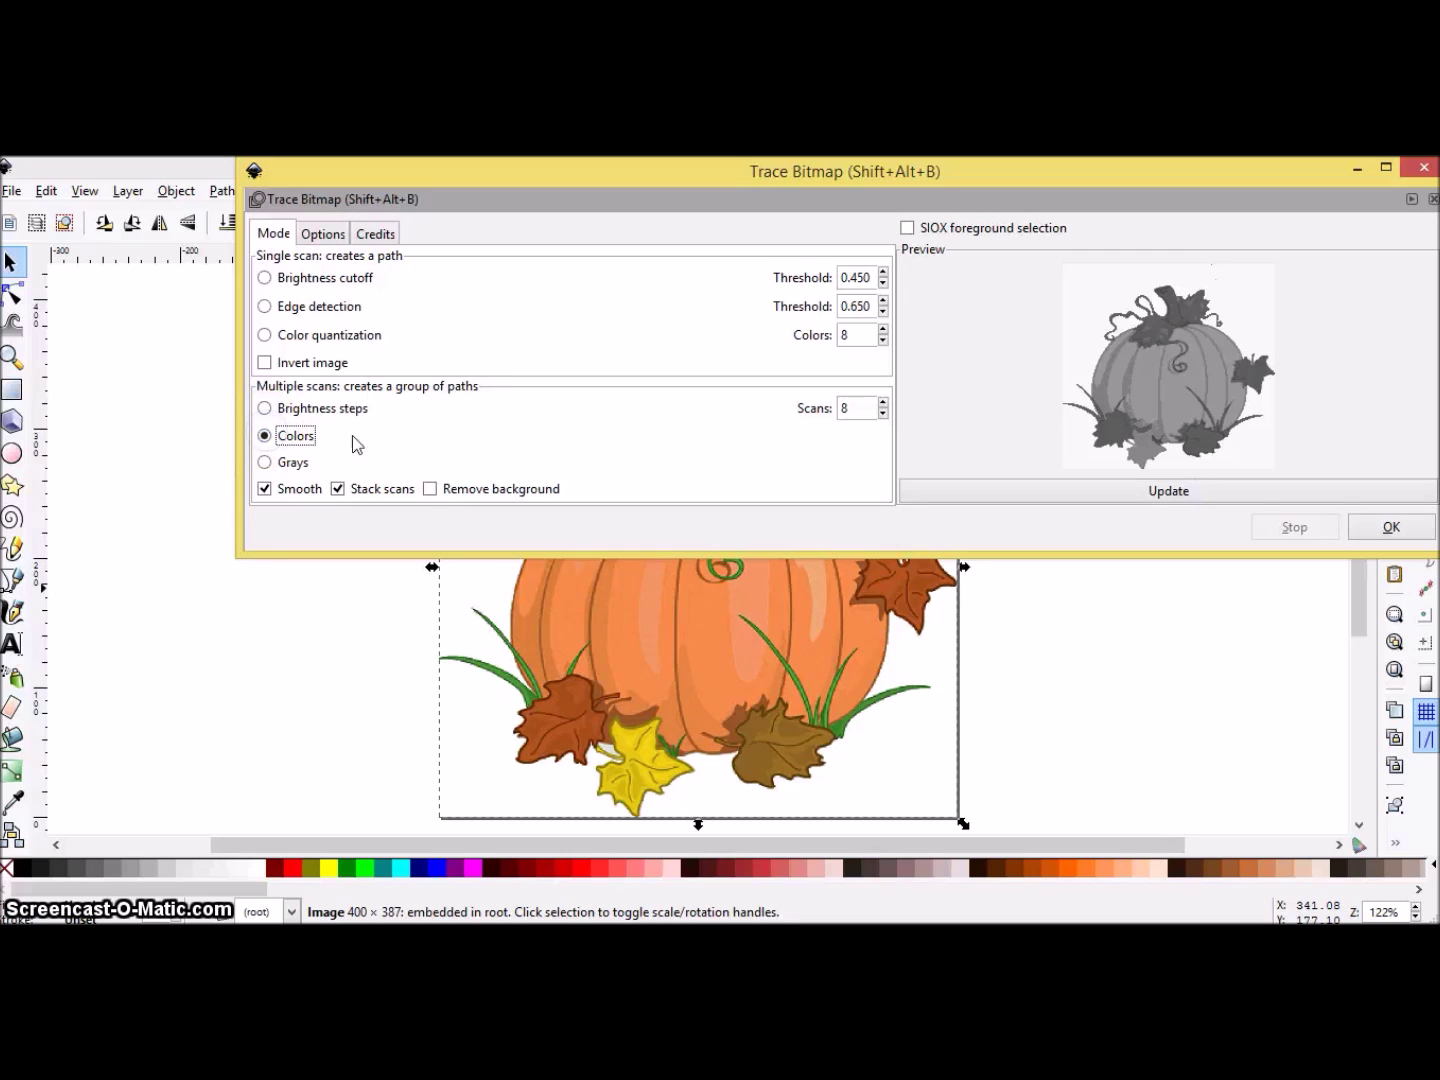
- Lower the colour scan count step by step to 2, refreshing the preview along the way
click(883, 414)
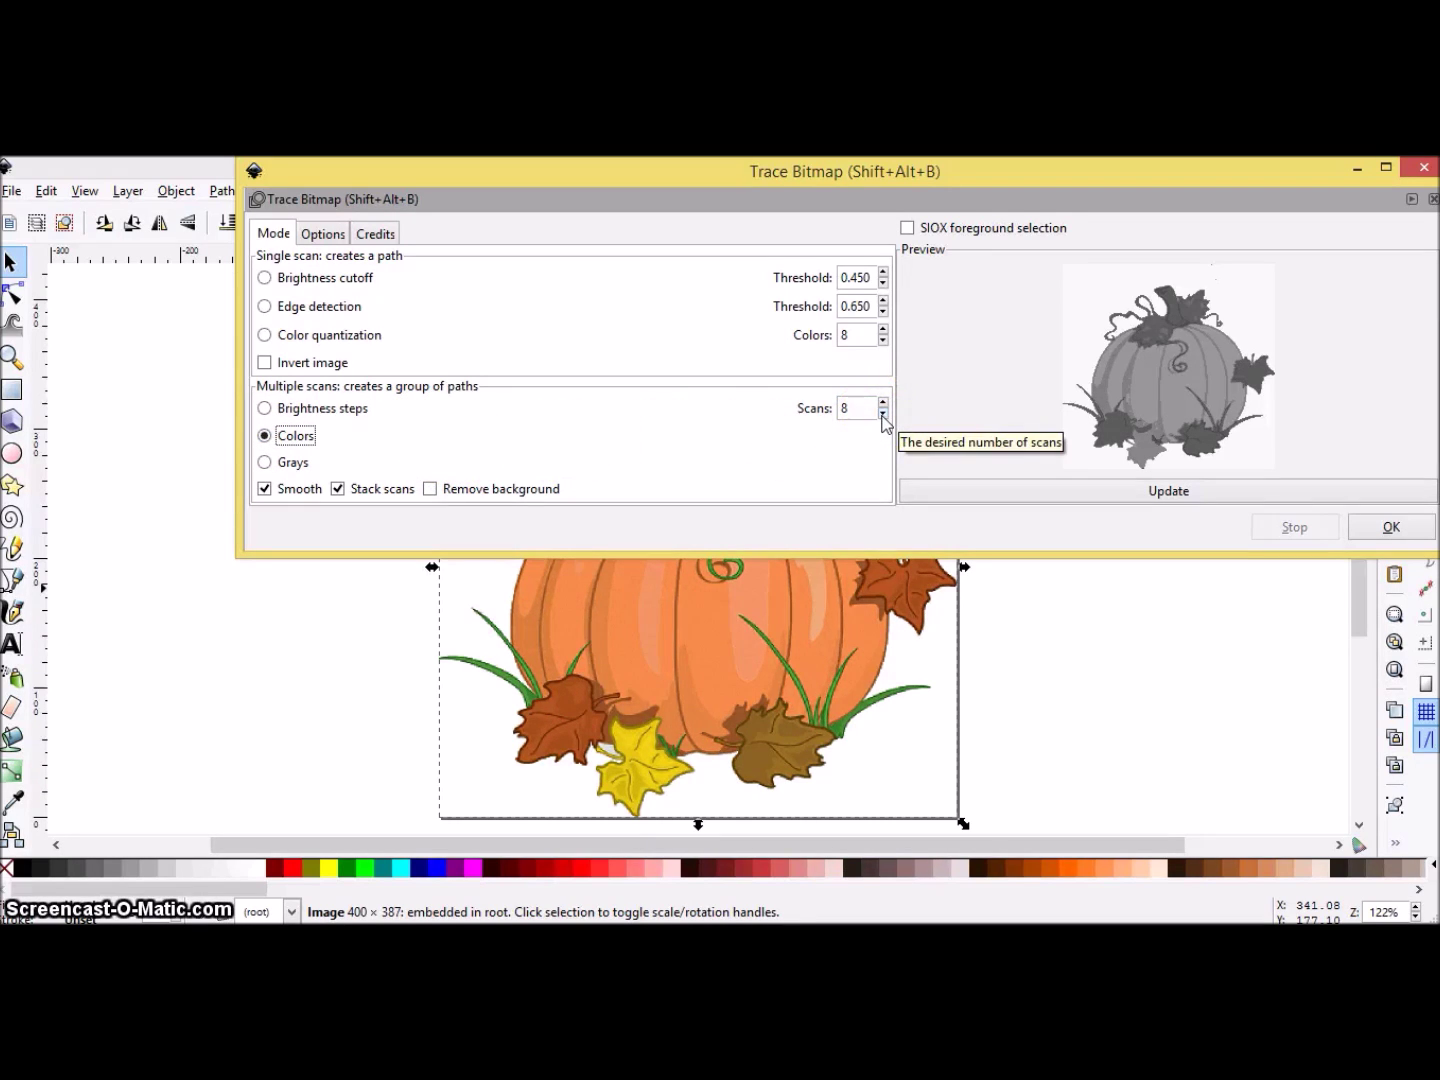
click(883, 414)
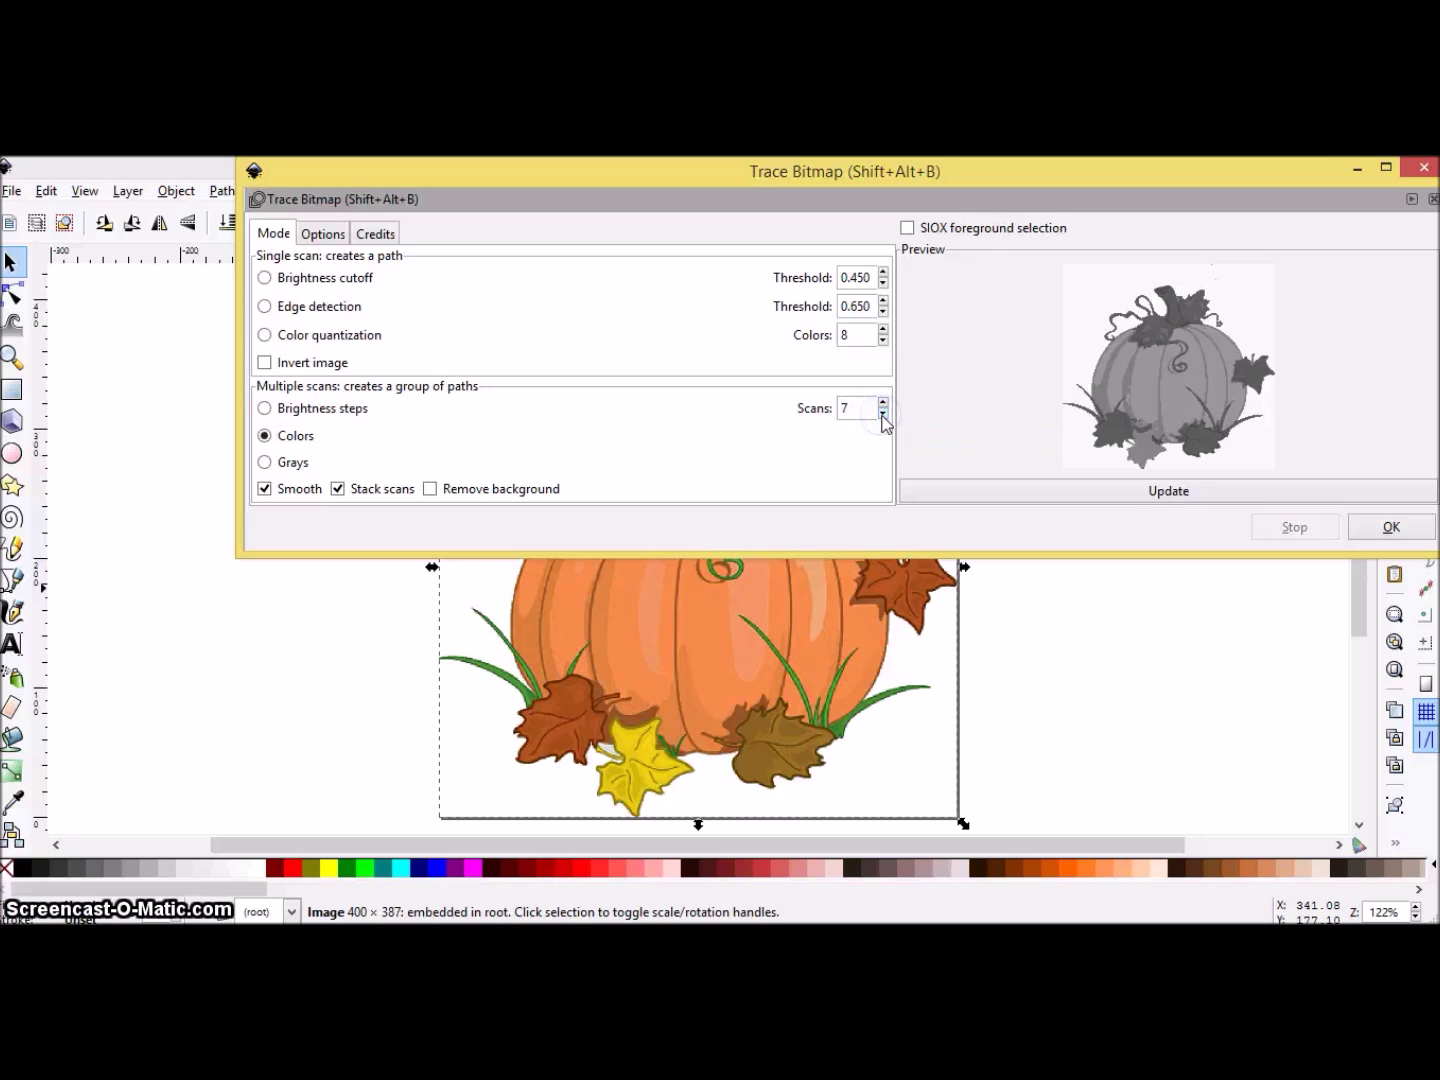
click(883, 414)
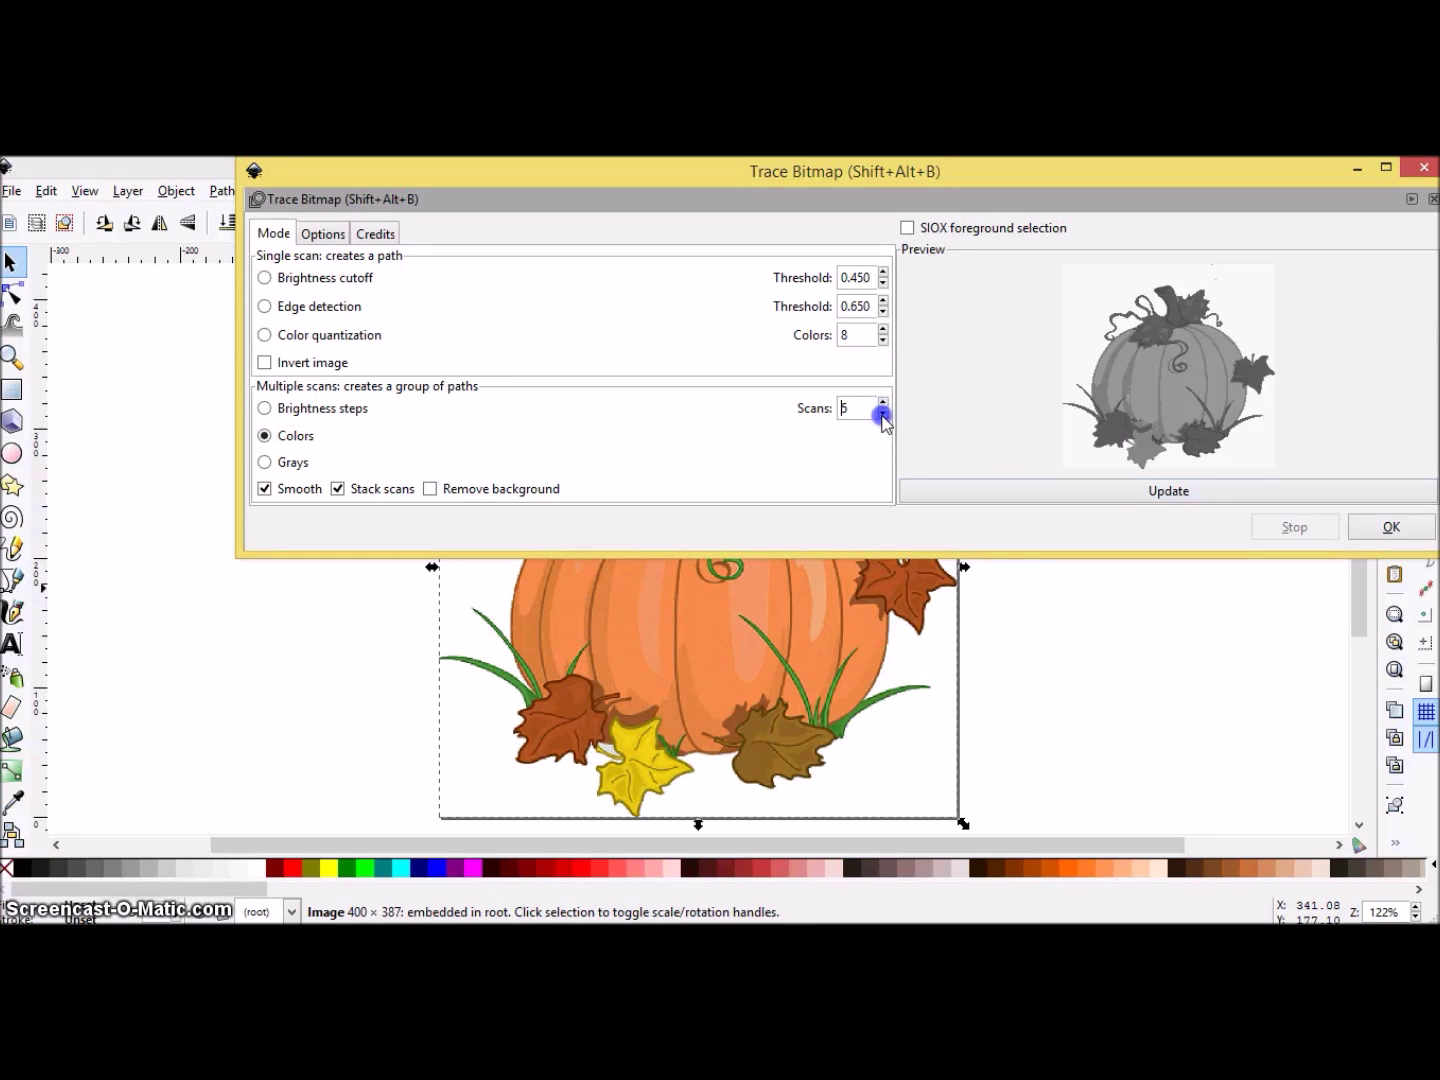
click(1023, 503)
click(1171, 488)
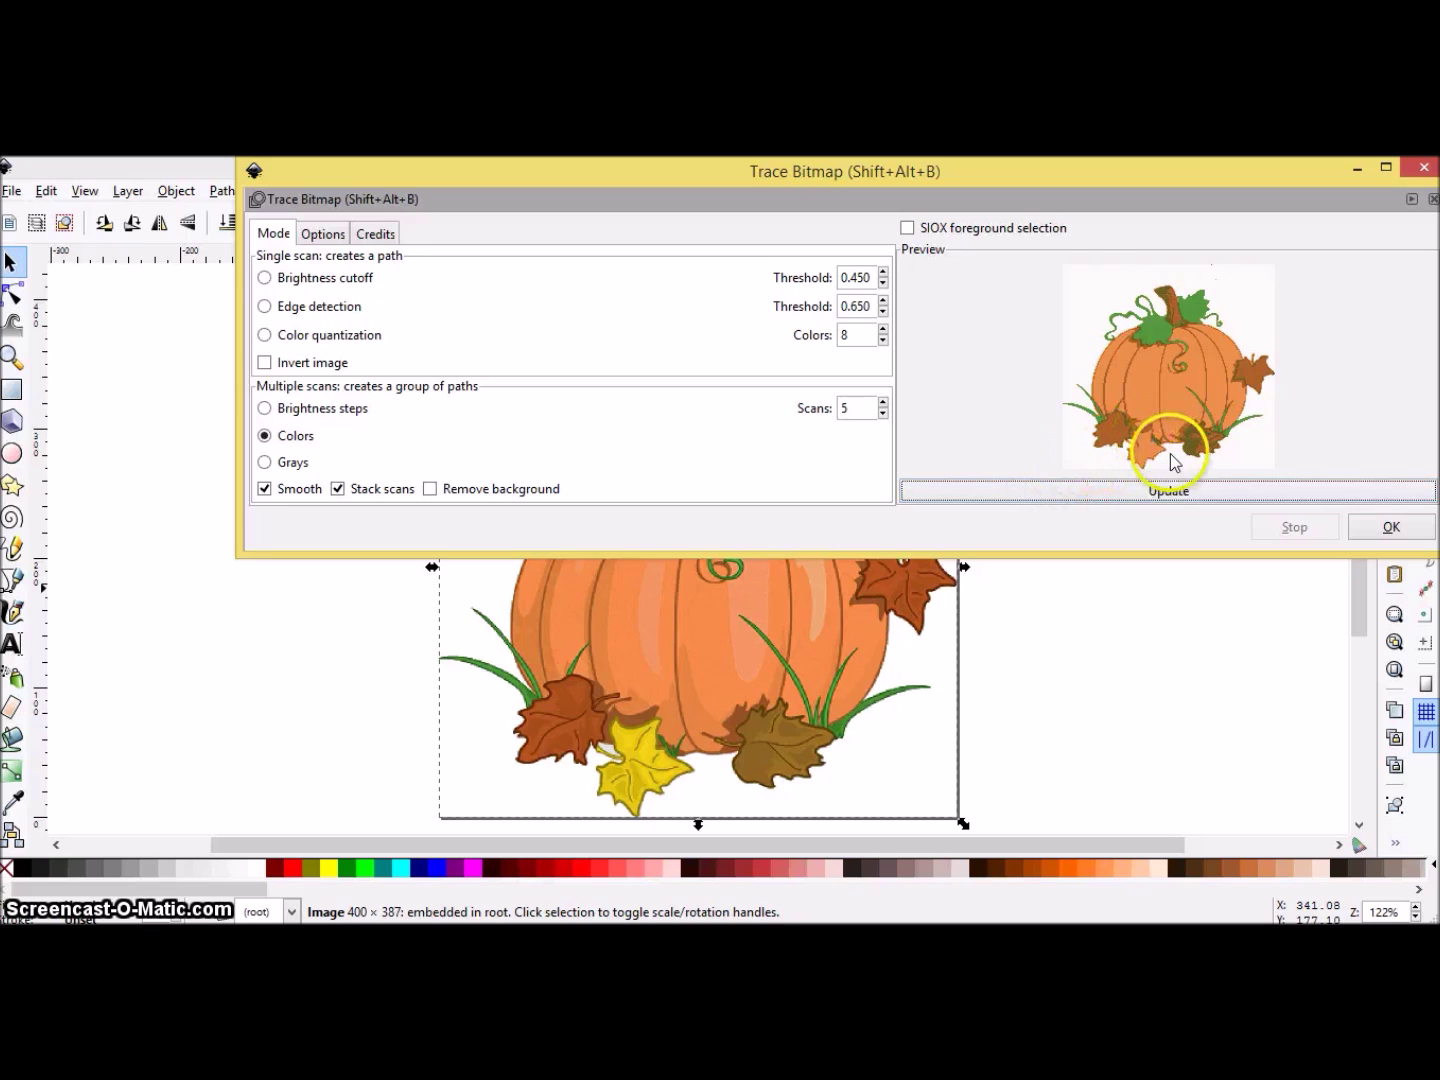
click(883, 414)
click(883, 414)
click(883, 414)
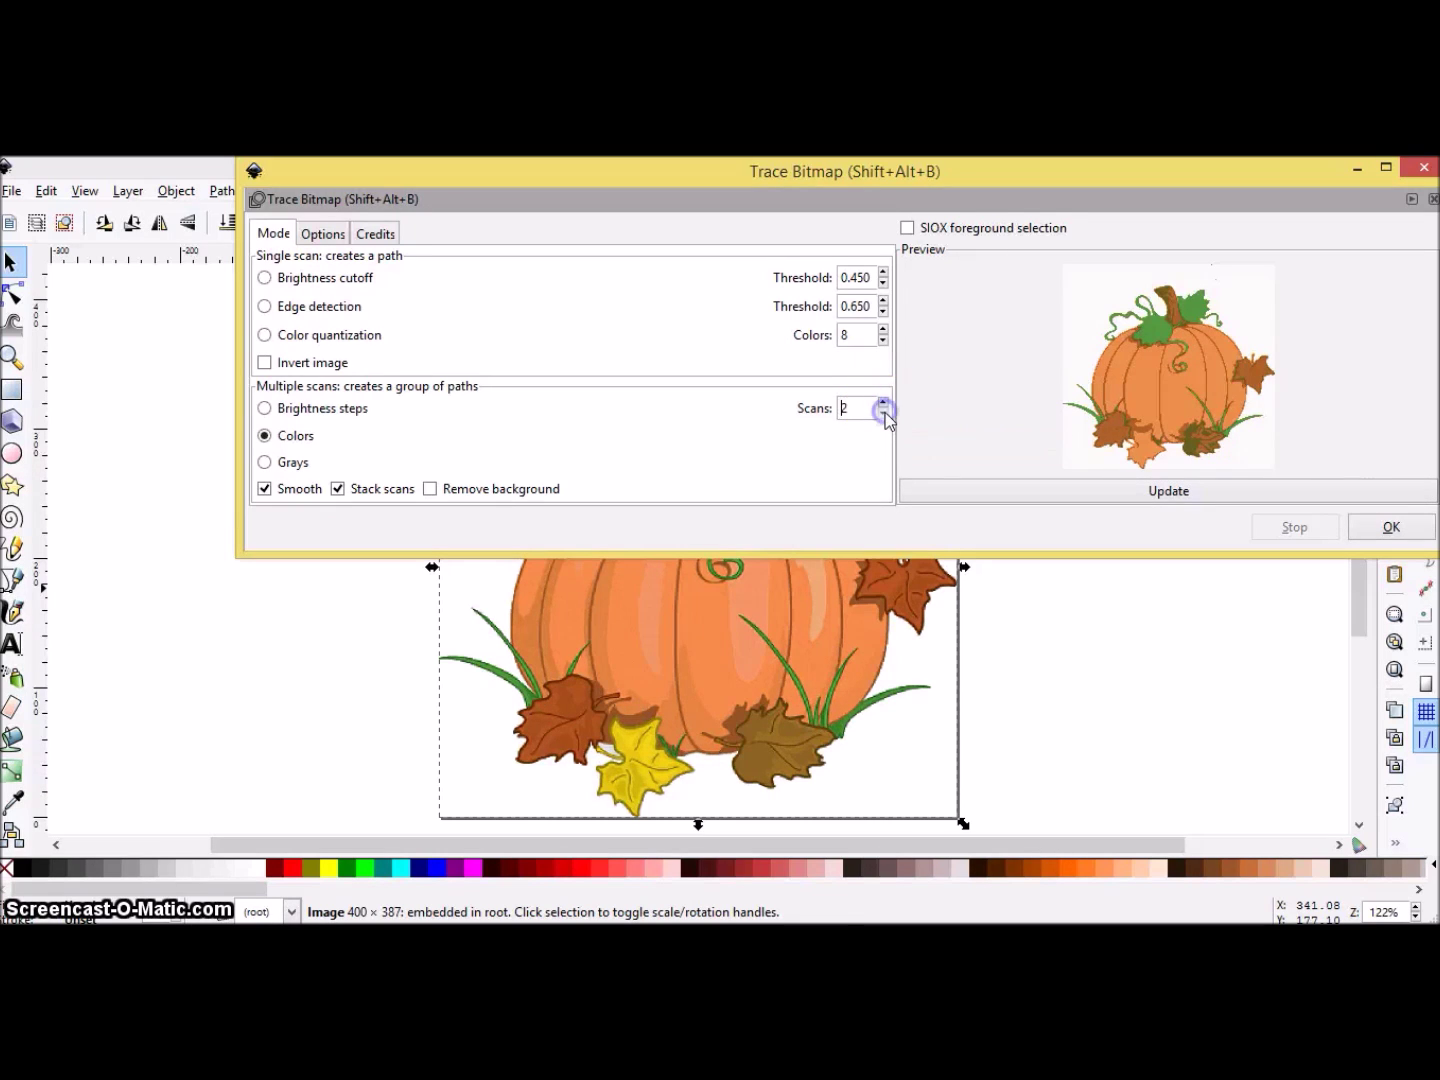
click(1126, 490)
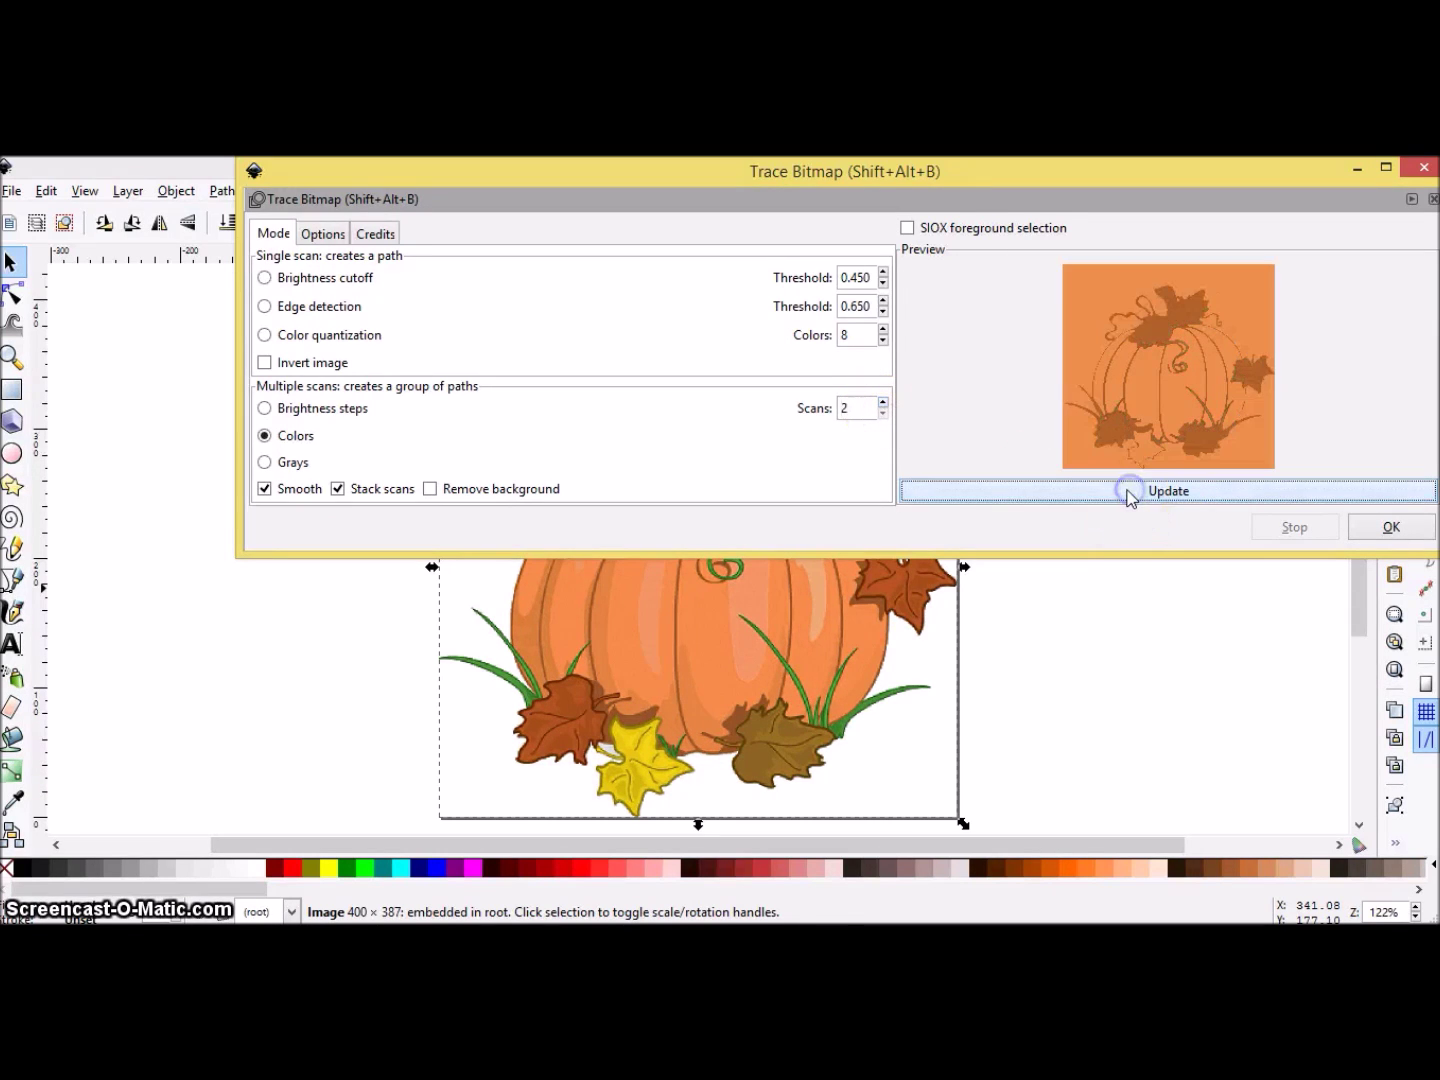
- Raise scans back up to 6 with previews at each count, then run the six-colour trace
click(883, 401)
click(961, 491)
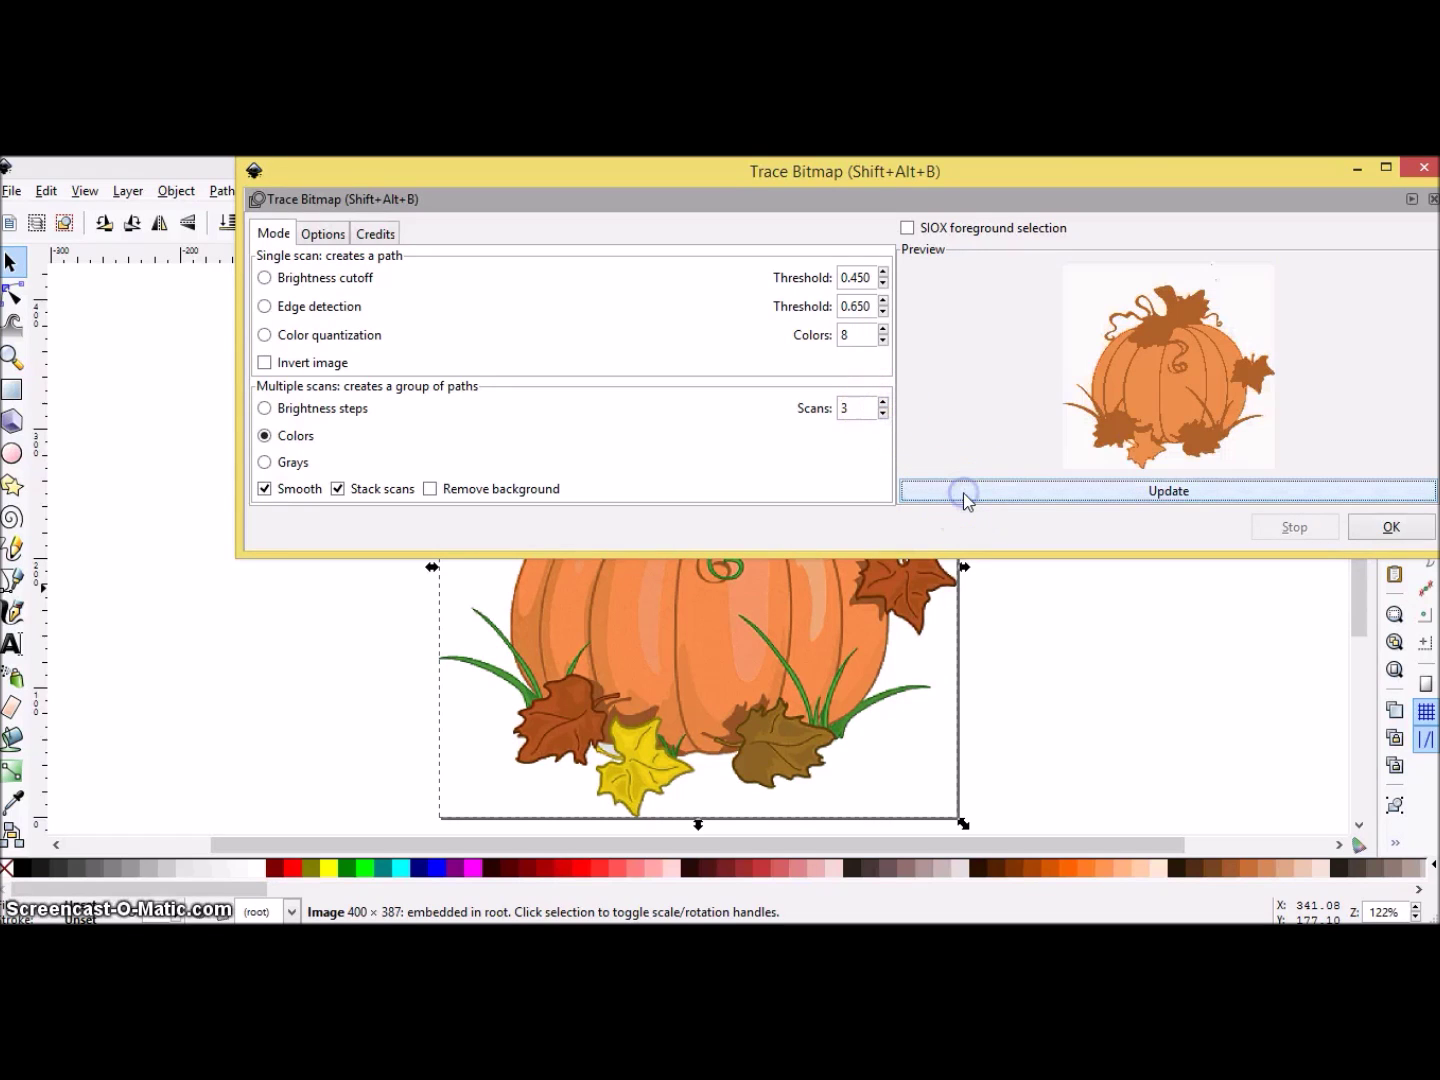
click(883, 401)
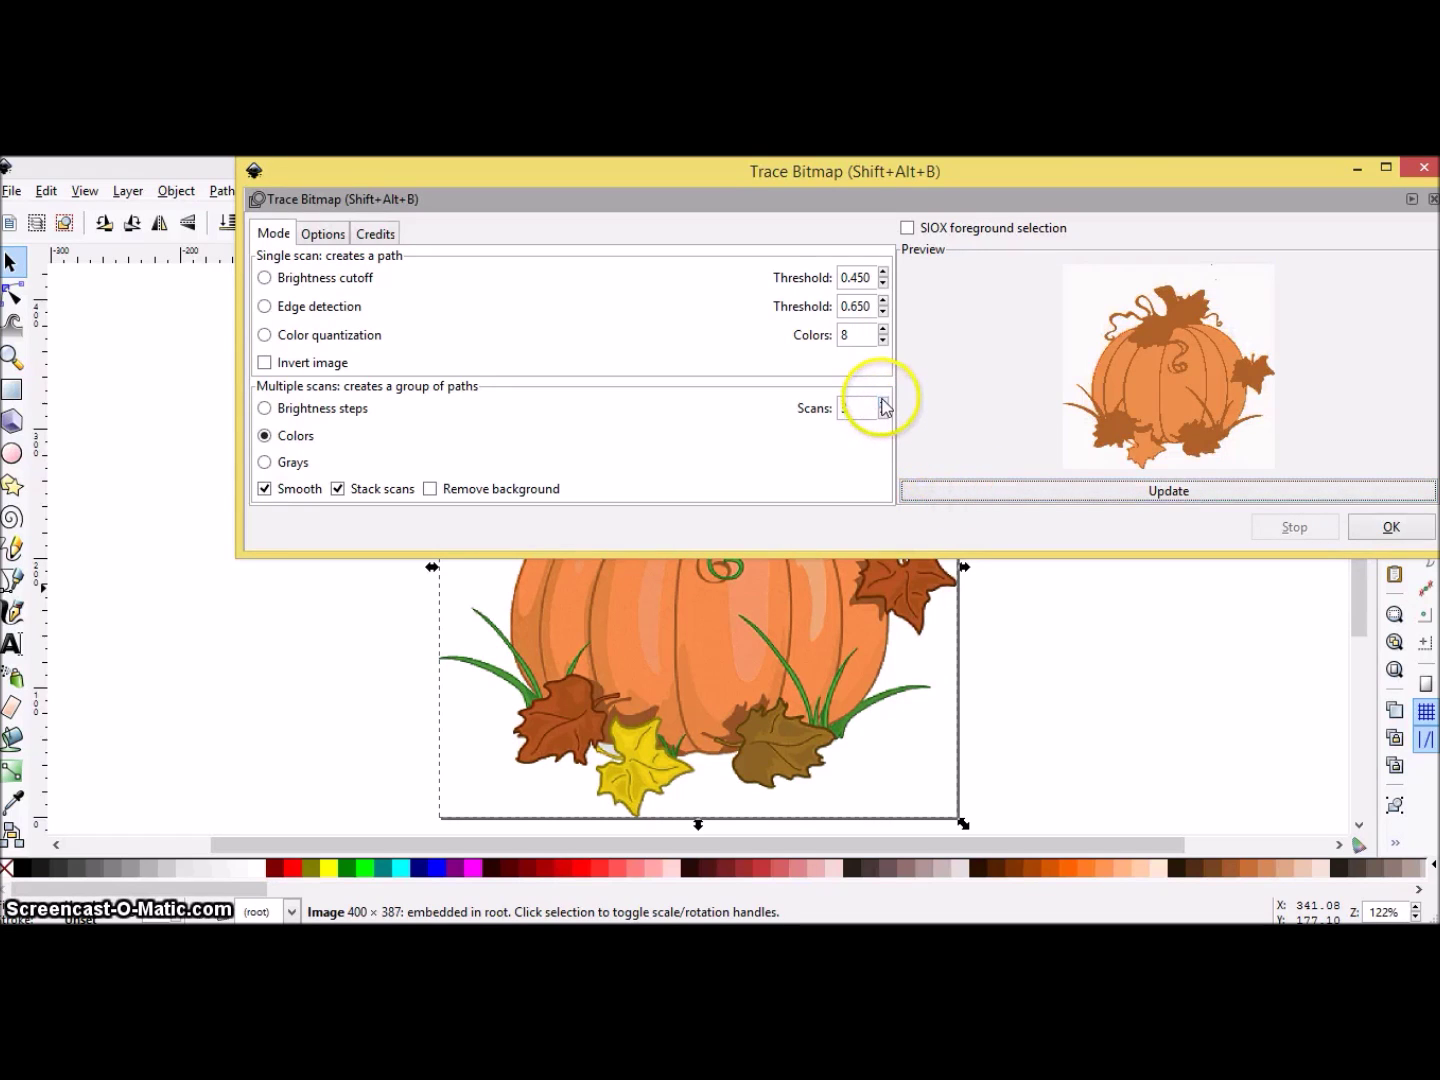
click(1058, 490)
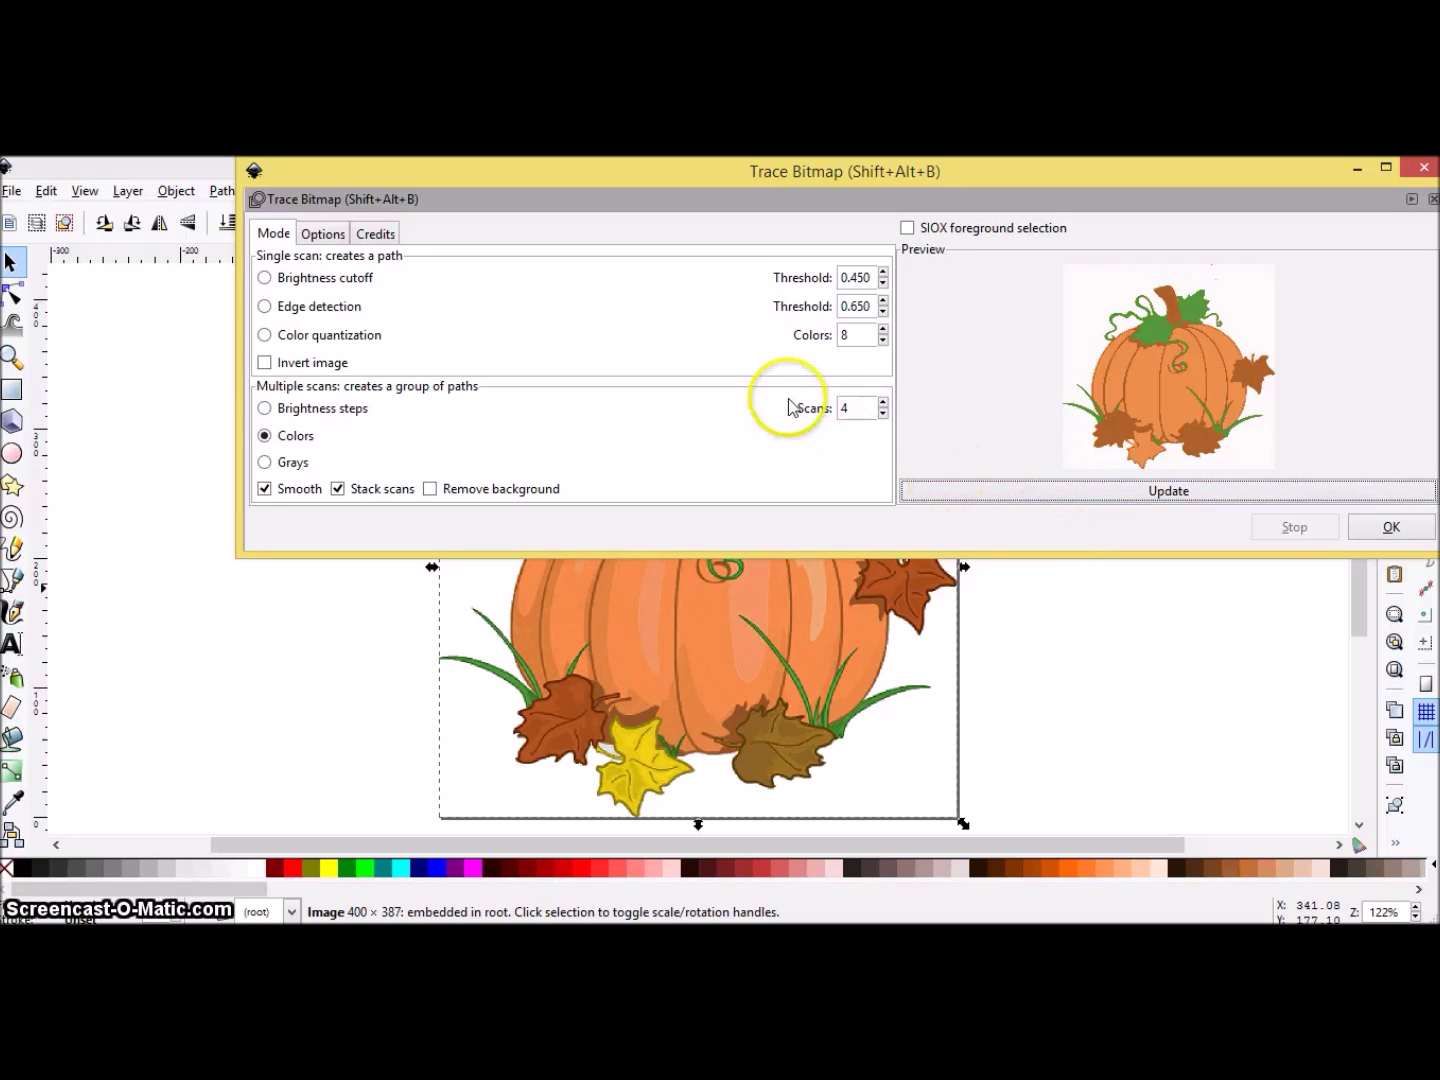
click(883, 401)
click(946, 489)
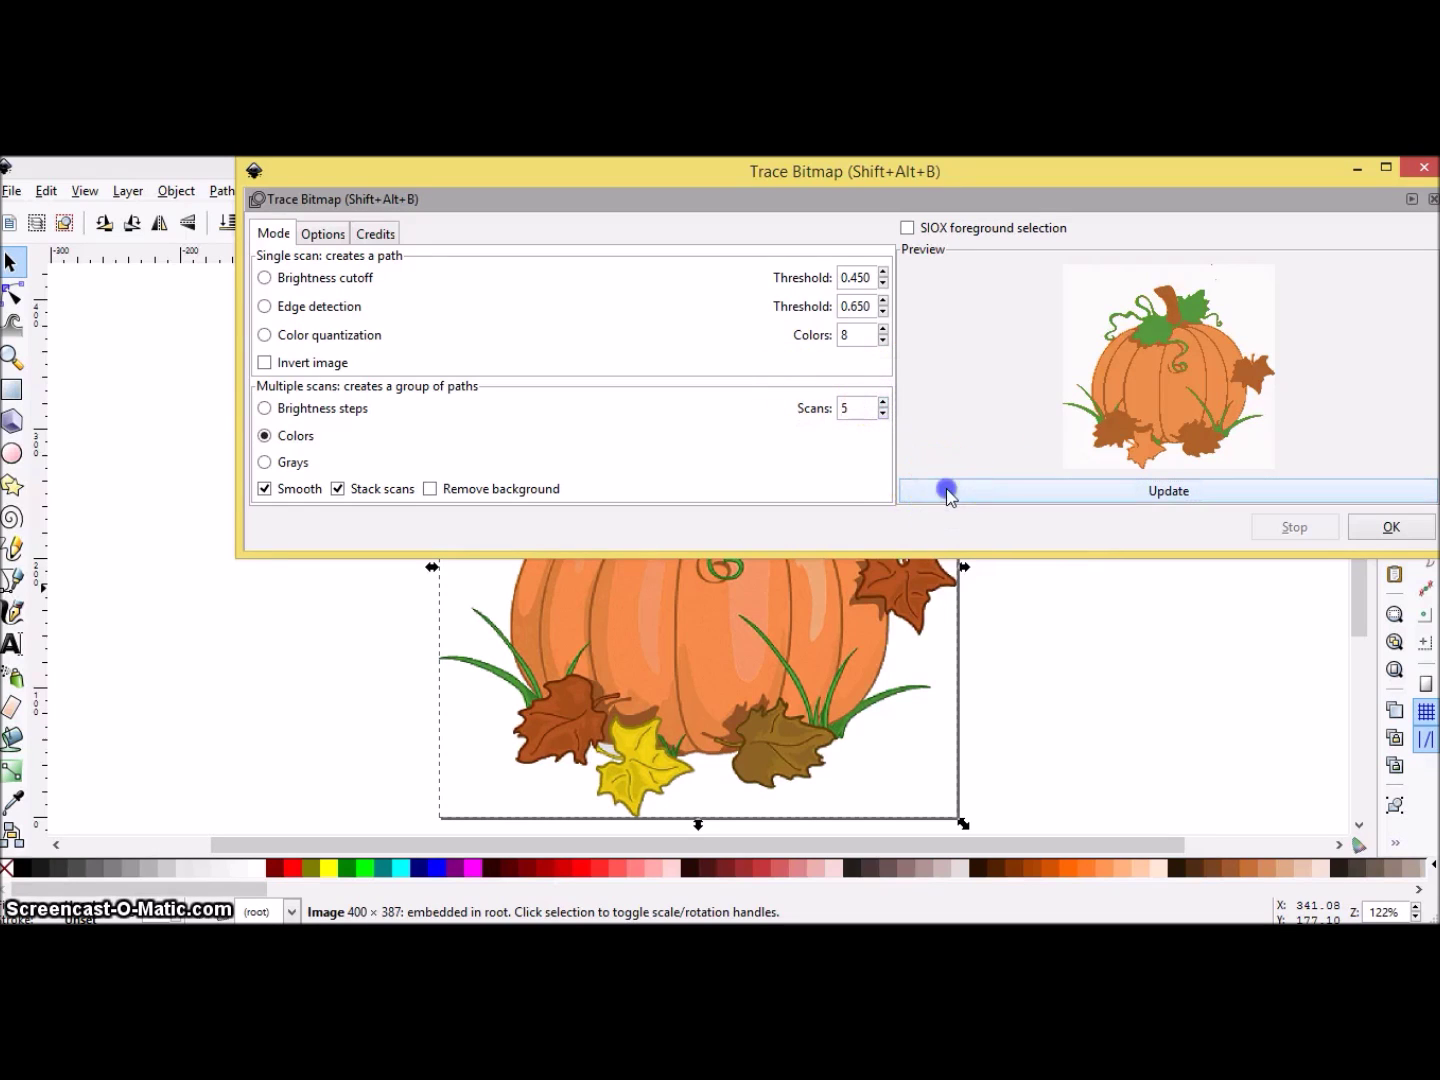
click(883, 401)
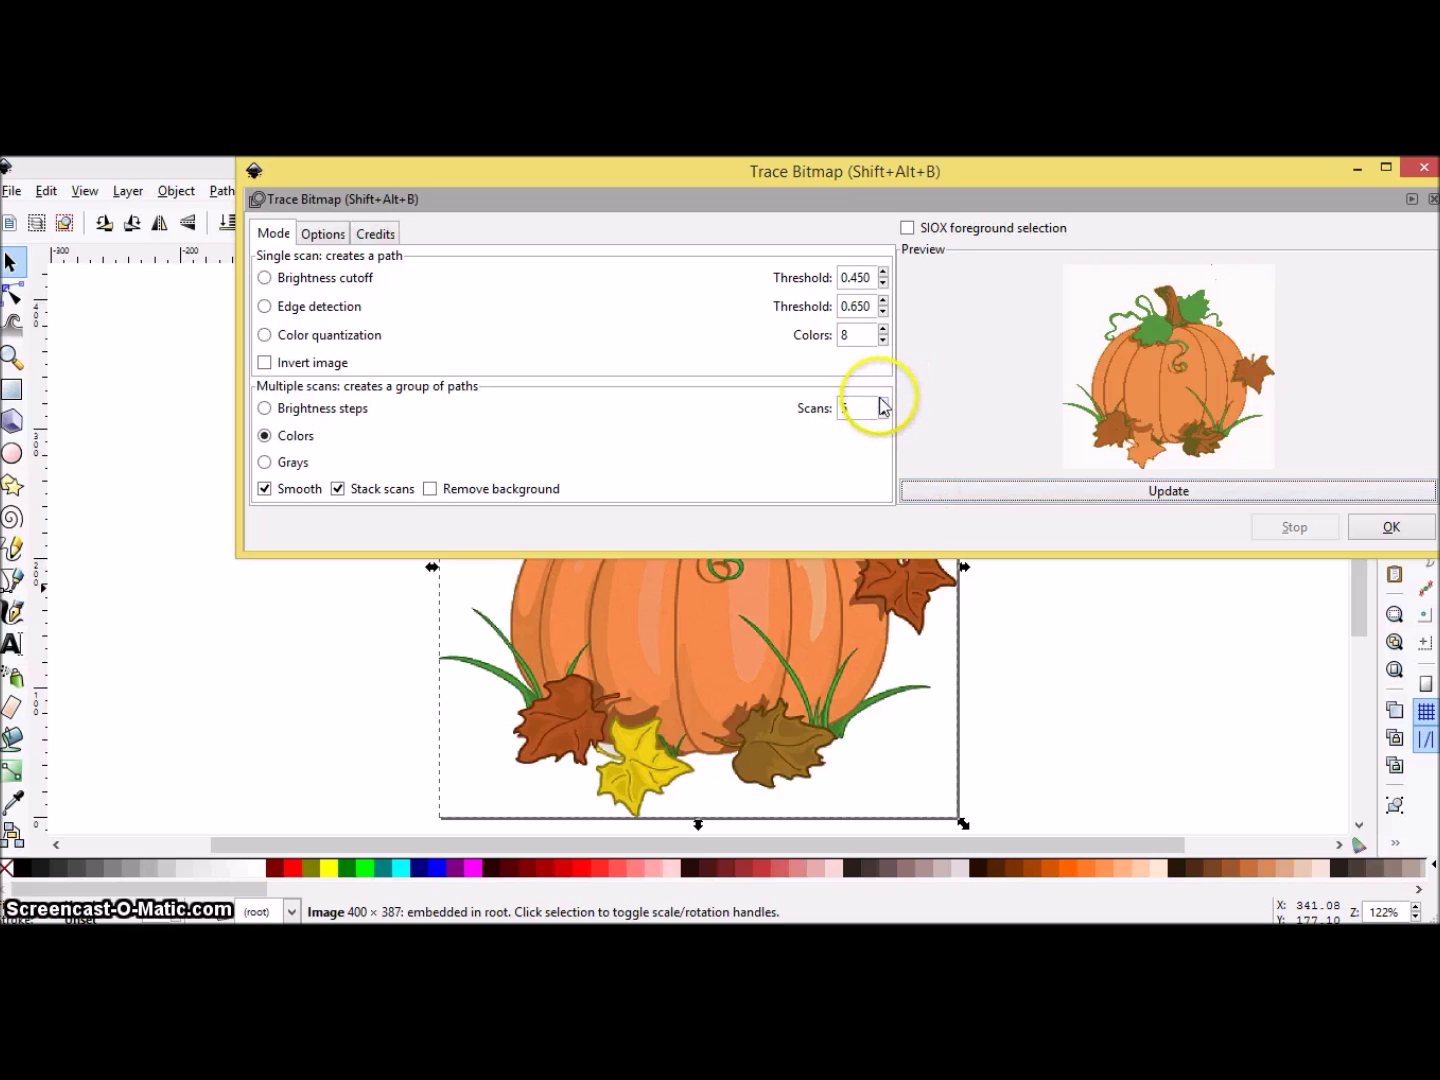
click(958, 490)
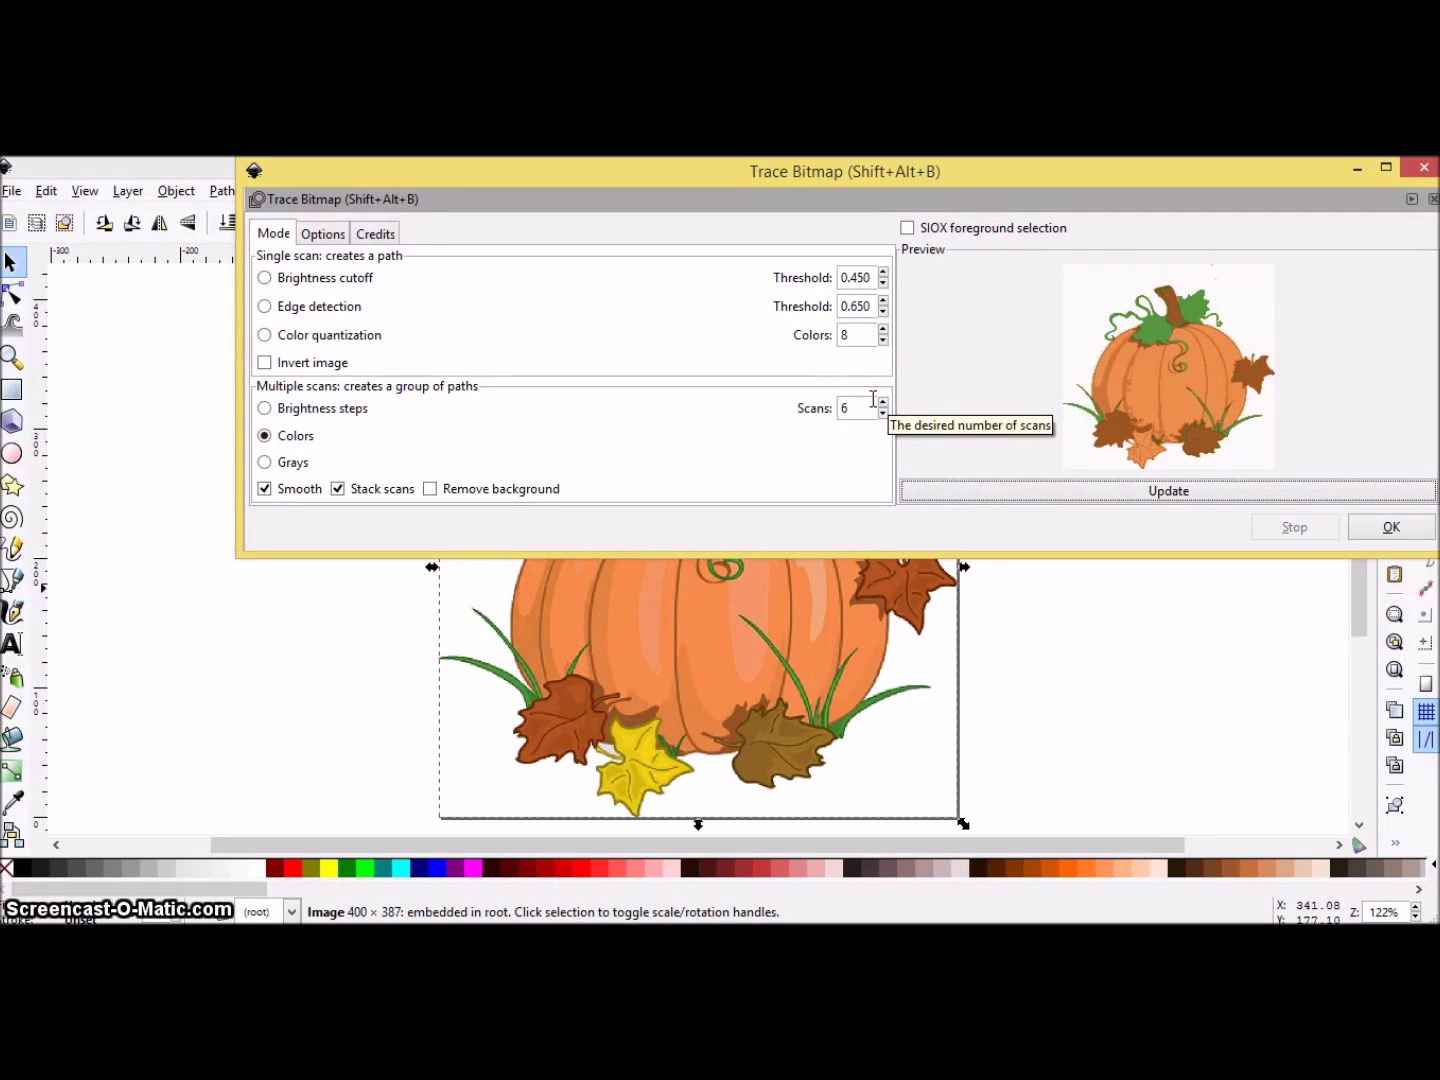
click(1408, 535)
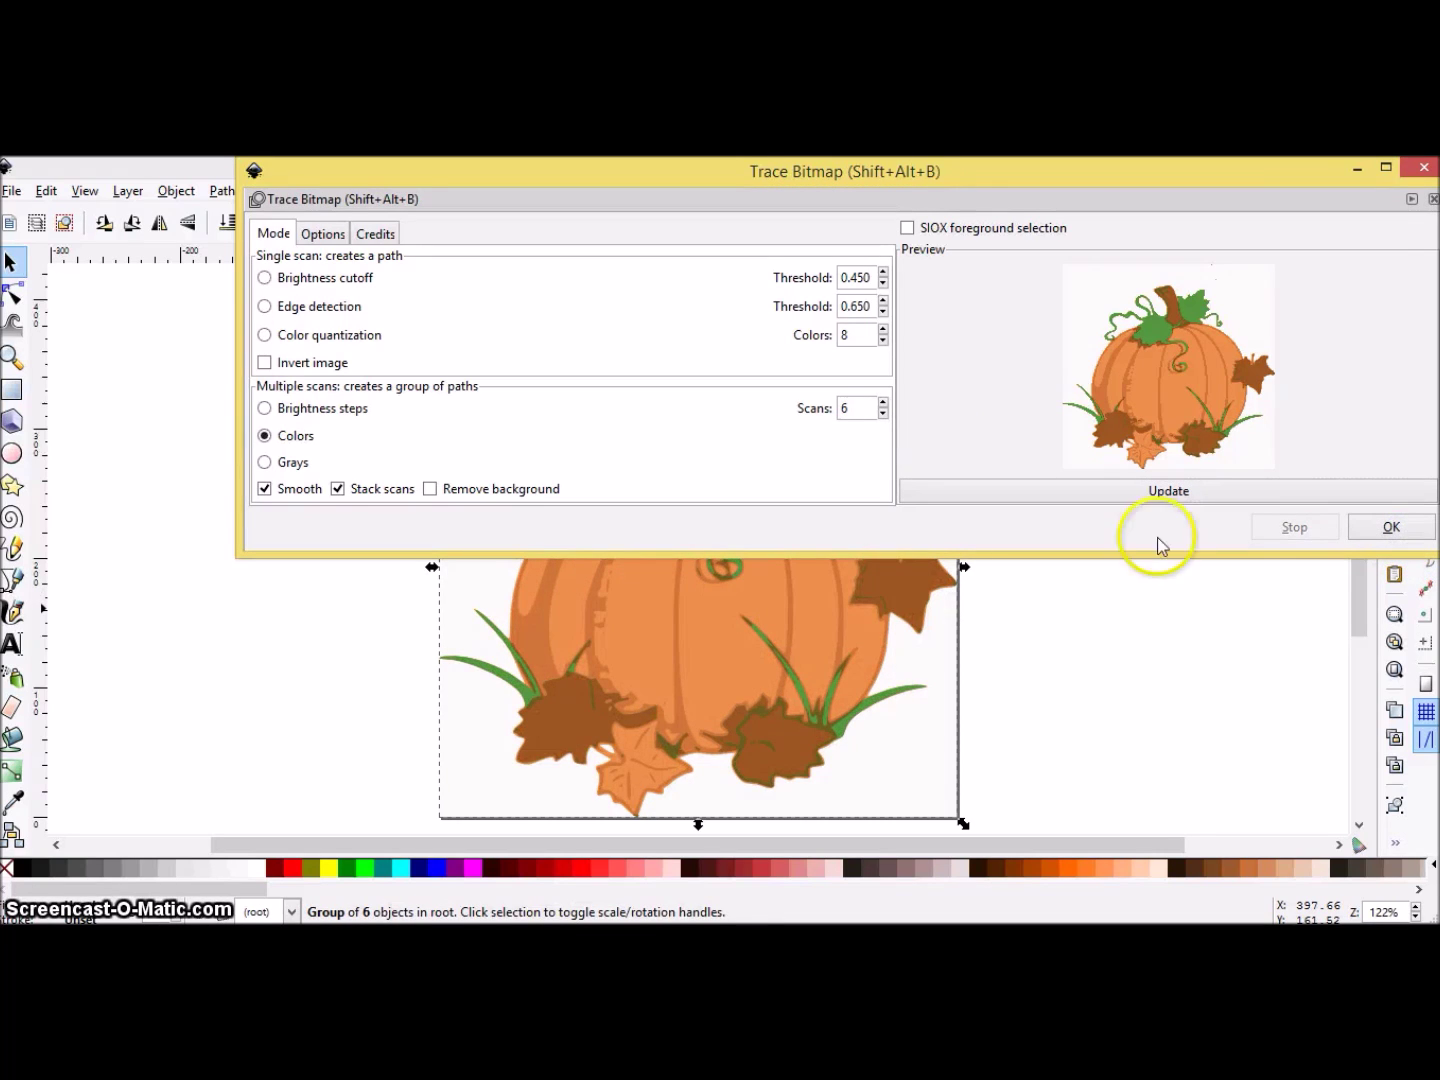
- Close Trace Bitmap and set the traced pumpkin group beside the original bitmap
click(1424, 167)
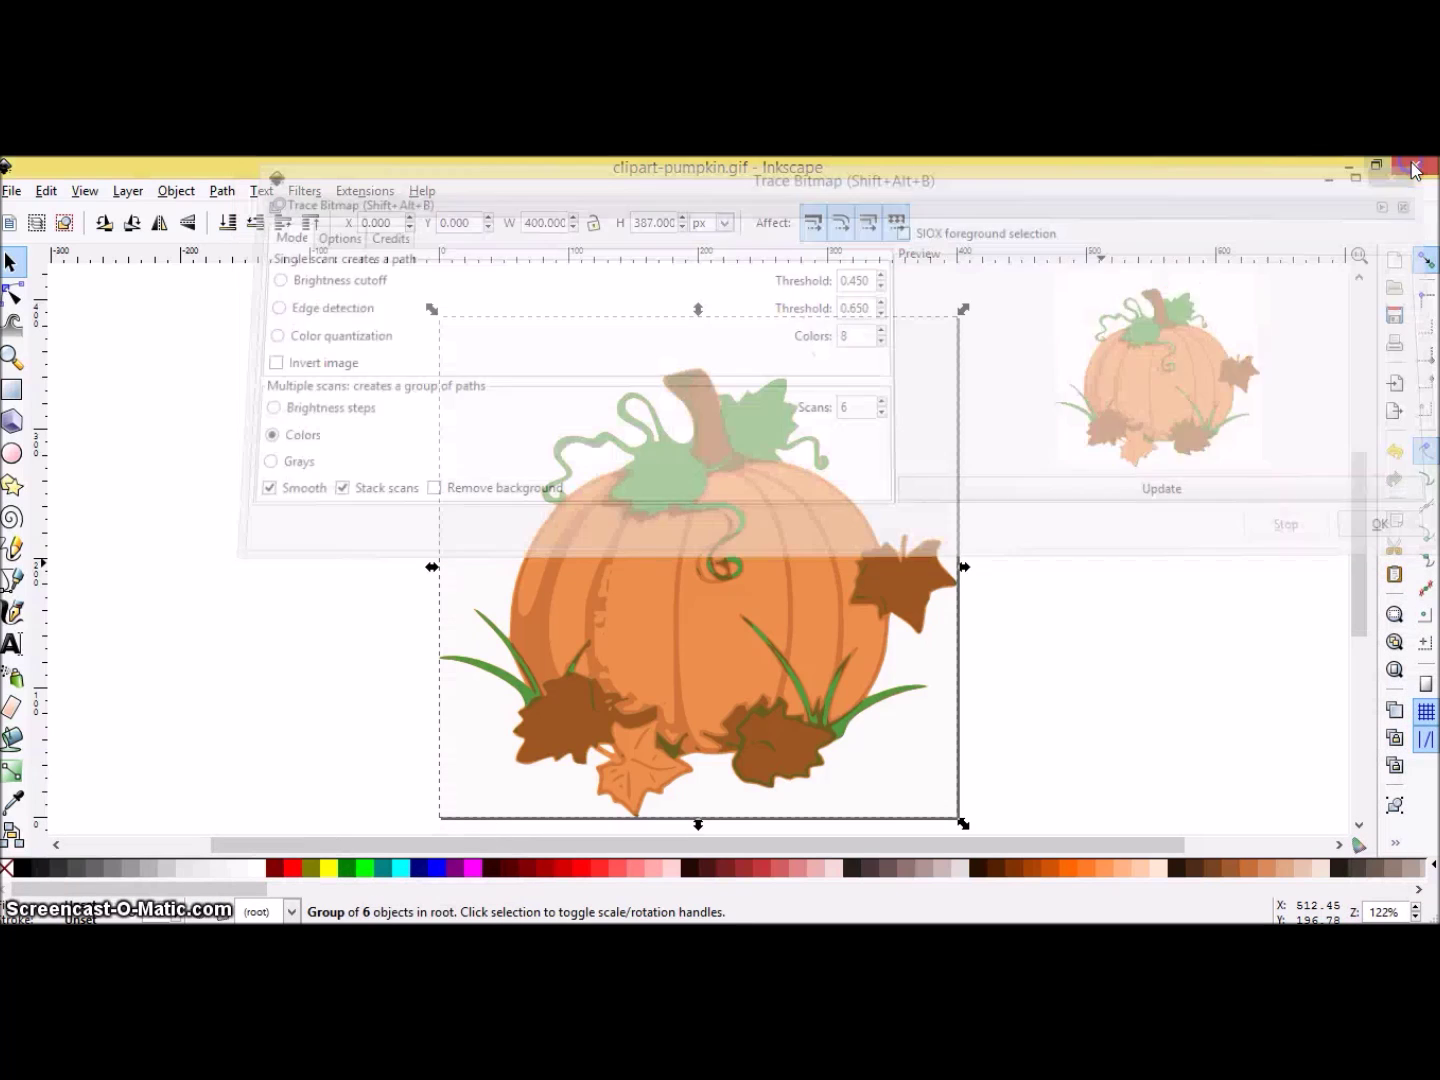
mouse_move(803, 540)
mouse_down()
mouse_move(916, 524)
mouse_move(1246, 527)
mouse_up()
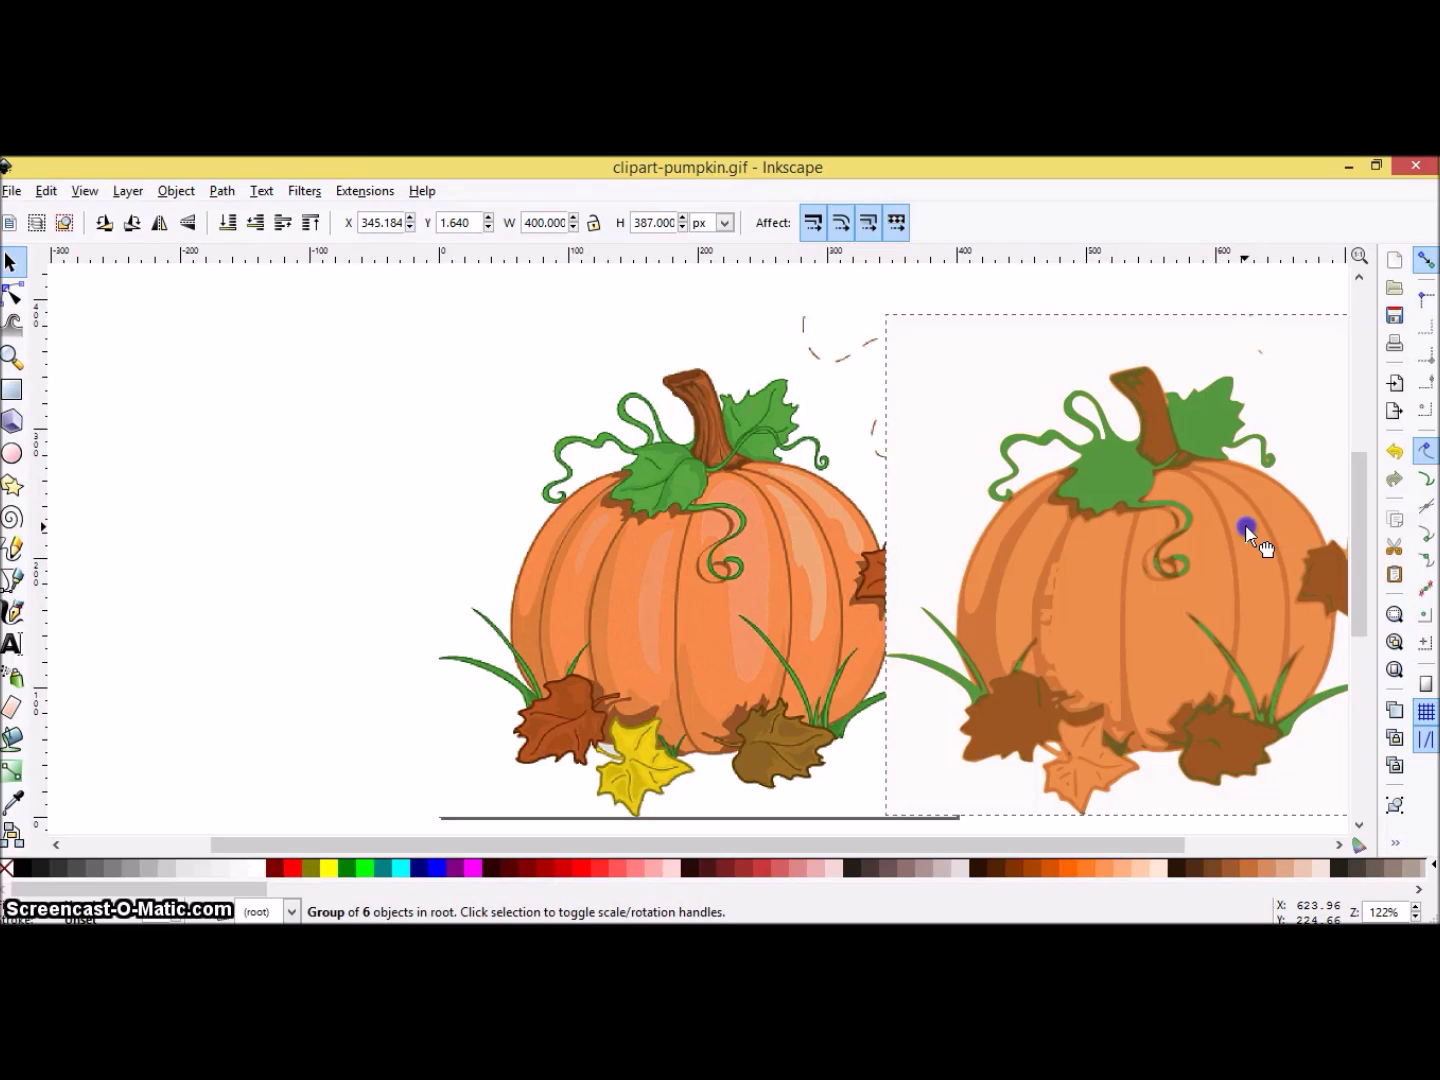
key(alt+Up)
click(1245, 524)
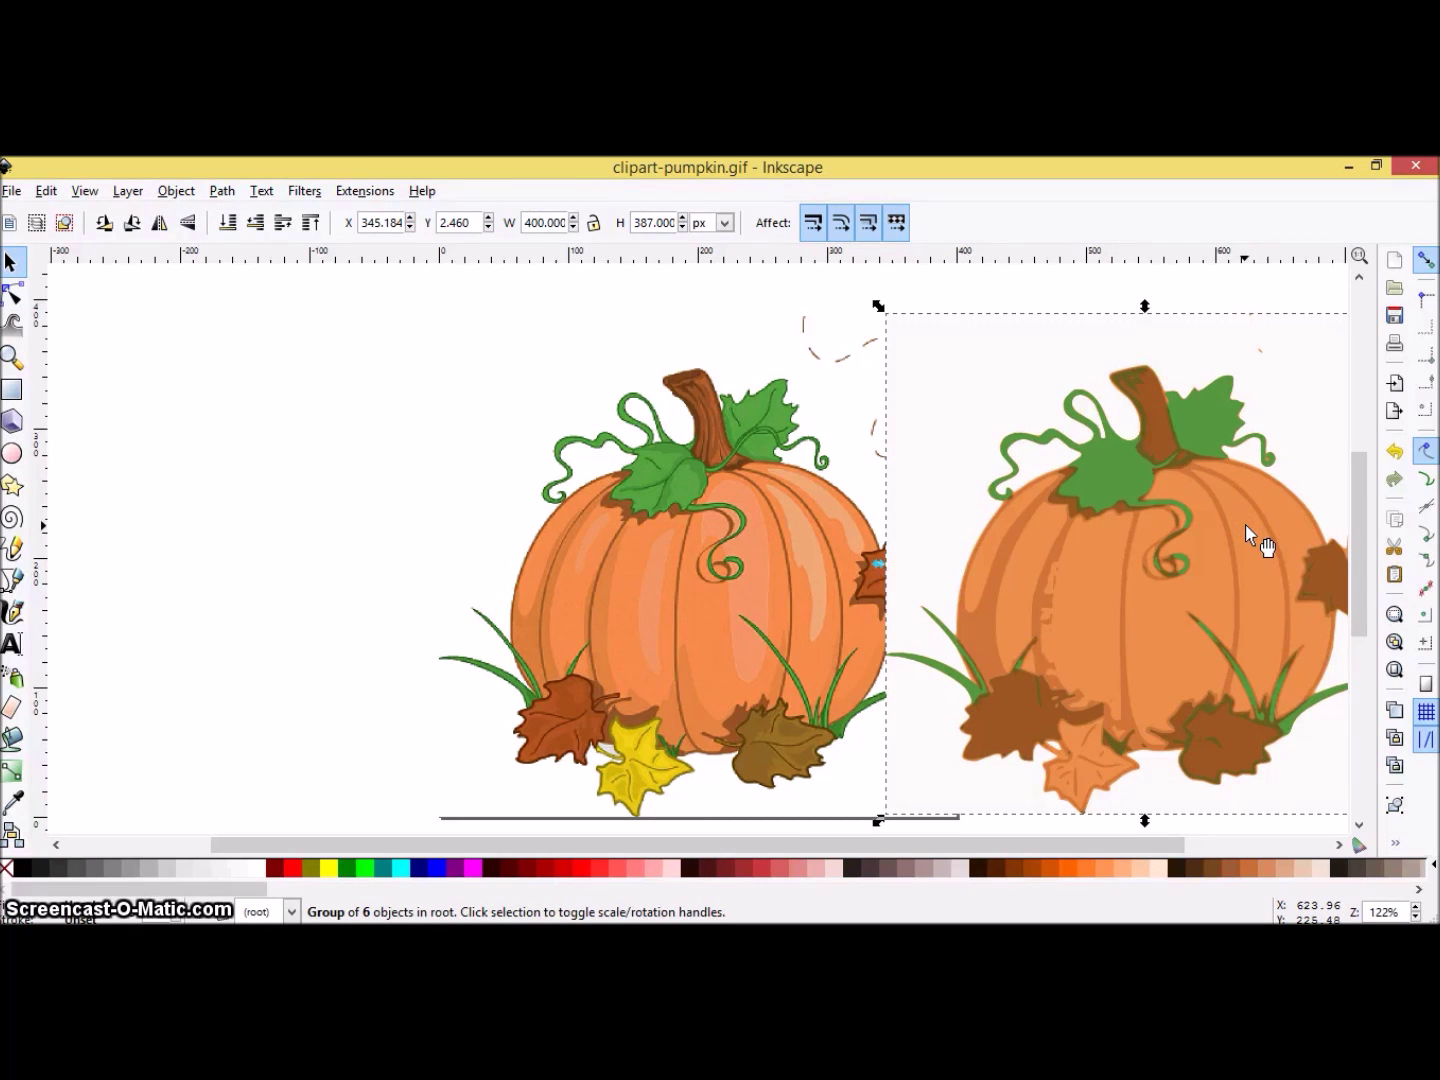
drag(601, 544, 379, 550)
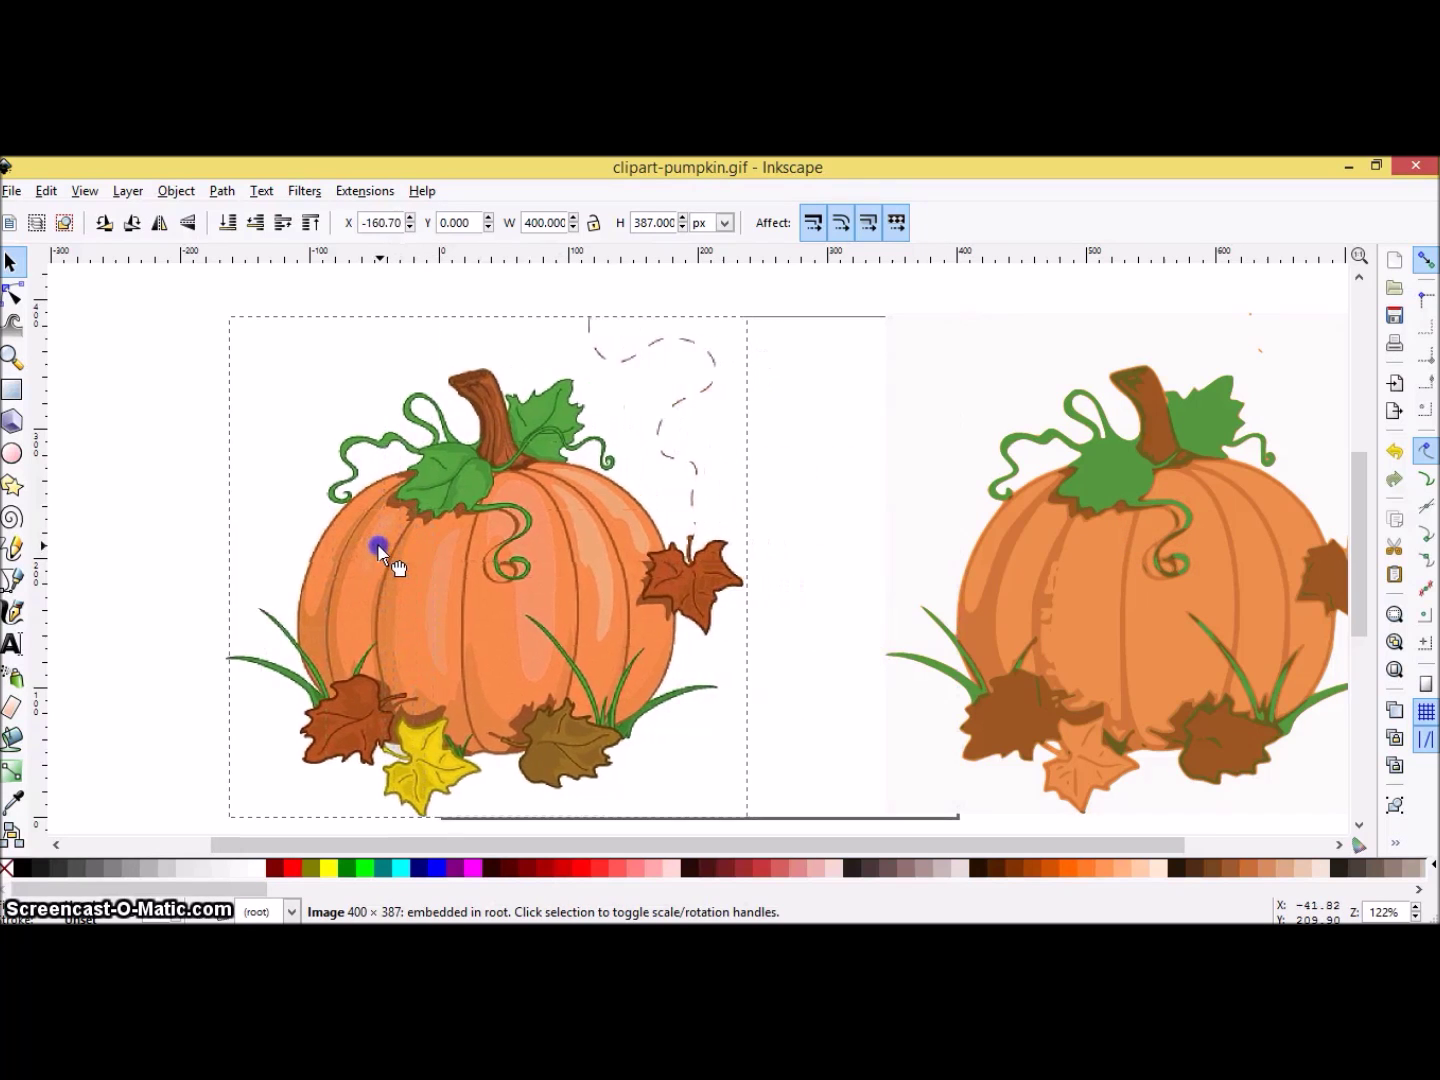
drag(958, 582, 788, 573)
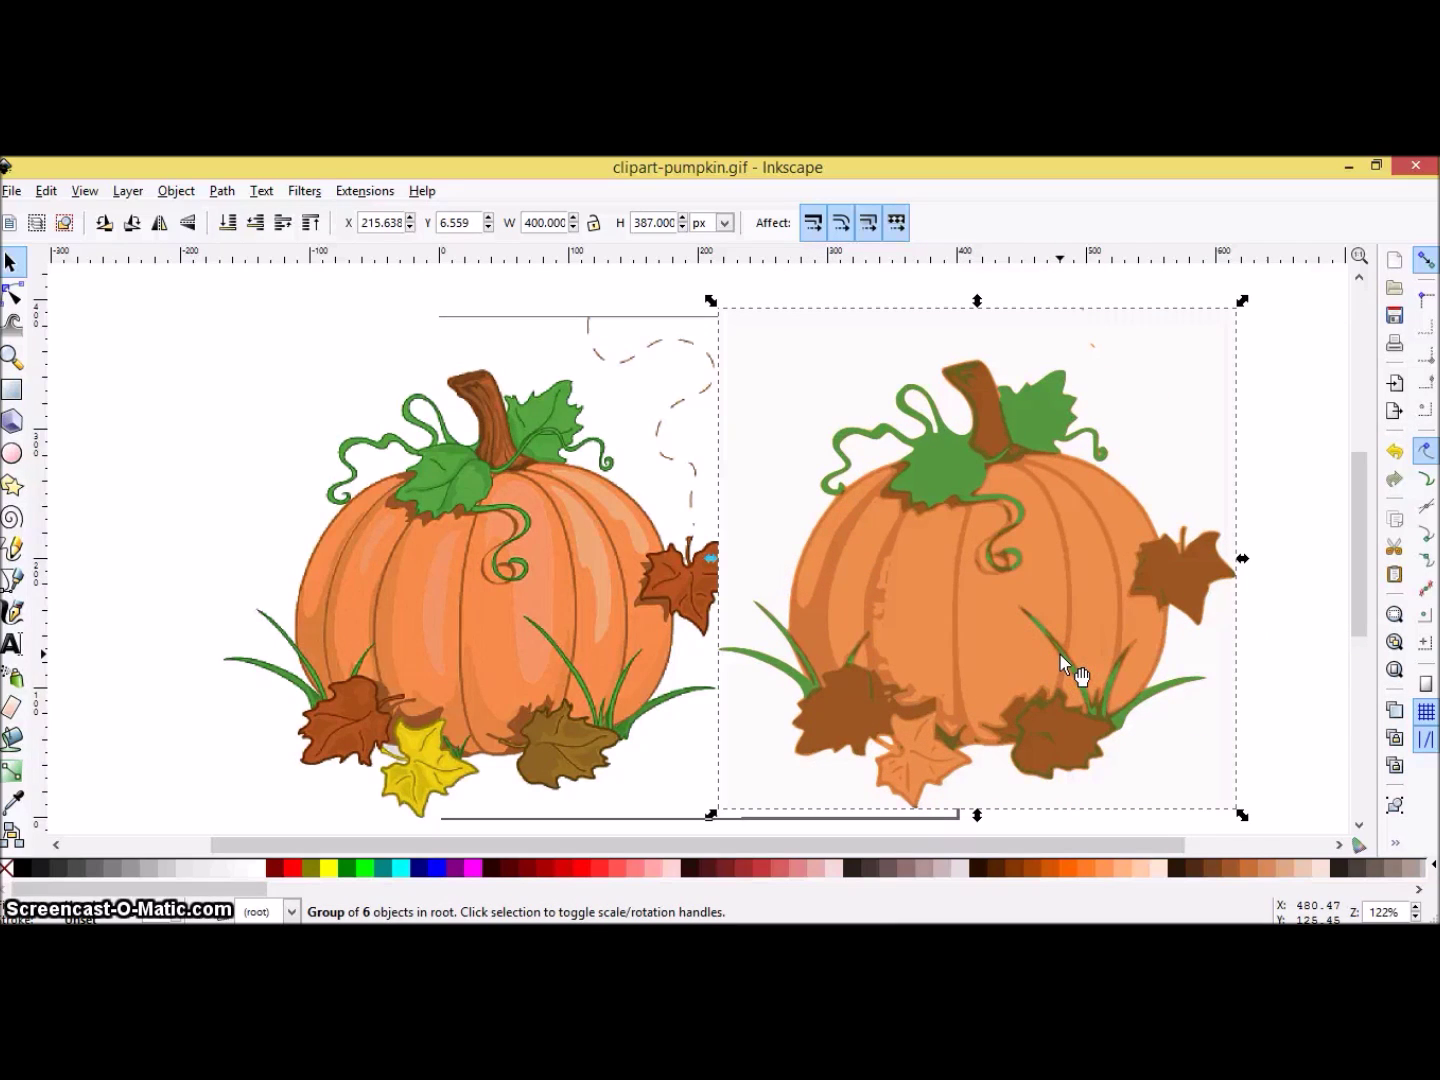
- Delete the original bitmap pumpkin and move the traced group onto the page
click(487, 600)
right_click(489, 601)
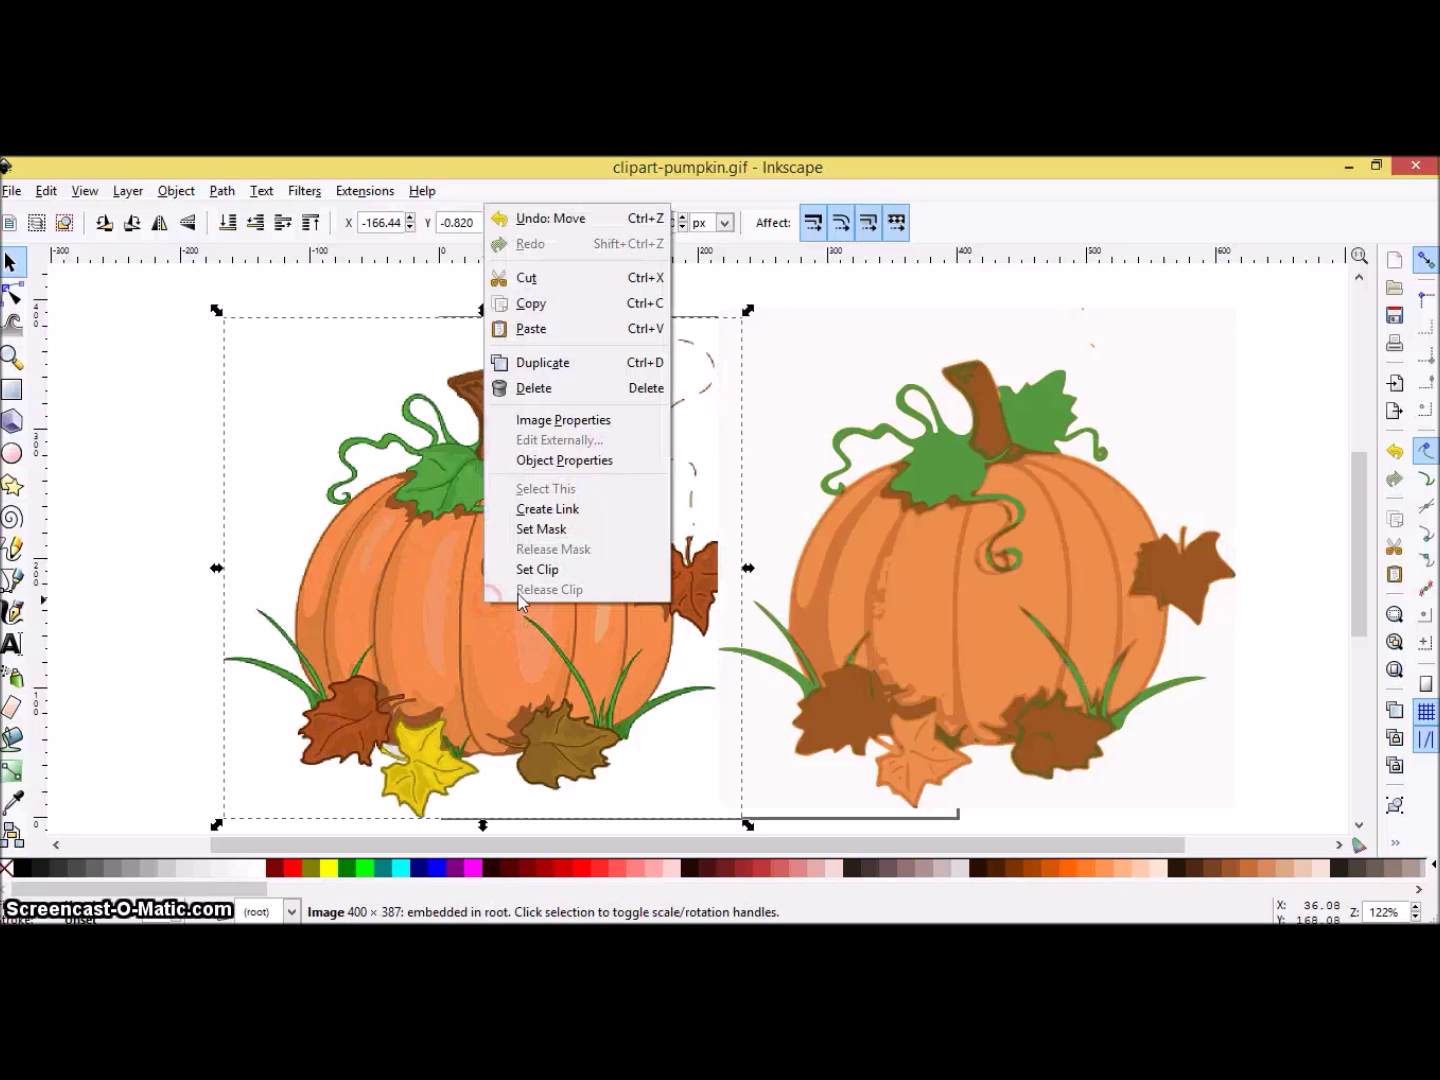
click(575, 388)
drag(958, 588, 672, 588)
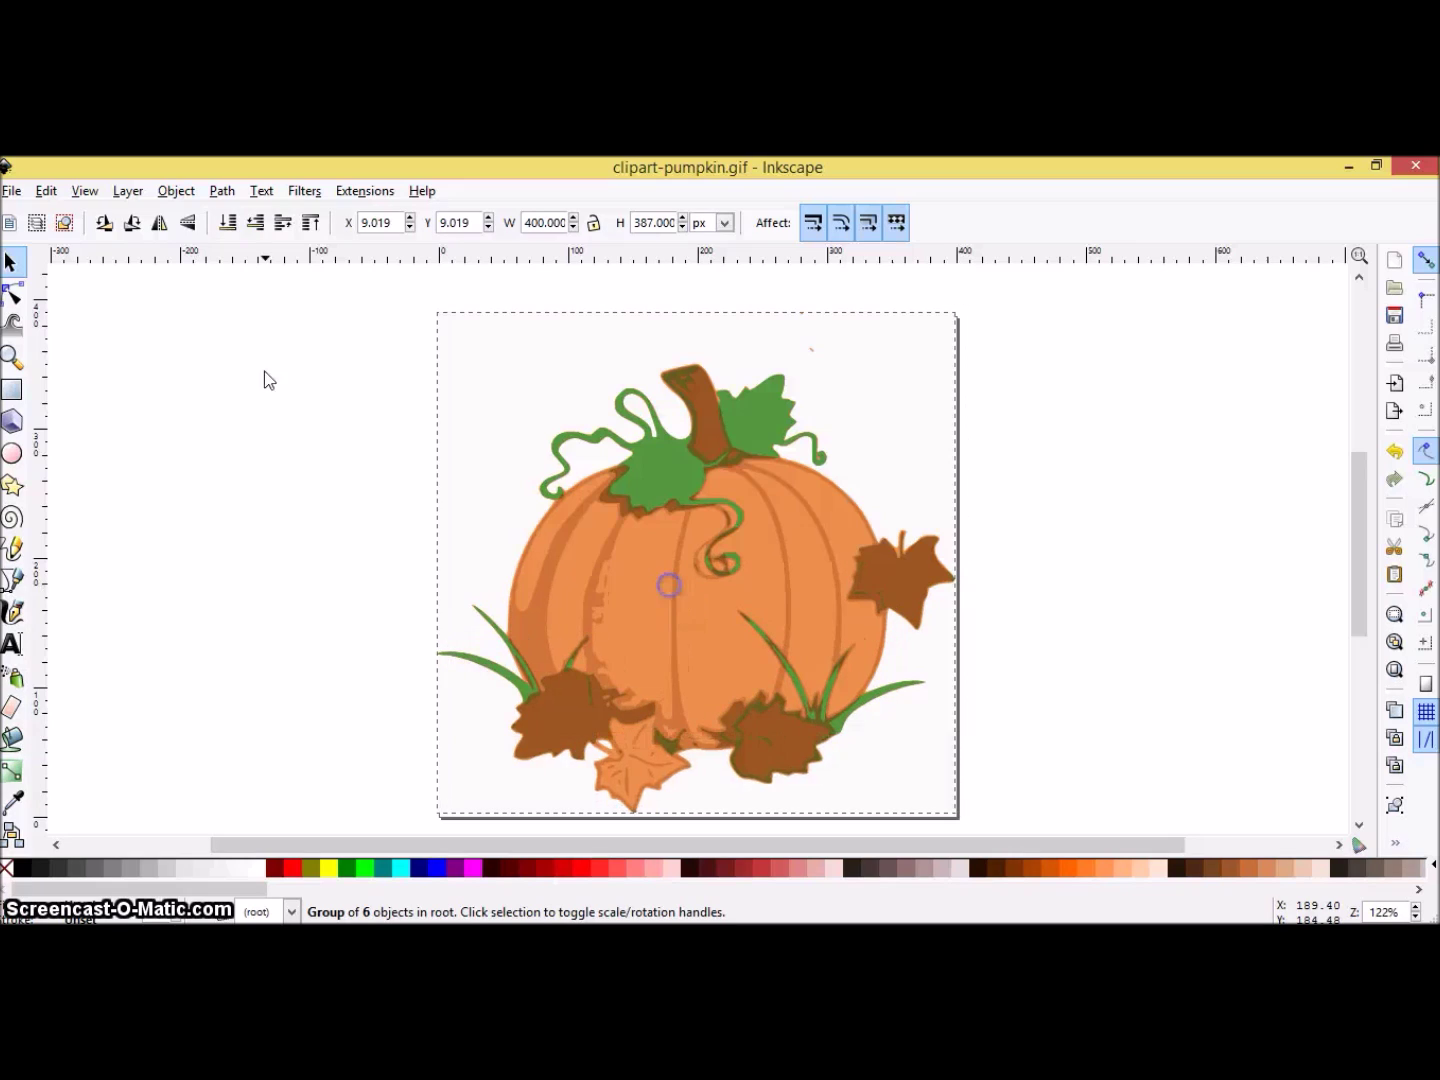
- Save the drawing with Save As as Inkscape SVG 'fall pumpkin' on the Desktop
click(12, 191)
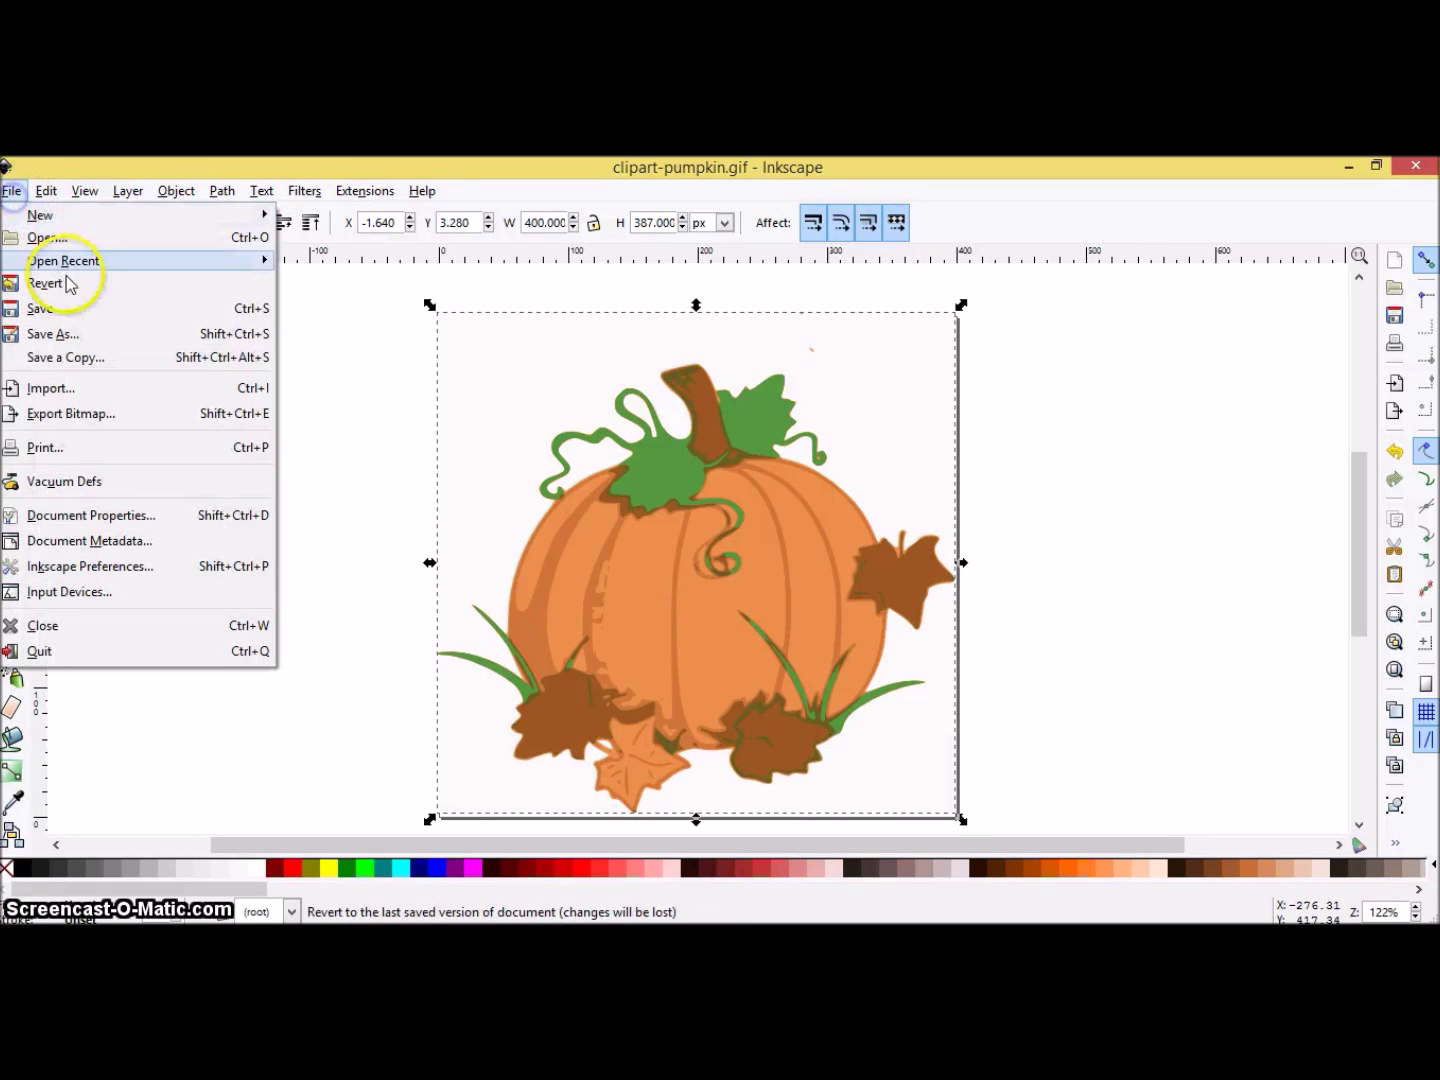
click(87, 328)
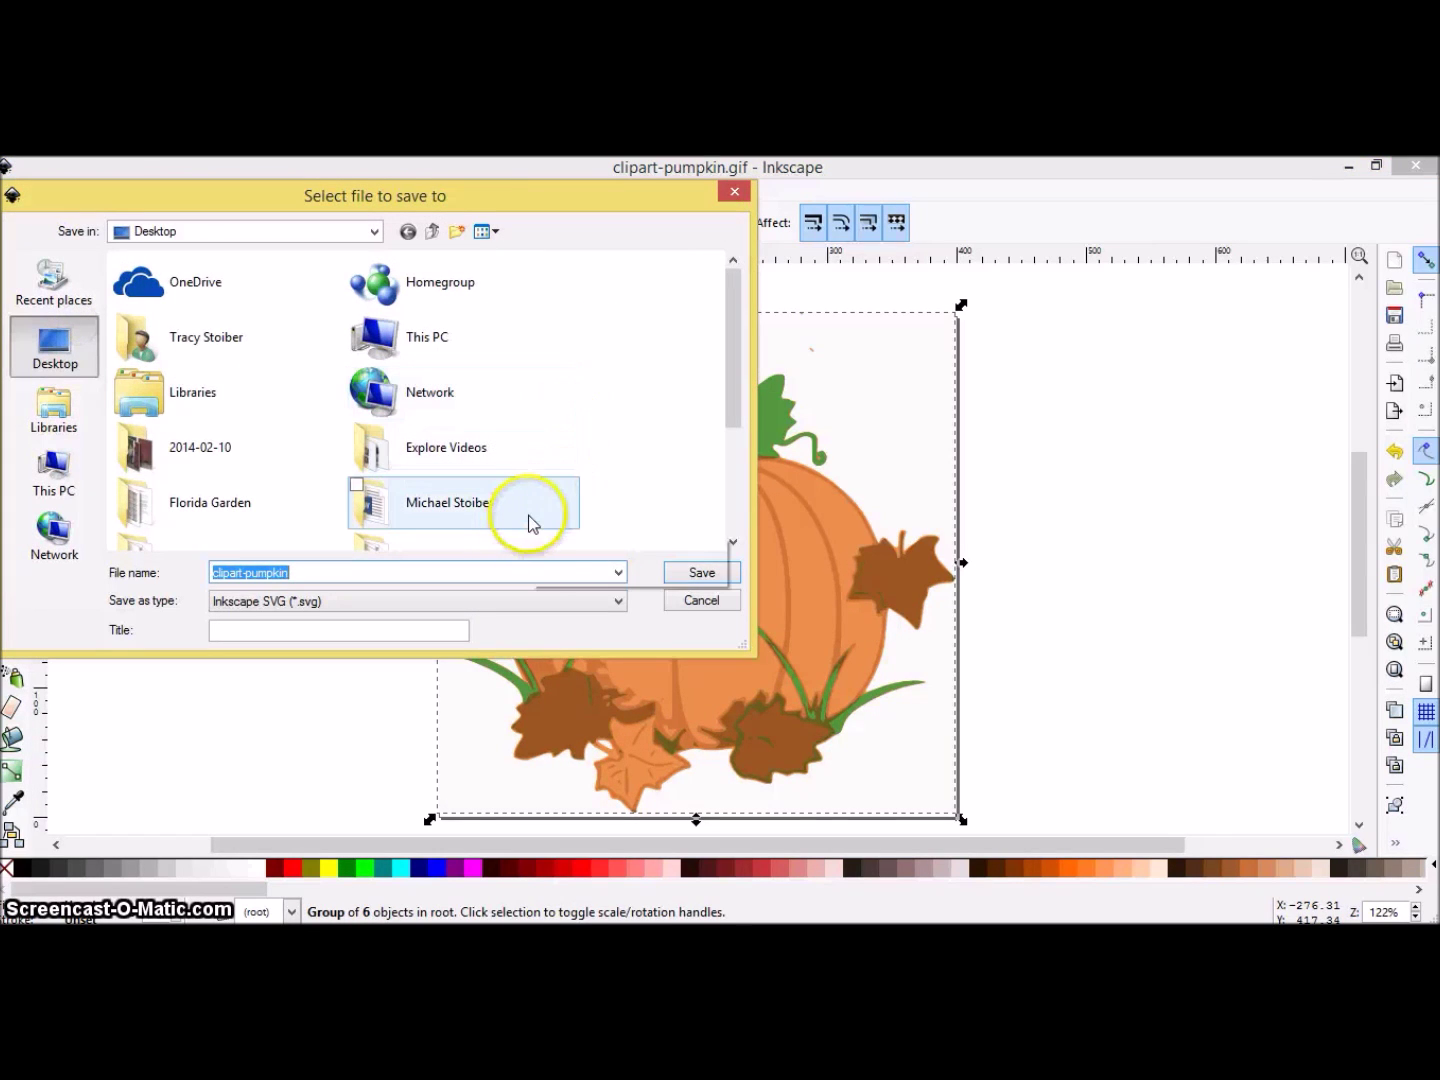
text(fall )
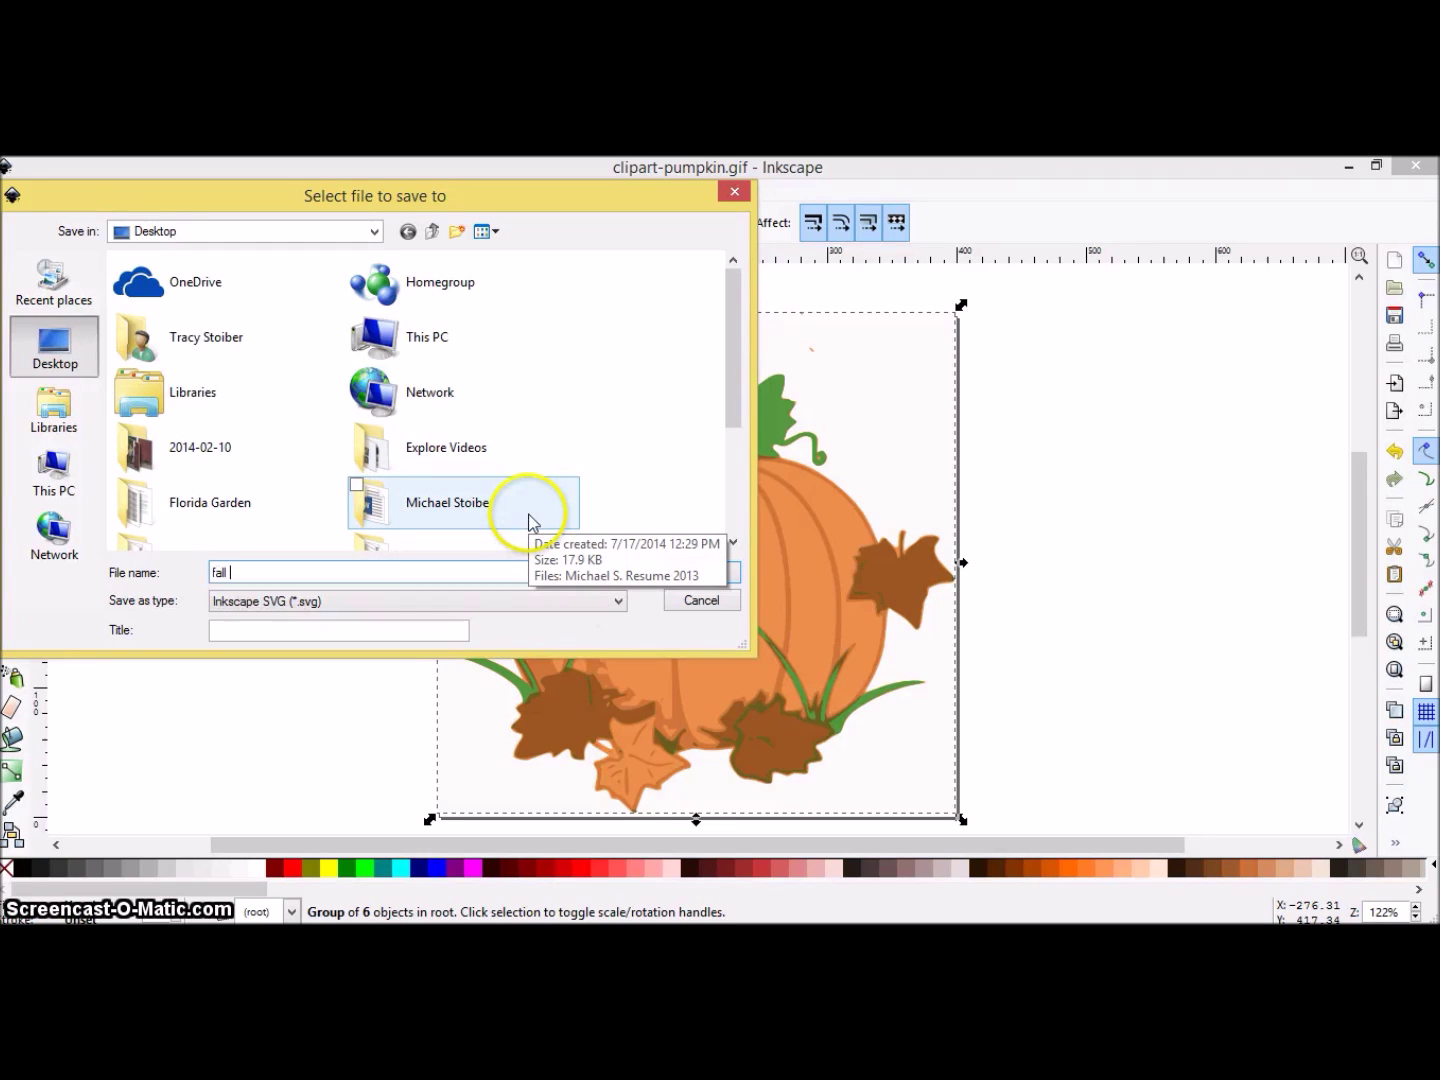
text(pumpkin)
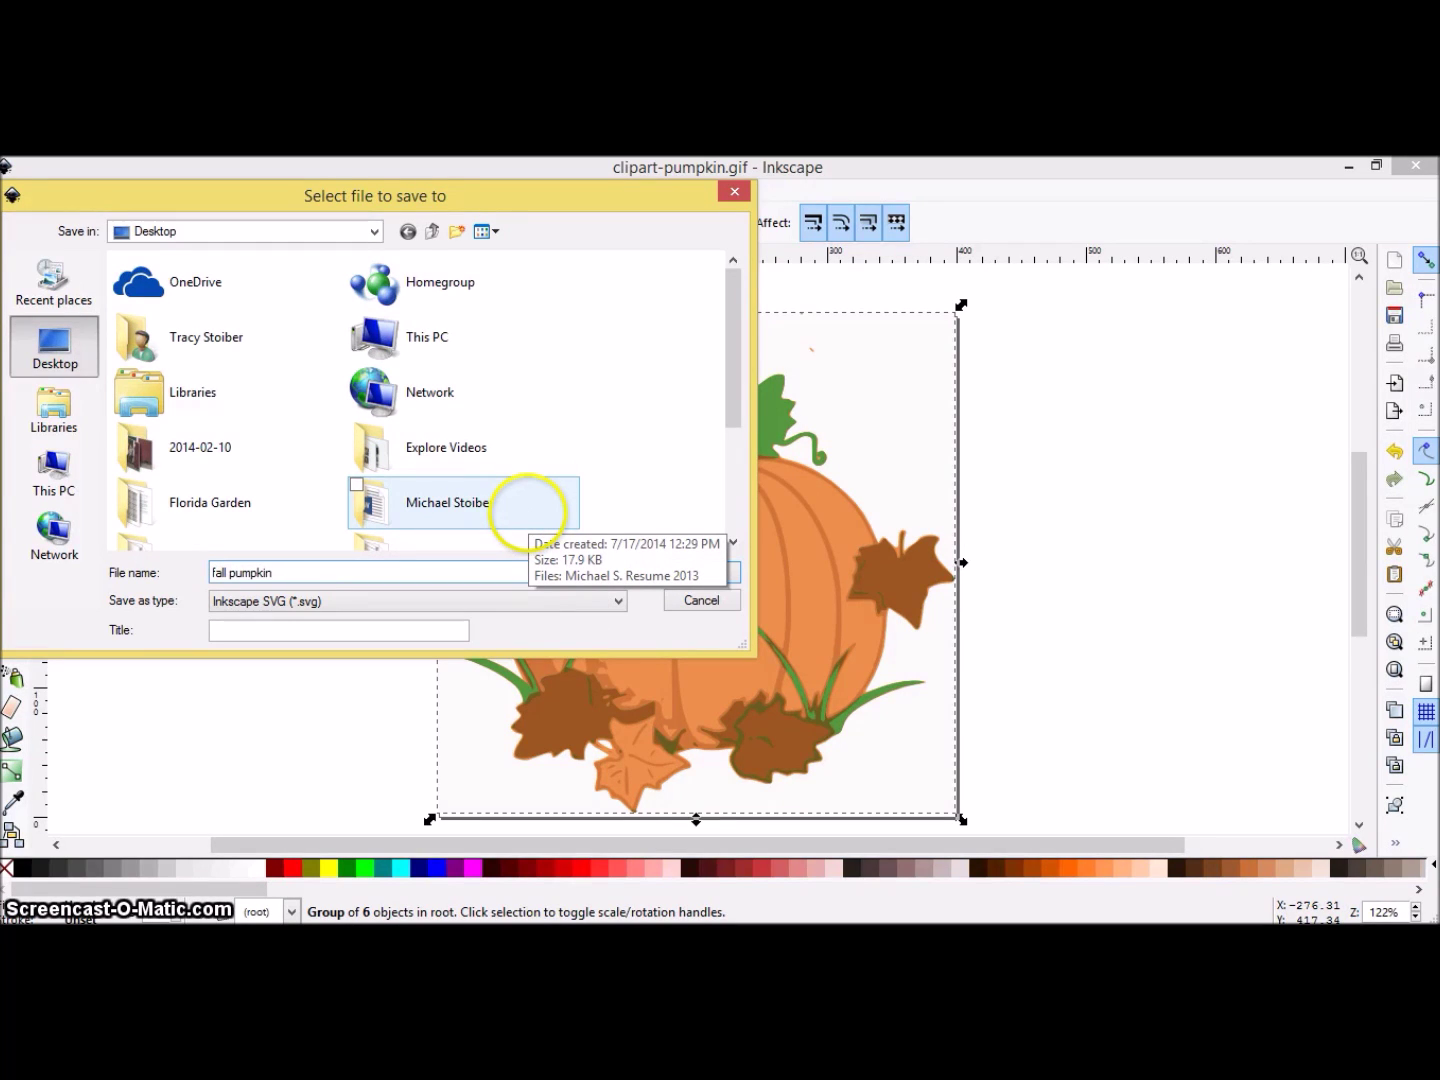
click(685, 572)
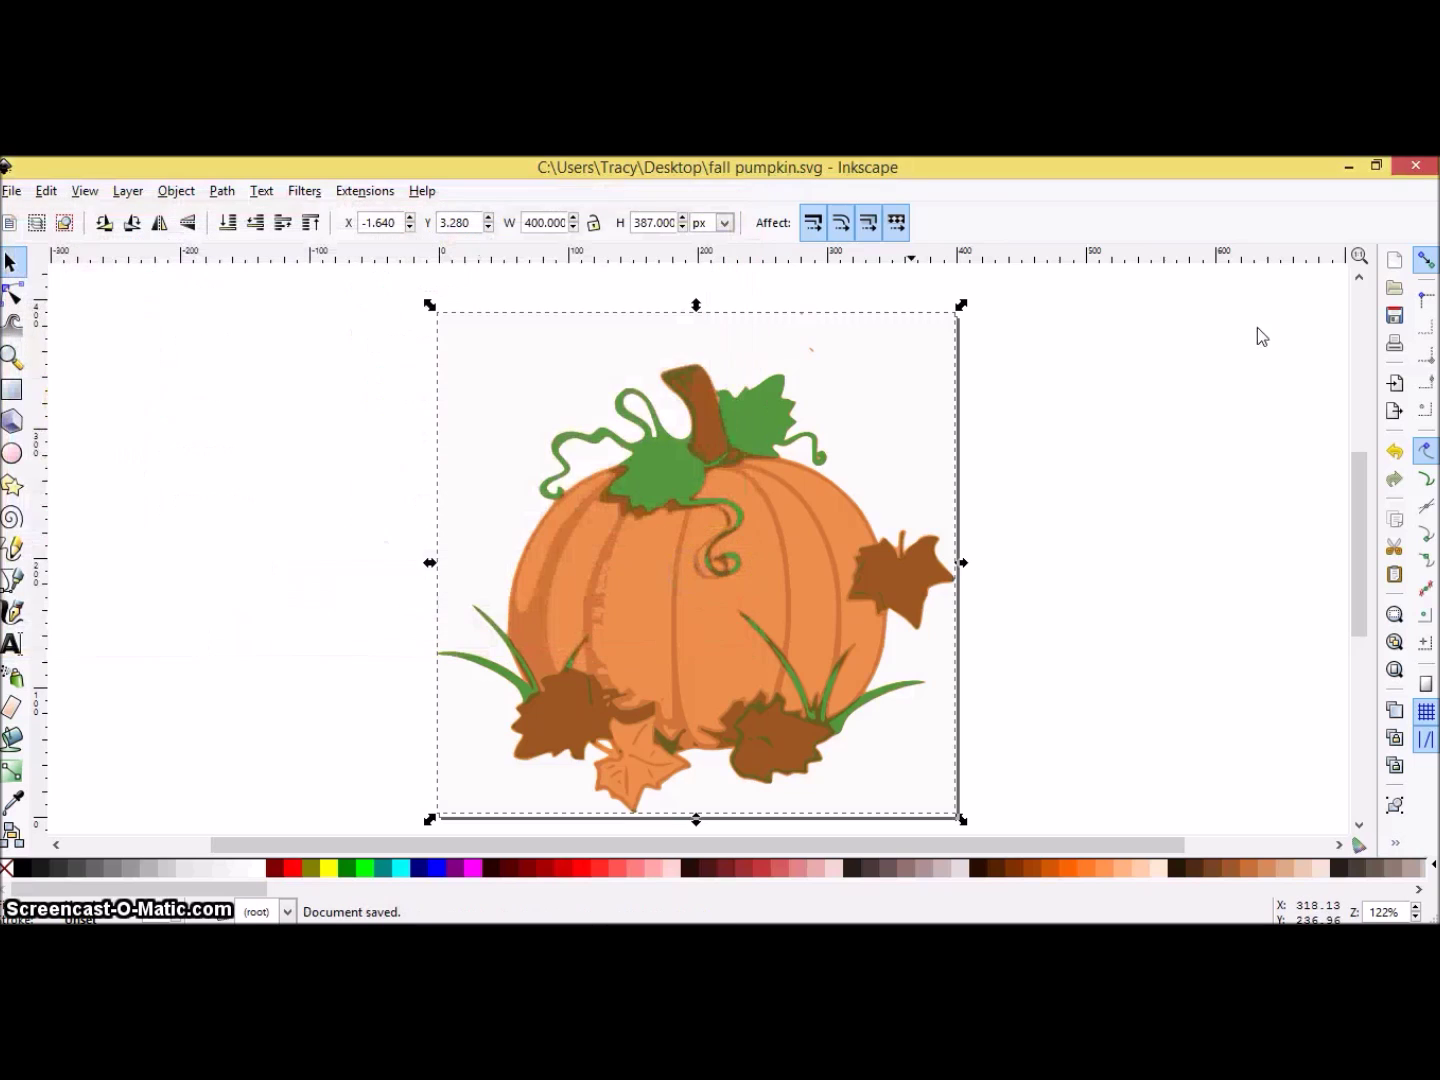
- Minimize Inkscape and delete the jack-o'-lantern from the Cricut canvas
click(1347, 168)
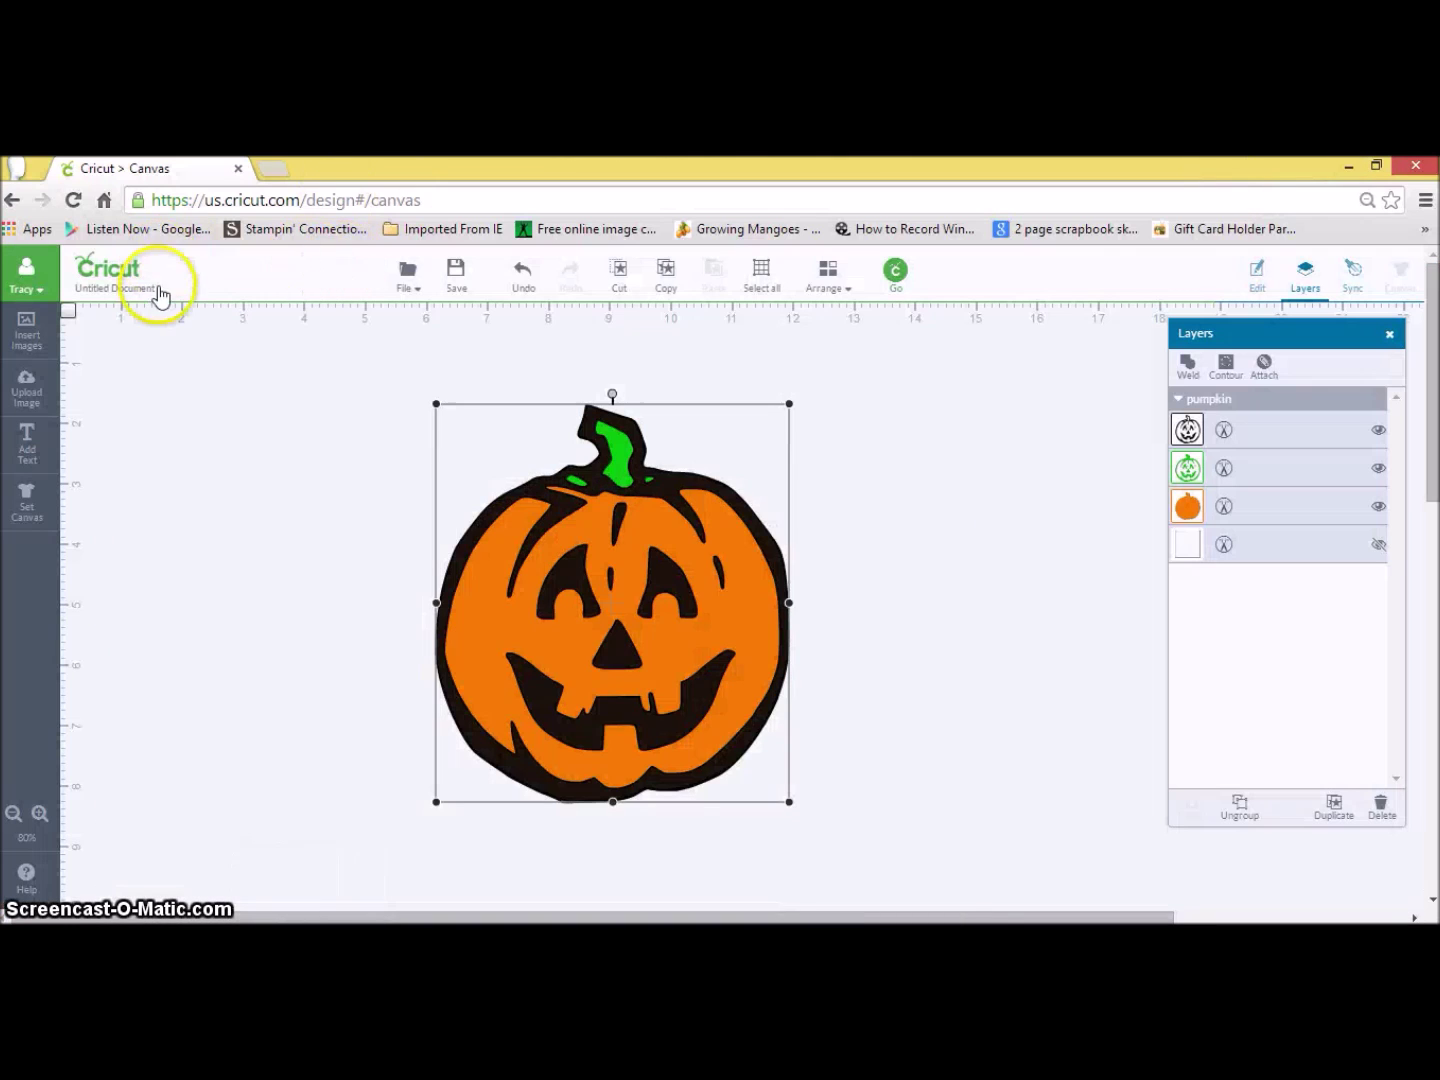
right_click(613, 540)
click(685, 609)
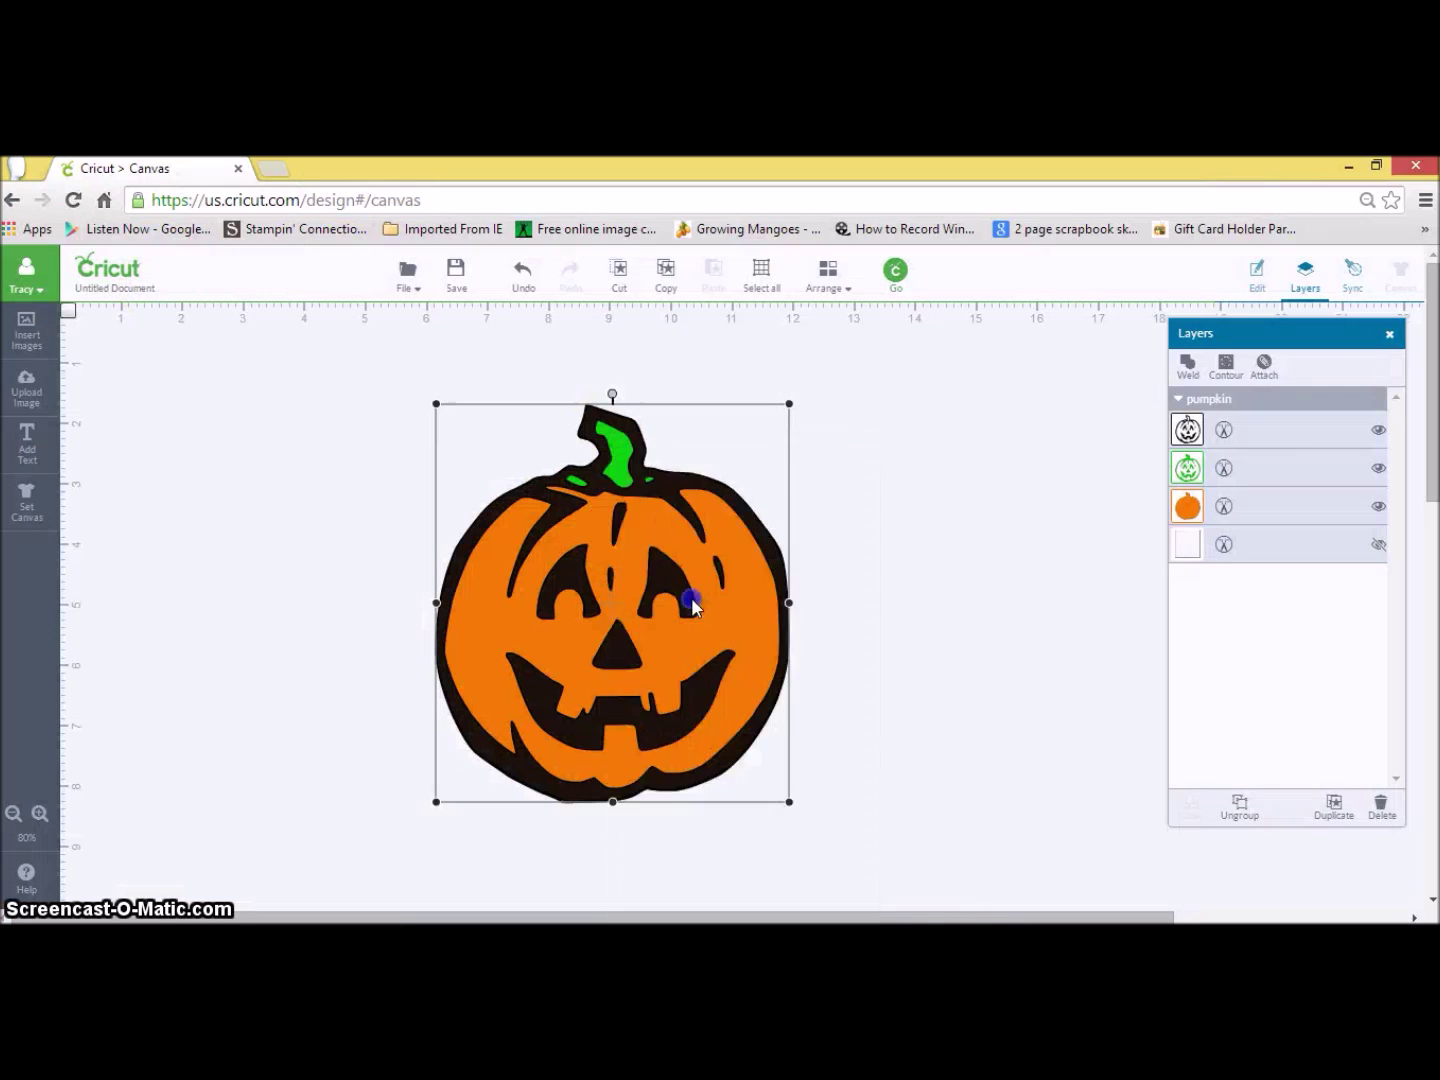
- Start a Basic Upload and choose the fall pumpkin SVG file
click(20, 392)
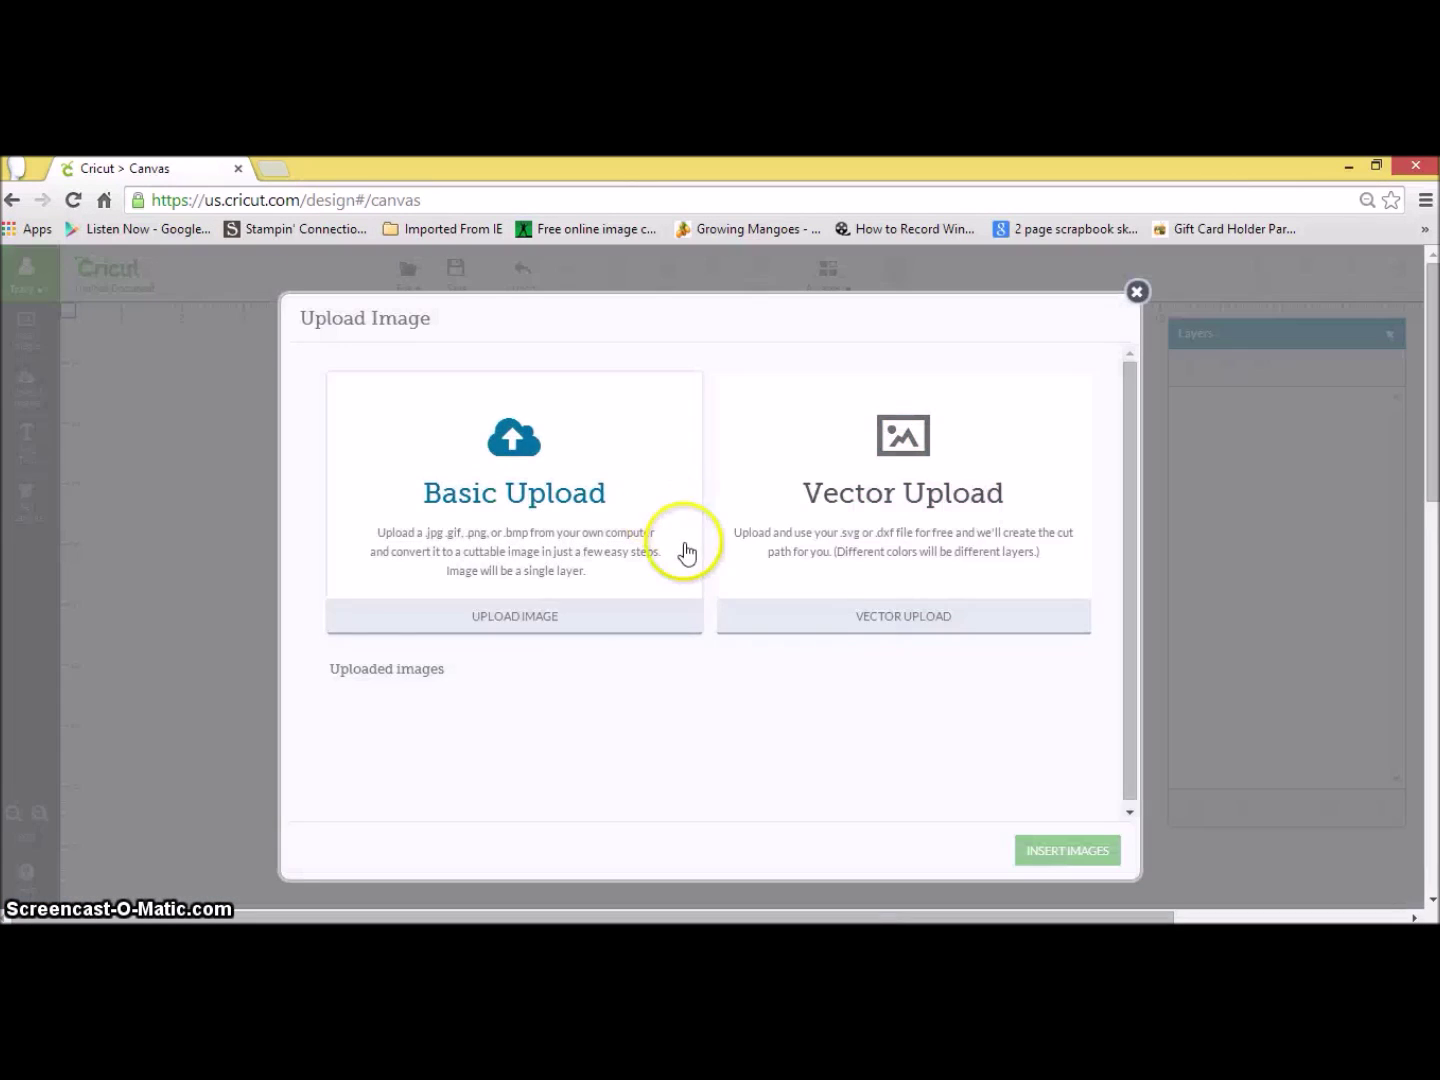
click(686, 552)
click(475, 428)
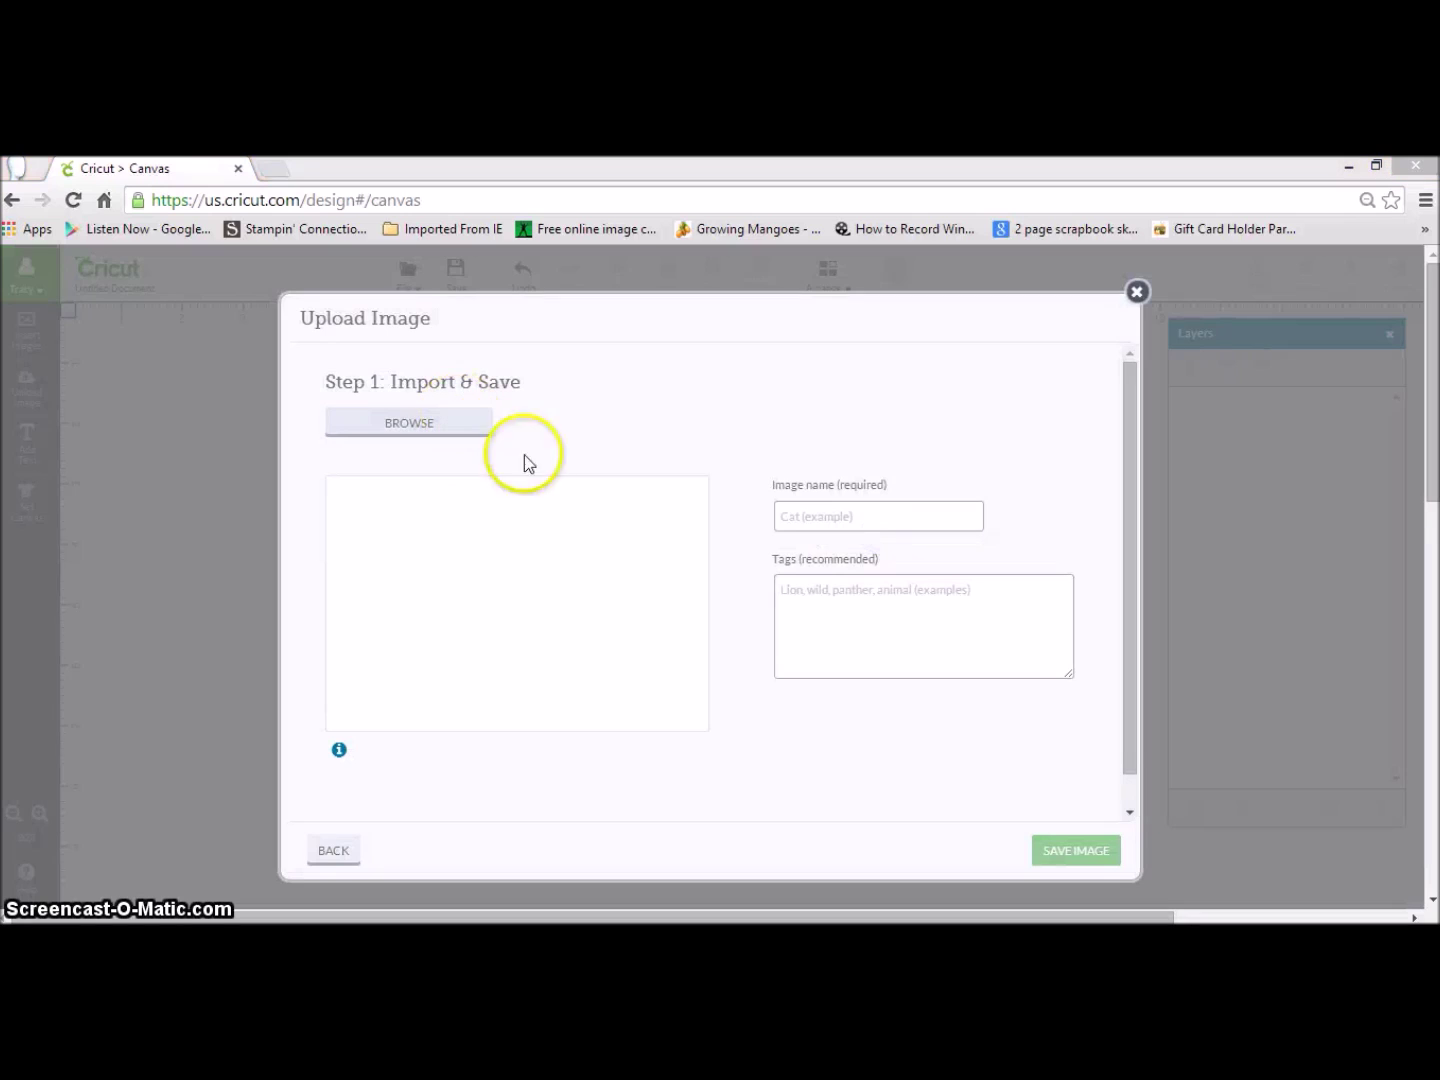
drag(1405, 399, 1433, 564)
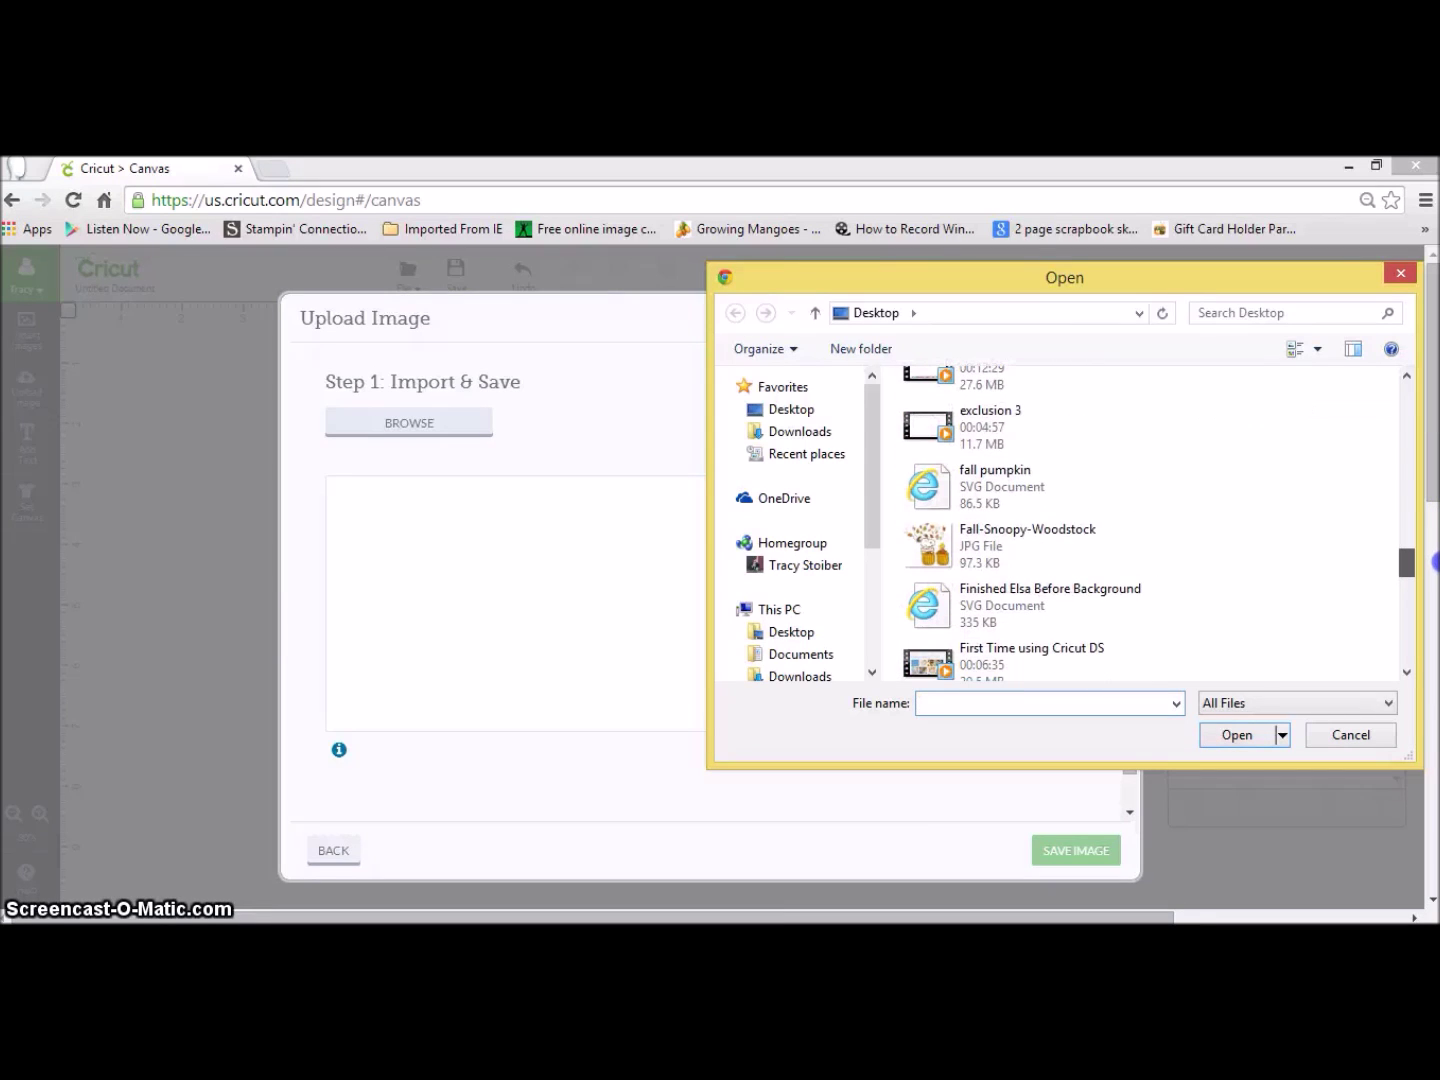
click(1000, 500)
click(1242, 738)
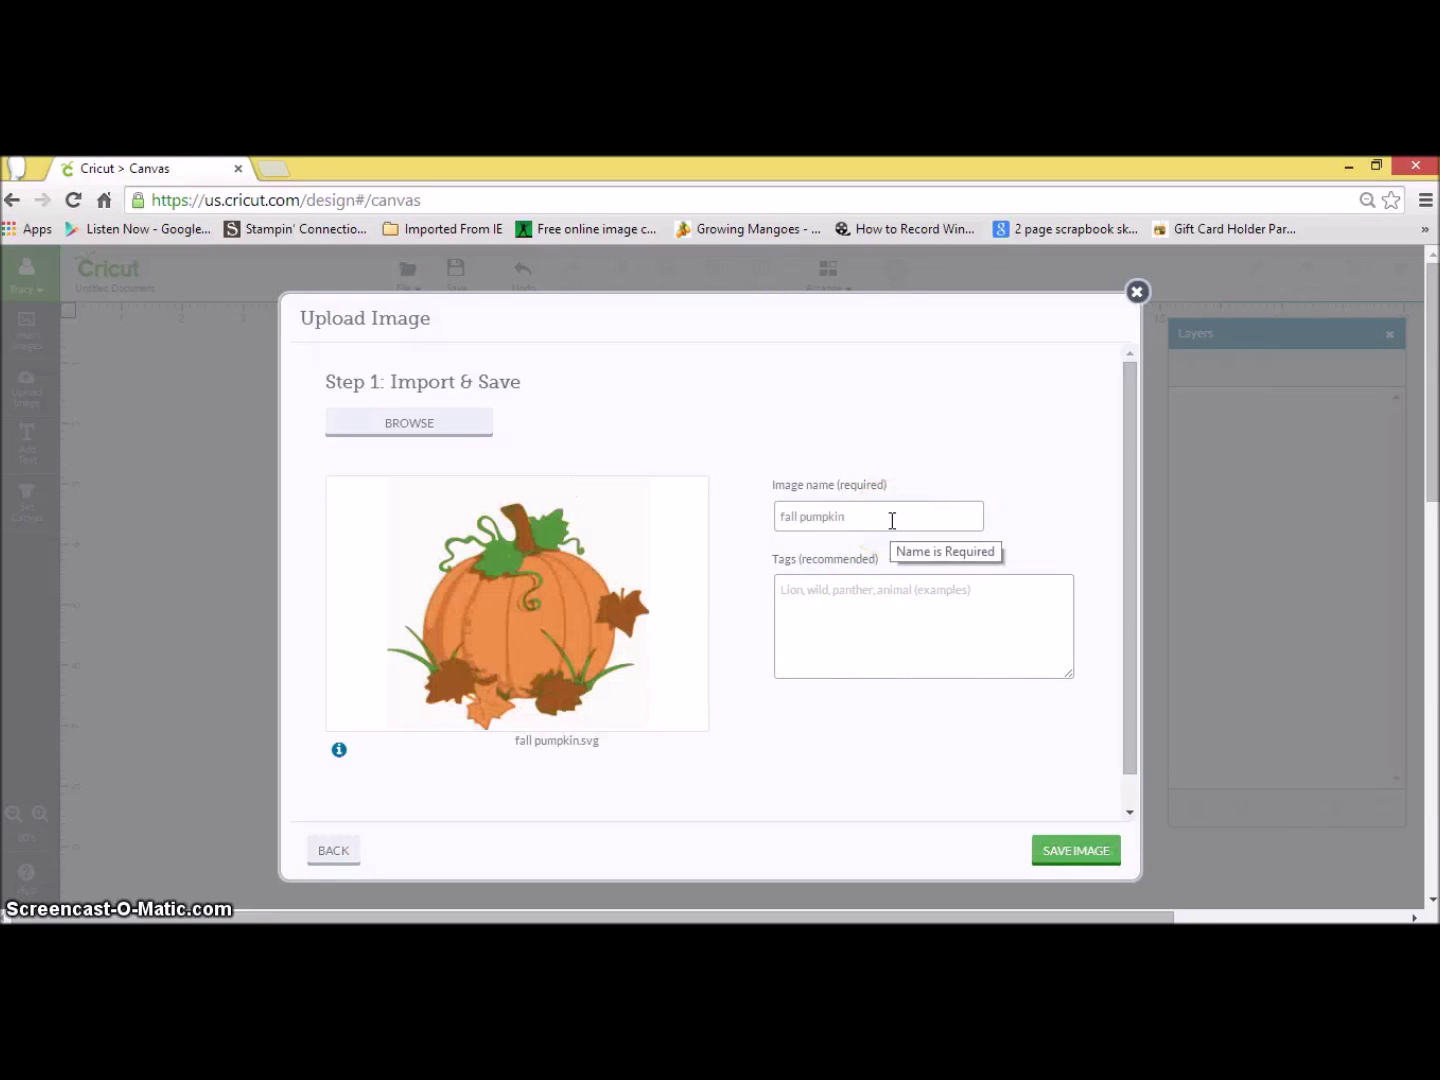
- Tag the image 'halloween fall pumpkin vines' and save the upload
click(880, 598)
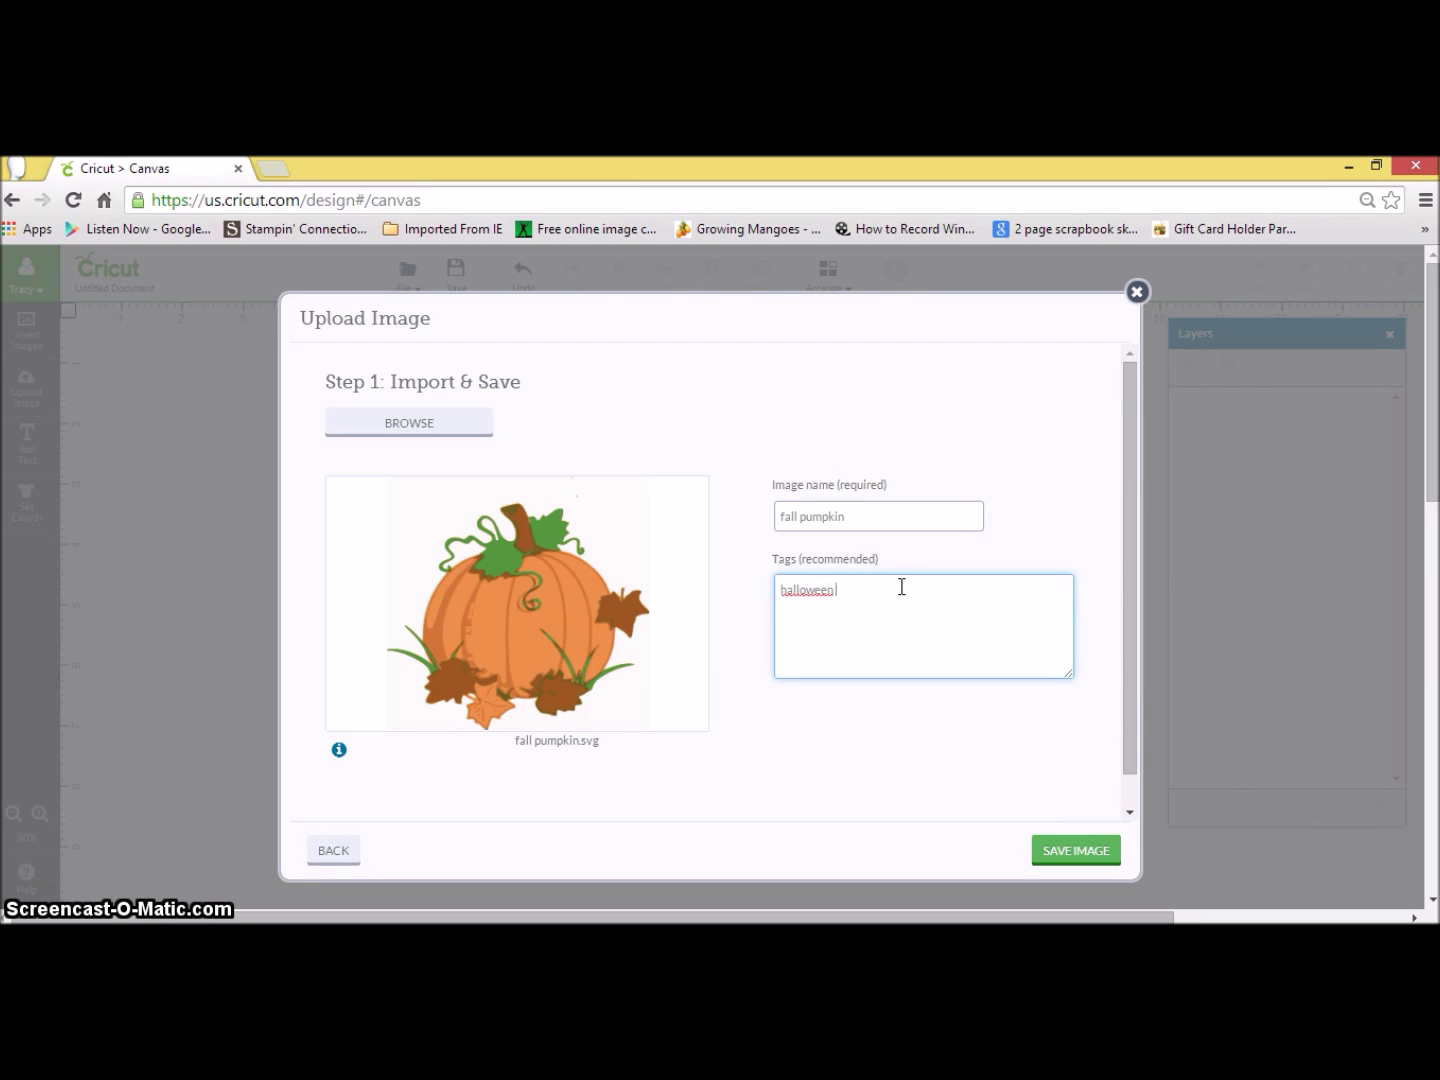
text(halloween fall pumpkin vines)
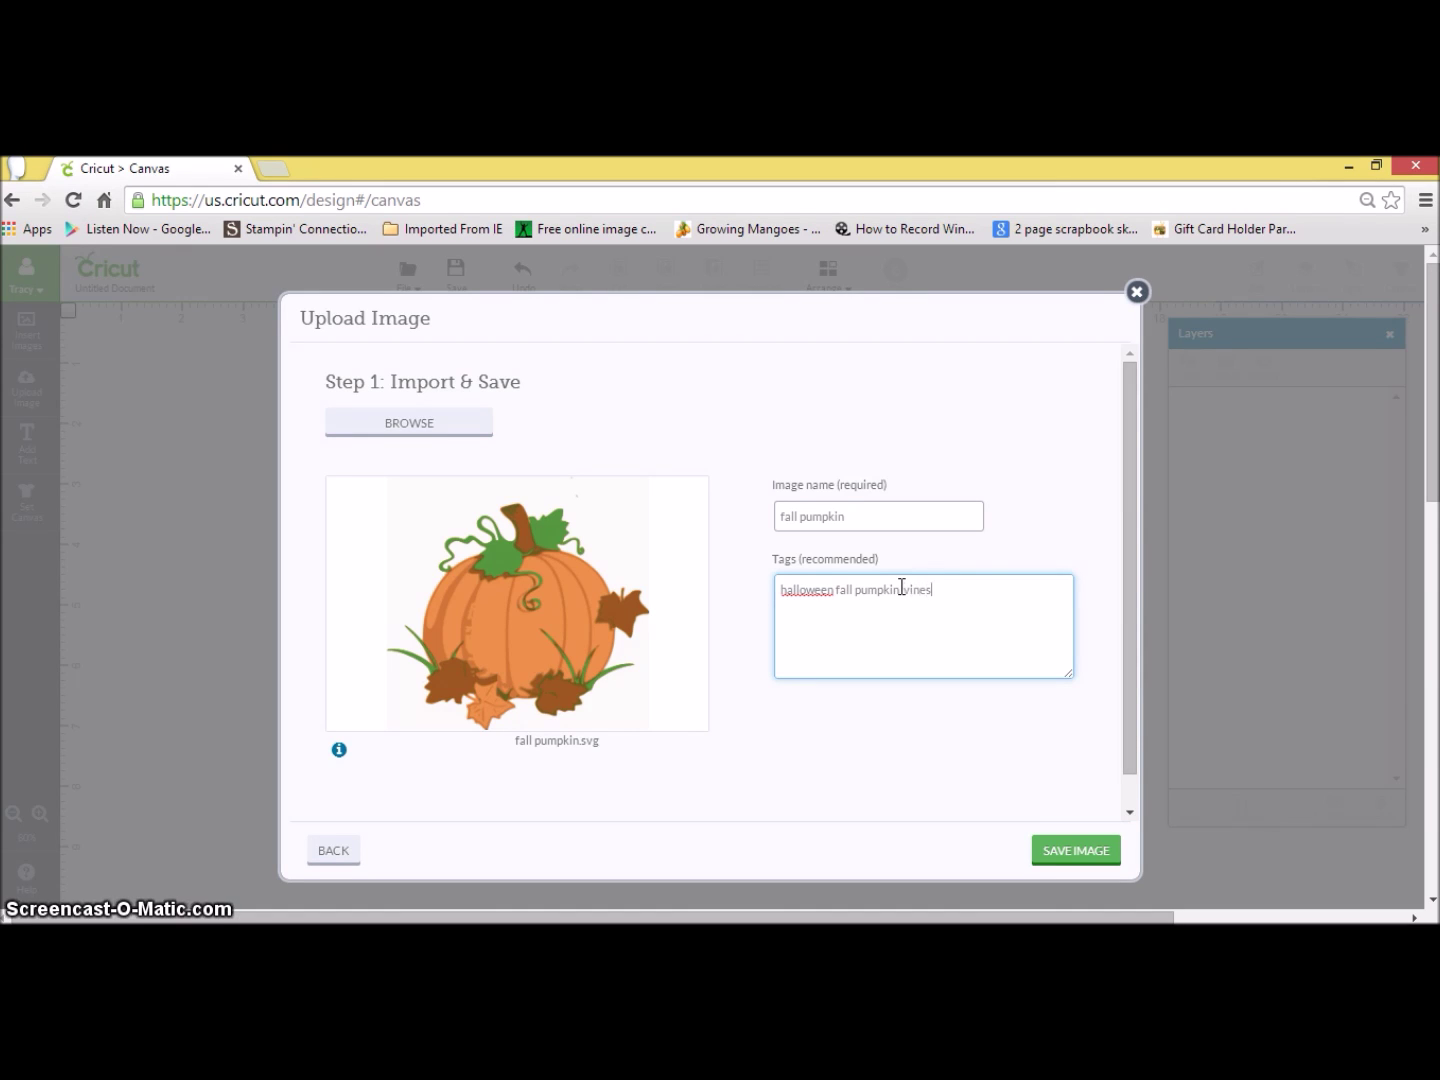
click(1078, 849)
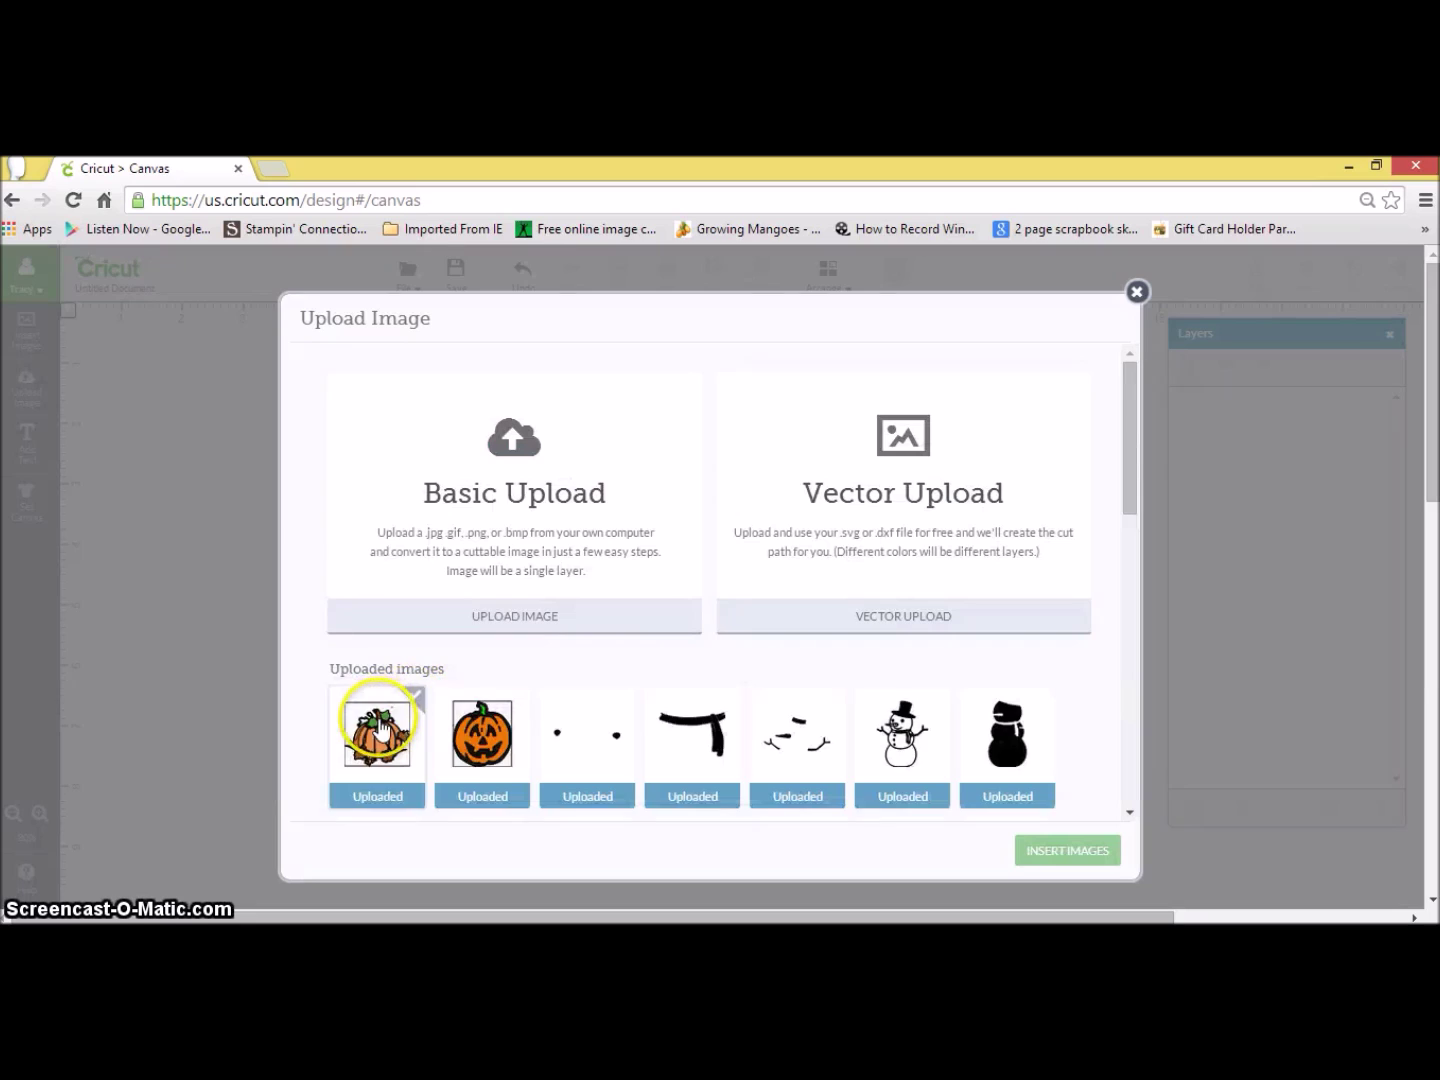
- Select the fall pumpkin in uploaded images and insert it into the project
click(380, 726)
click(1085, 851)
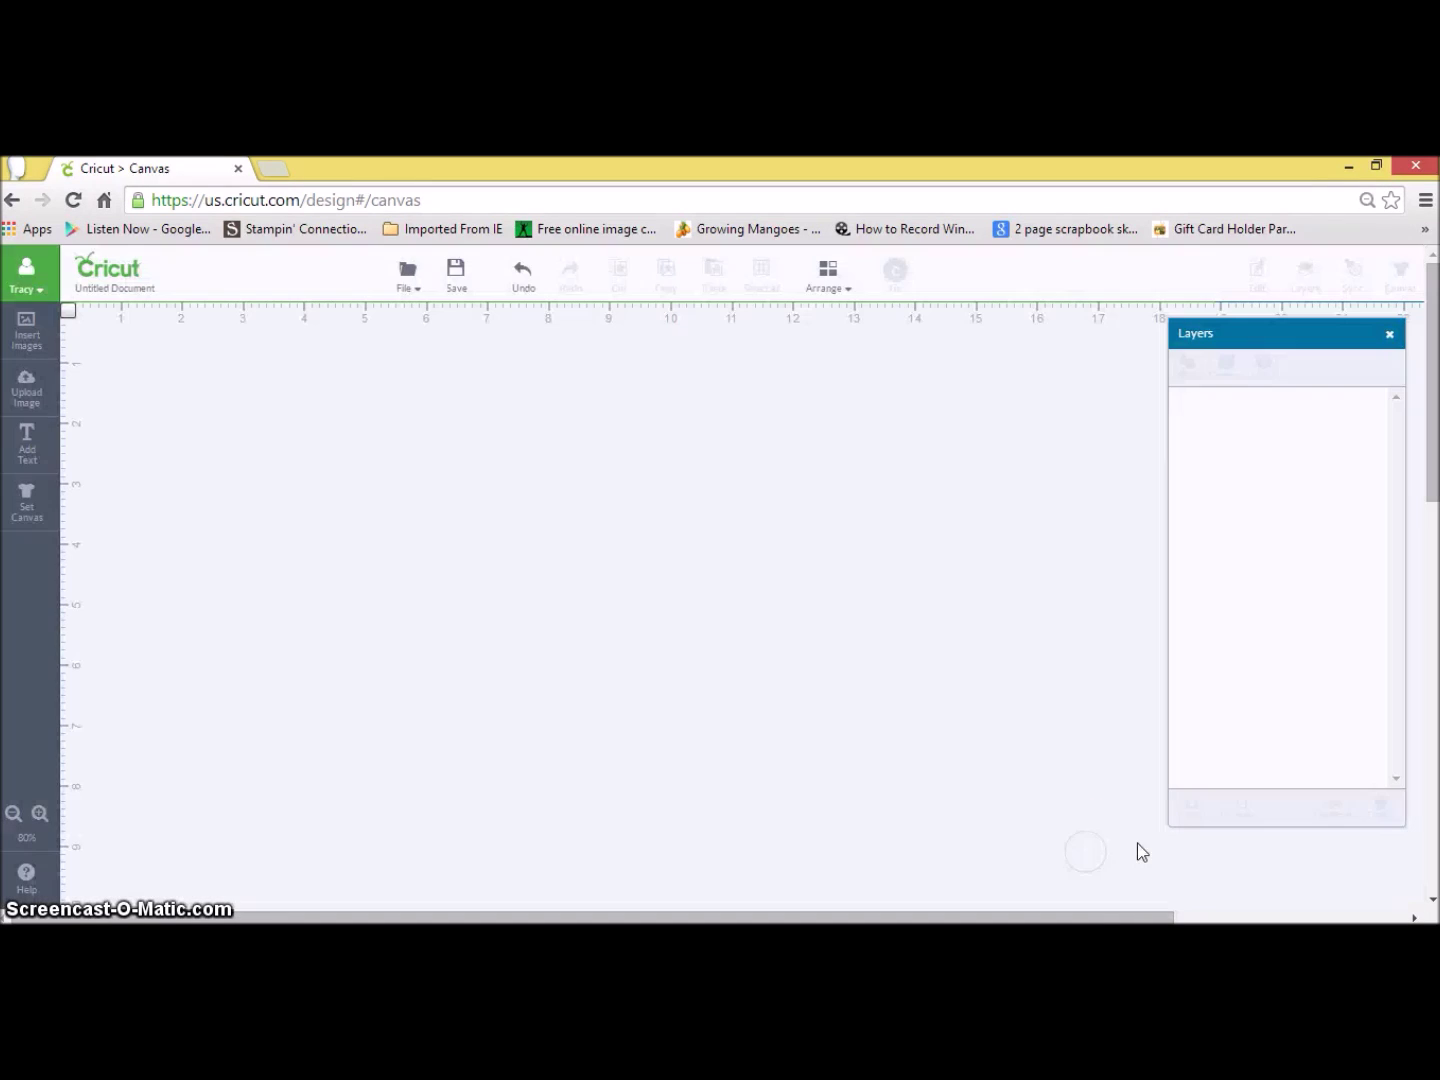
click(825, 800)
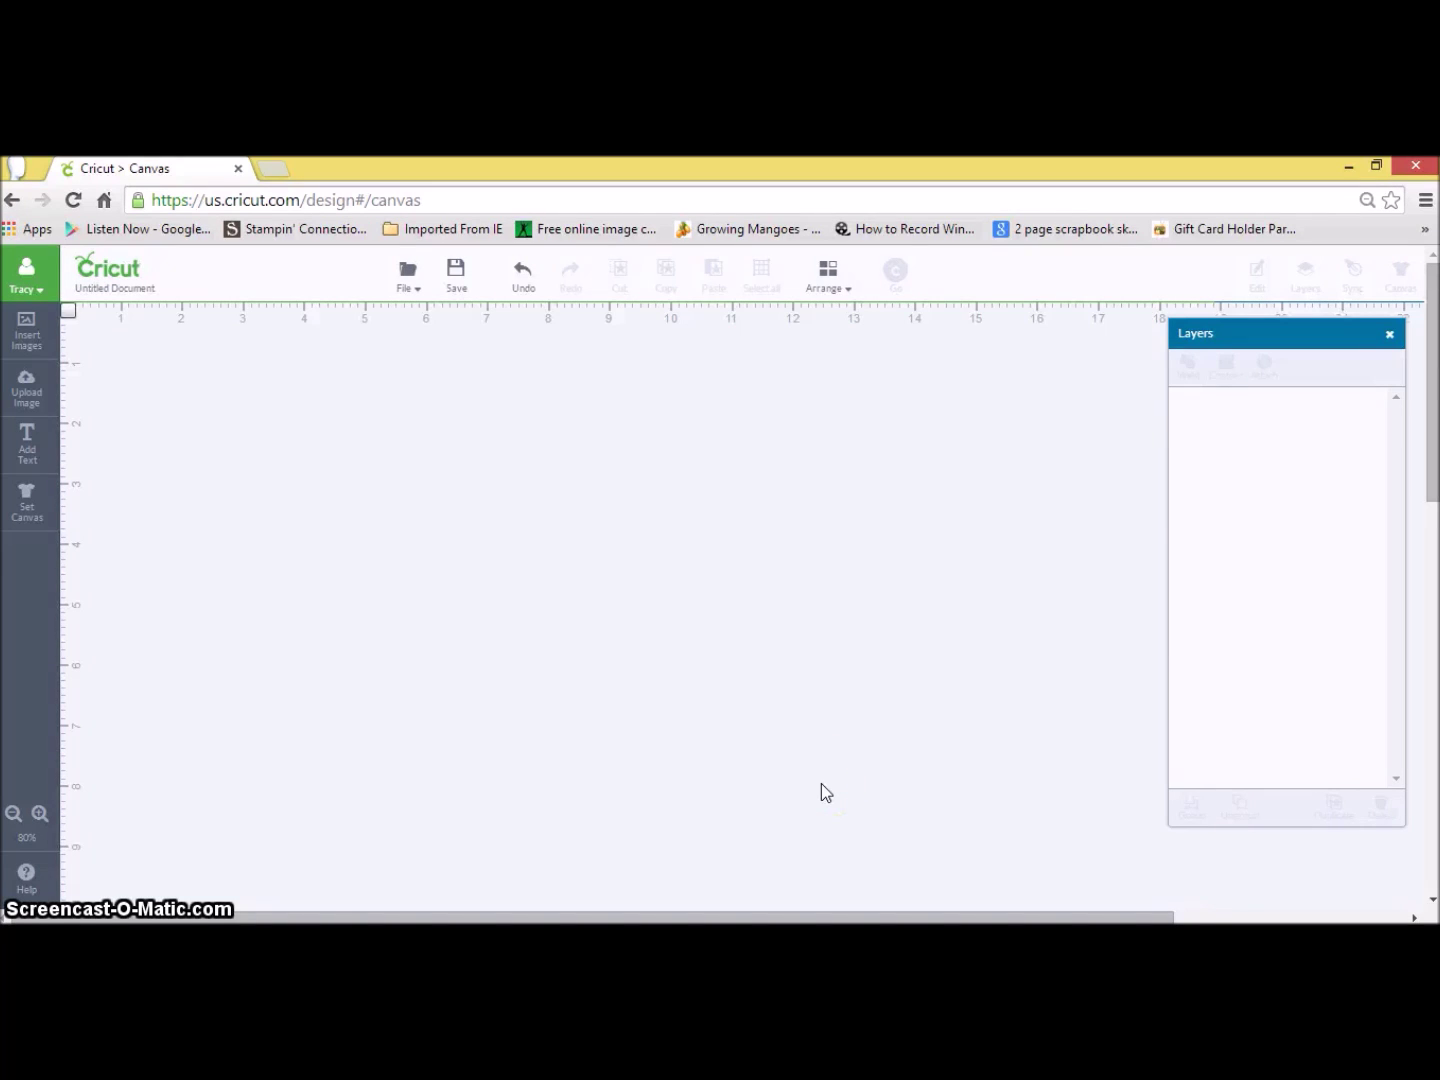
- Enlarge the pumpkin to about 7.19 × 6.95 inches and ungroup it into colour layers
click(566, 655)
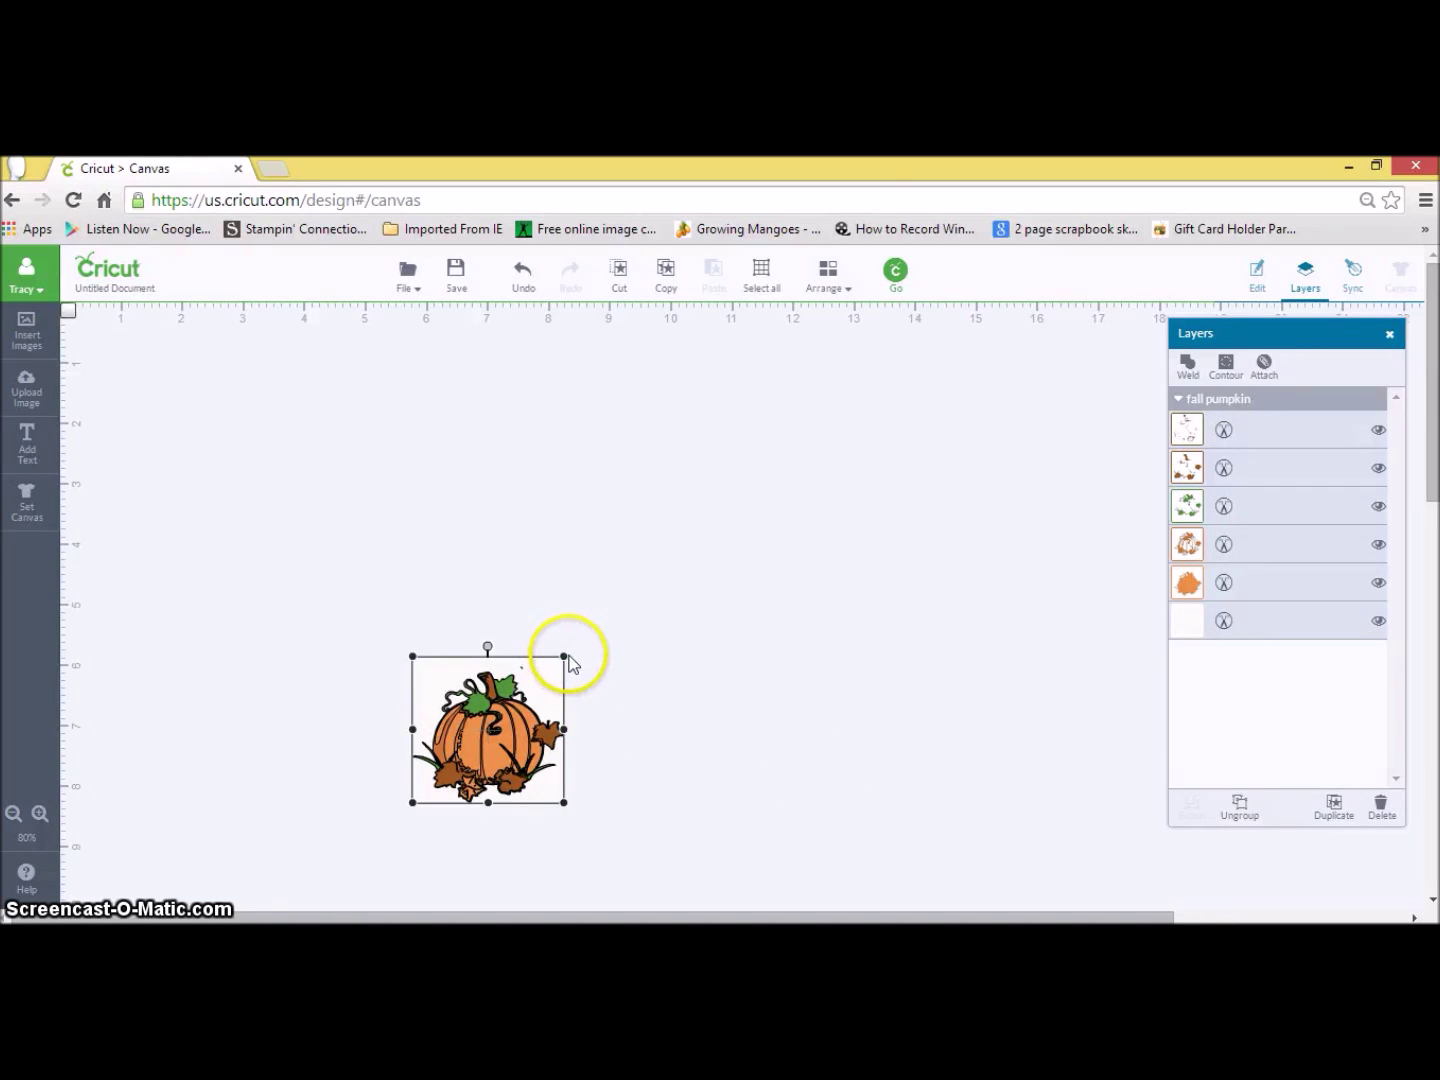
drag(568, 664, 945, 325)
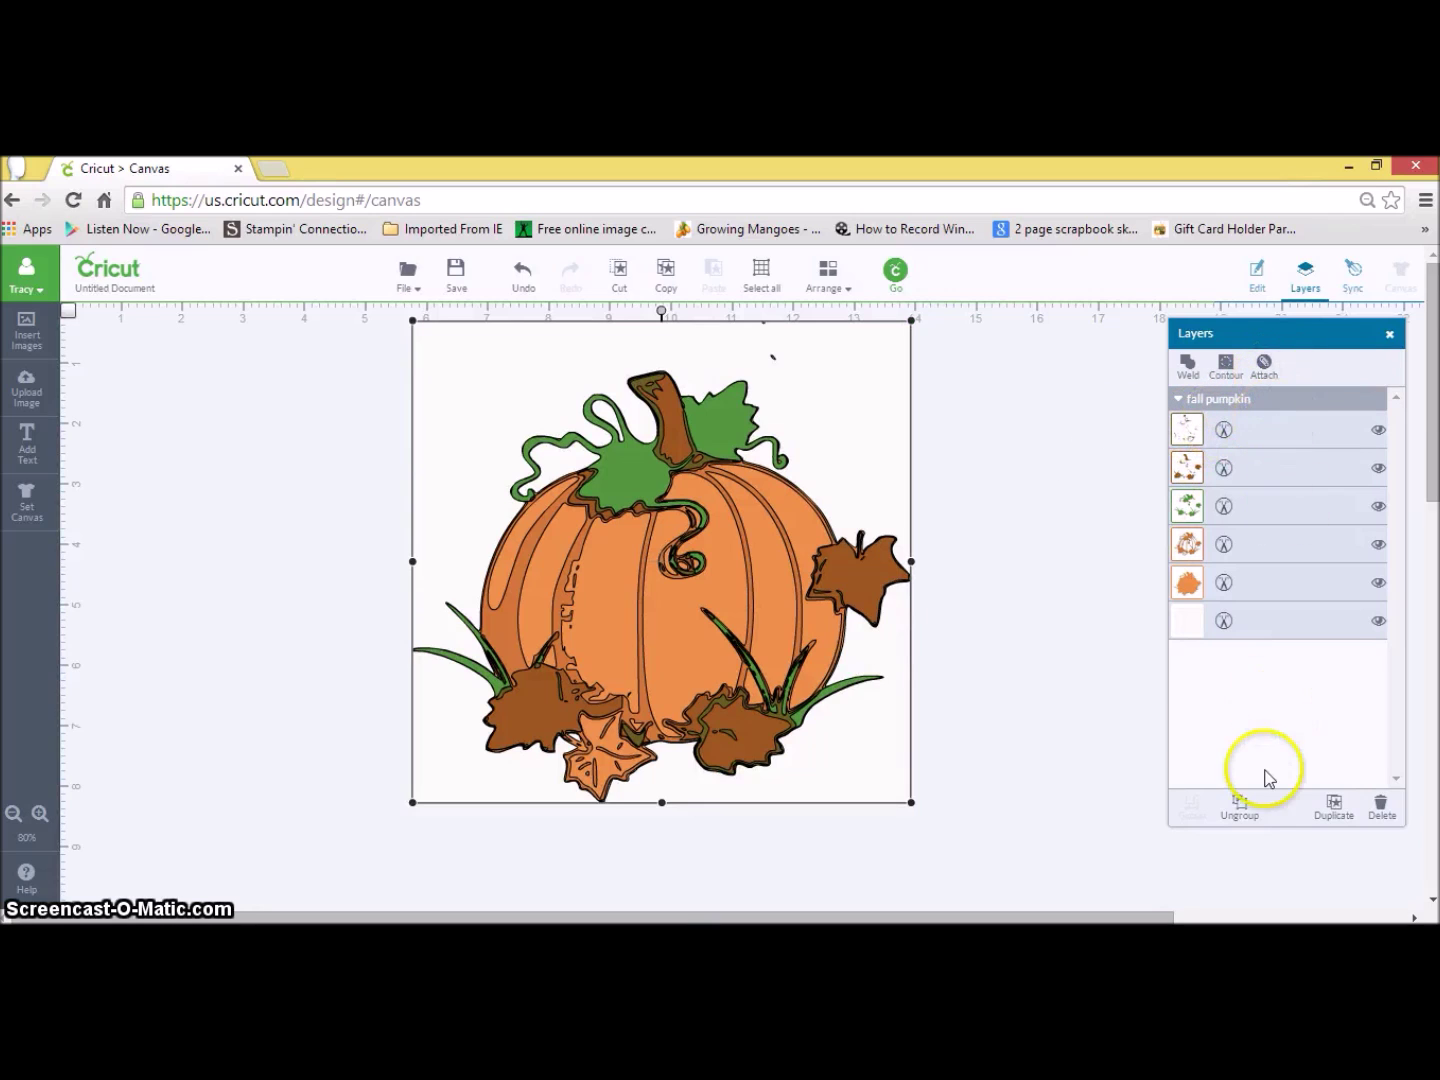
click(1256, 806)
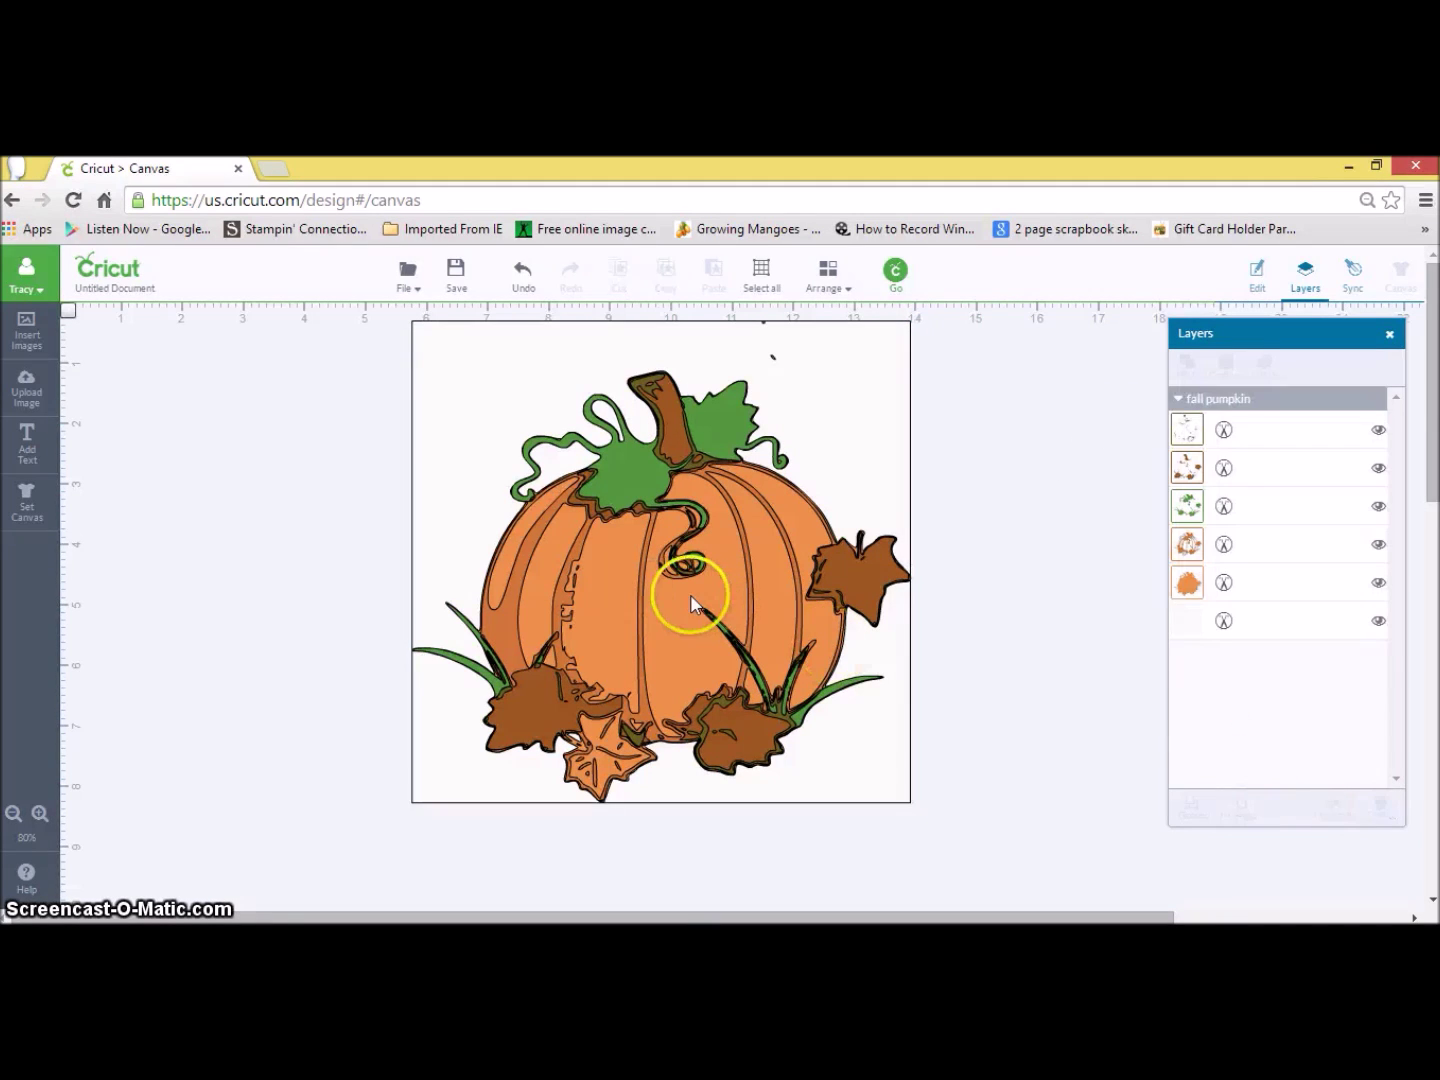
- Drag the outline, brown, green and orange layers apart, then undo the last move
drag(690, 594, 1064, 590)
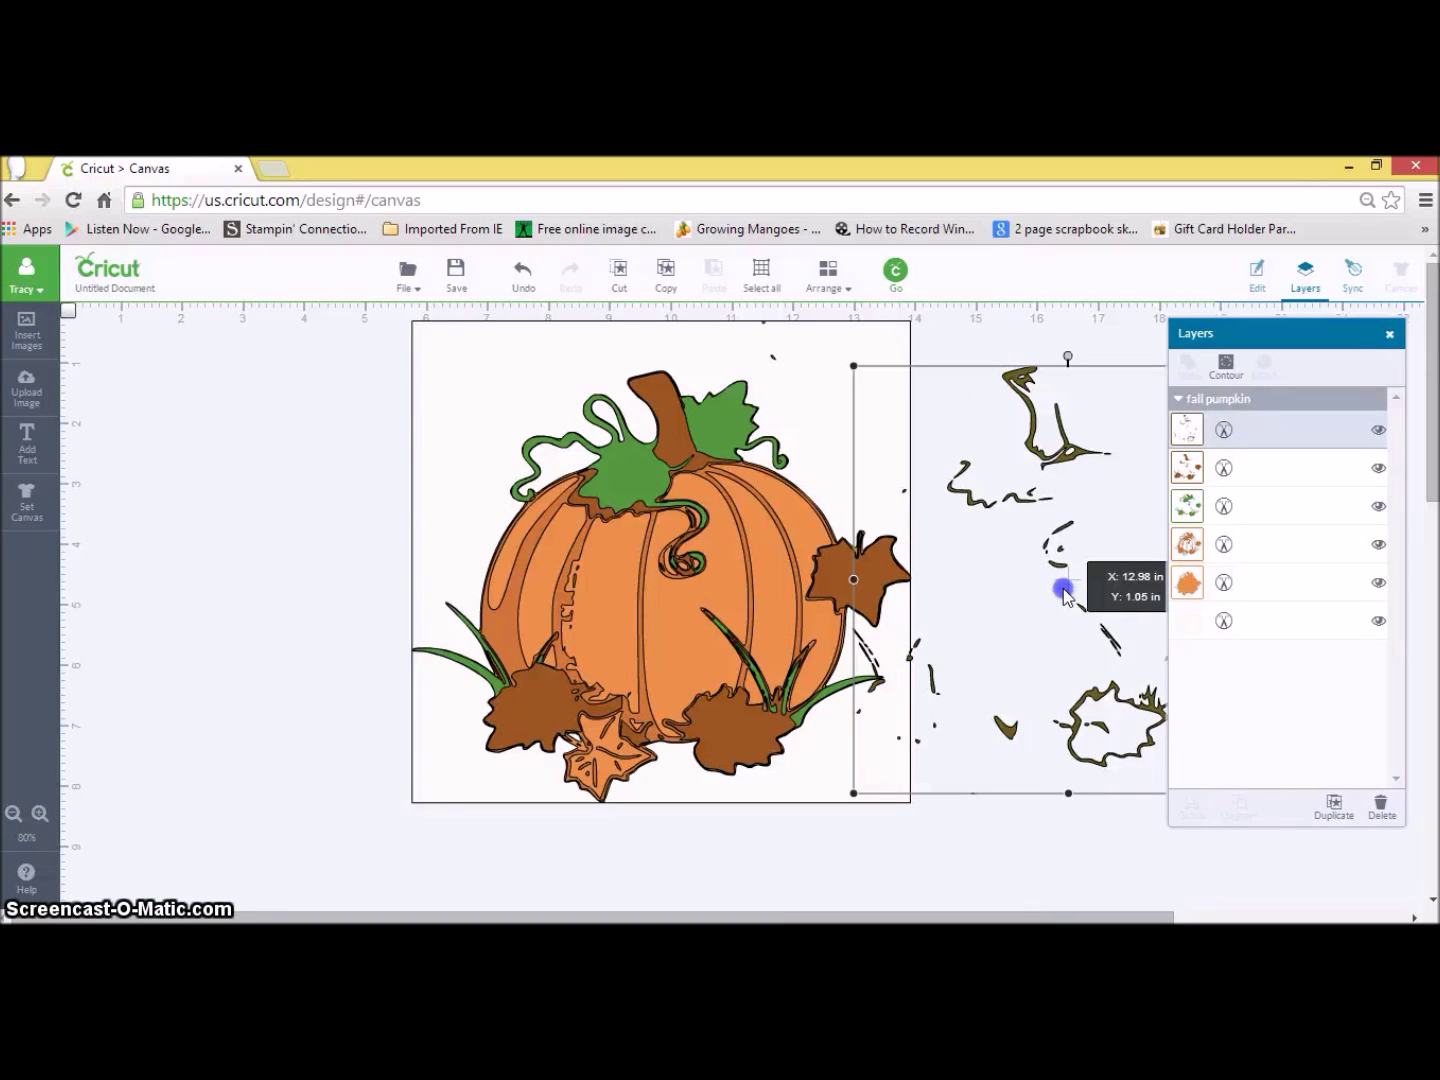
drag(707, 588, 231, 590)
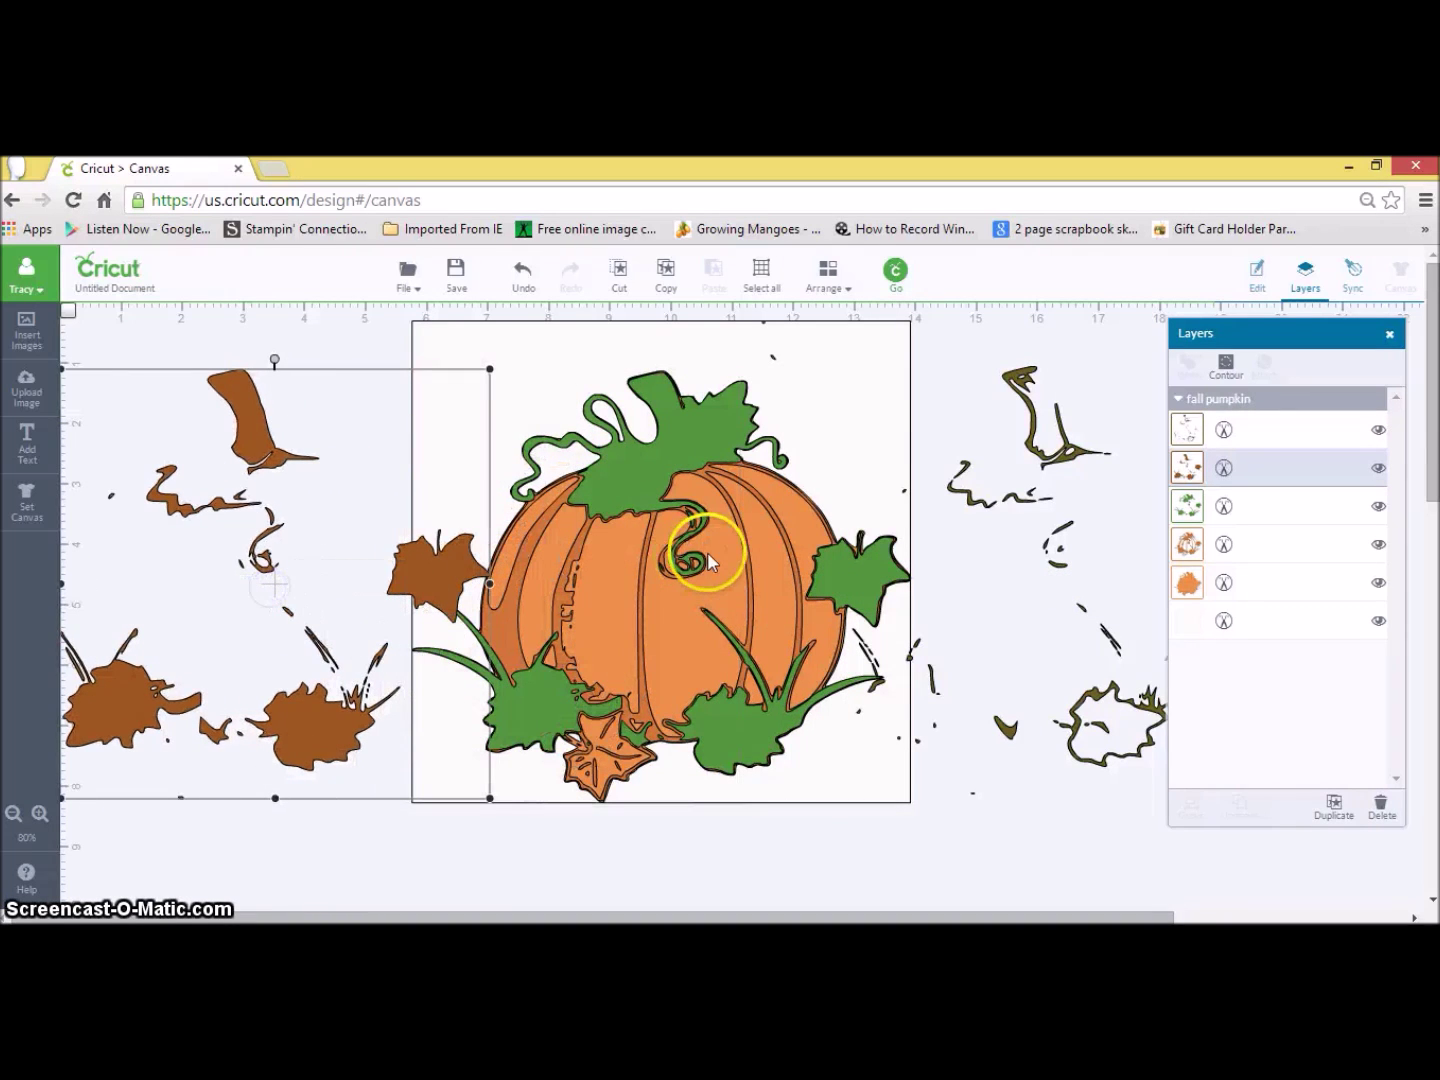
scroll(712, 562, down, 2)
drag(707, 556, 708, 805)
scroll(700, 760, down, 4)
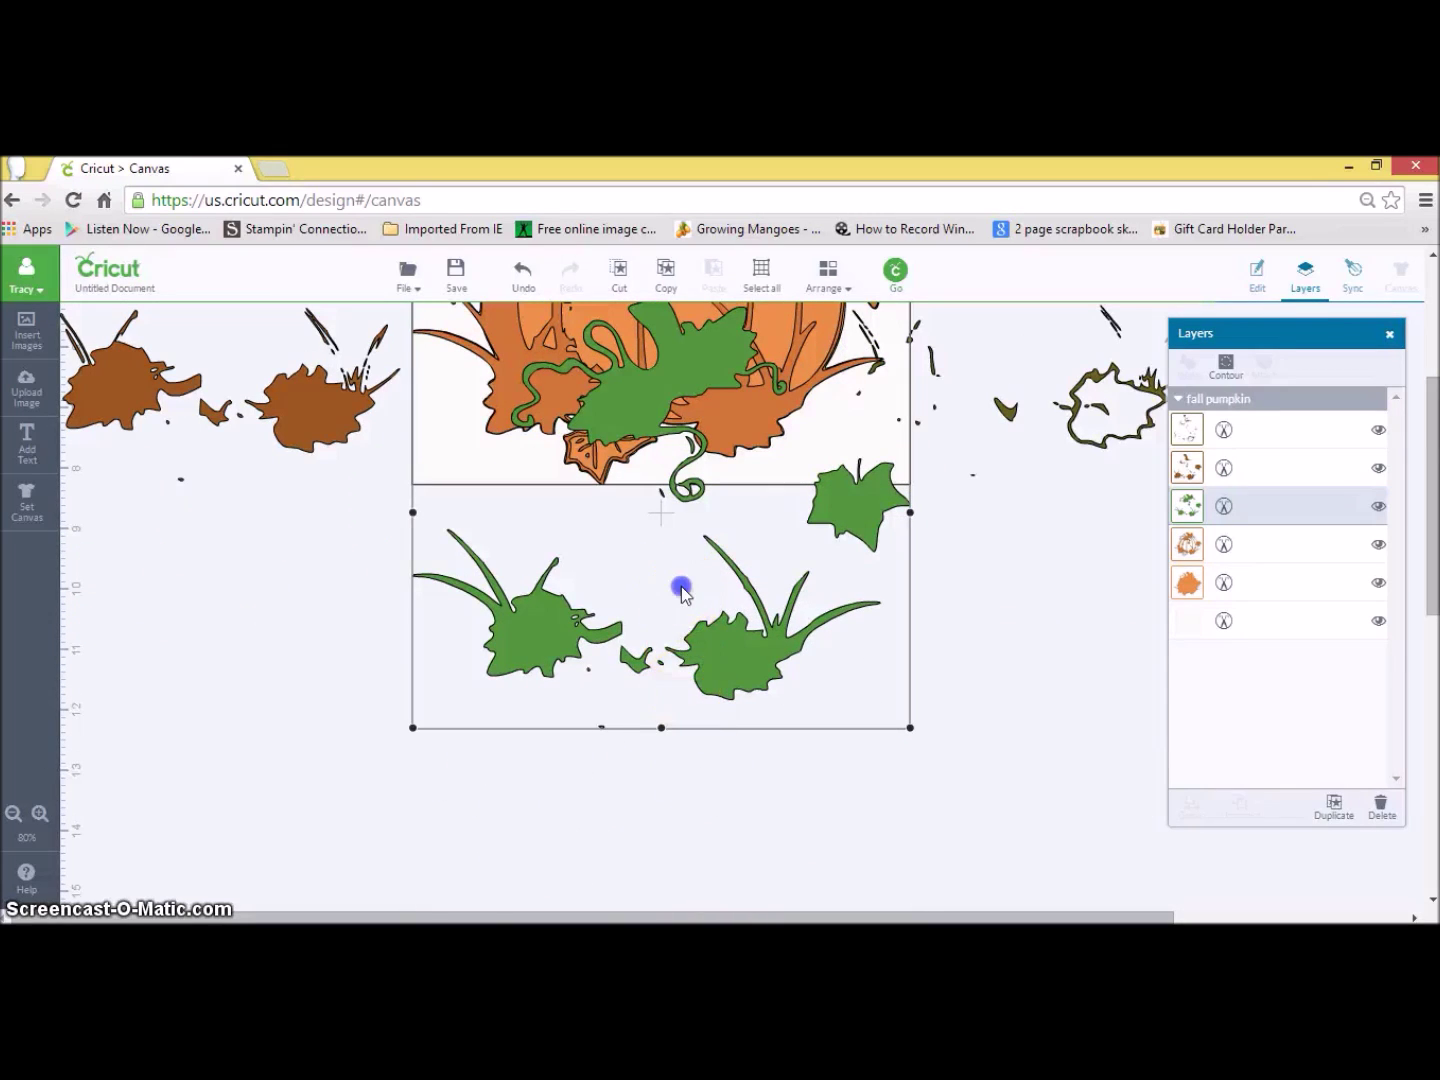
drag(681, 588, 347, 752)
scroll(498, 752, up, 6)
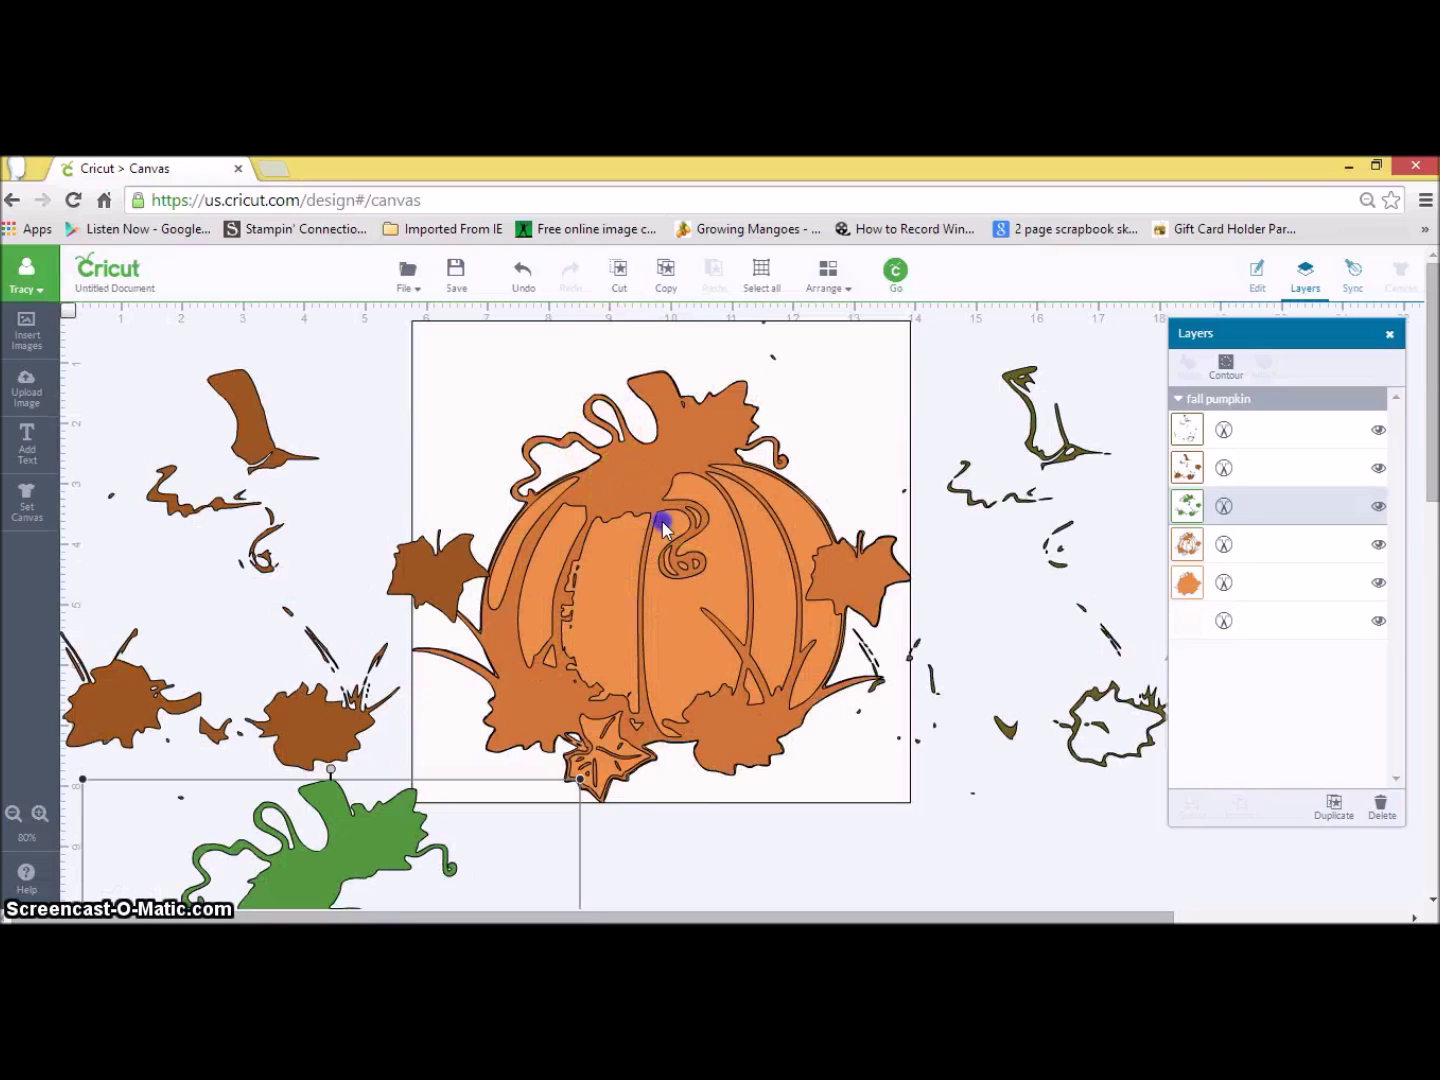
drag(662, 527, 767, 800)
scroll(766, 792, down, 6)
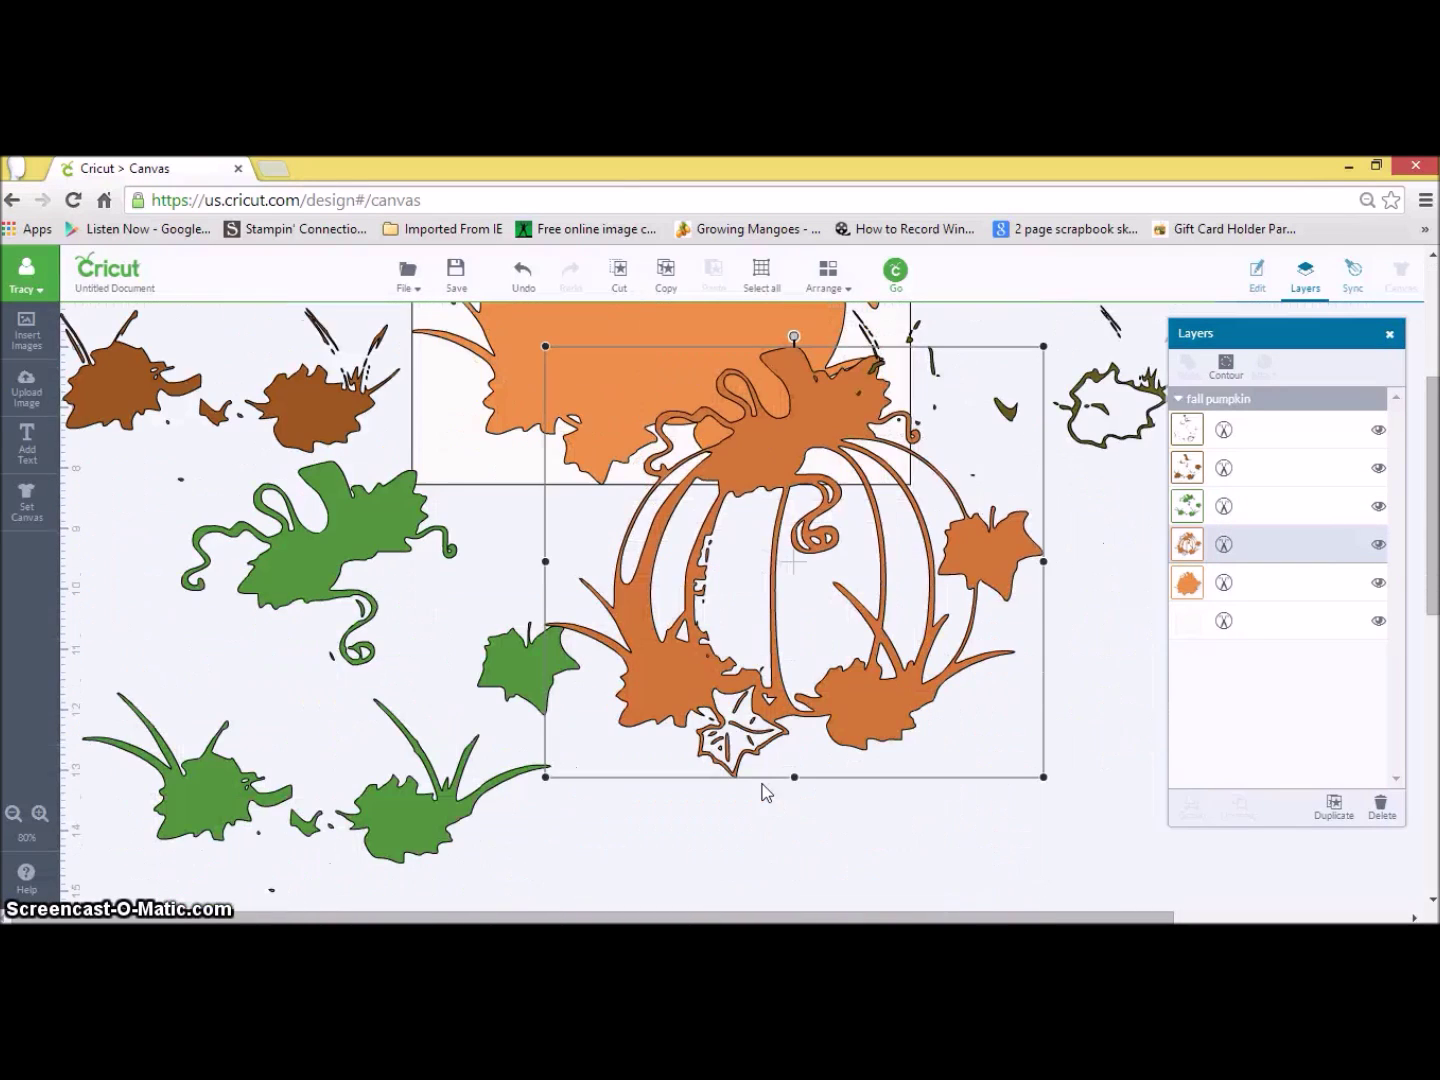
drag(762, 434, 867, 599)
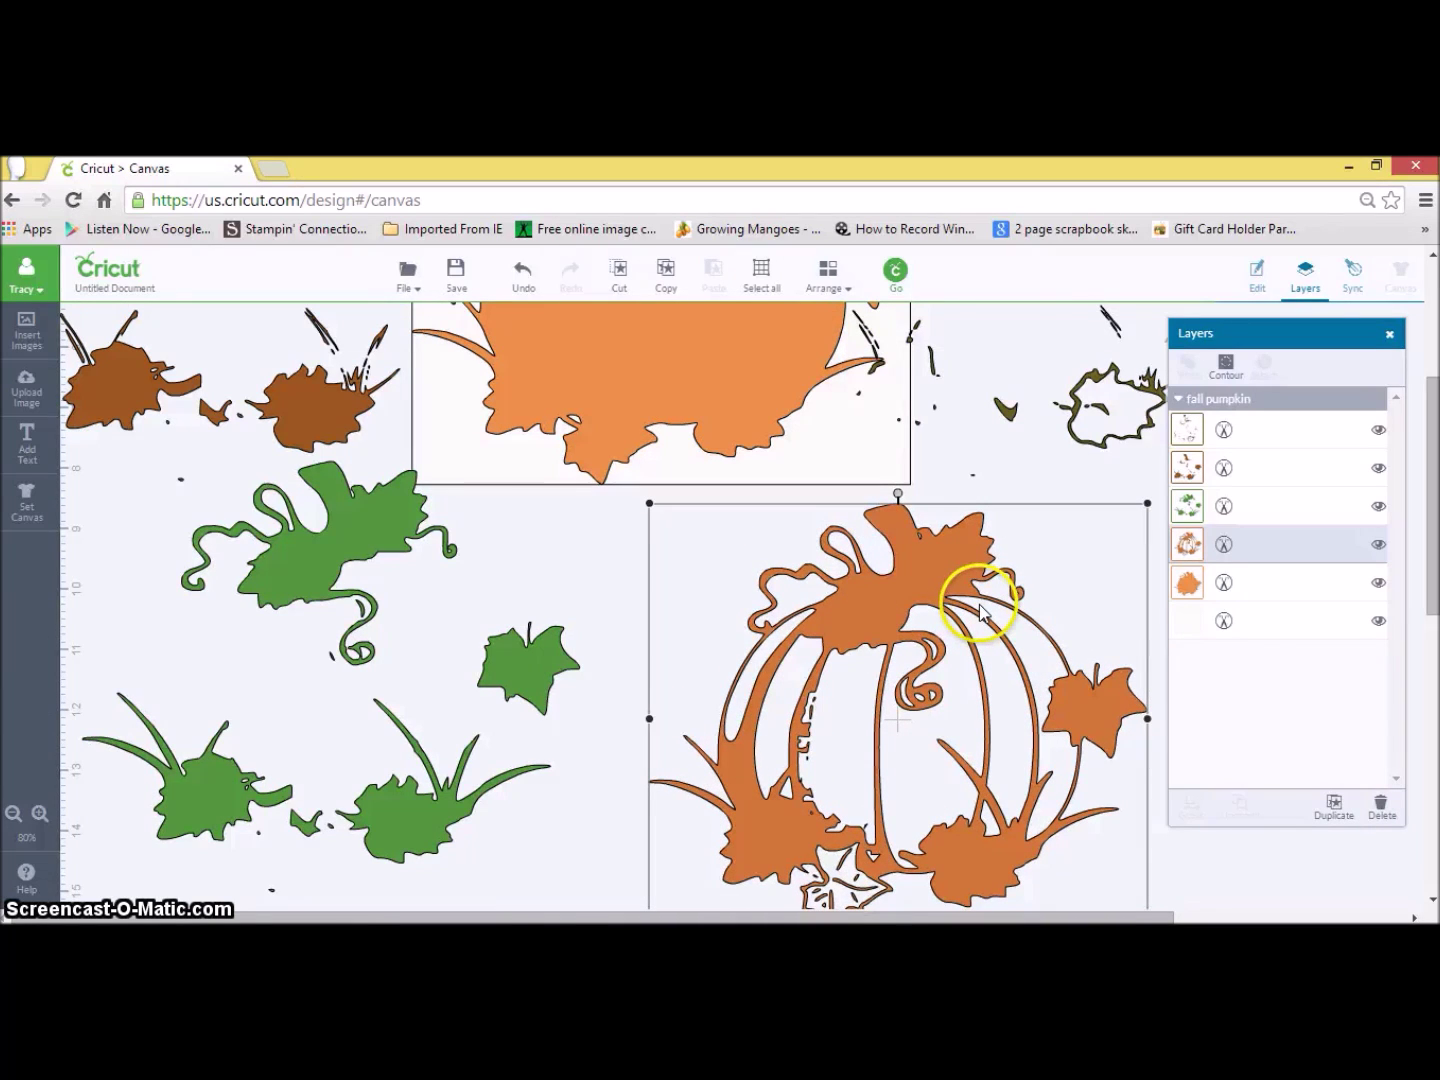
scroll(980, 610, up, 6)
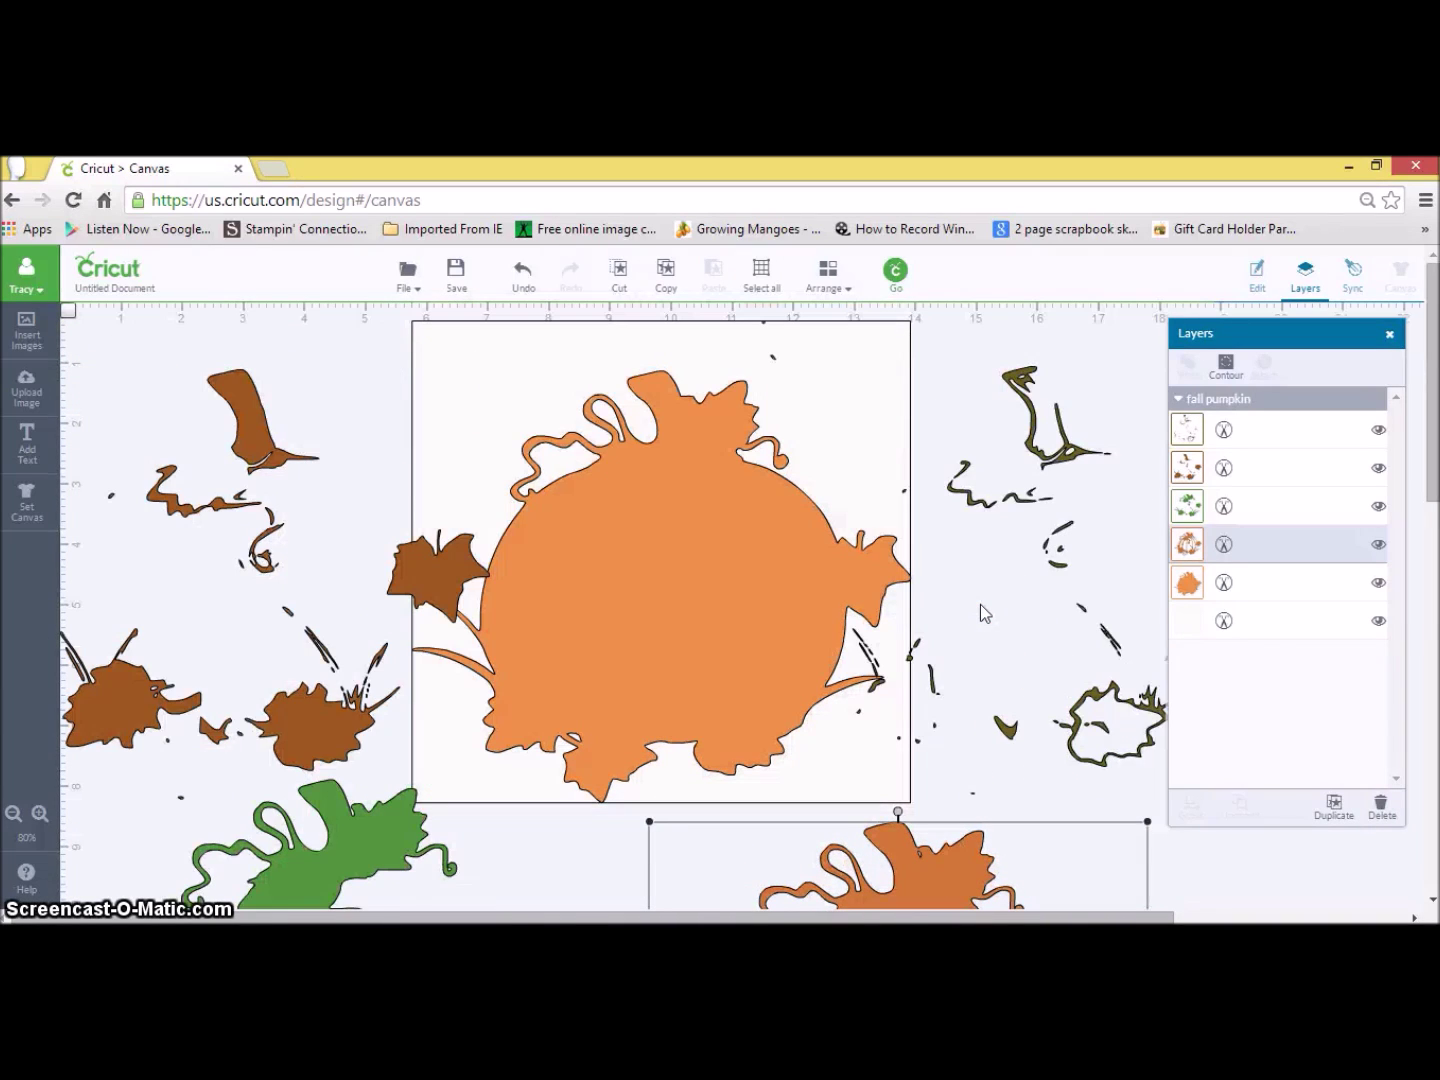
scroll(980, 612, down, 2)
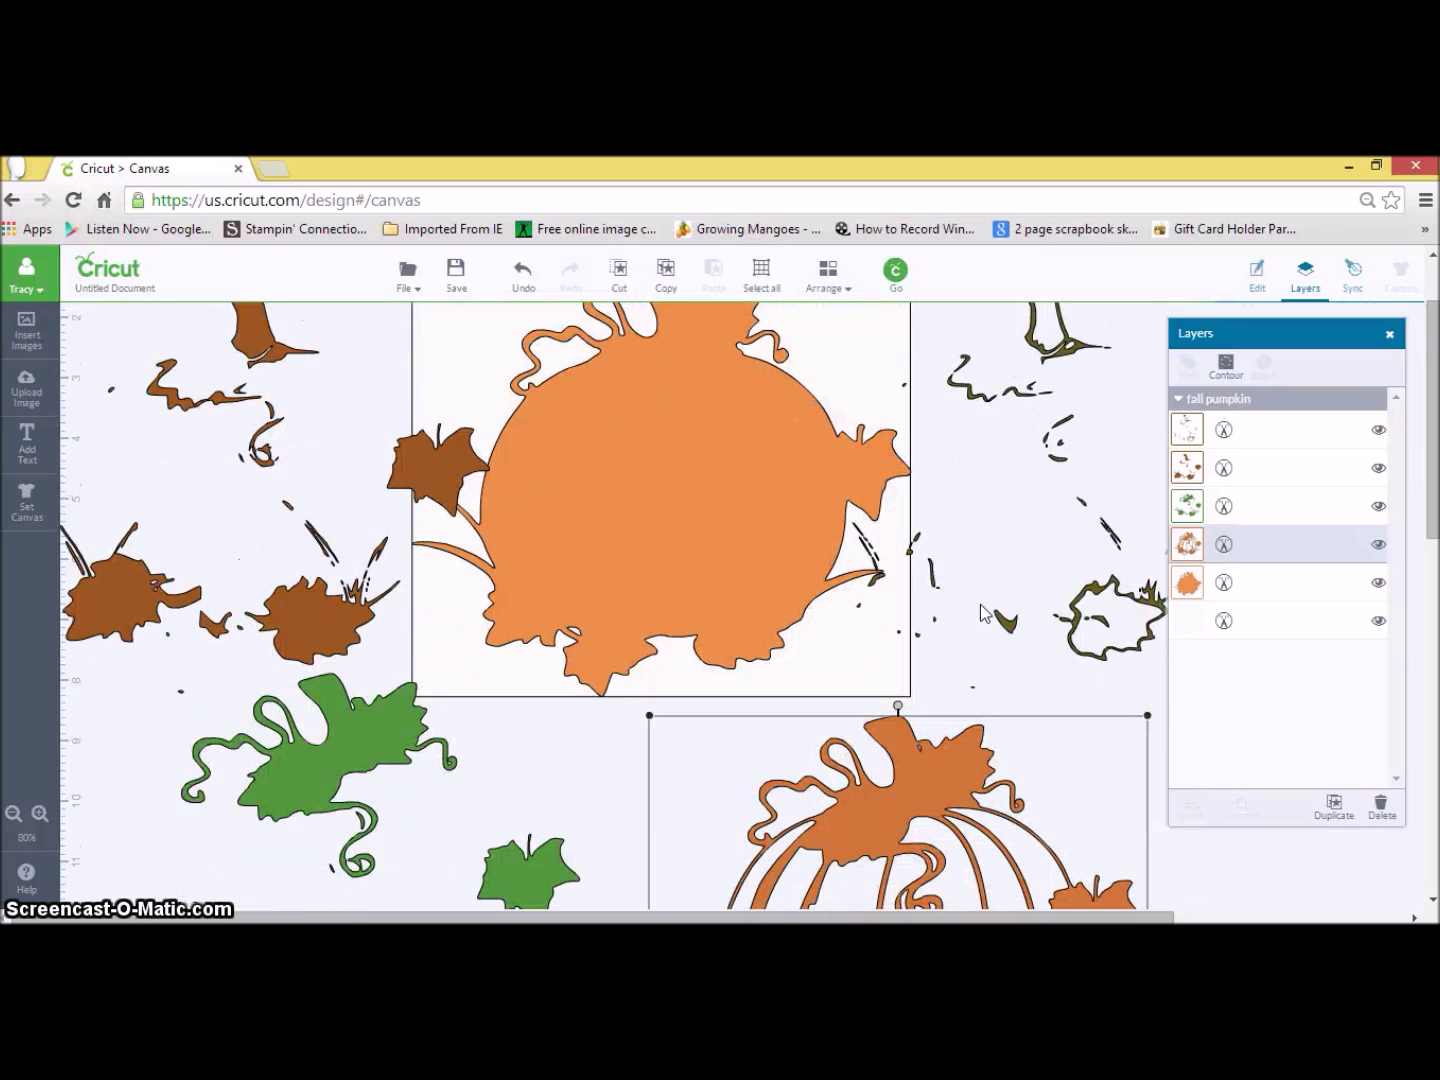
scroll(982, 612, down, 6)
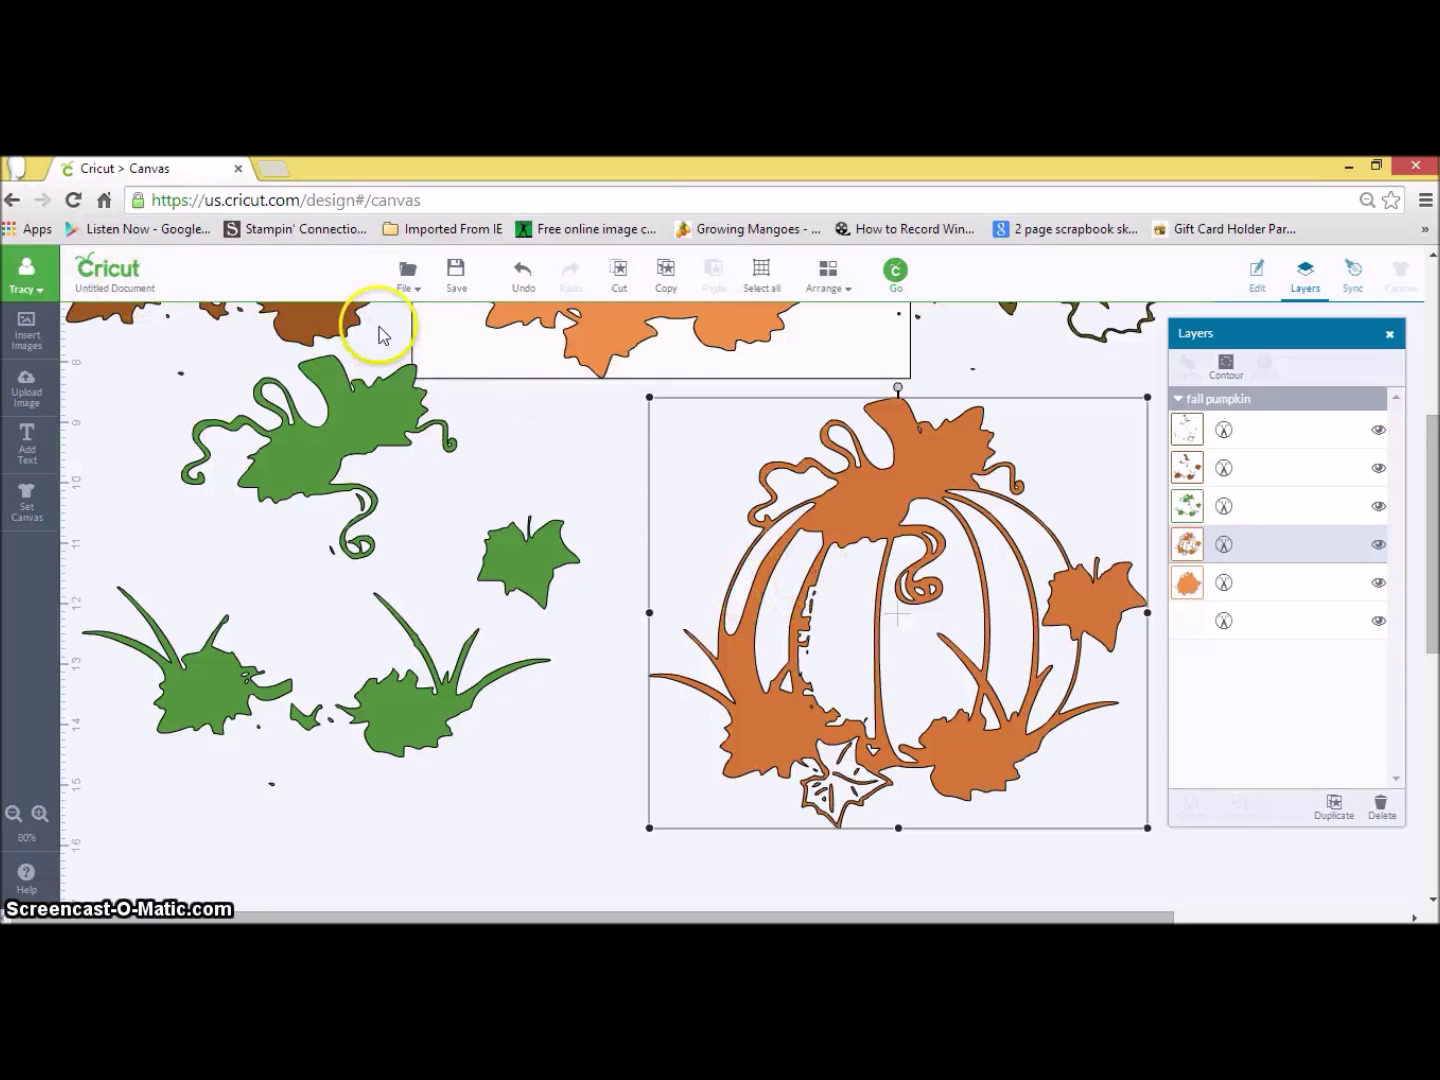
click(519, 270)
- Undo back to the original grouped pumpkin, then enlarge it to about 7.39 × 7.15 inches
click(519, 270)
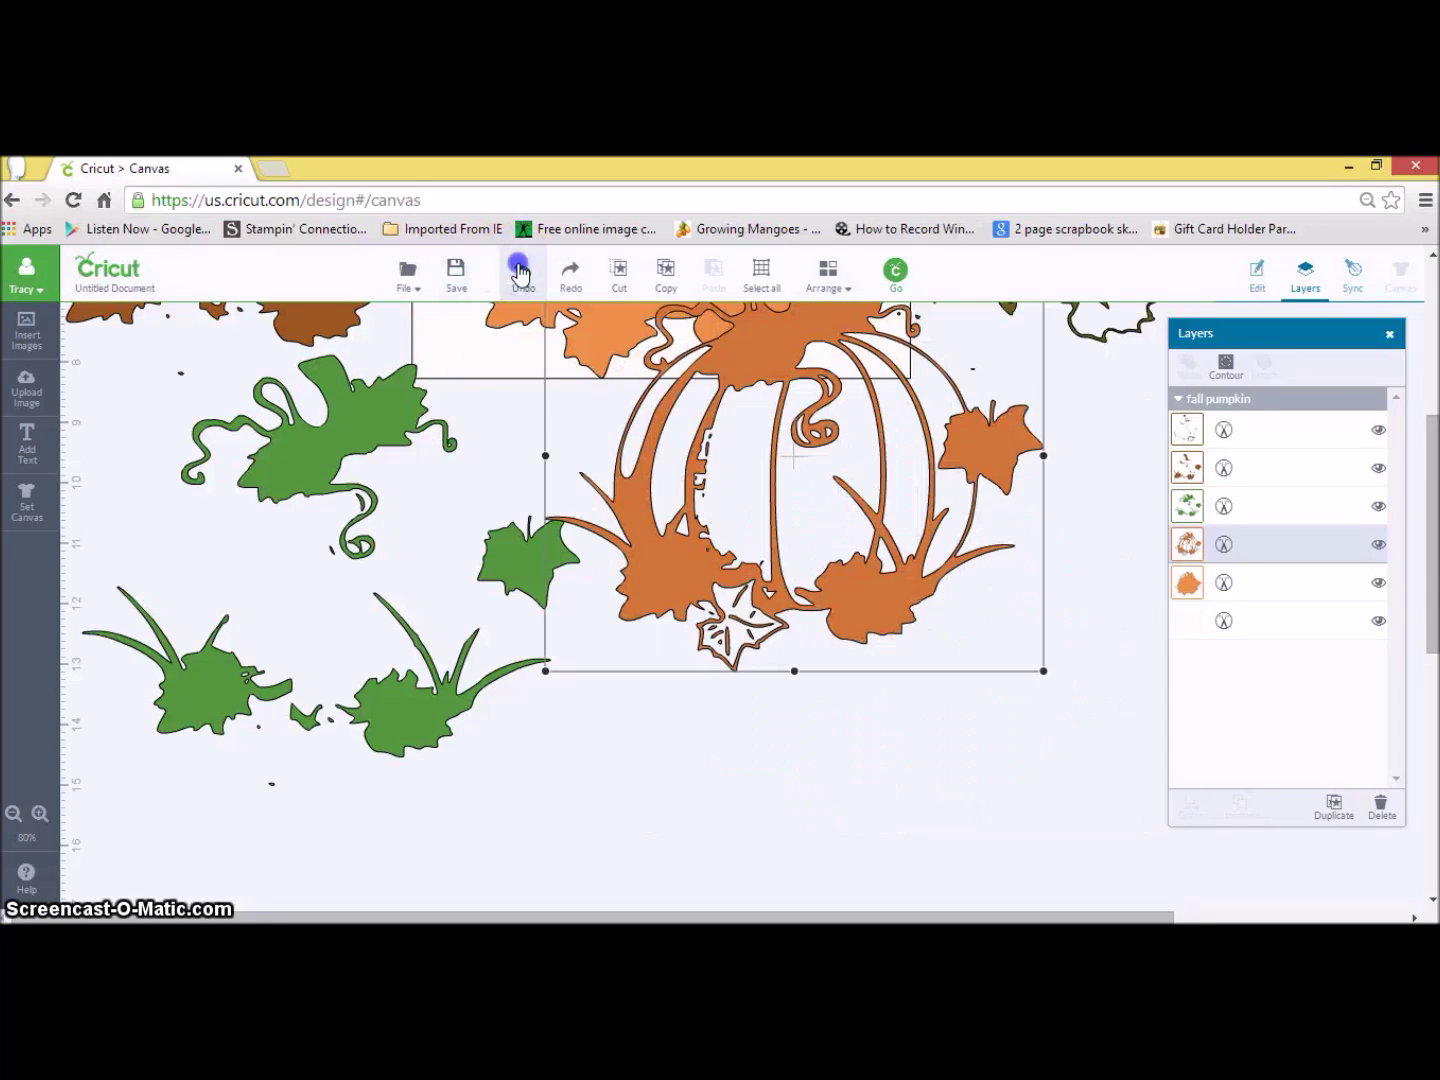
click(519, 270)
click(519, 270)
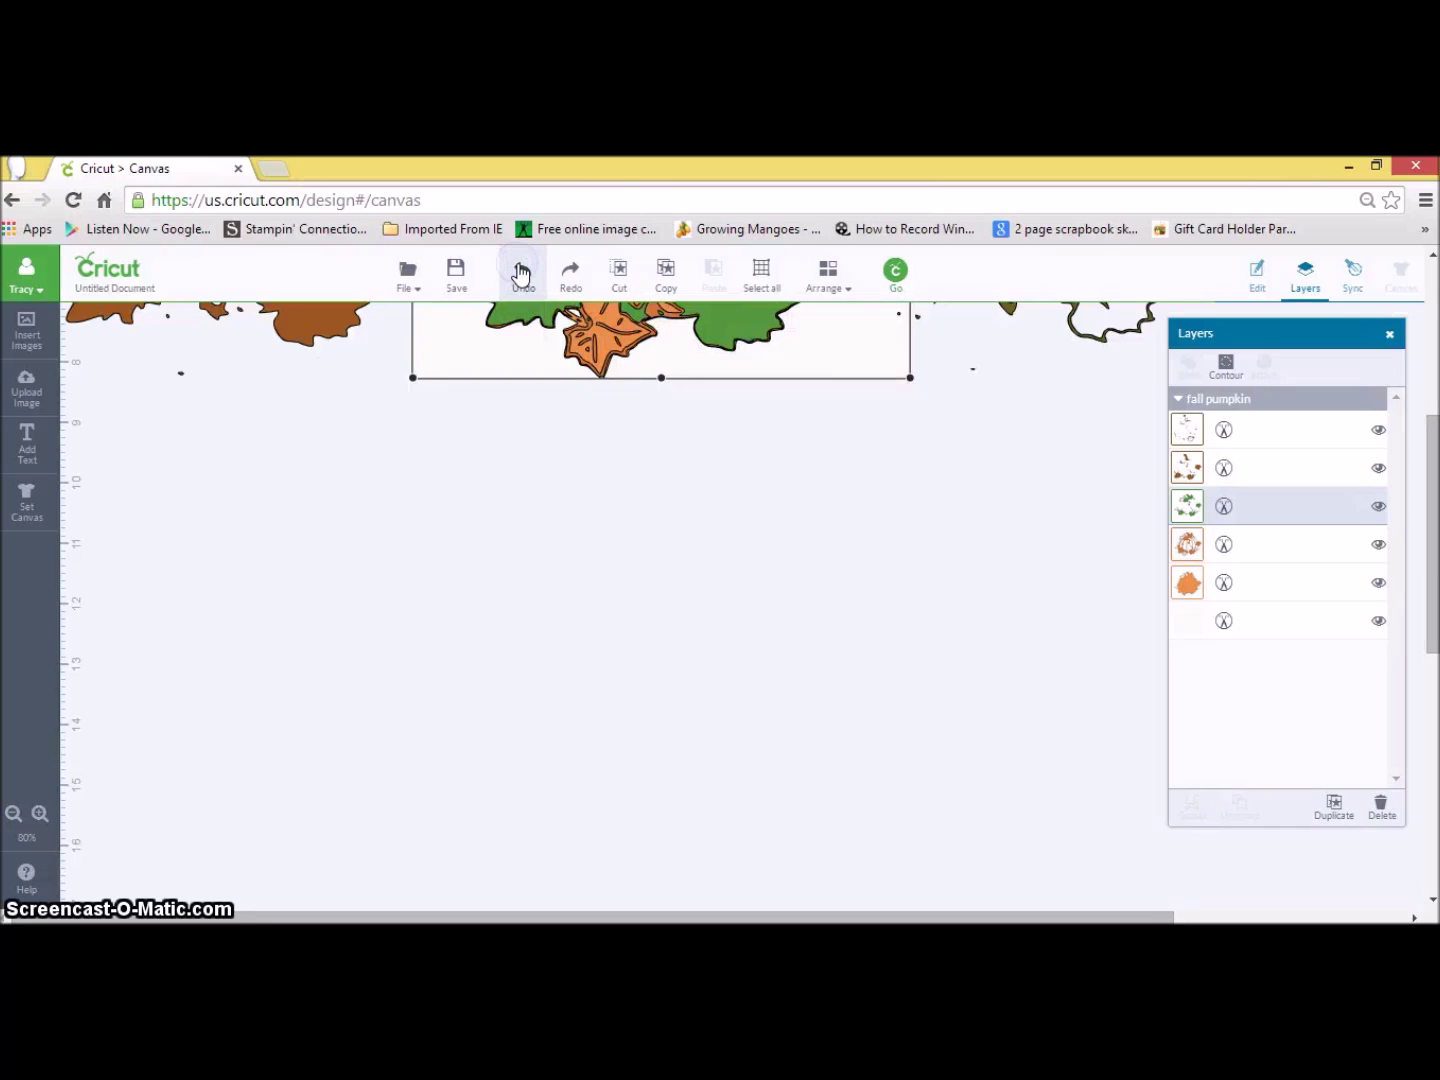
click(519, 272)
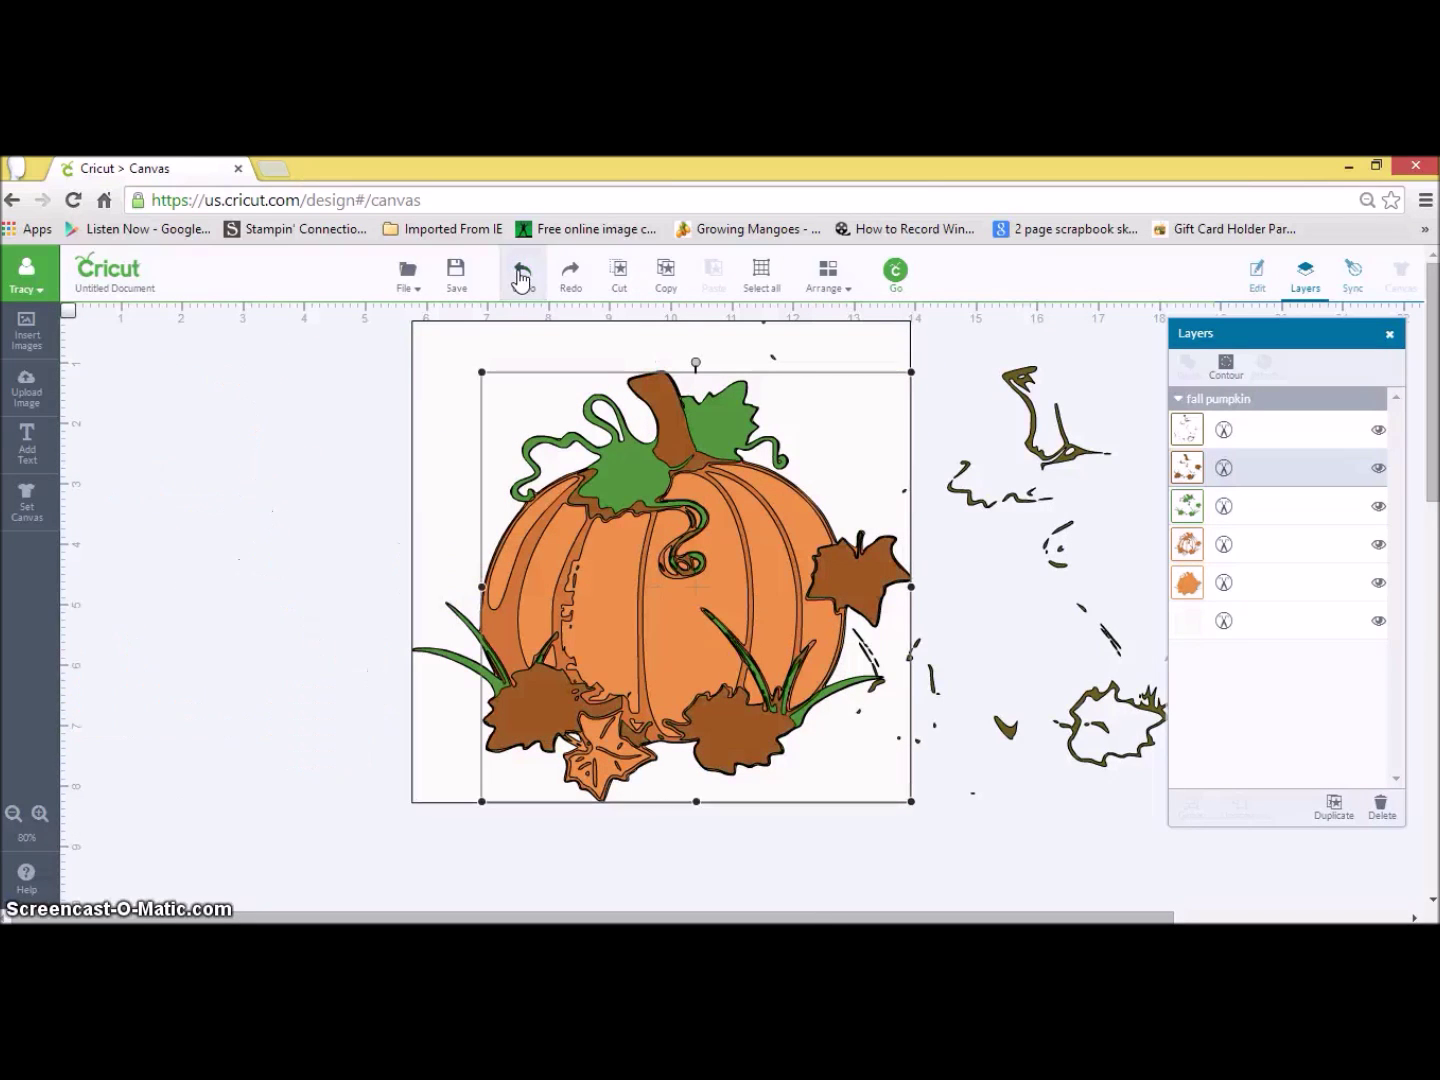
click(519, 272)
click(519, 272)
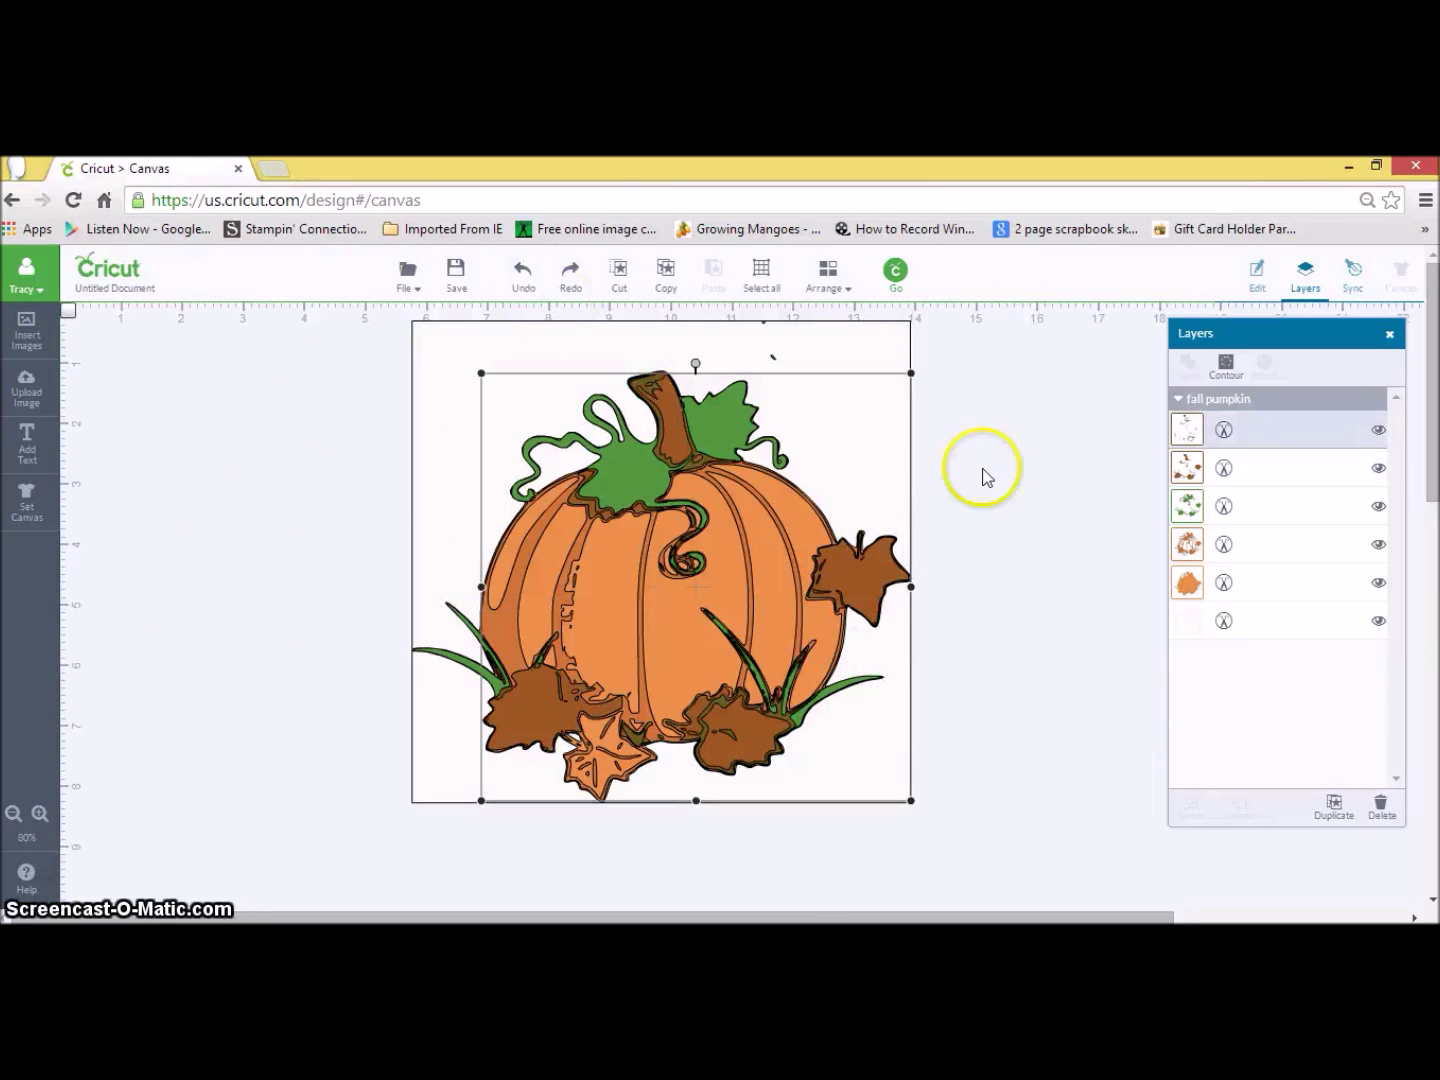
click(523, 275)
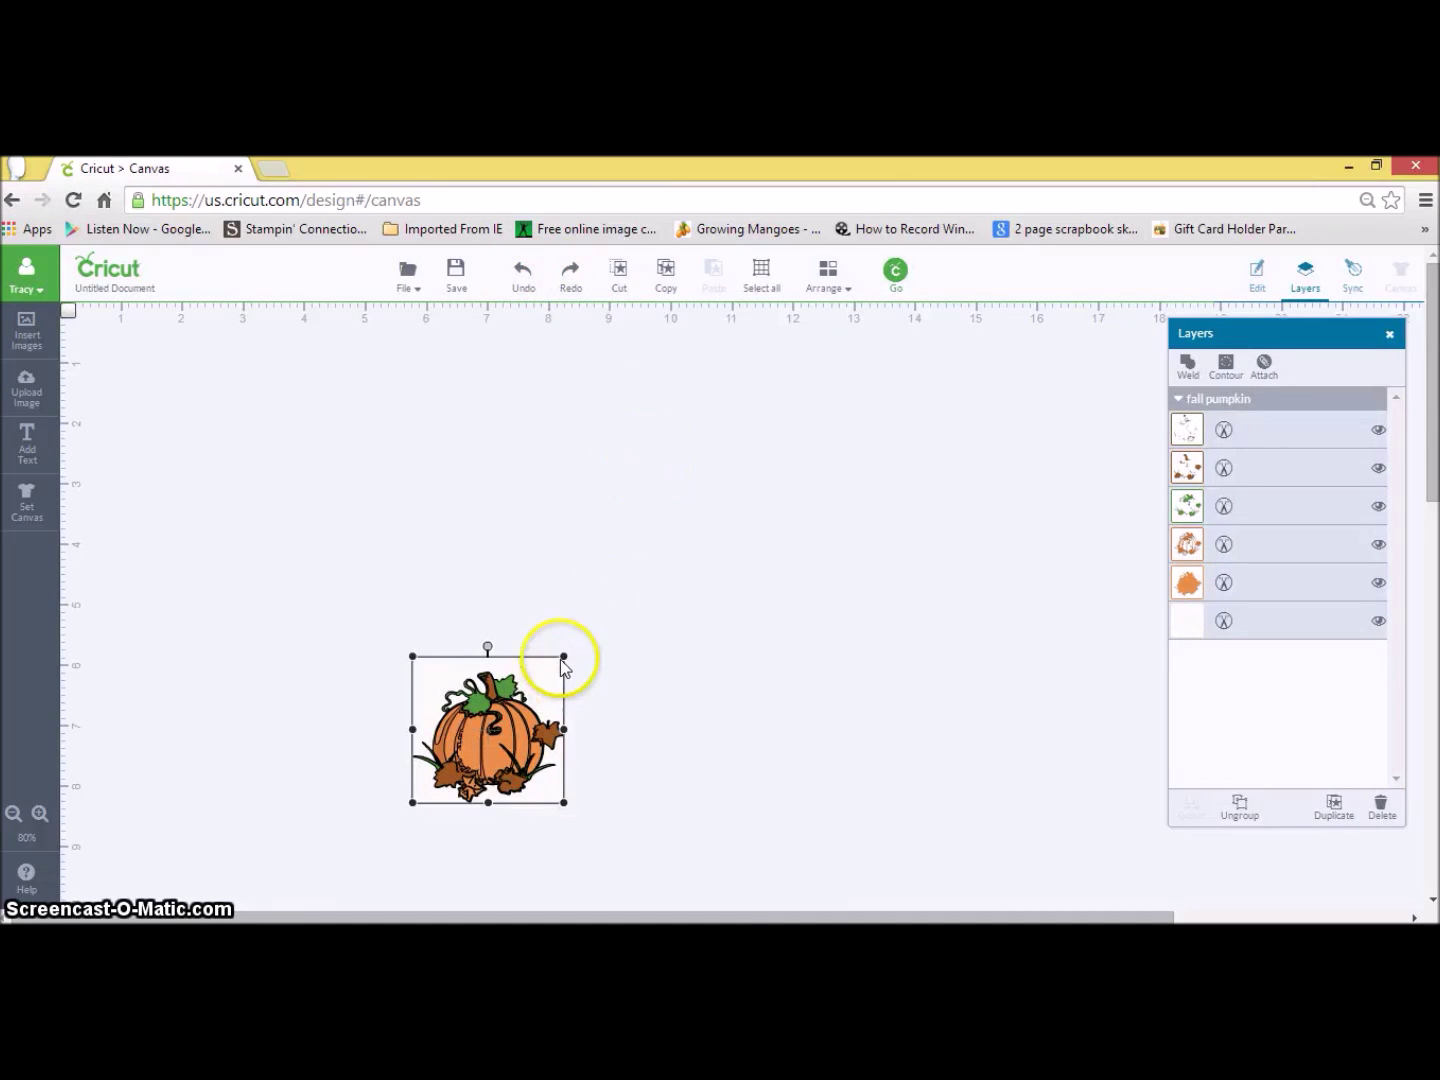
drag(564, 660, 957, 358)
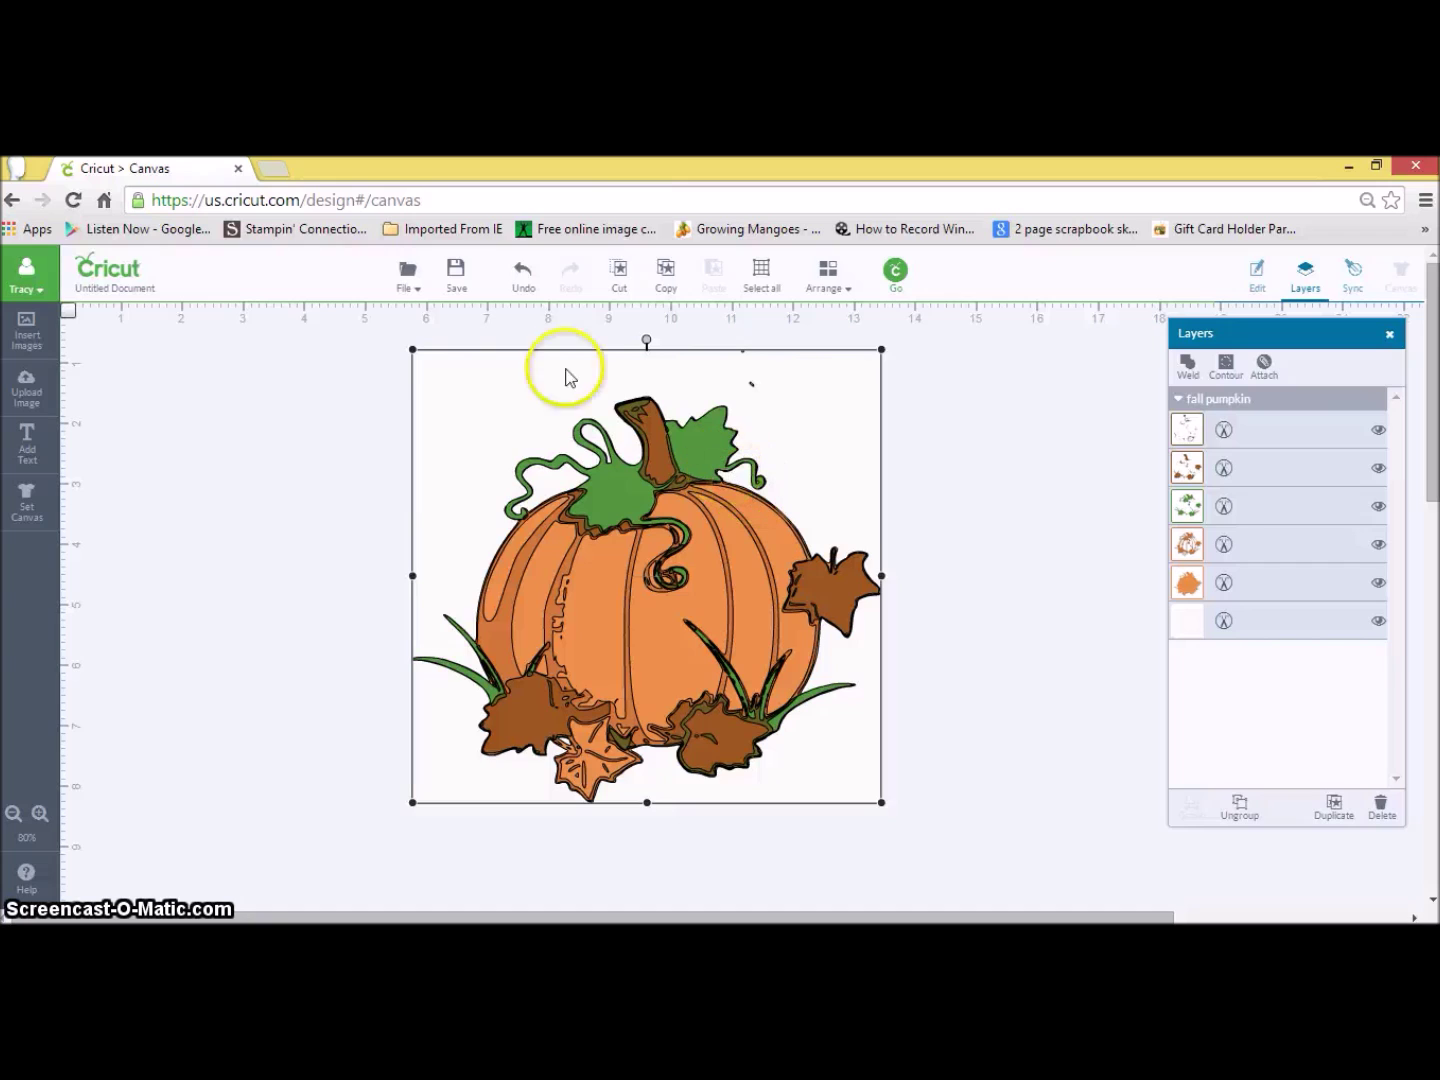
- Step through mats 1–6 in Mat Preview, from the green pieces to the white square
click(1030, 420)
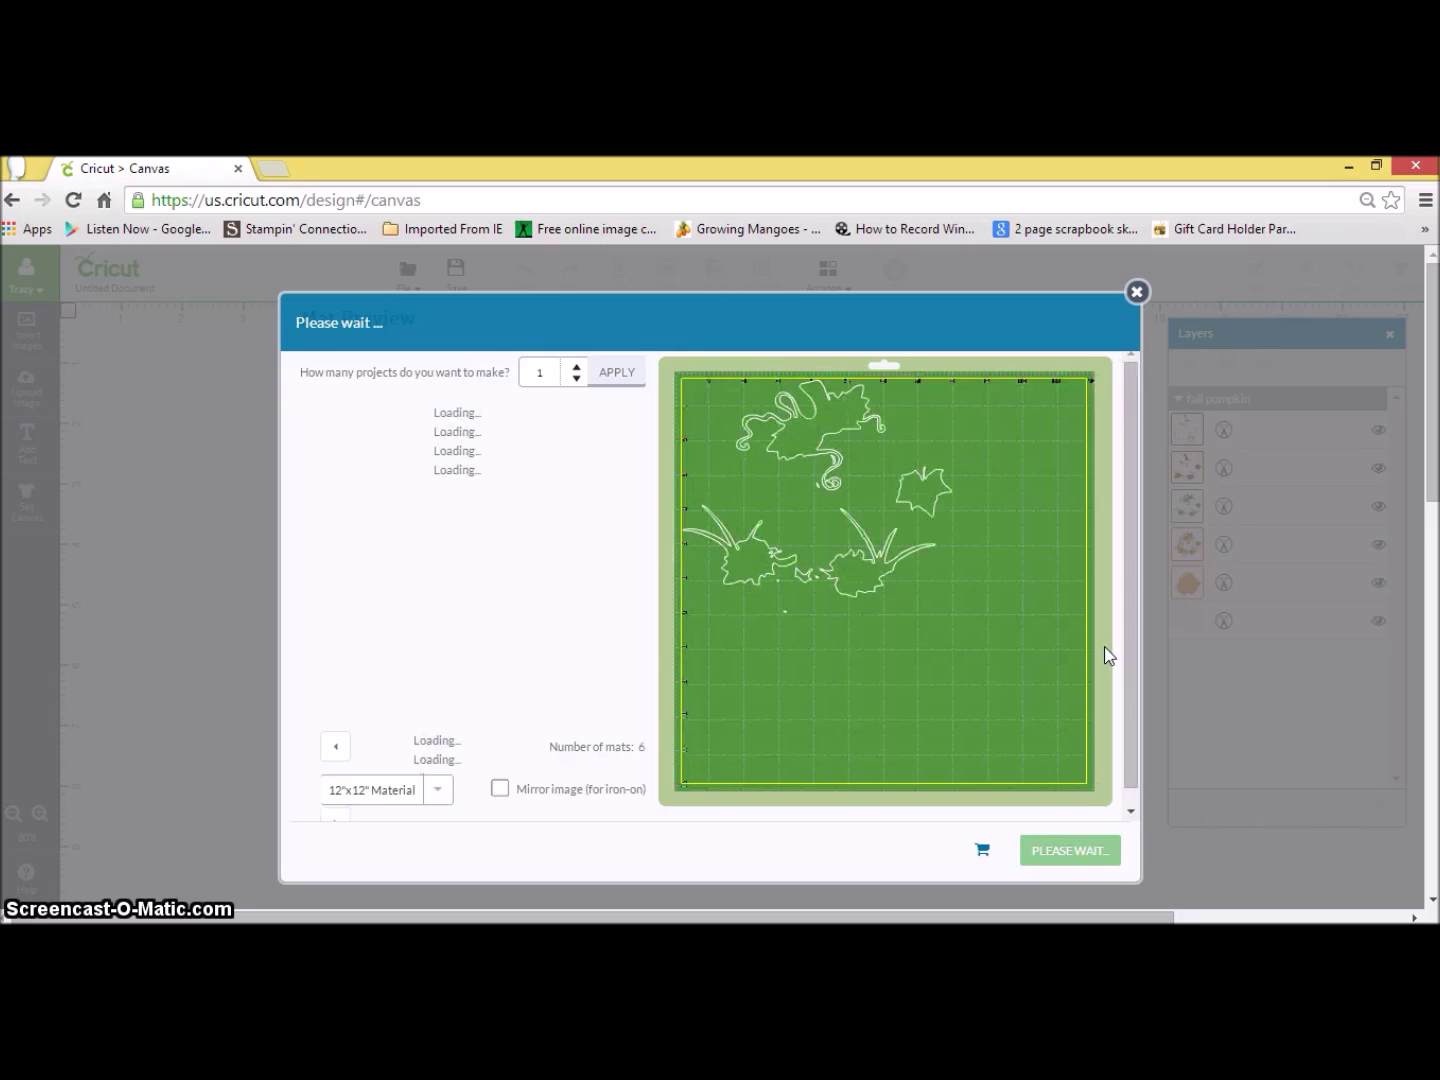
click(397, 470)
click(377, 525)
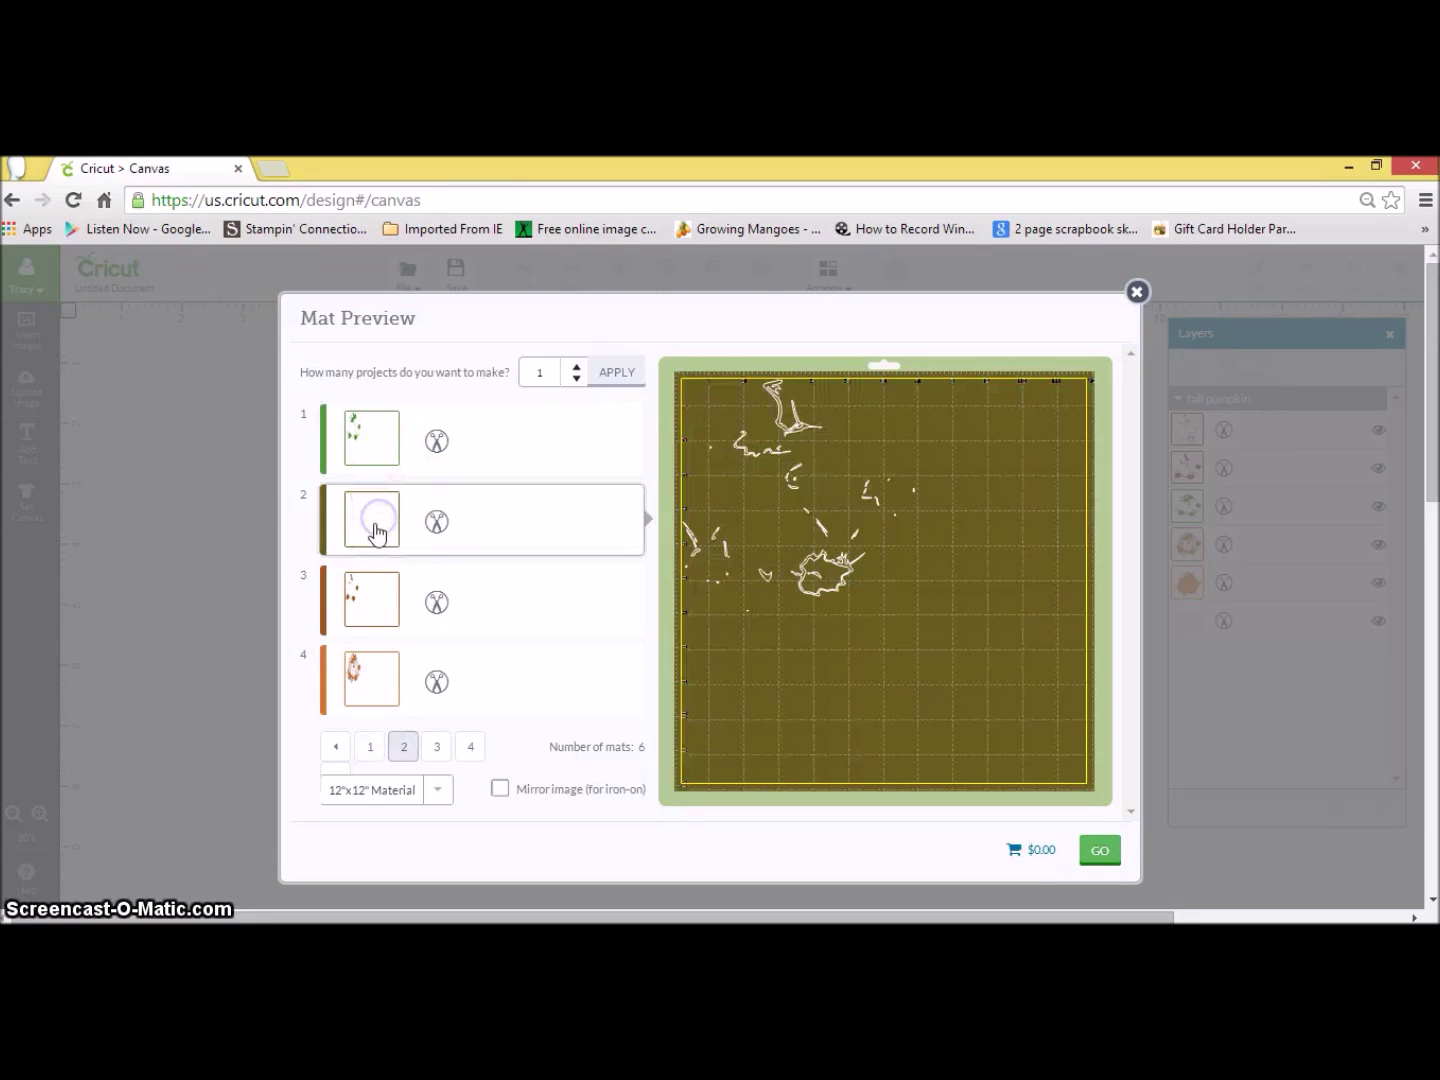
click(360, 601)
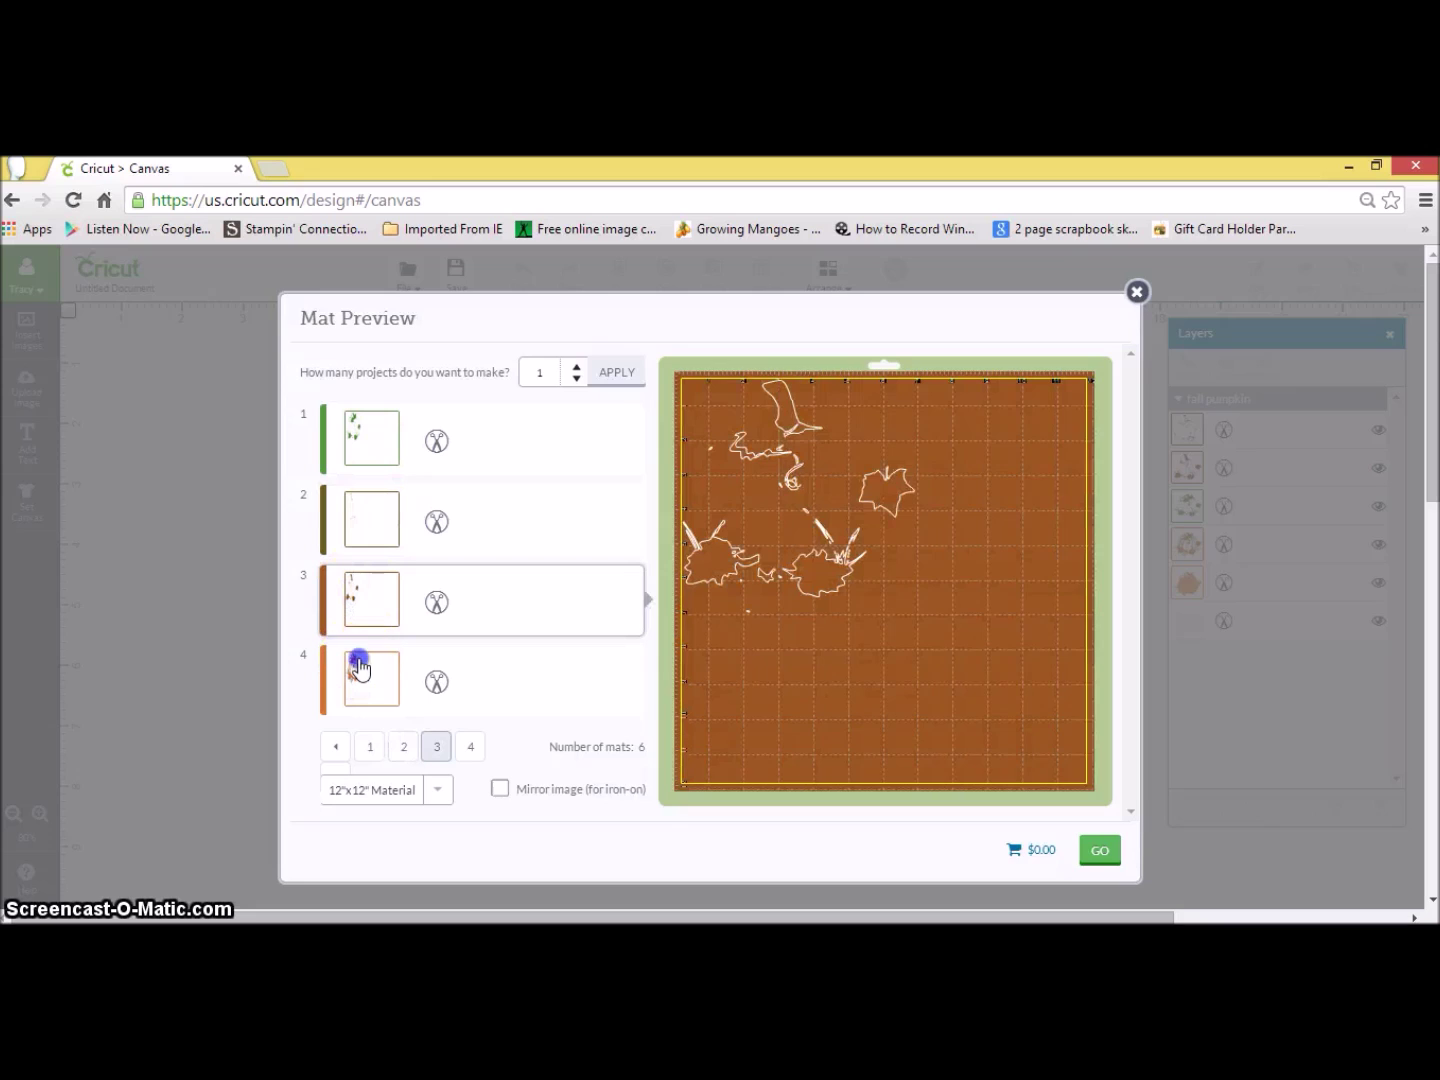
click(360, 667)
click(337, 772)
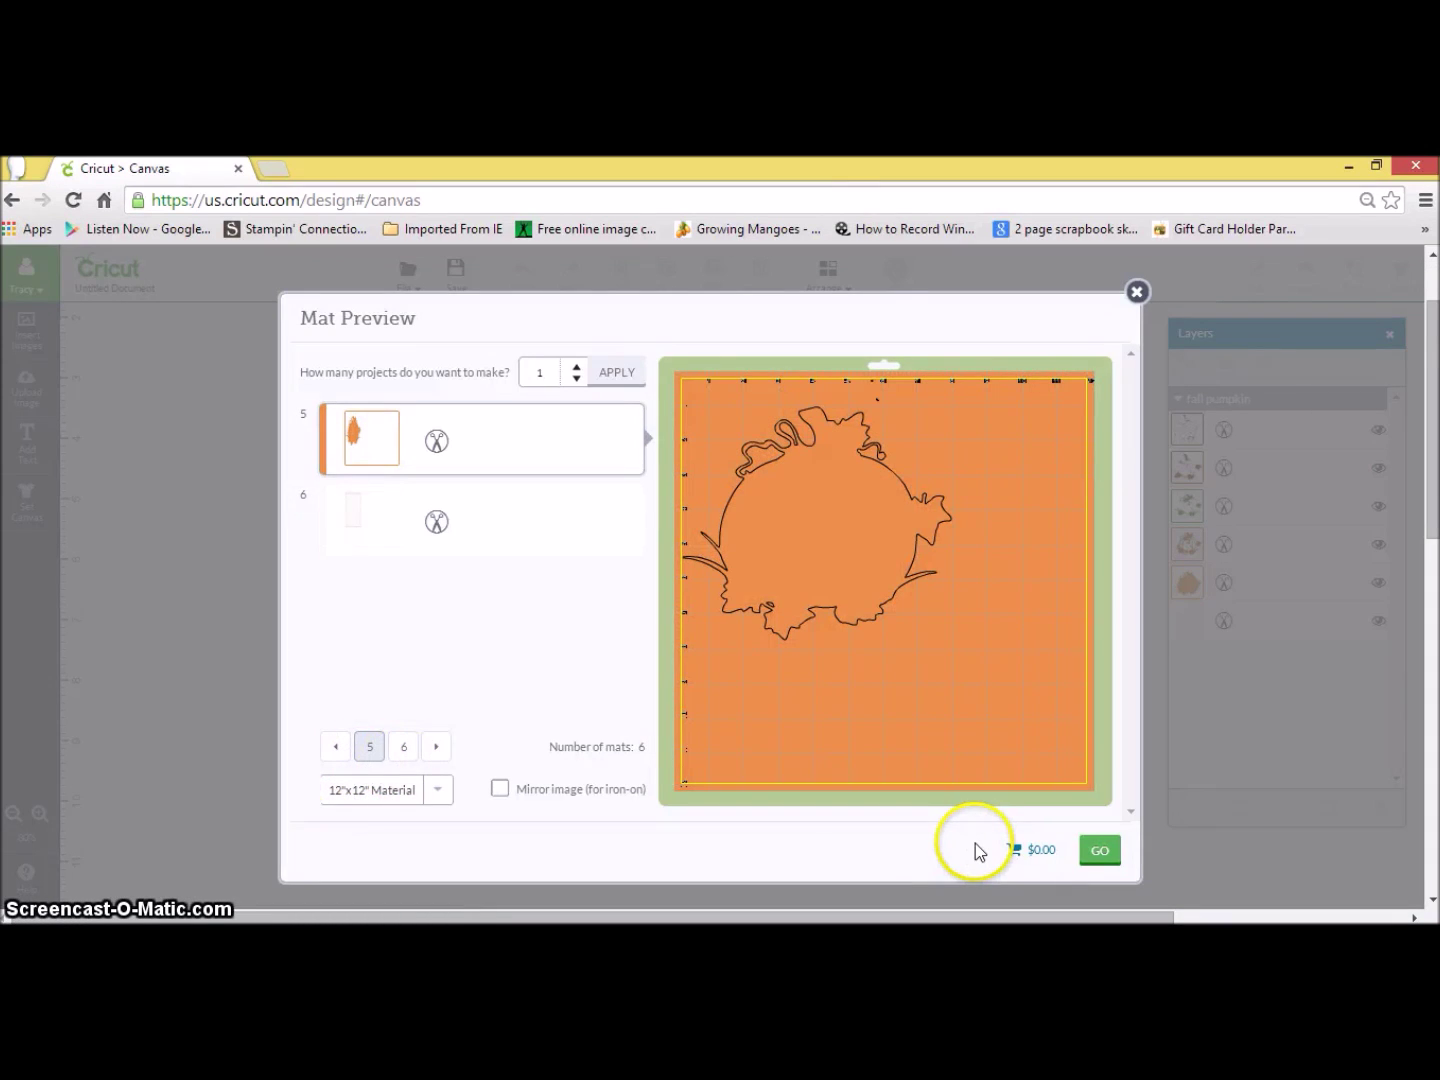
click(358, 516)
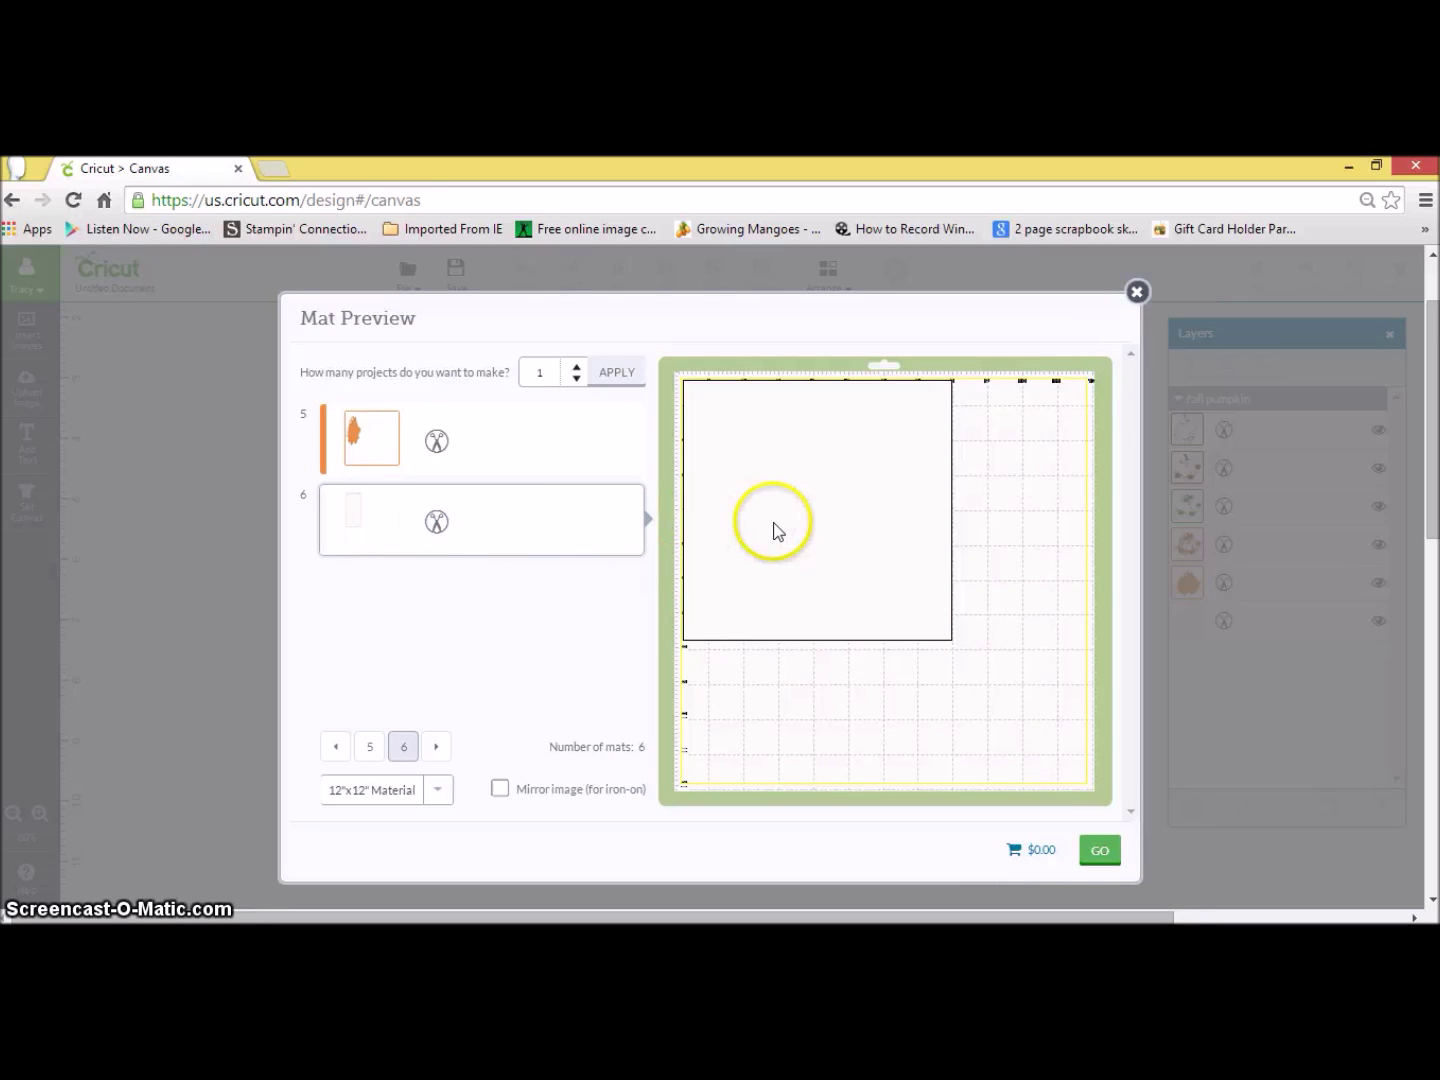
click(1137, 292)
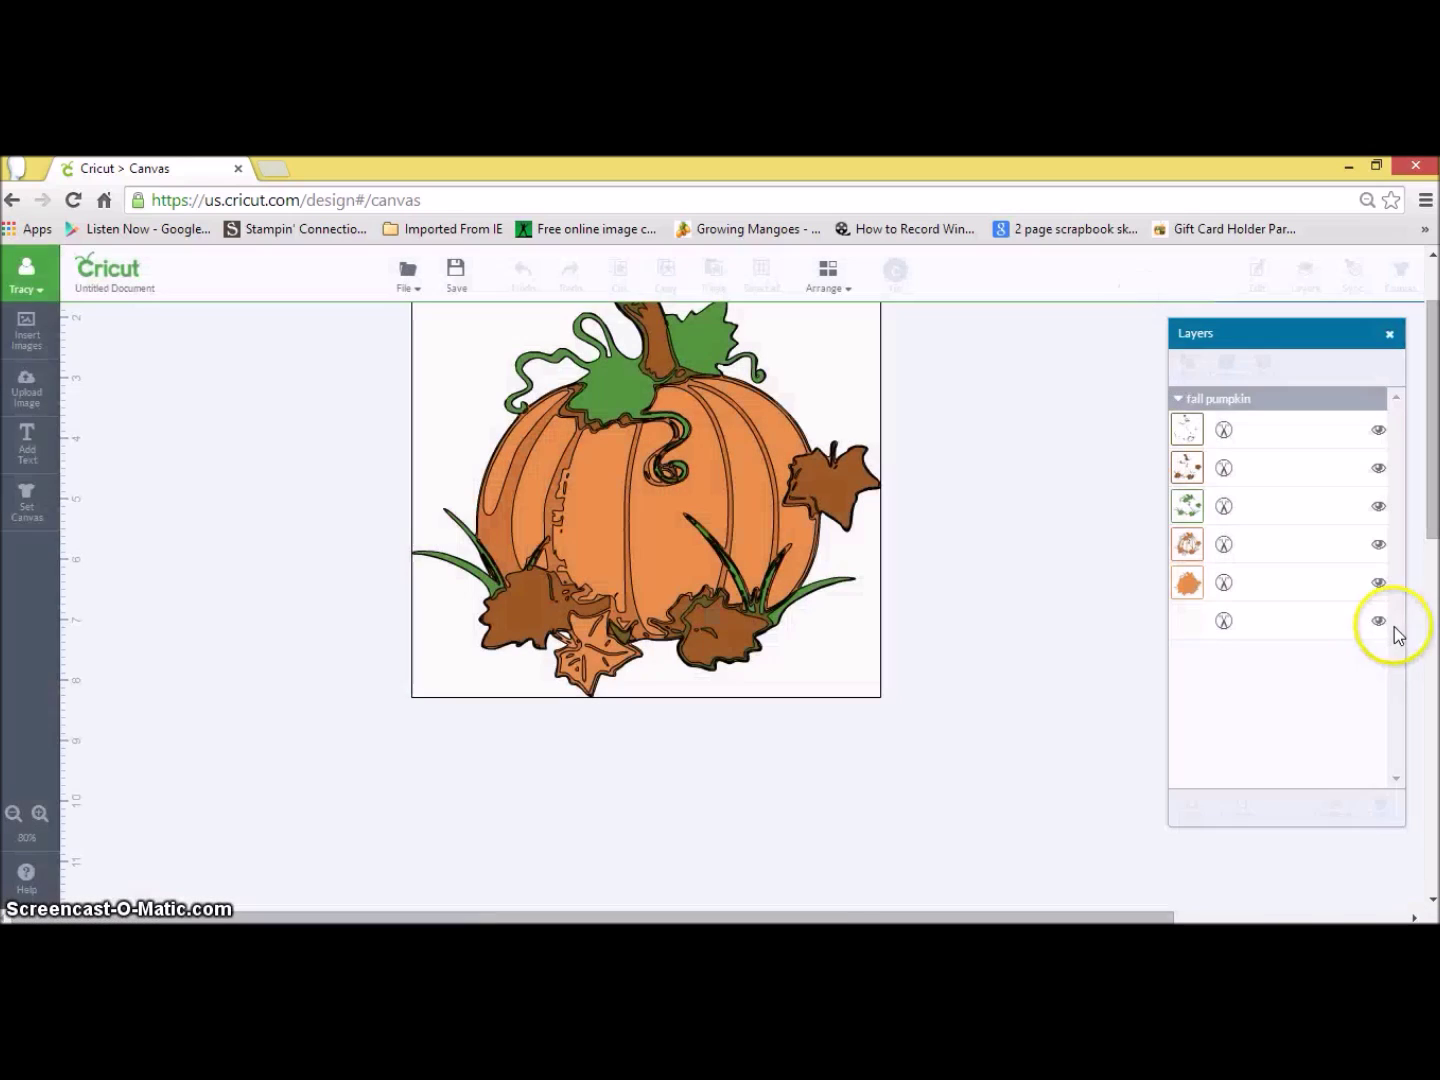
- Hide the white background layer, then confirm leaving the project page
click(1378, 621)
click(965, 700)
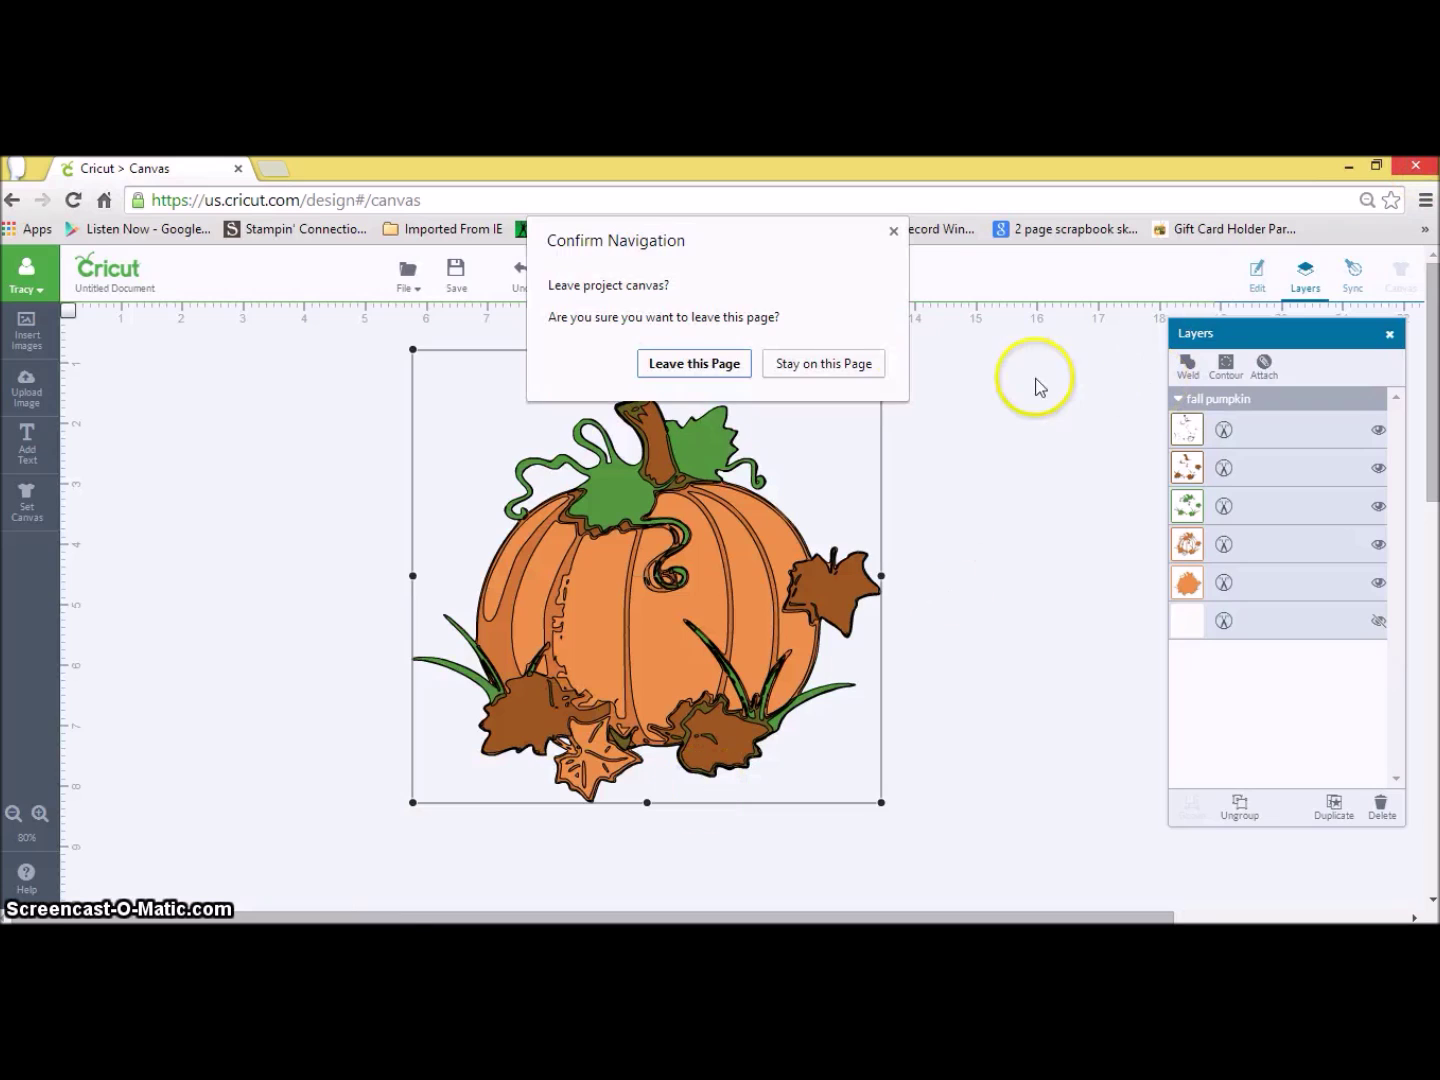
click(667, 366)
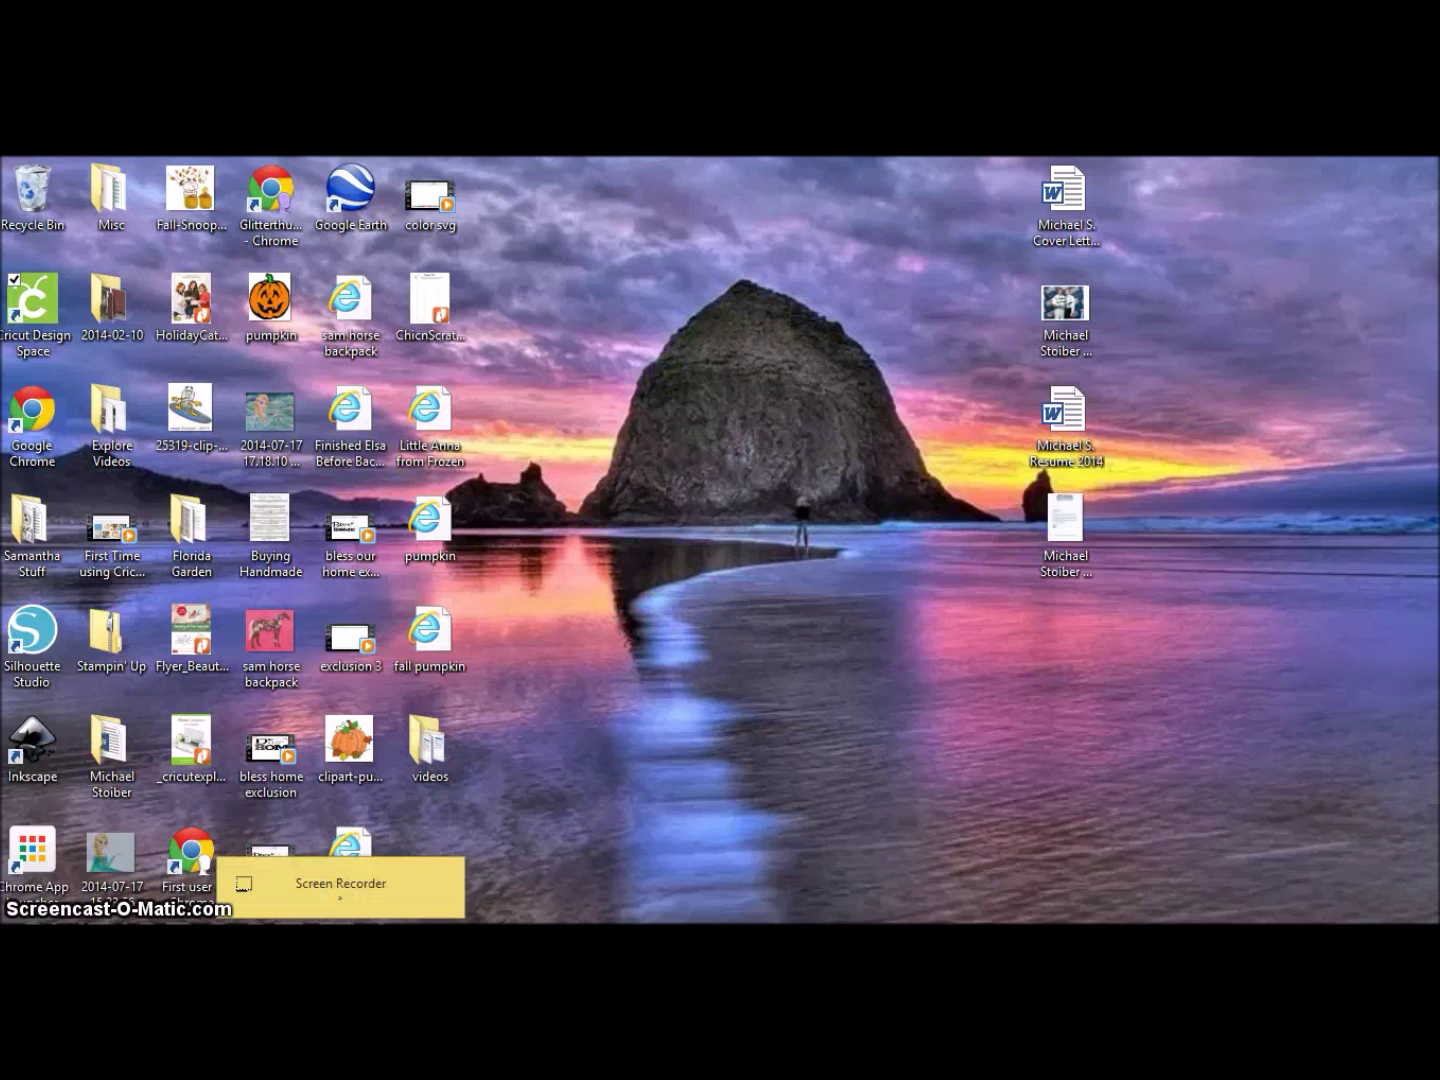
- Switch back to the Inkscape window showing fall pumpkin.svg with the traced 6-object pumpkin group
mouse_move(276, 918)
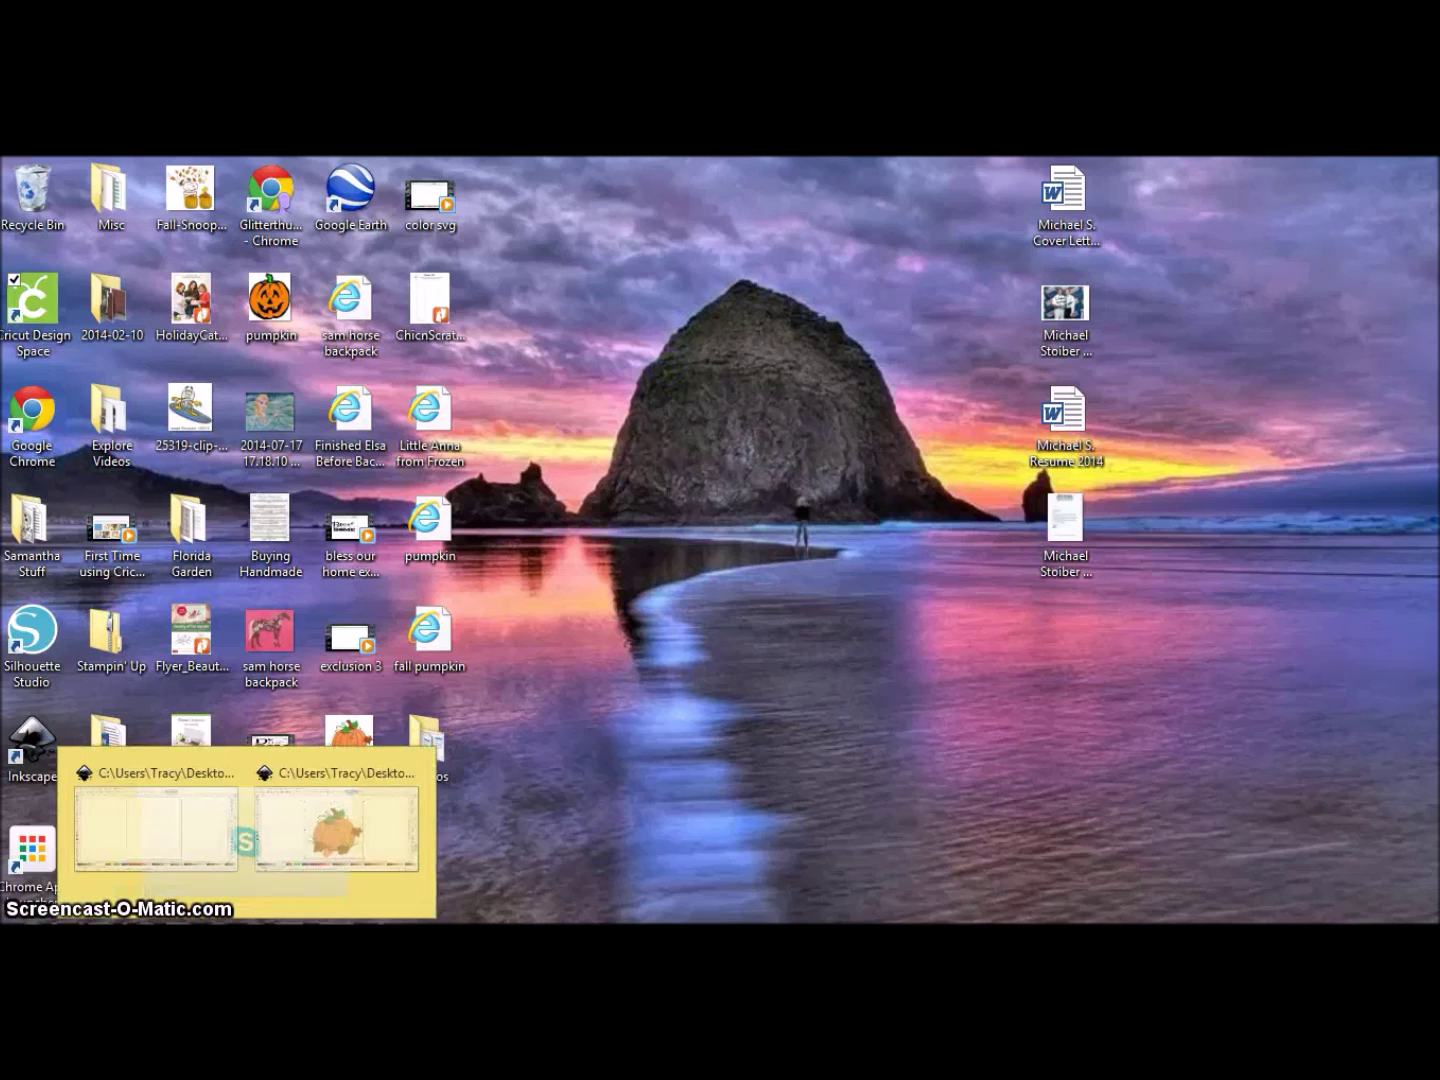
click(364, 840)
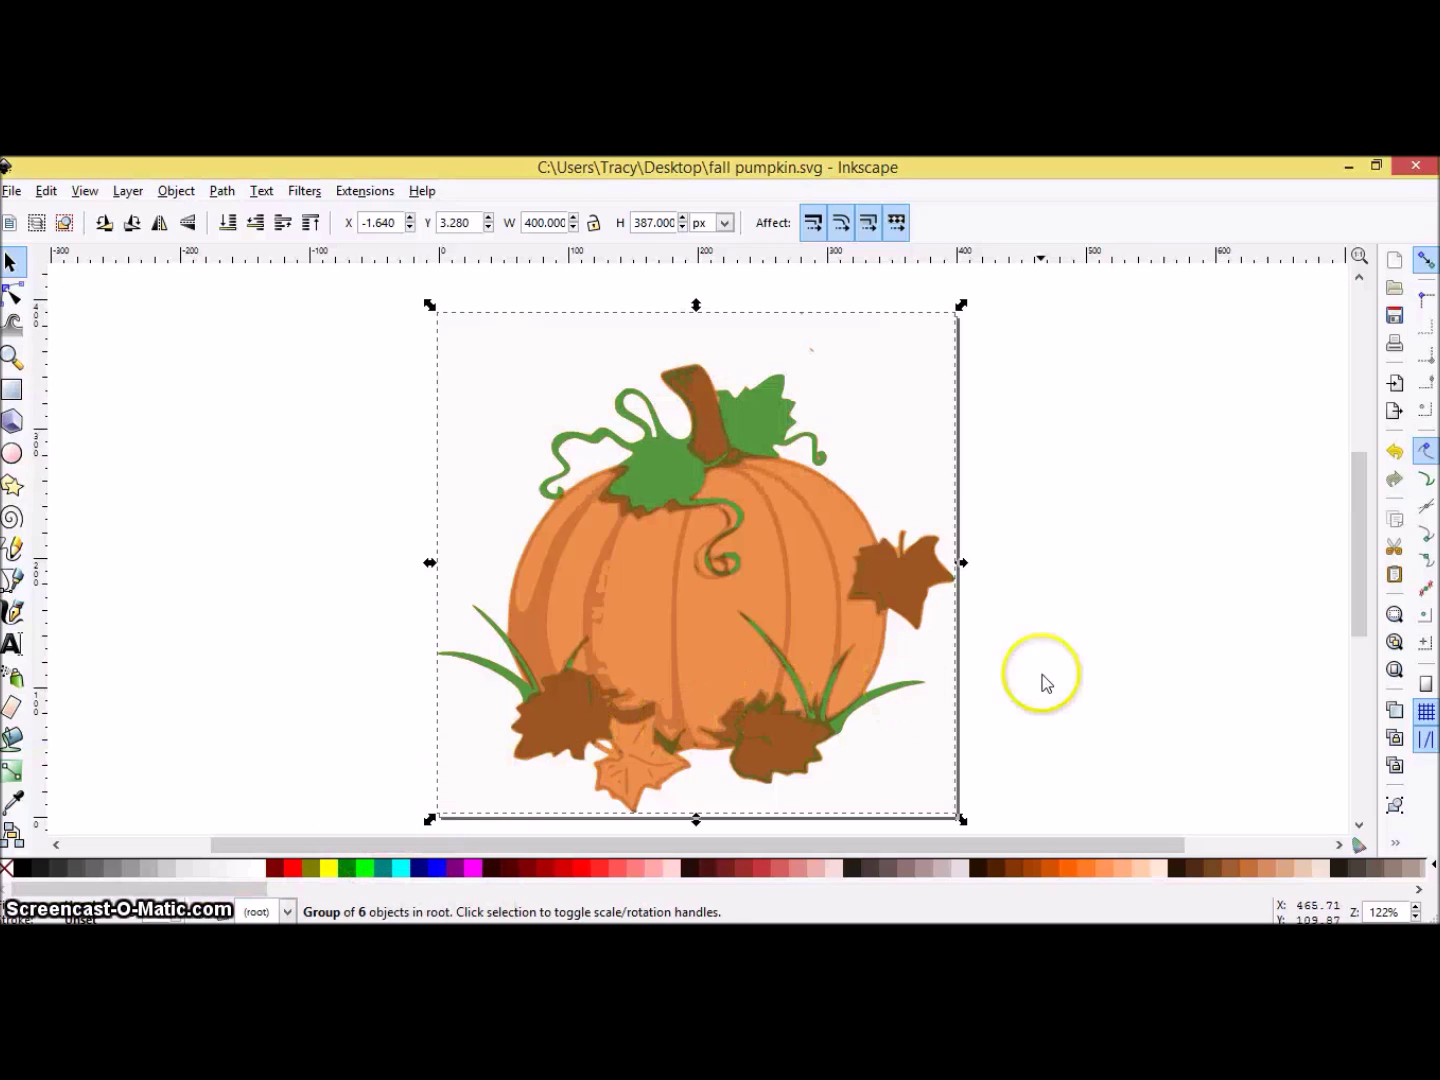